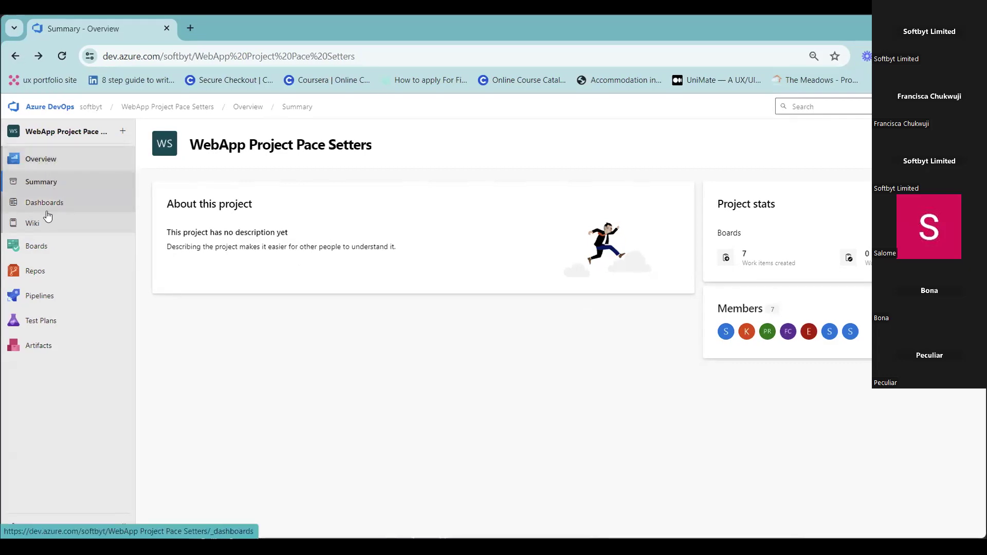
Review the project's Overview summary and its Dashboards list, dismissing the New Dashboard List tip.
mouse_move(55, 251)
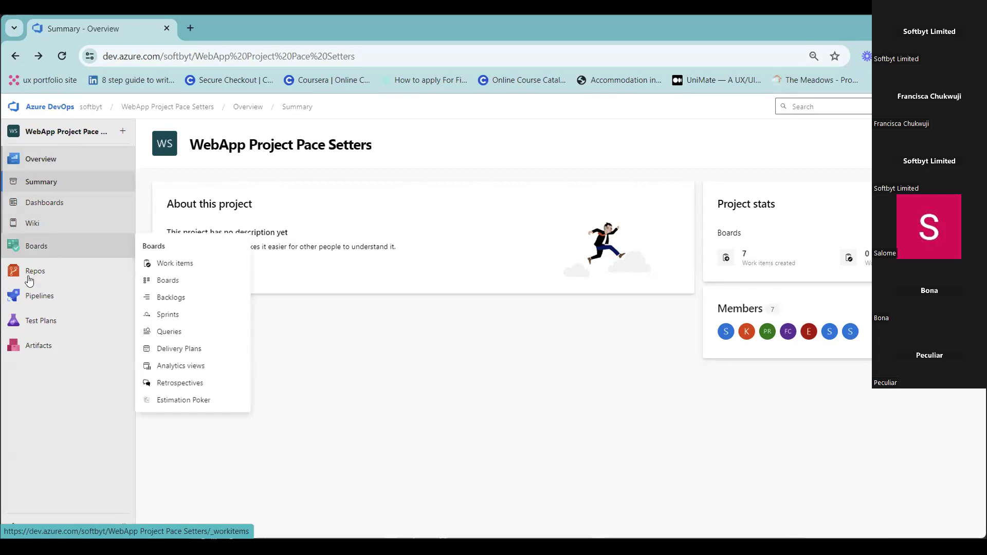
mouse_move(55, 302)
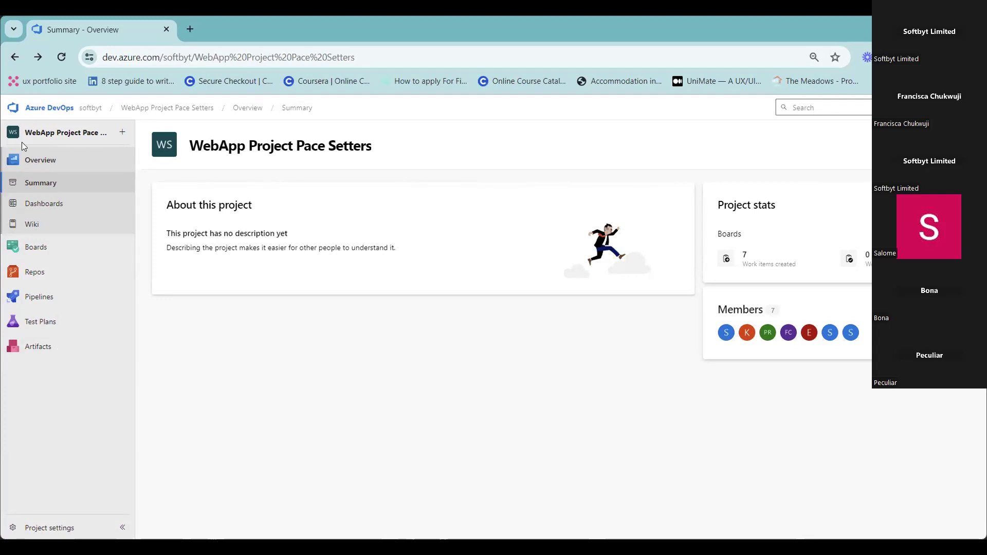
click(52, 158)
click(43, 185)
click(57, 204)
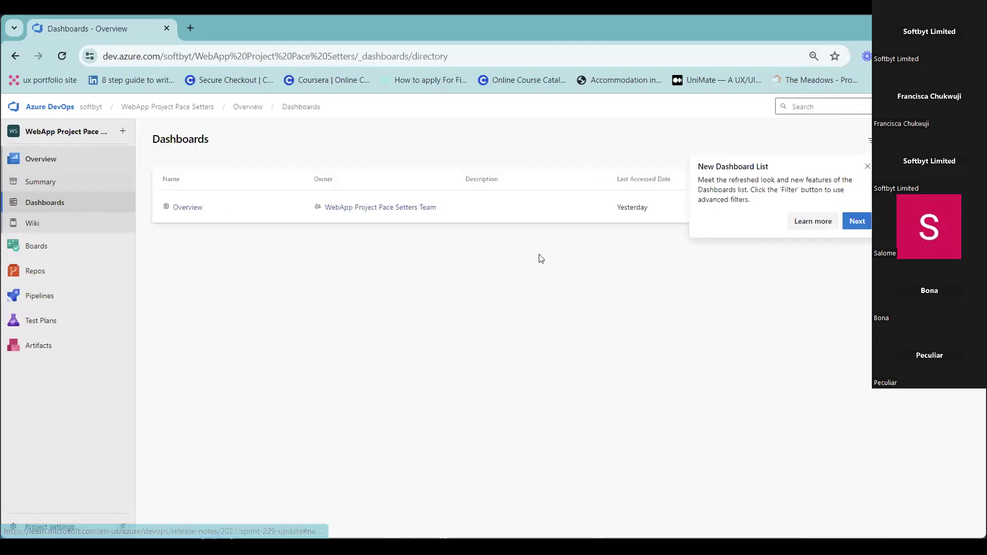
click(869, 168)
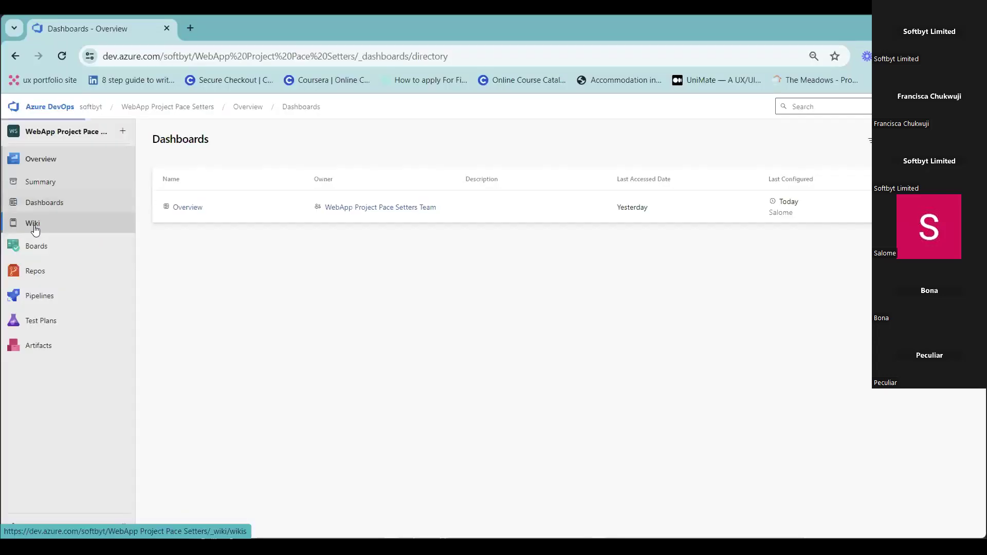
View the project's Wiki page, inspect the branch and repository choices for publishing code as wiki, and close the form without publishing.
click(32, 224)
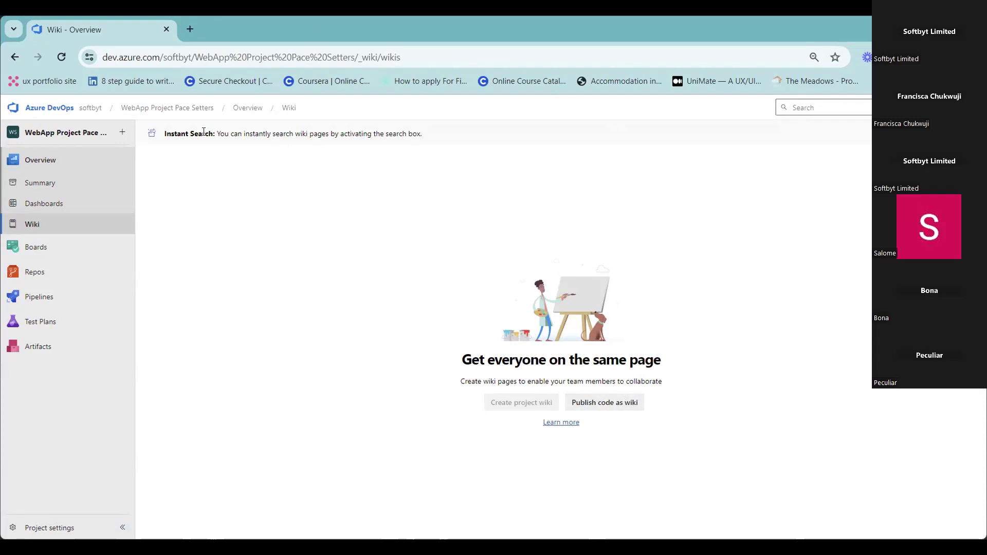
click(588, 403)
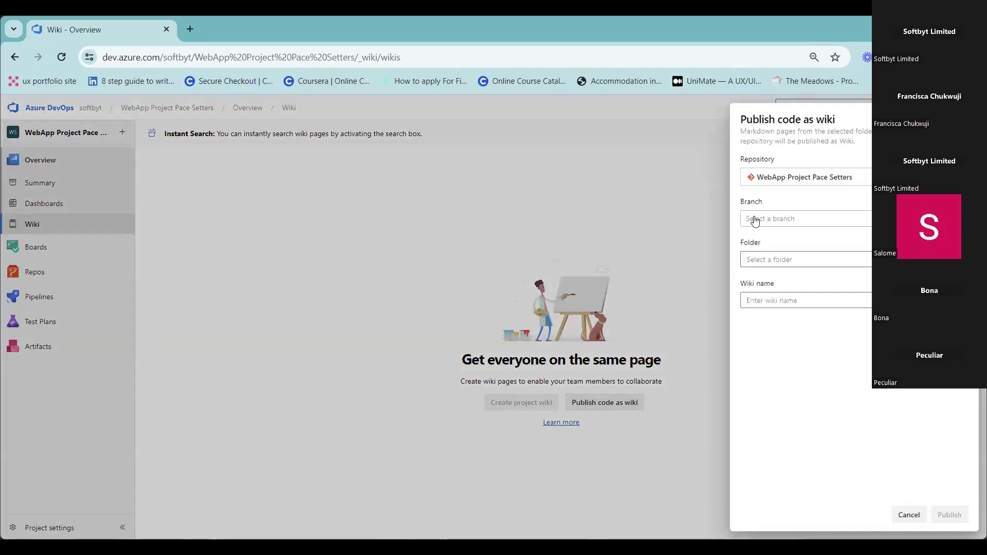
click(789, 218)
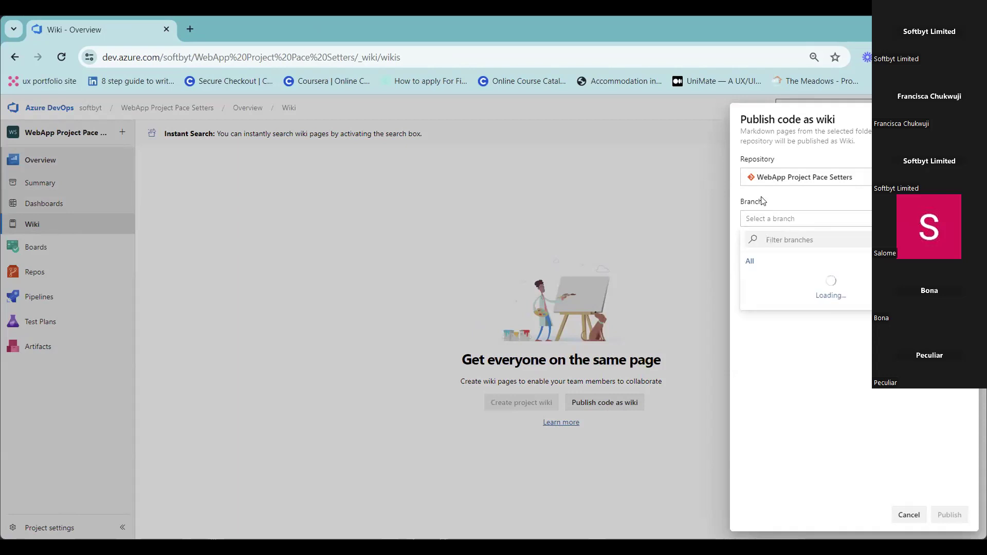
click(845, 176)
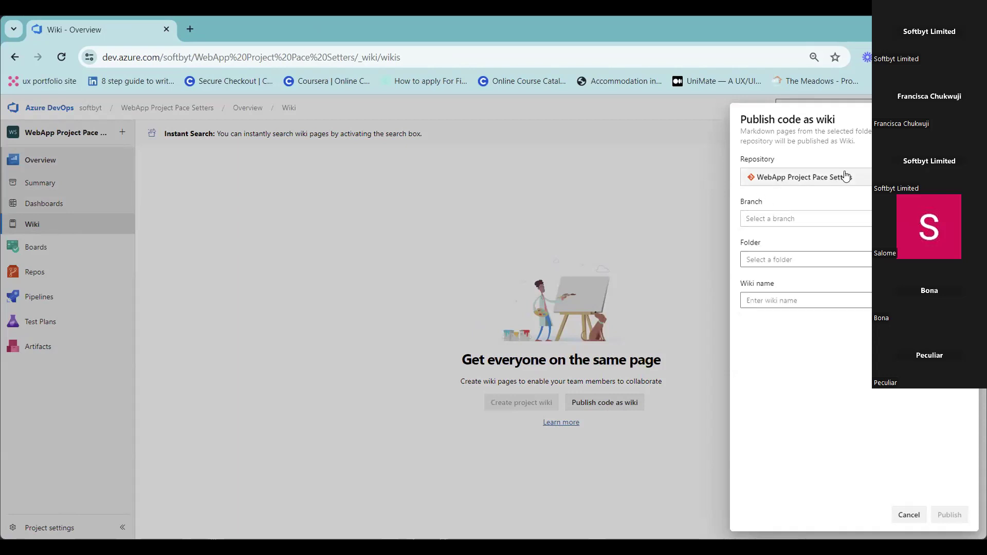
click(846, 177)
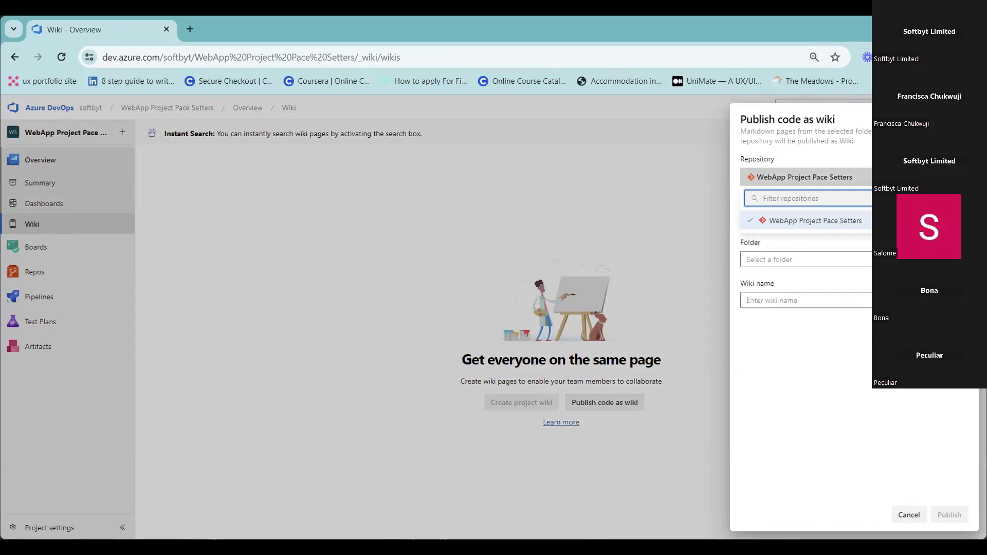
click(960, 120)
click(960, 120)
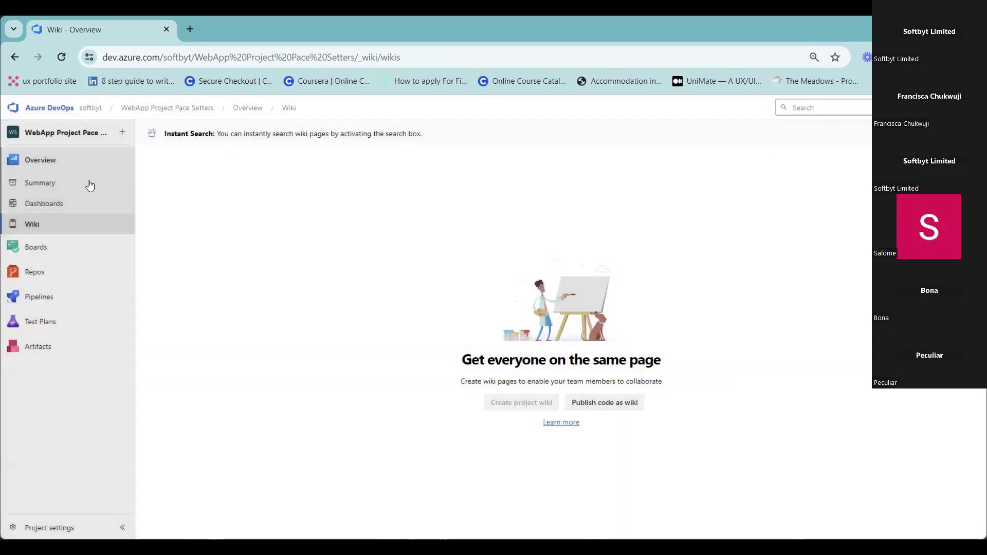
Review the project's work items and team backlog, viewing the new work item entry without adding anything.
click(37, 251)
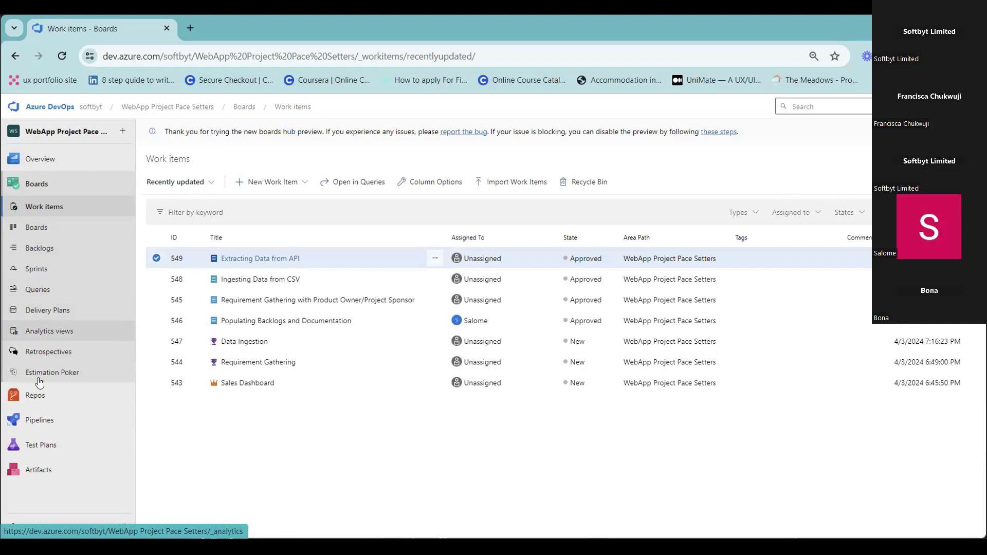
click(40, 249)
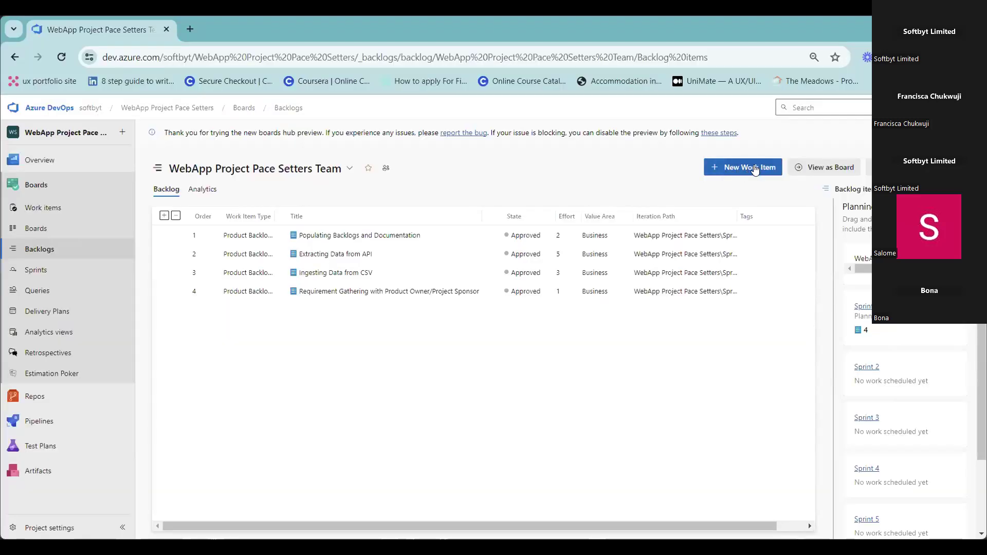
click(745, 167)
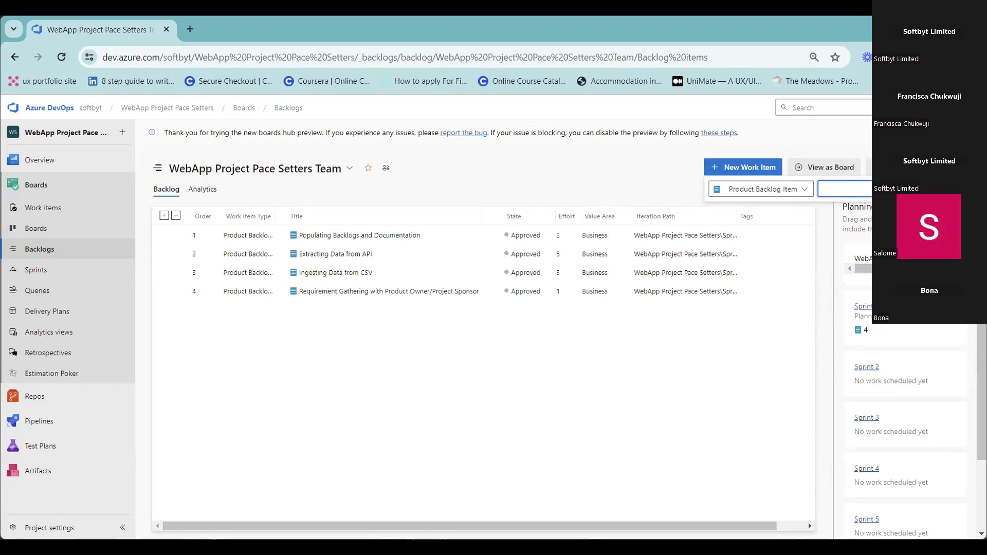
key(Escape)
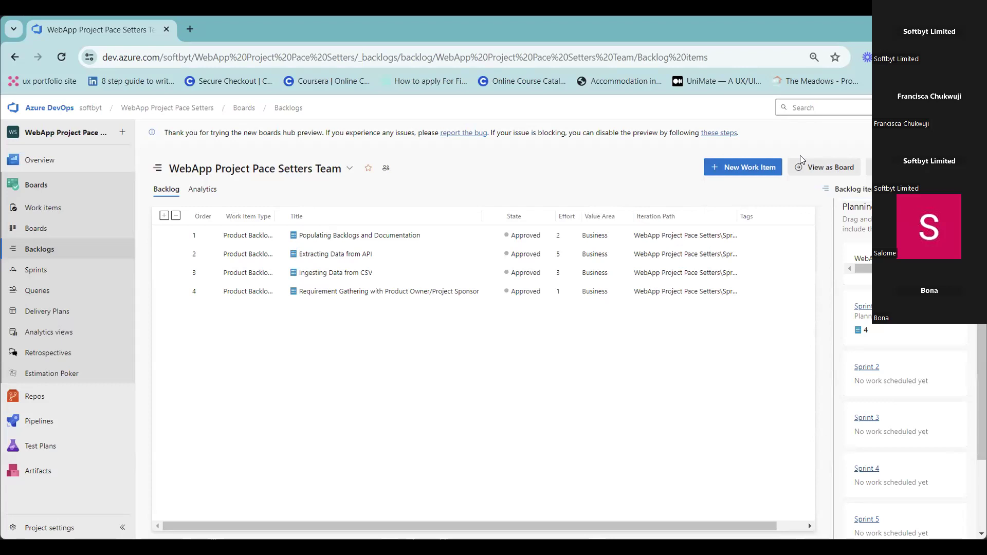
Examine the team's Sprint 1 taskboard, the list of available sprints and the sprint analytics.
click(36, 270)
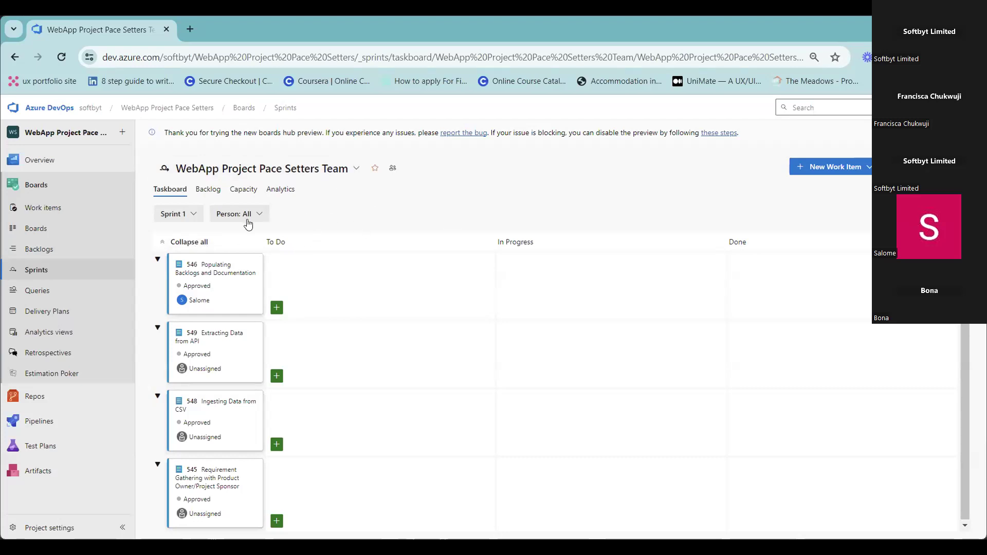
click(194, 218)
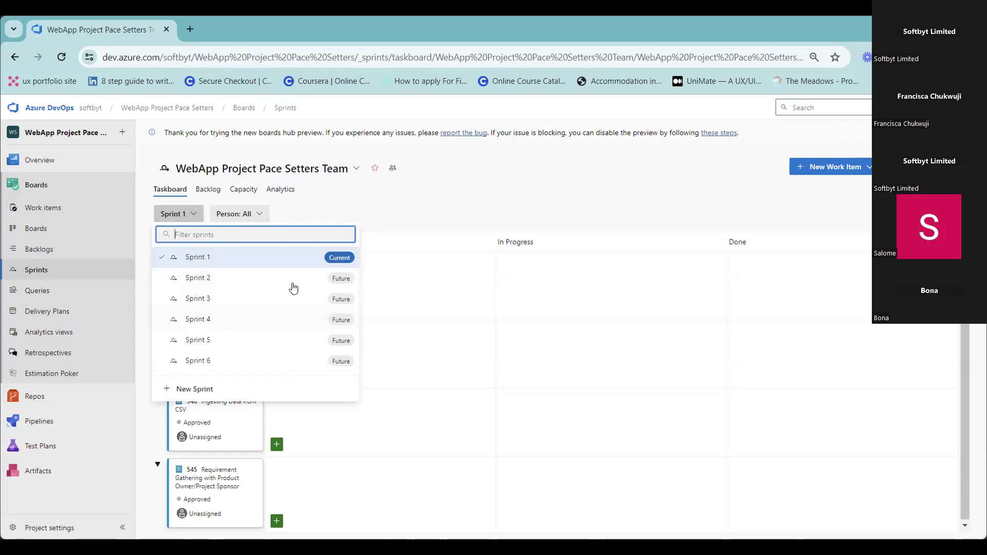
click(108, 405)
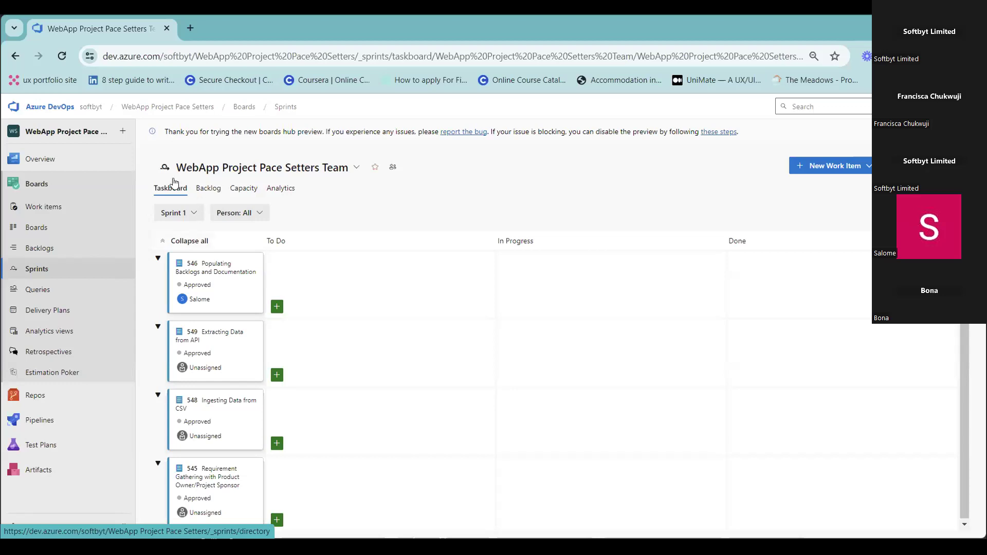
click(193, 213)
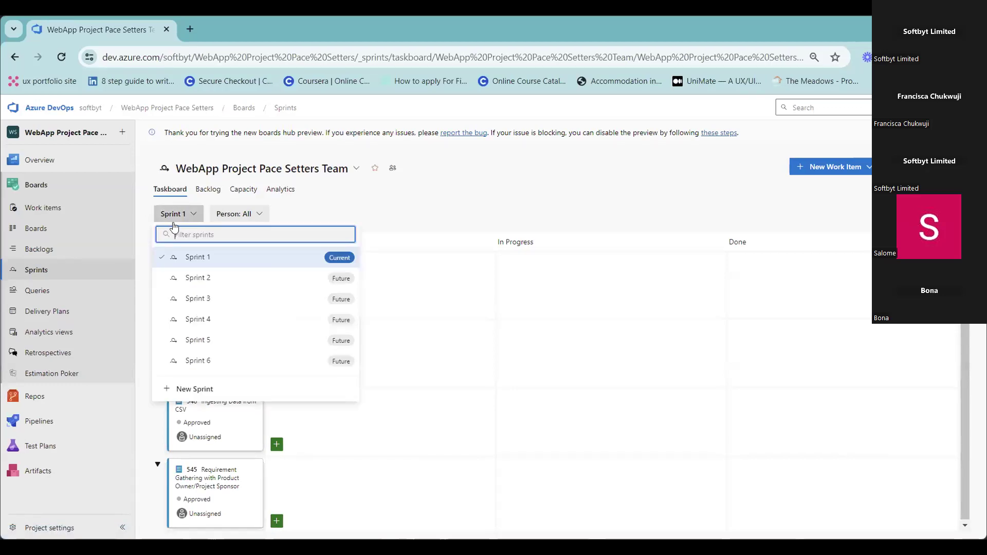
click(280, 189)
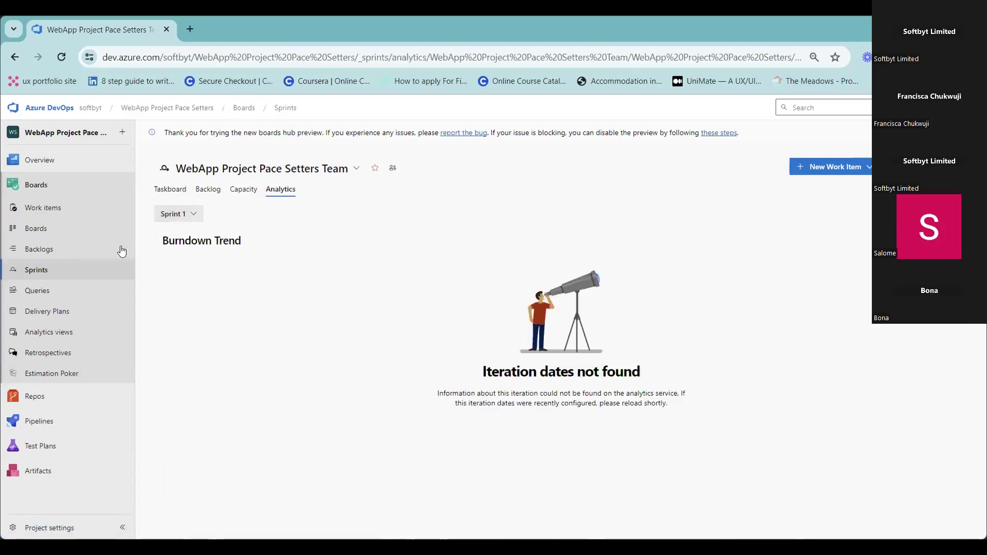
Look through the project's Queries, Delivery Plans and the shared Analytics views.
click(38, 290)
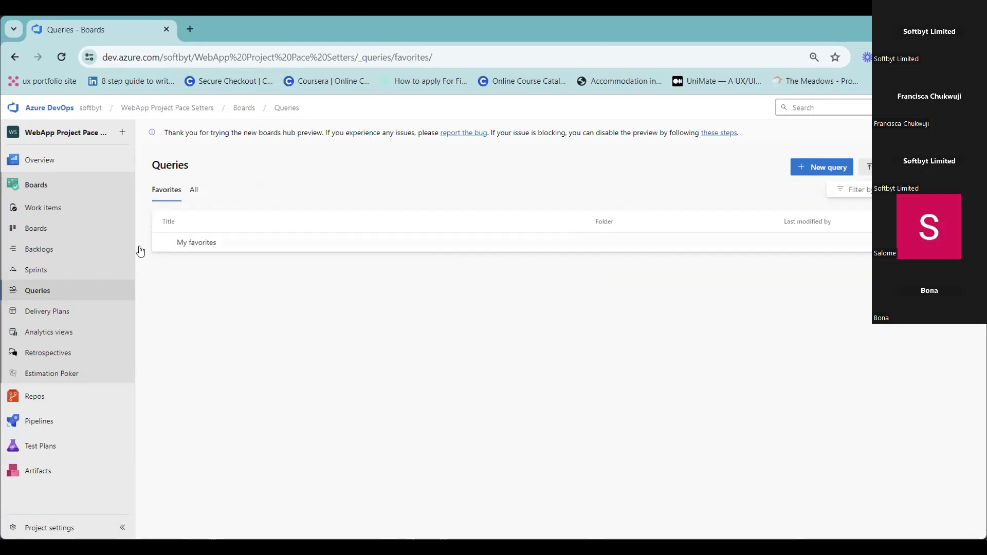
click(38, 311)
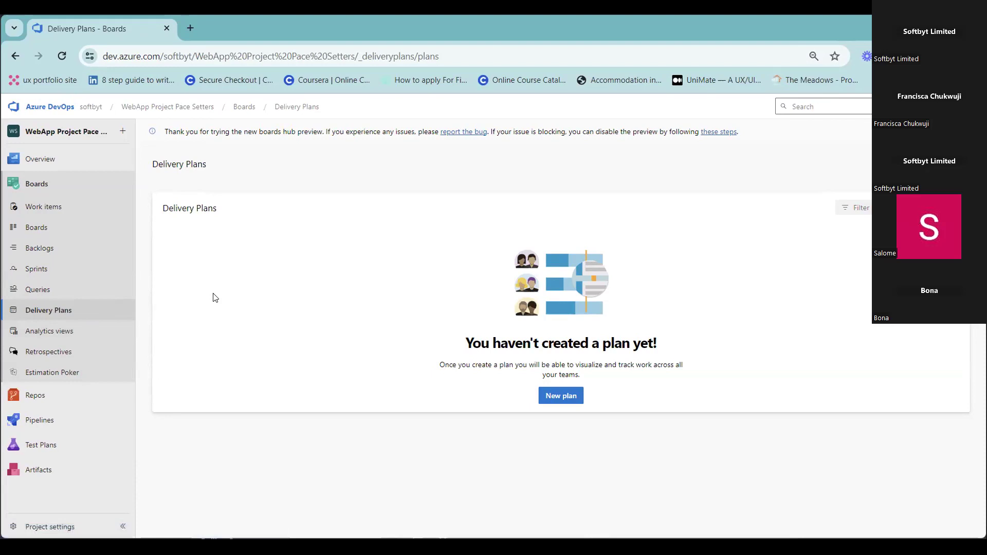
click(48, 332)
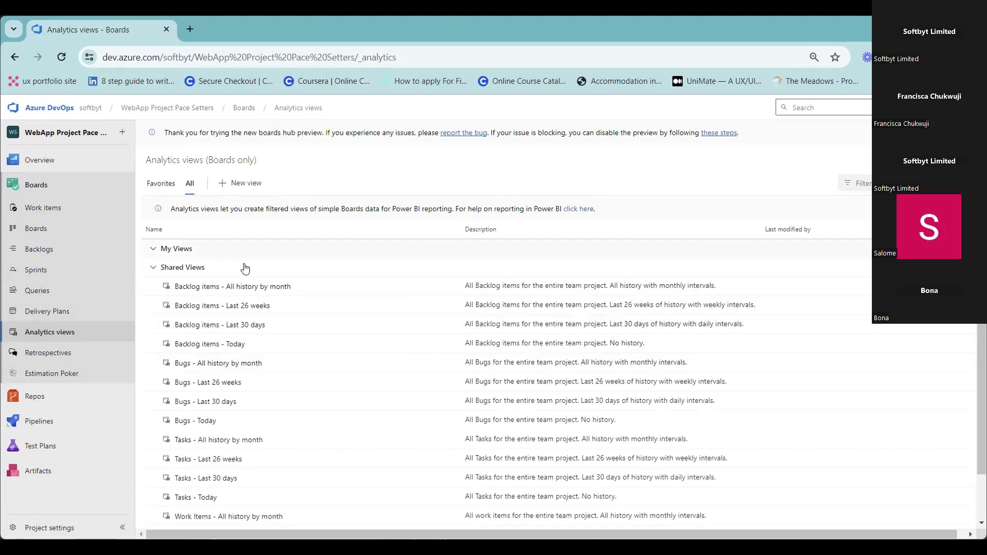
scroll(251, 273, down, 1)
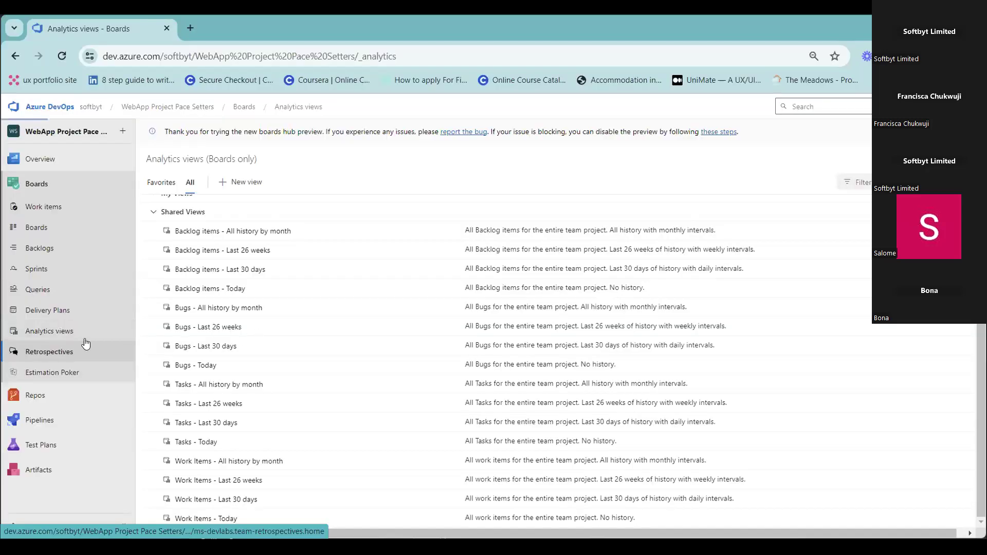
View the Retrospectives board, Estimation Poker rounds and Repos files, and return to the Retrospectives board.
click(77, 352)
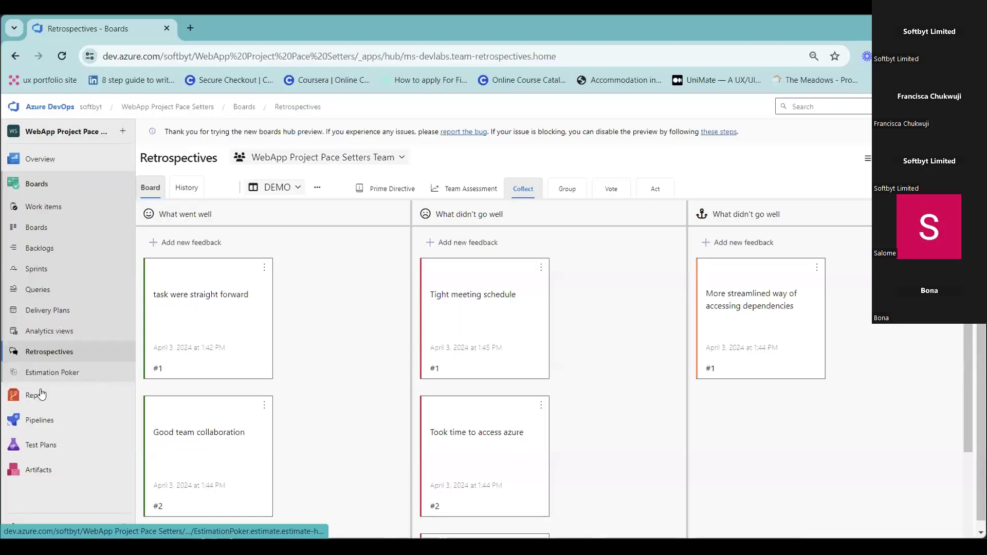
click(47, 372)
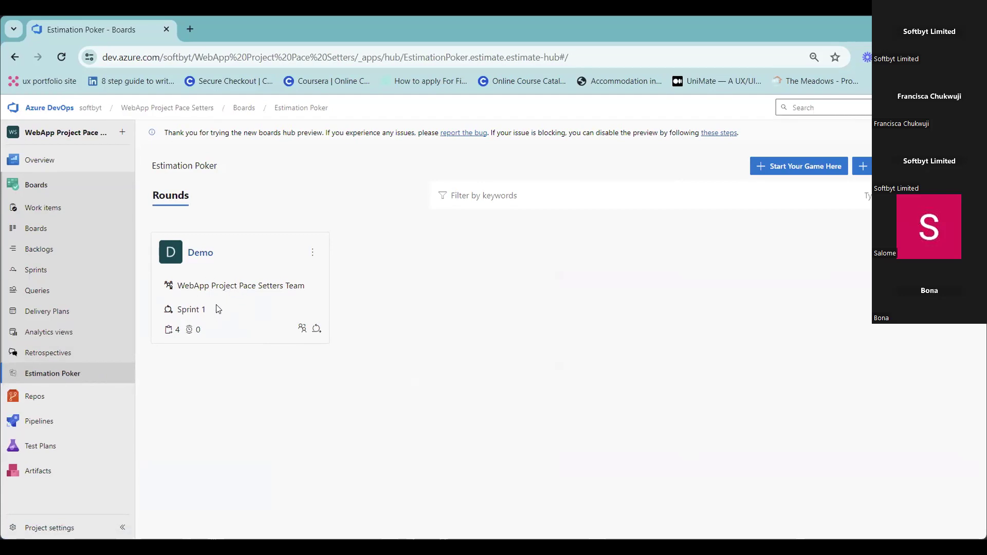
click(65, 406)
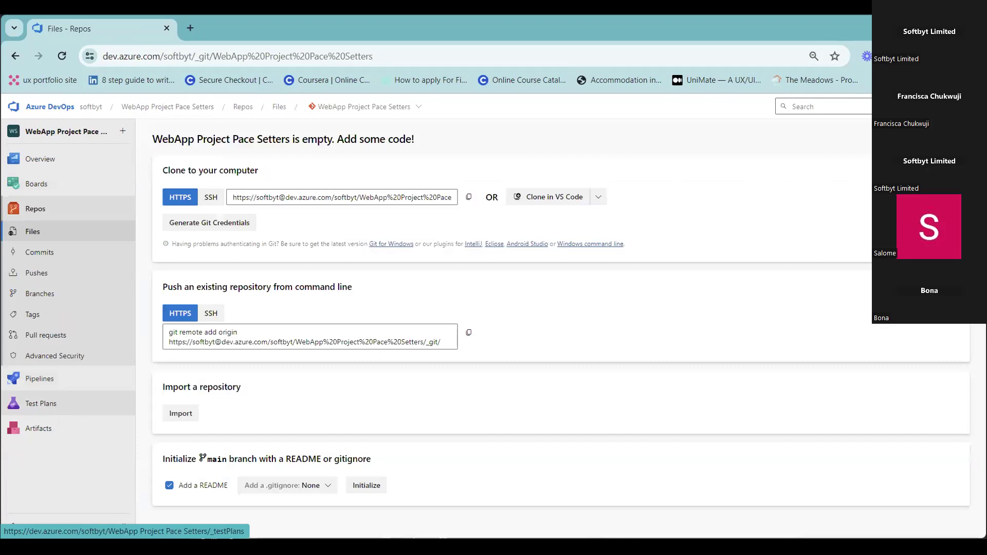
click(13, 54)
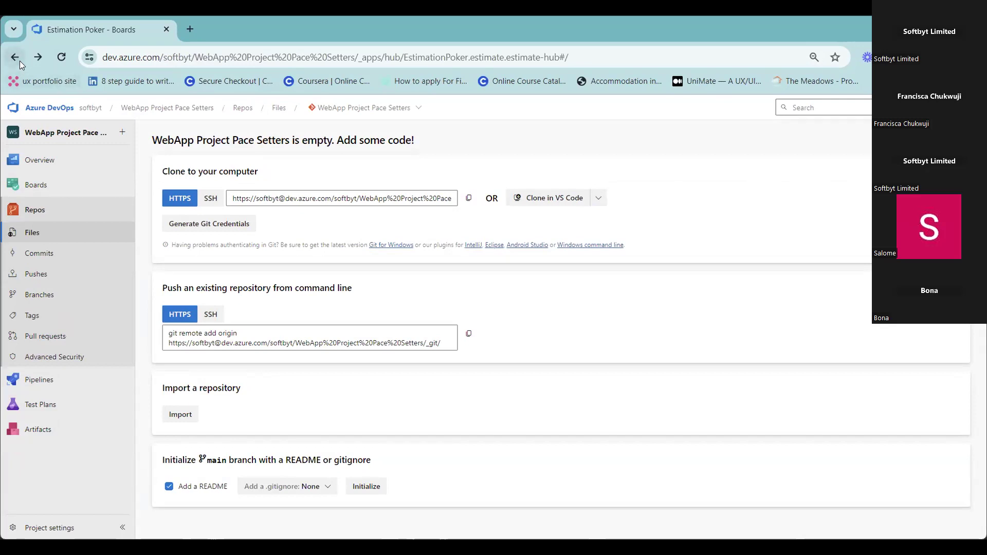
click(15, 56)
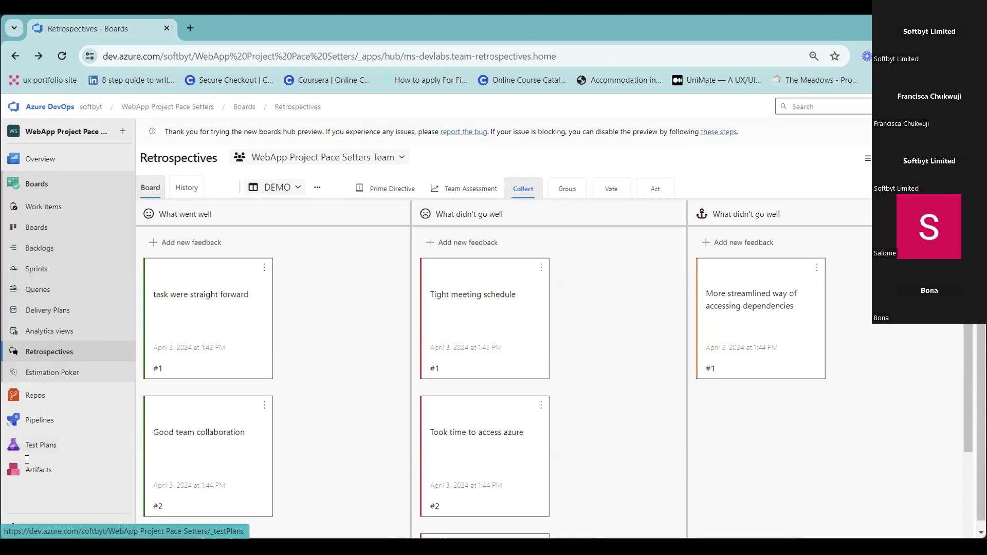
Revisit the team's product backlog and view the columns of its Kanban board.
click(45, 251)
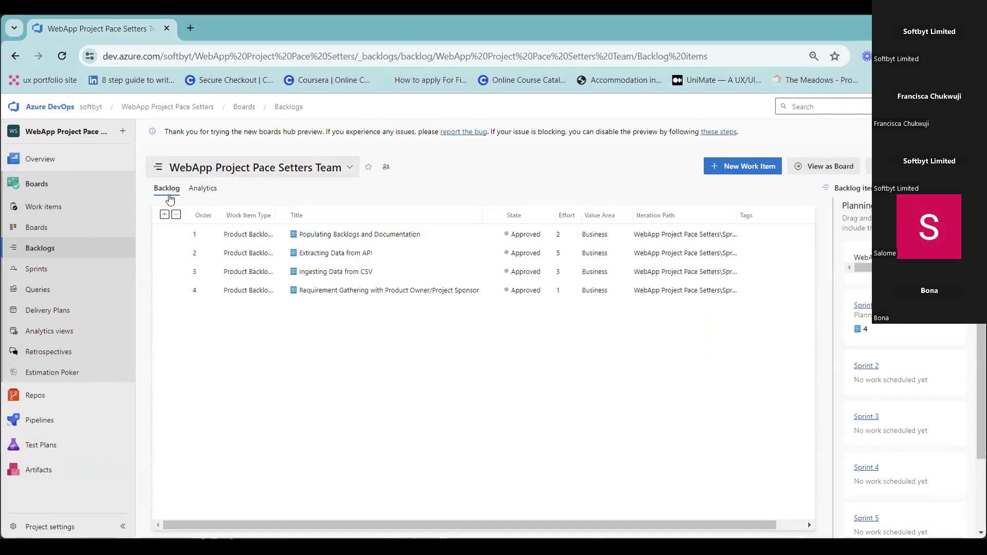
click(348, 170)
click(423, 171)
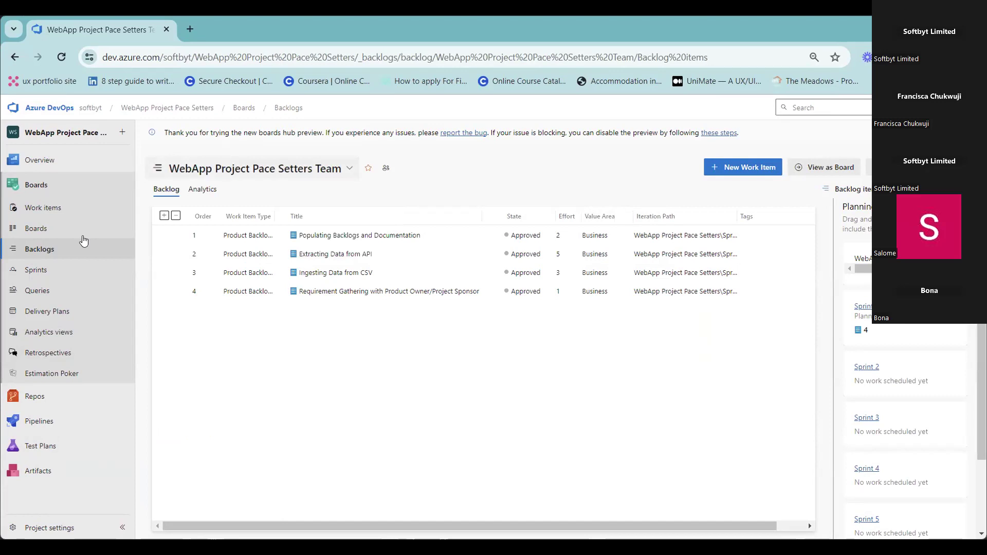
click(50, 228)
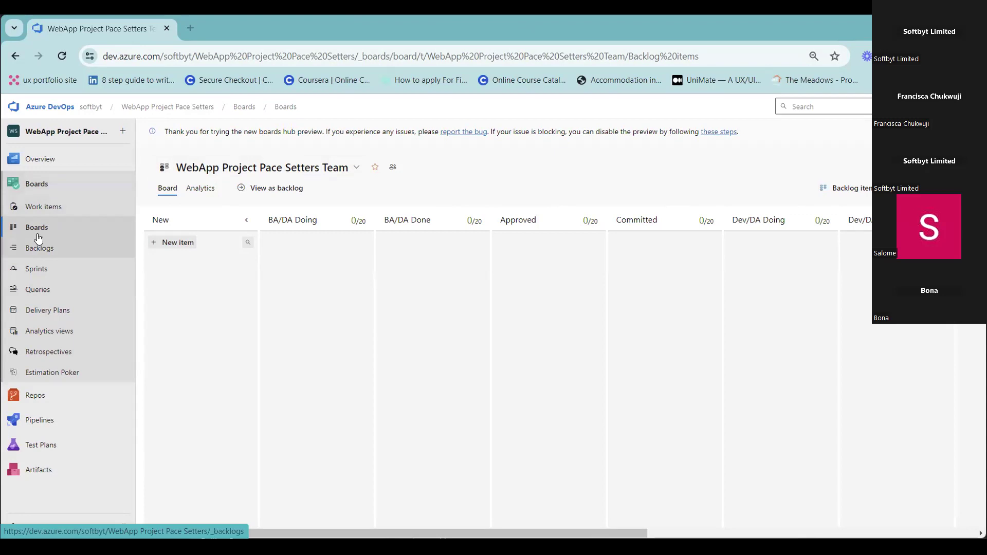
View the blank forms for a new epic and a new feature from the project's work items, discarding both drafts.
click(44, 206)
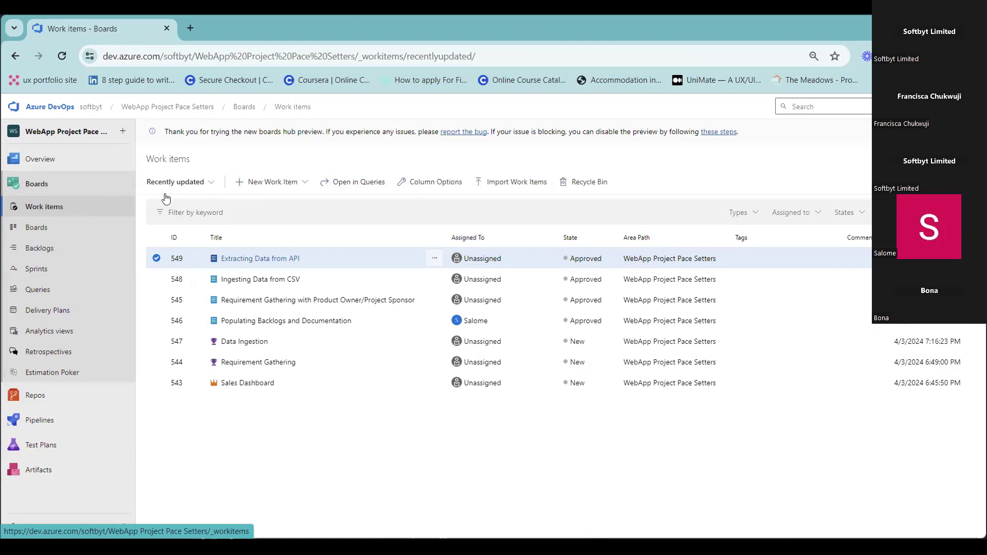
click(274, 186)
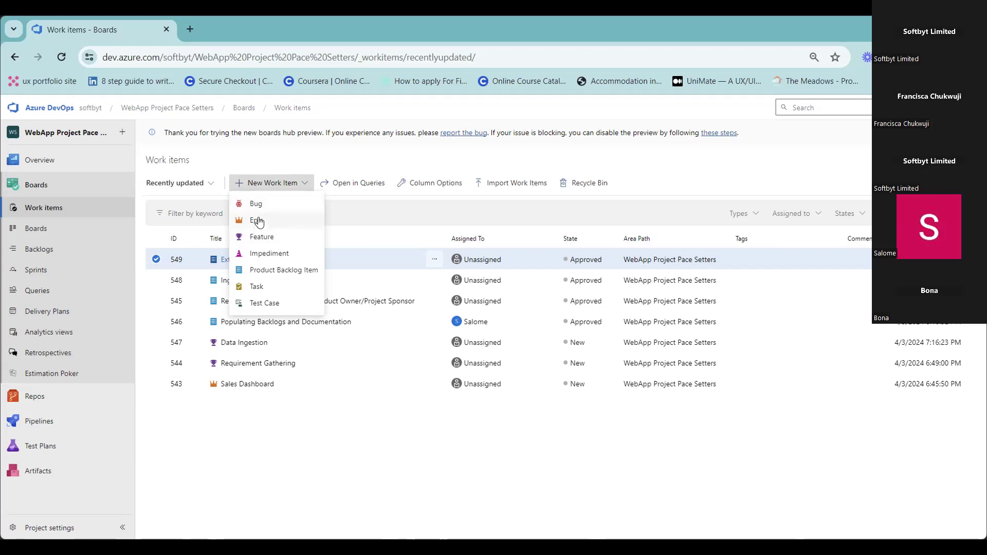
click(258, 222)
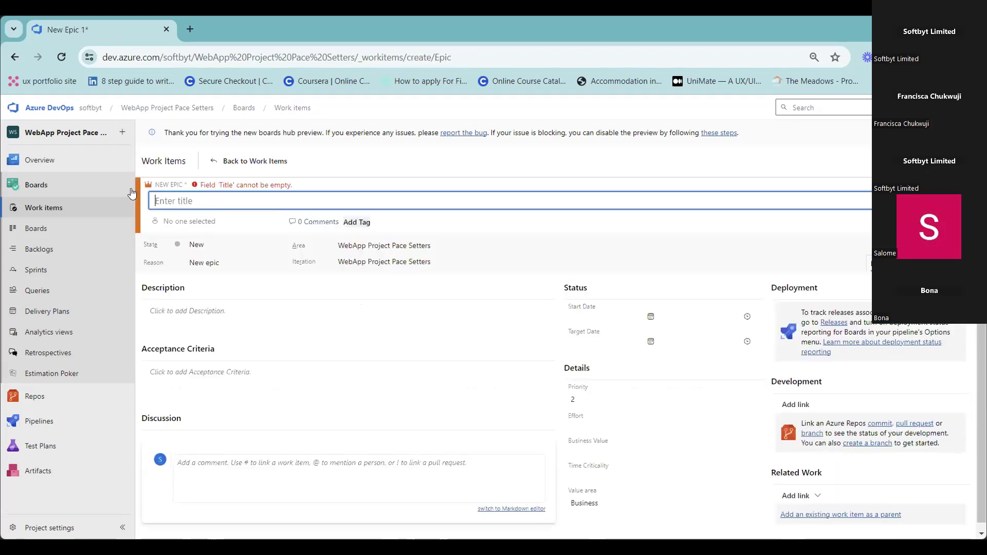
click(15, 58)
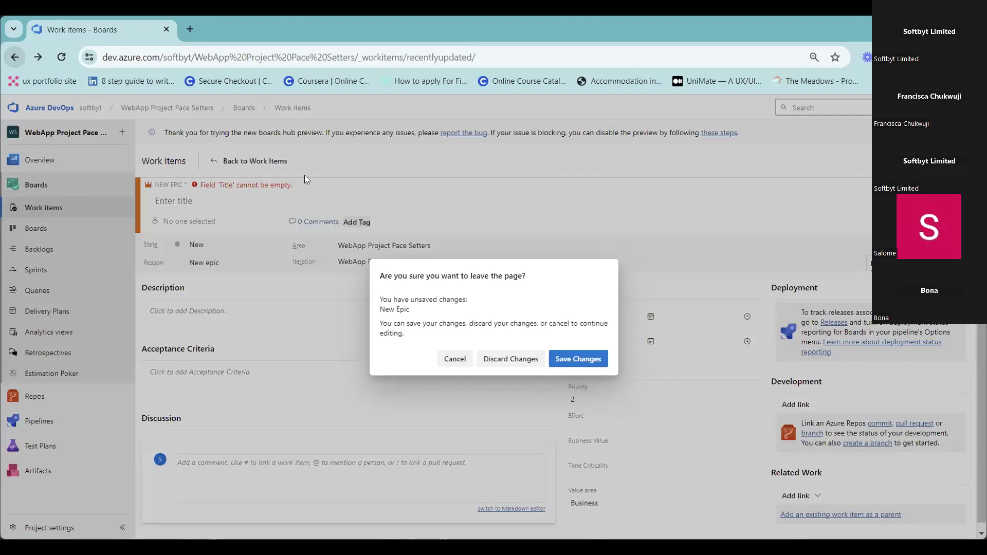
click(508, 359)
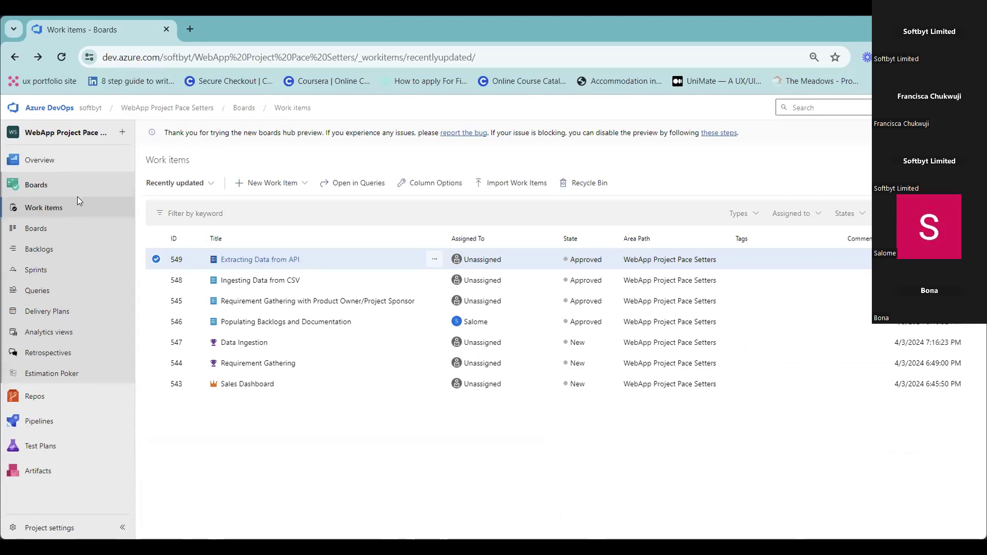
click(295, 184)
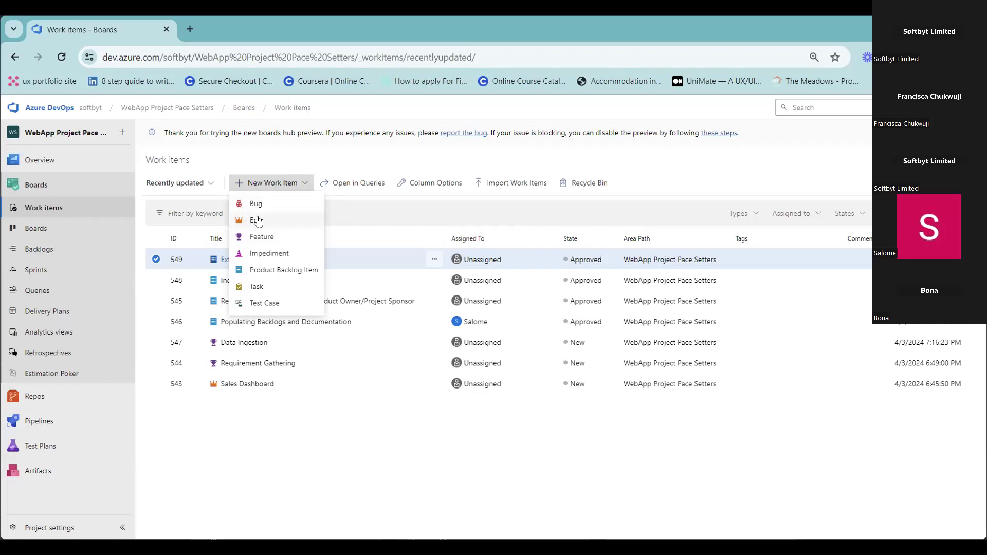
click(264, 242)
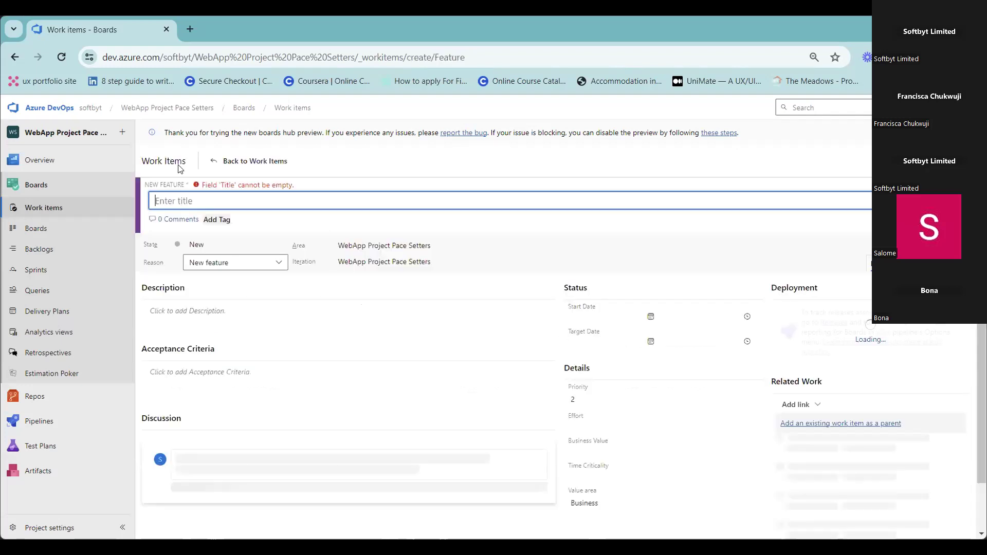
click(15, 57)
click(524, 358)
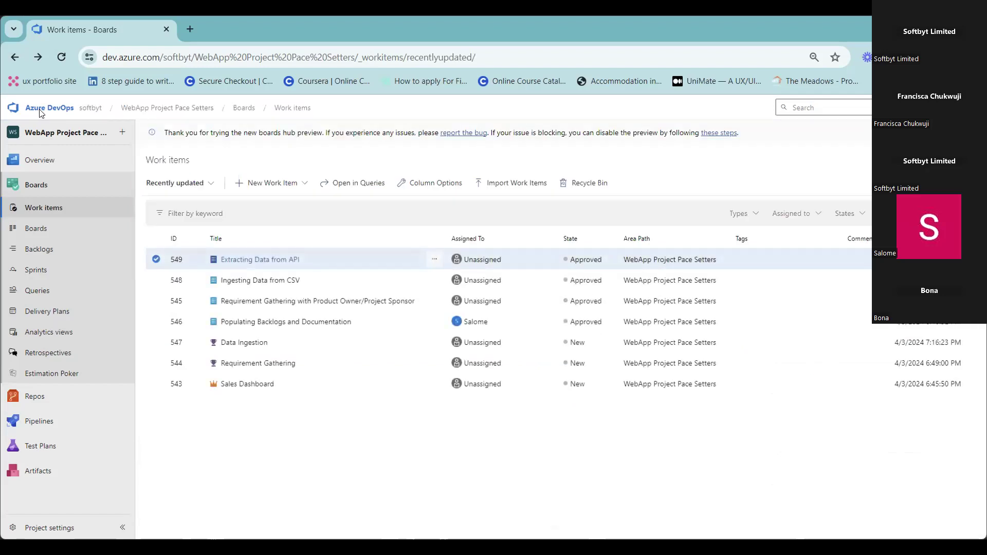
Create a new epic titled "downing sql" and save it.
click(295, 189)
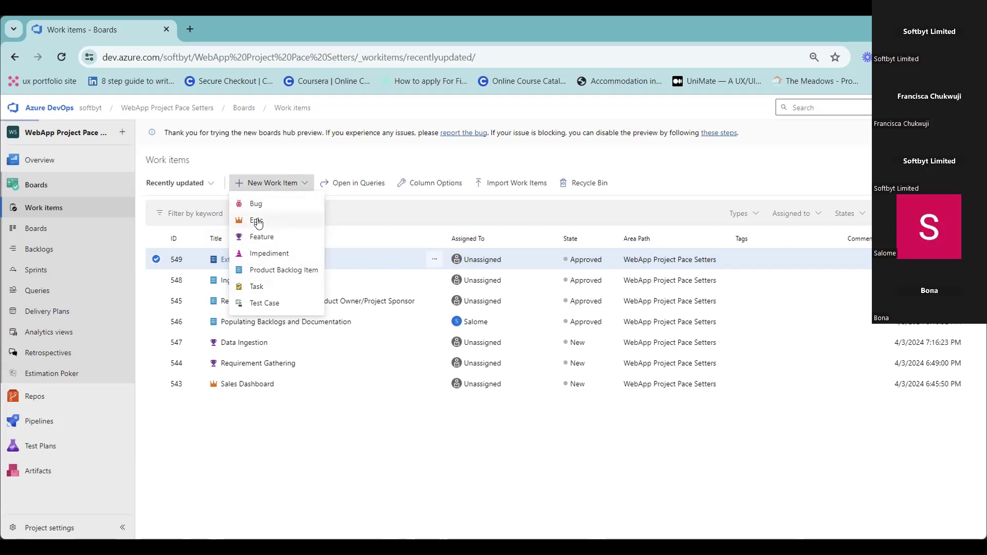
click(257, 221)
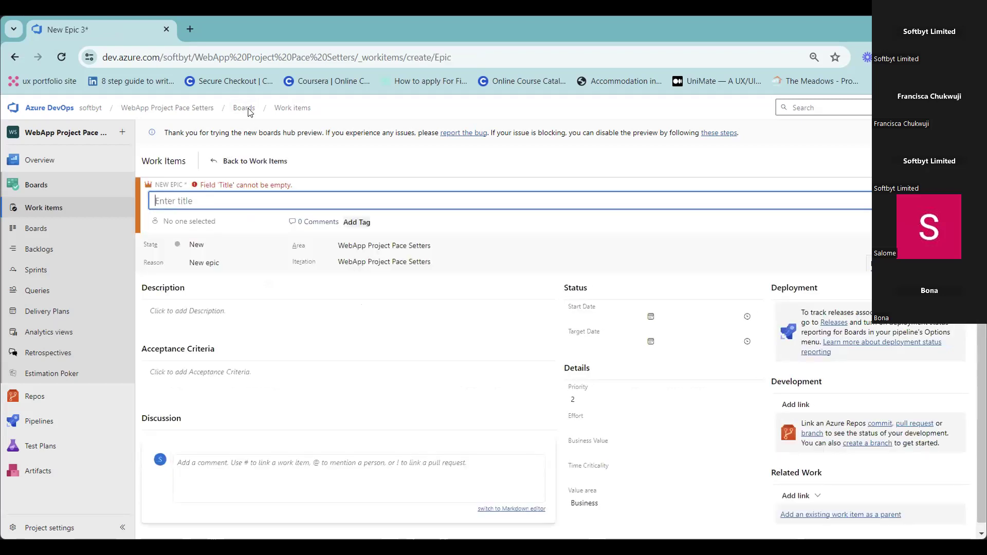
text(do)
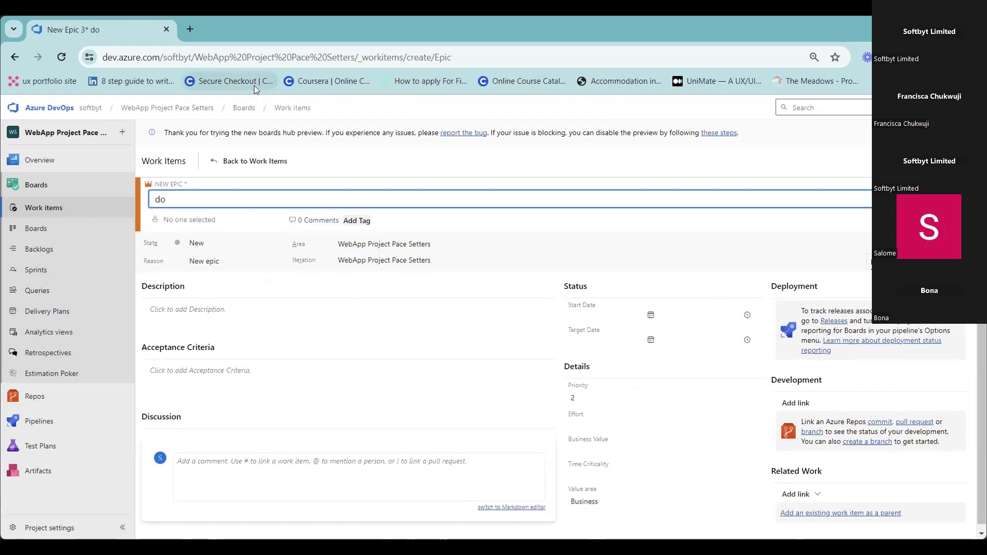
text(wnding)
right_click(166, 200)
click(189, 211)
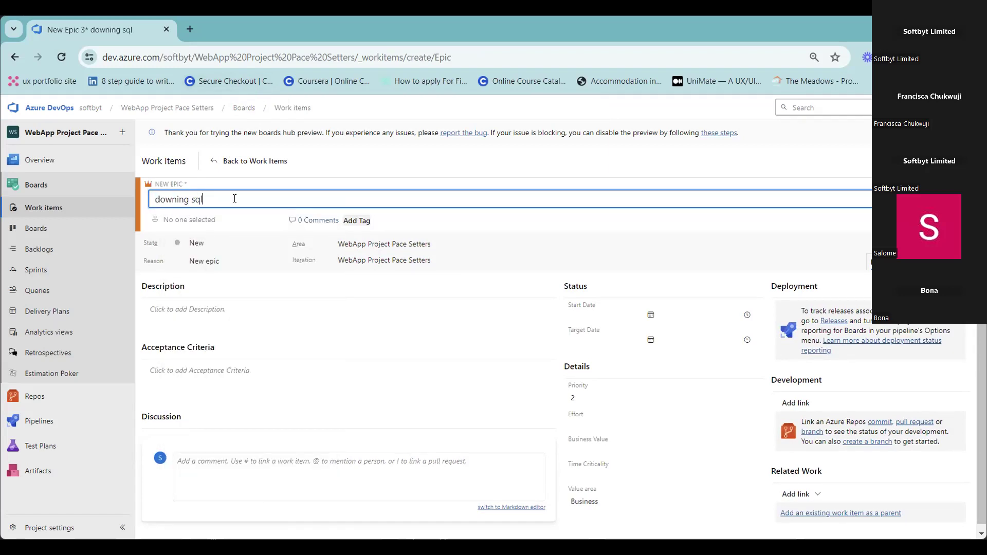
click(897, 220)
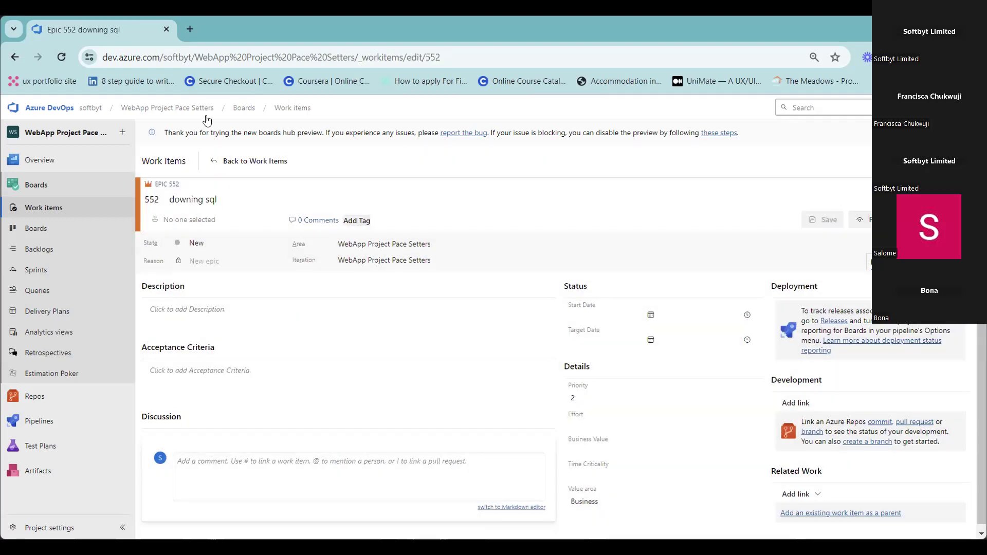
Find the "downing sql" epic among the recently updated work items, view its details and check the actions available for it.
click(212, 164)
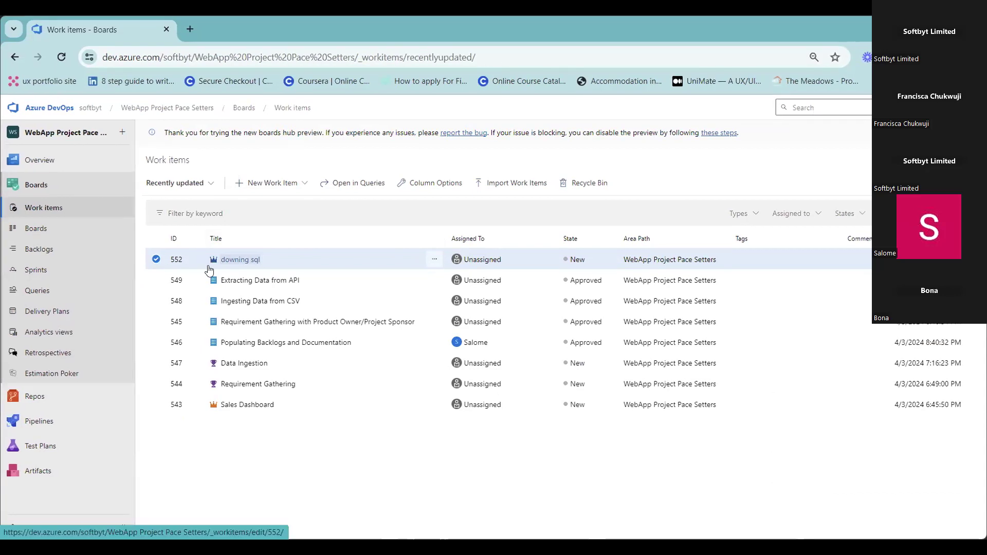
click(209, 267)
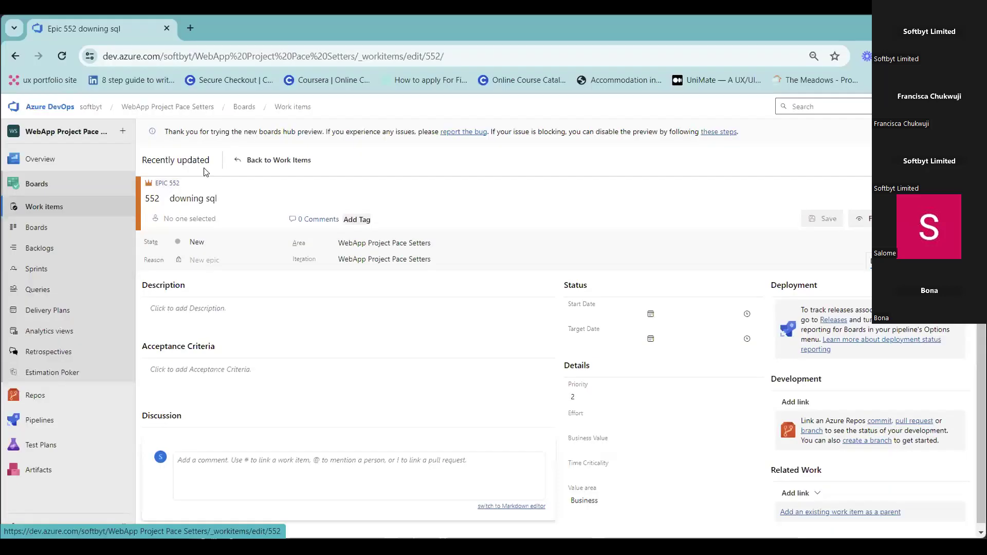
click(282, 164)
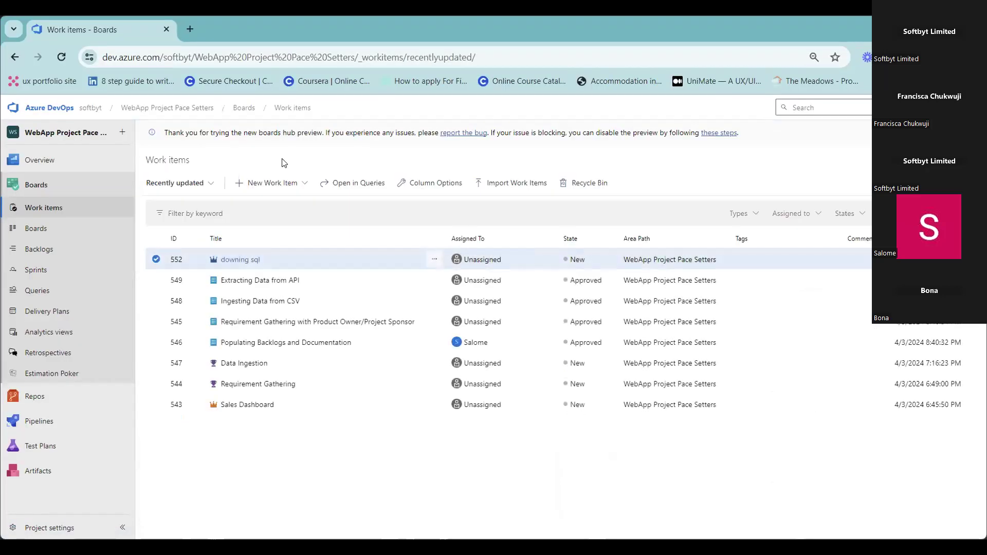
click(435, 259)
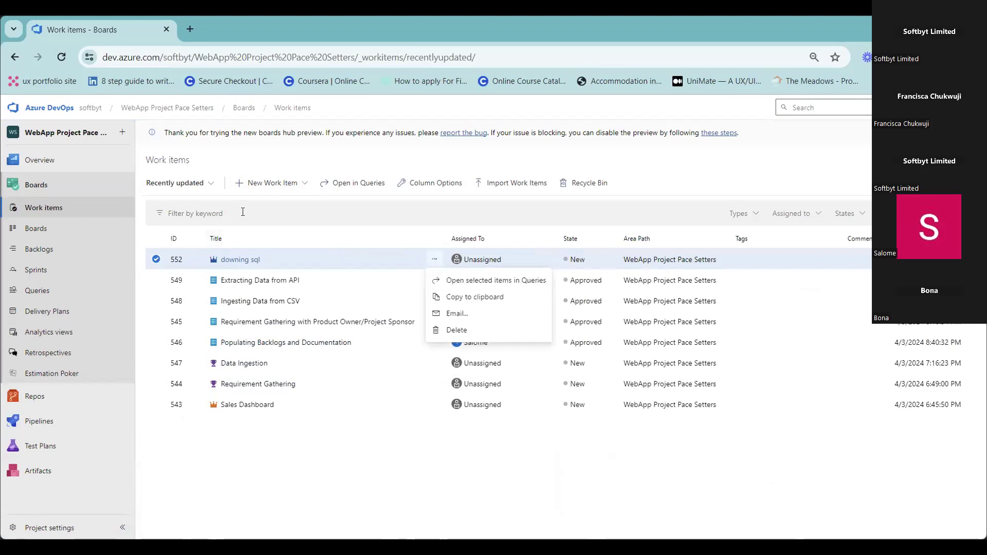
Review the available work item types and the blank epic and task forms, discarding both drafts.
click(303, 184)
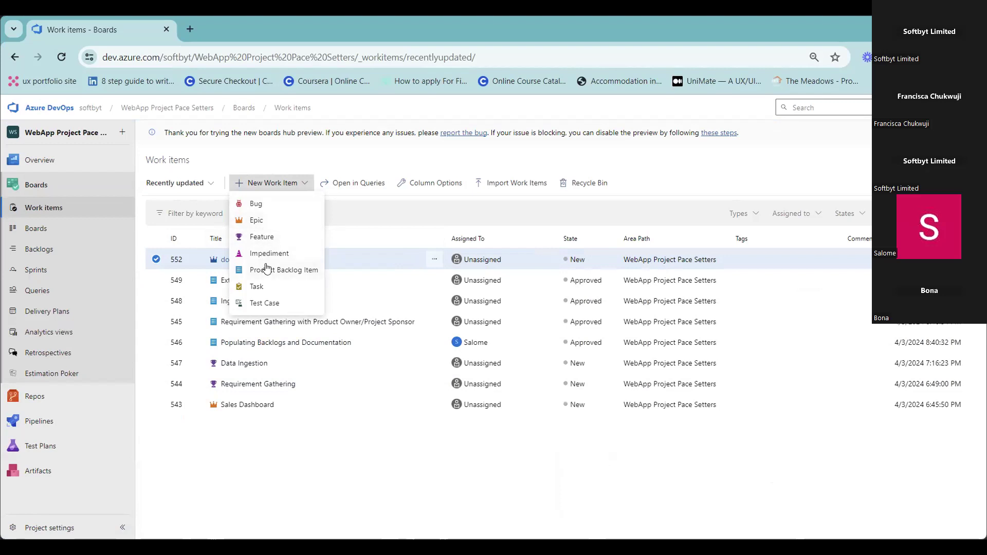
click(273, 221)
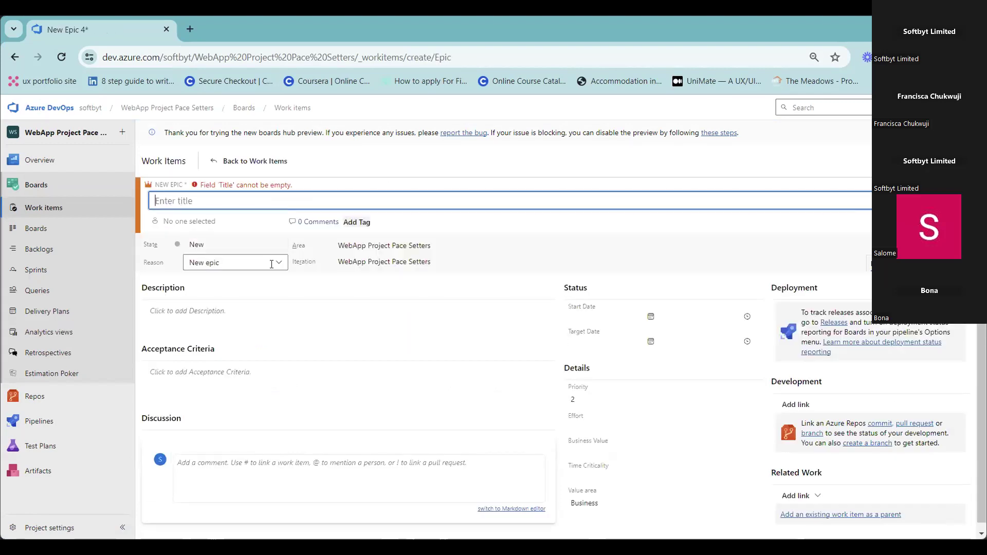
click(220, 164)
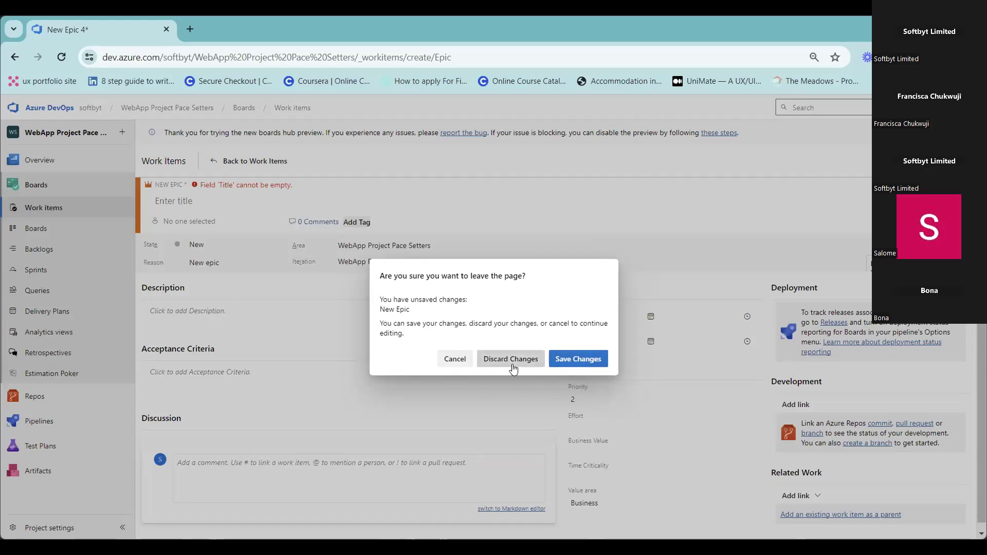
click(511, 360)
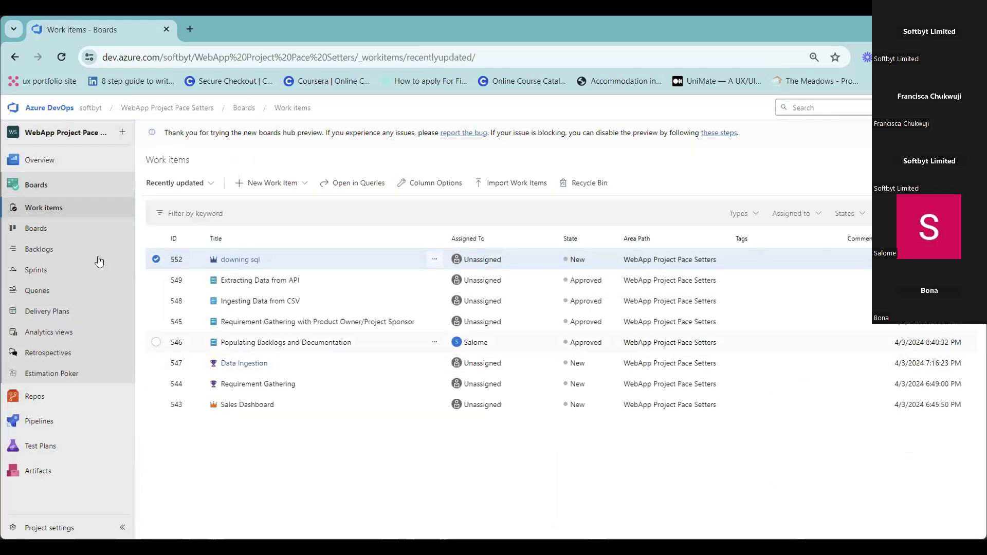
click(293, 187)
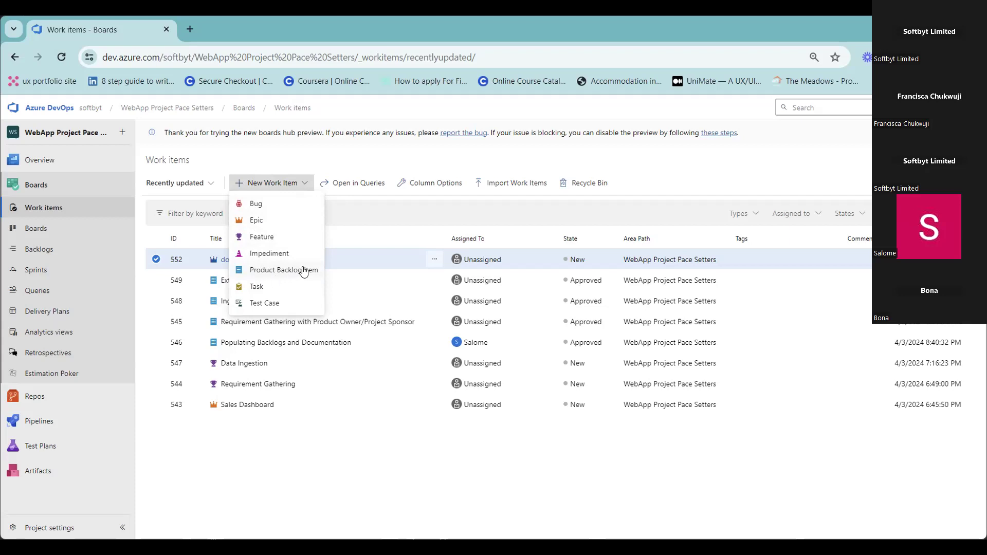
click(319, 159)
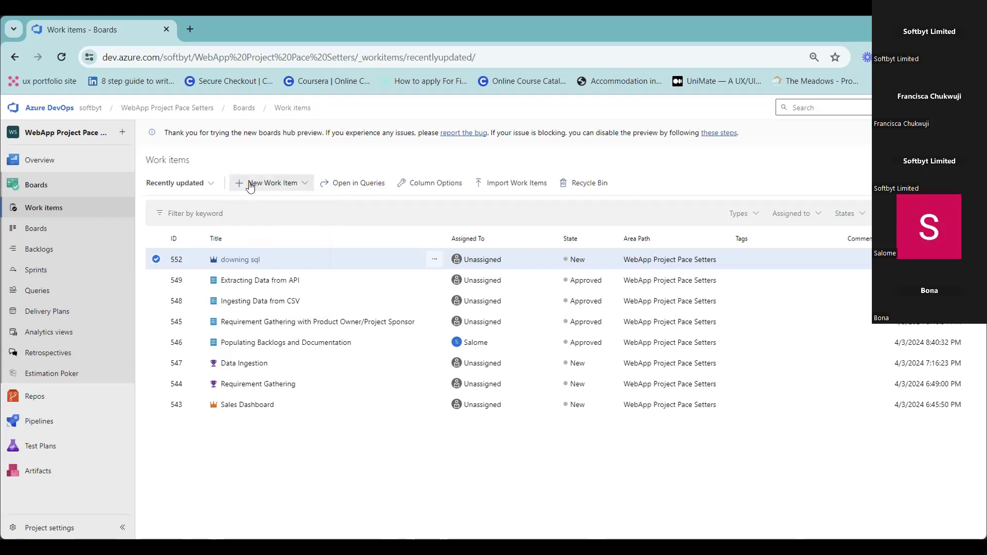
click(284, 181)
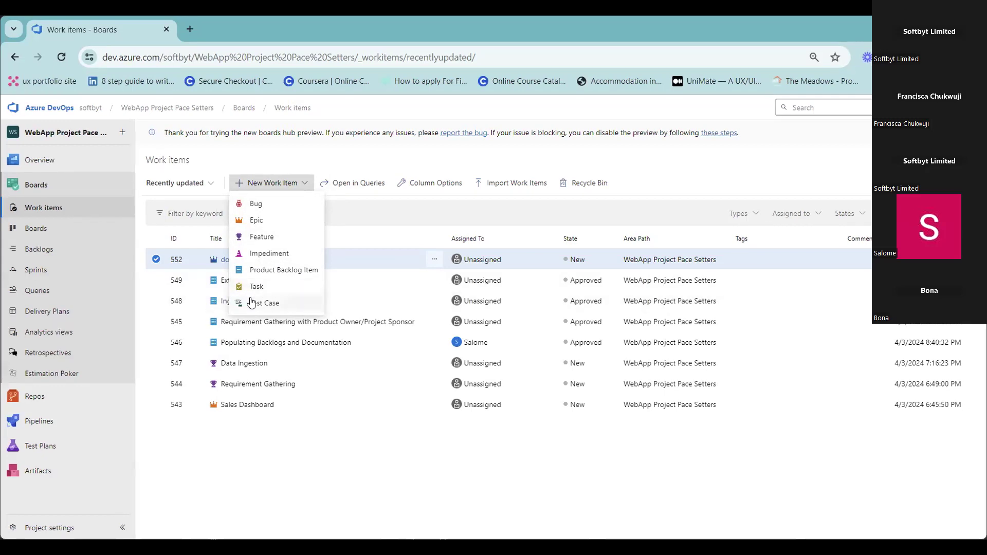
click(276, 290)
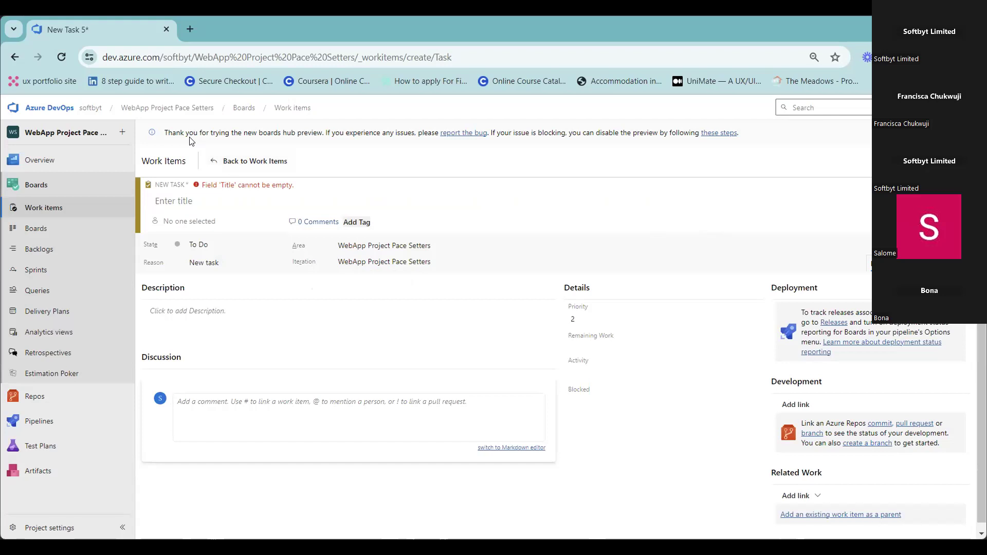
click(249, 161)
click(511, 359)
click(288, 184)
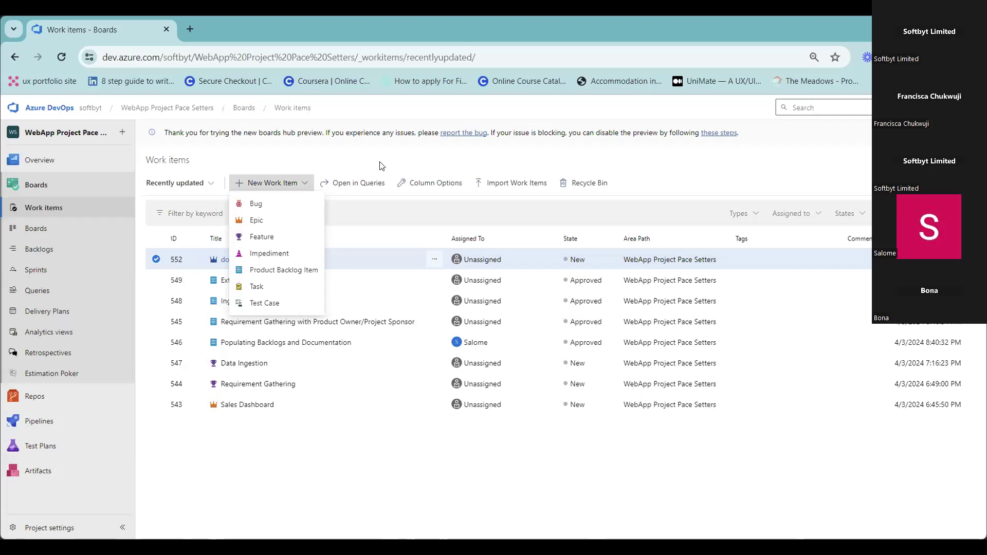
click(379, 165)
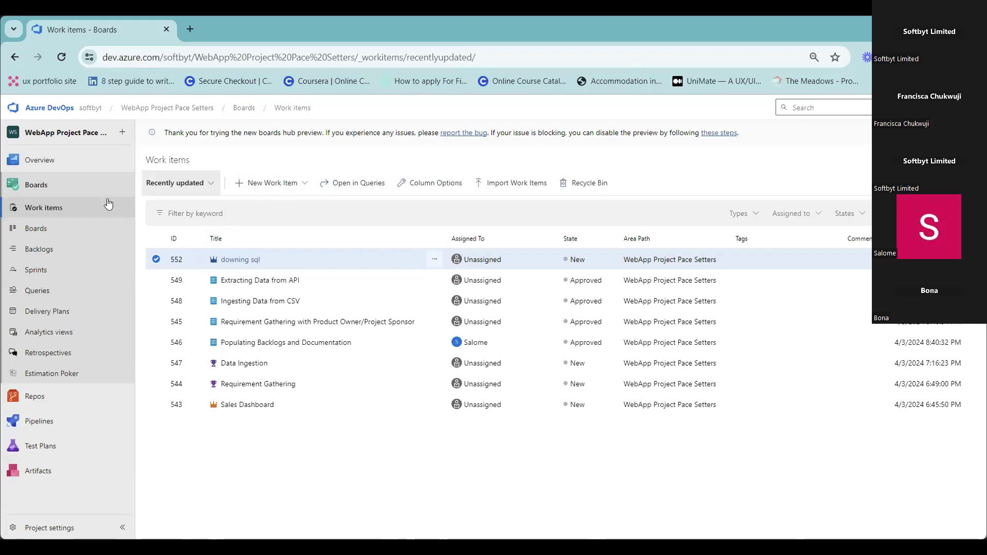
click(237, 184)
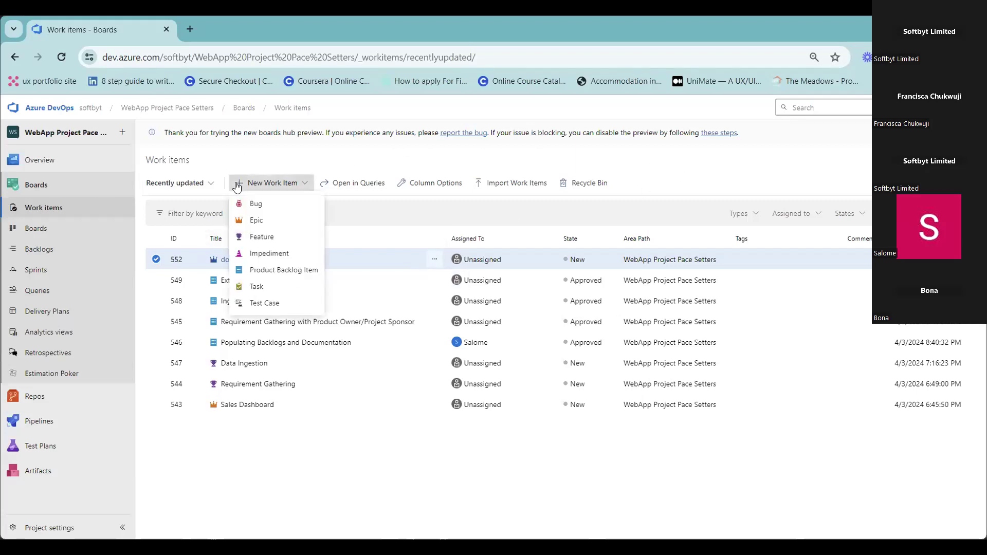
click(198, 250)
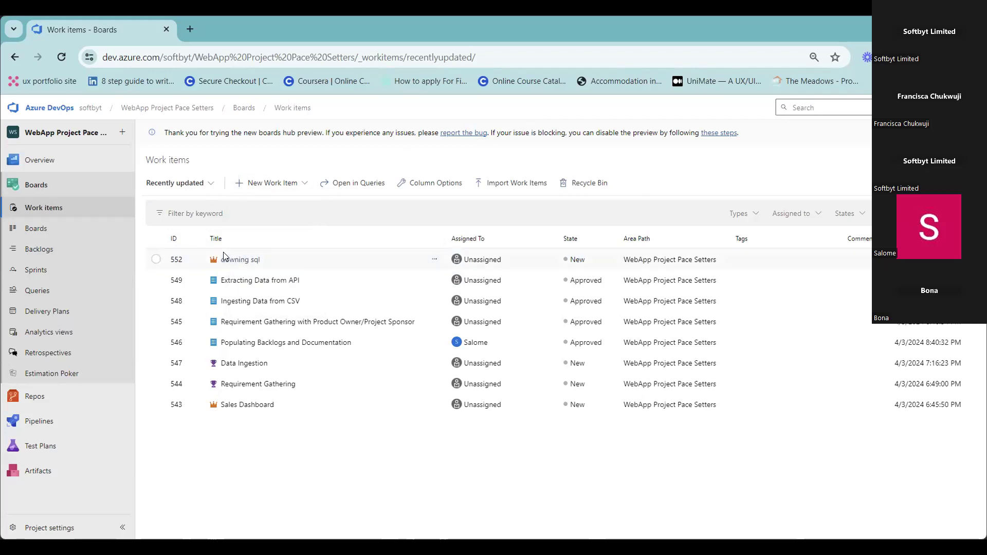
Select the "downing sql" epic in the list of recently updated work items.
click(214, 262)
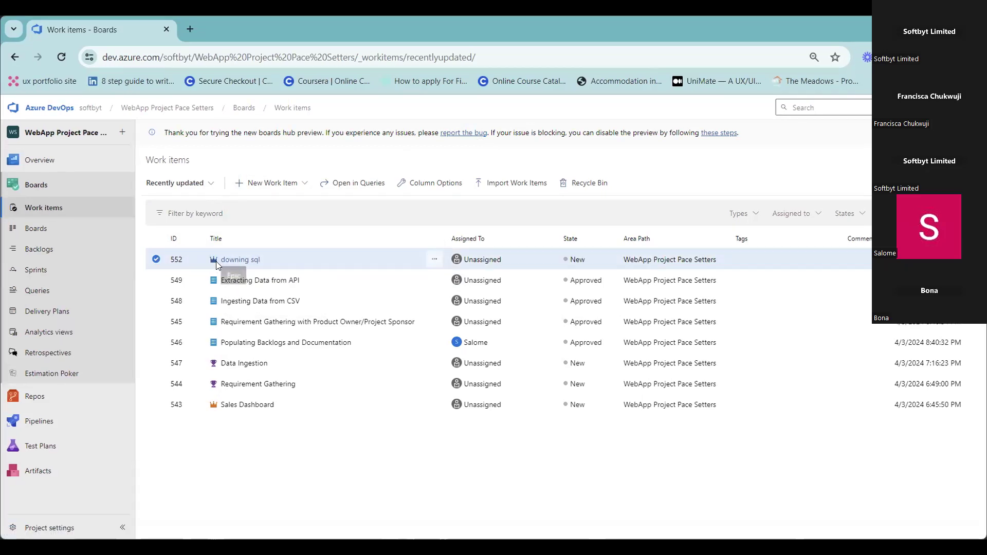
click(155, 256)
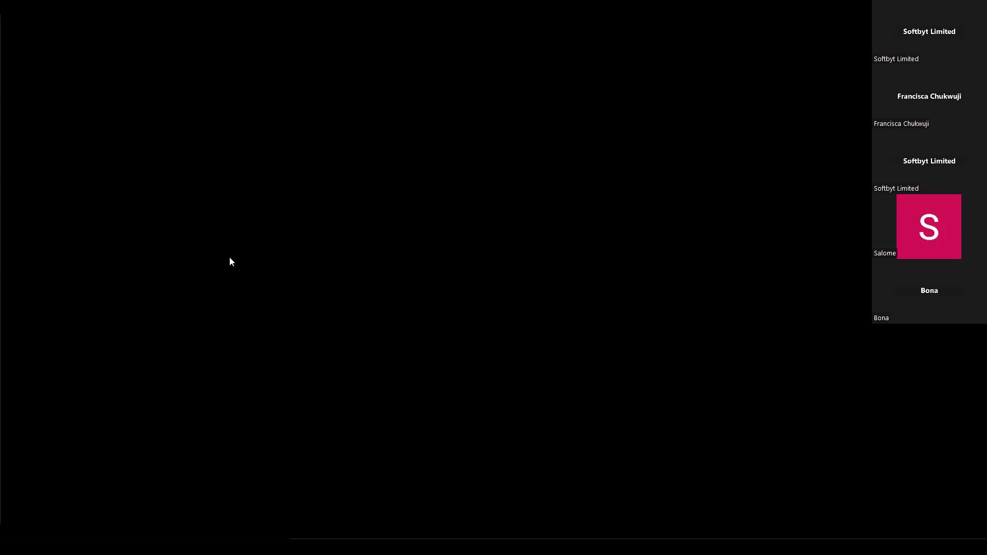
click(448, 258)
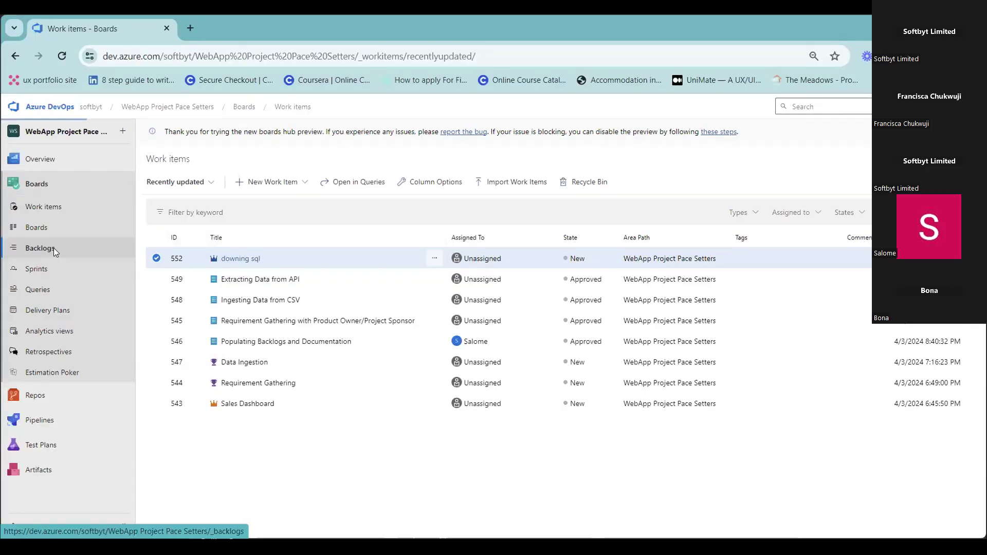
View the team's product backlog, mark it as a favorite and remove the favorite mark again.
click(54, 250)
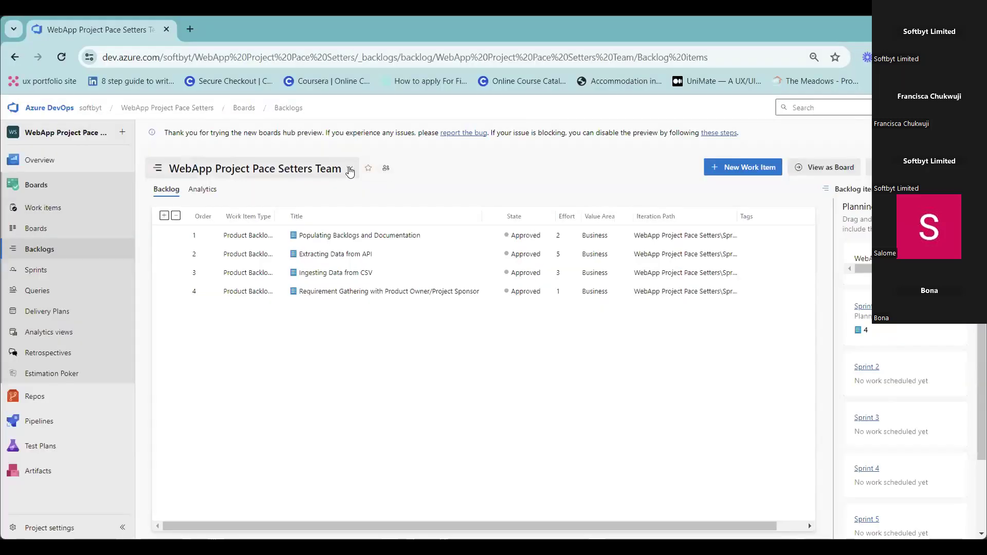
click(369, 174)
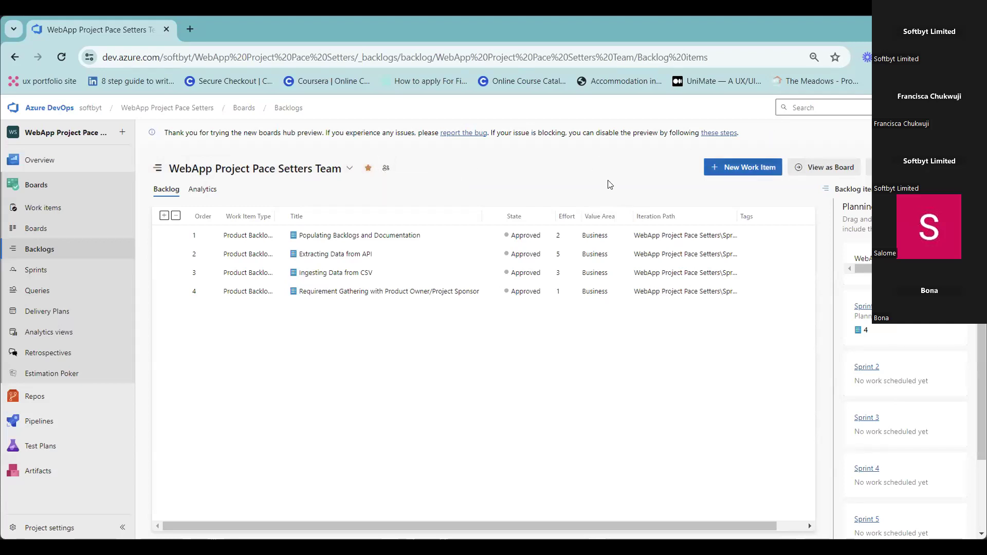
click(368, 168)
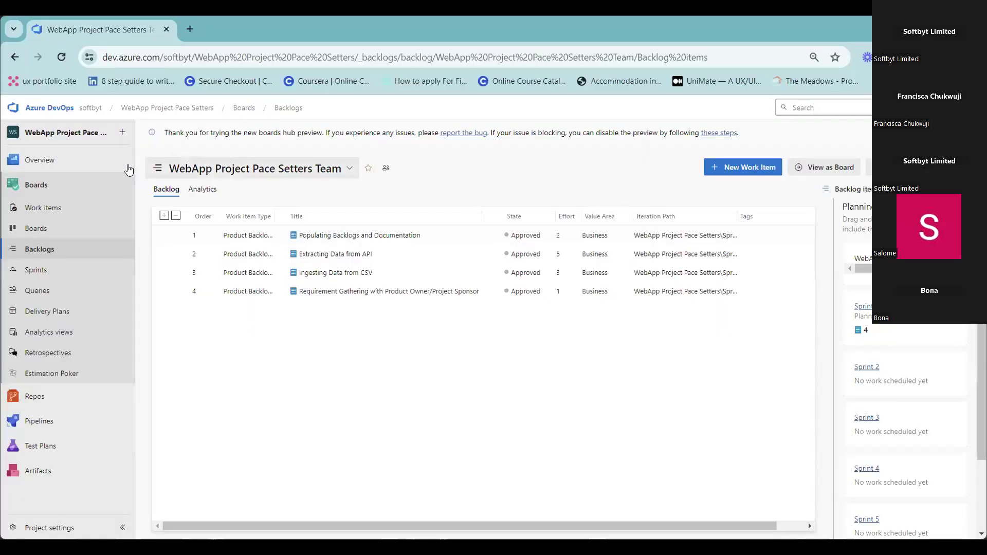
View the team's board, review the blank feature form from the work items list and discard the draft.
click(44, 230)
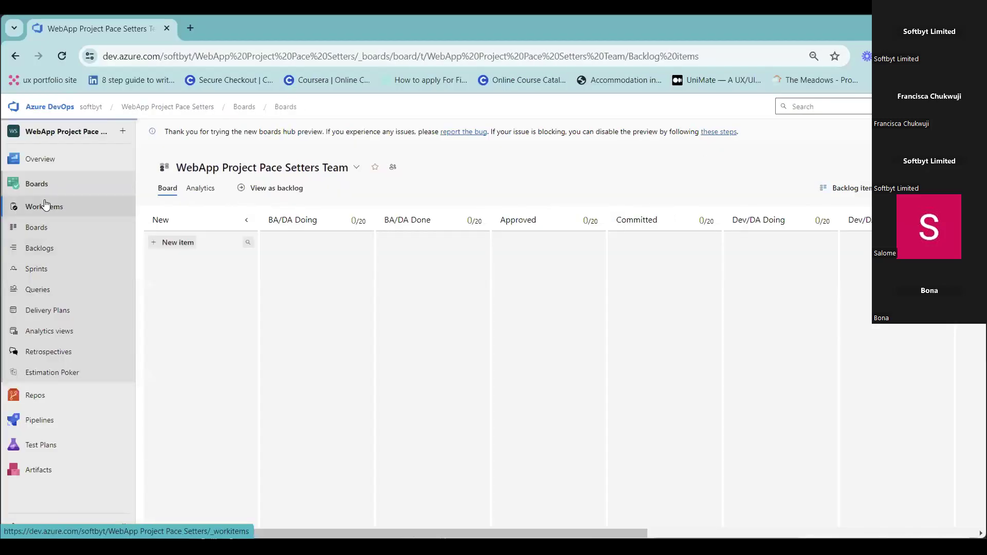
click(44, 206)
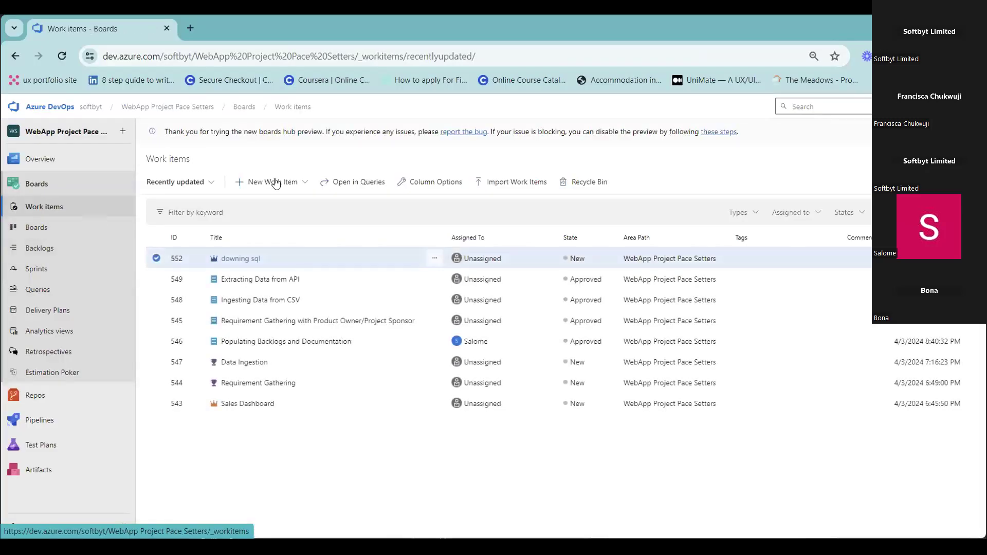
click(308, 189)
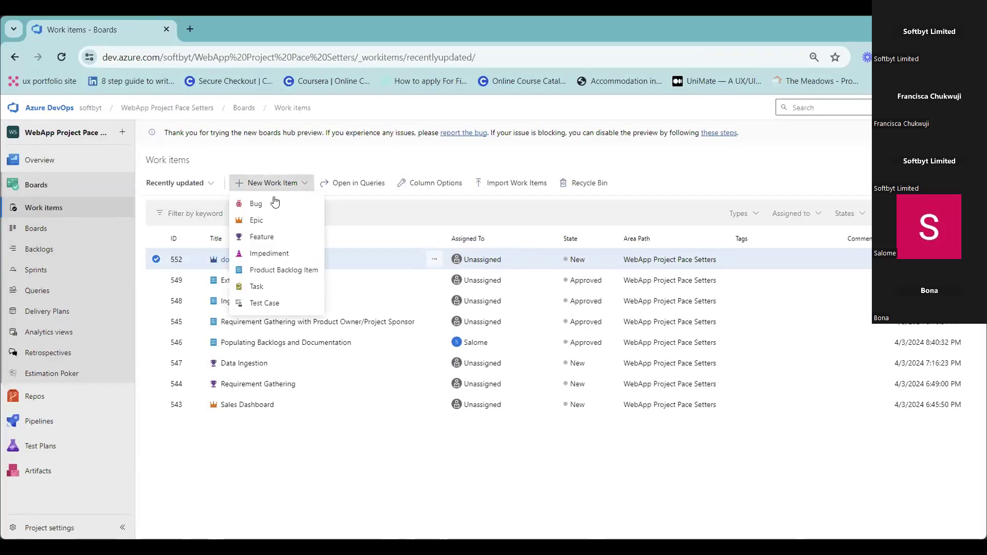
click(258, 239)
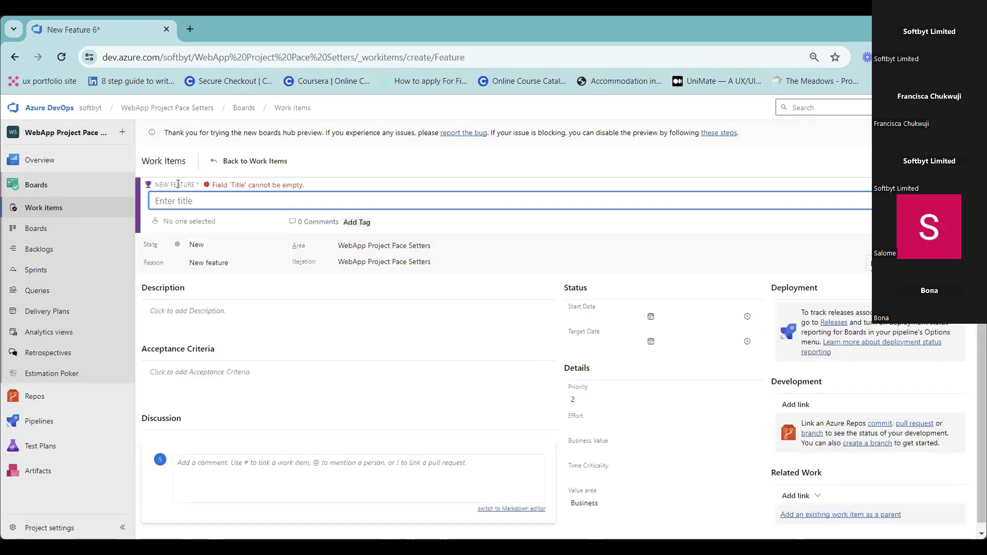
click(31, 211)
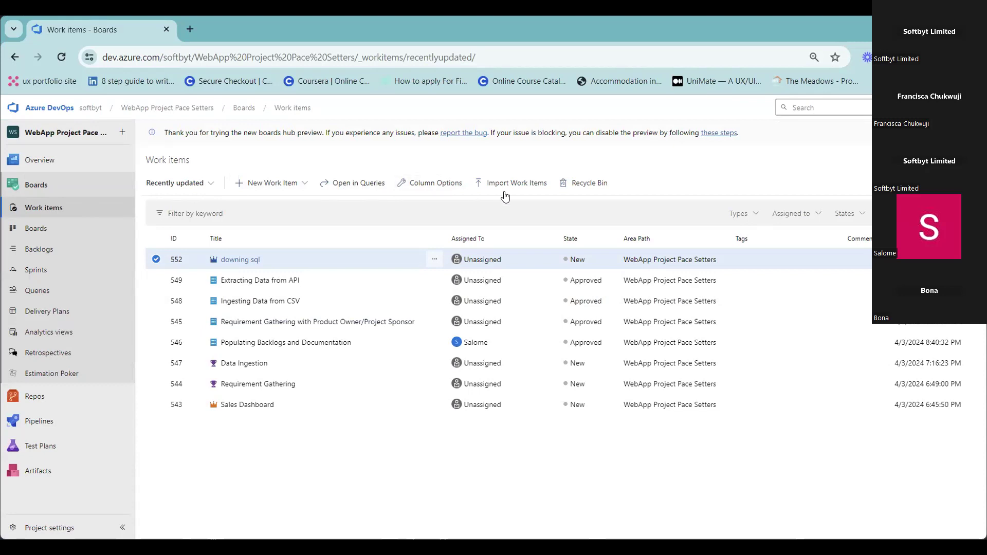
View the details of the "downing sql" epic and the "Extracting Data from API" backlog item, returning to the work items list.
click(232, 259)
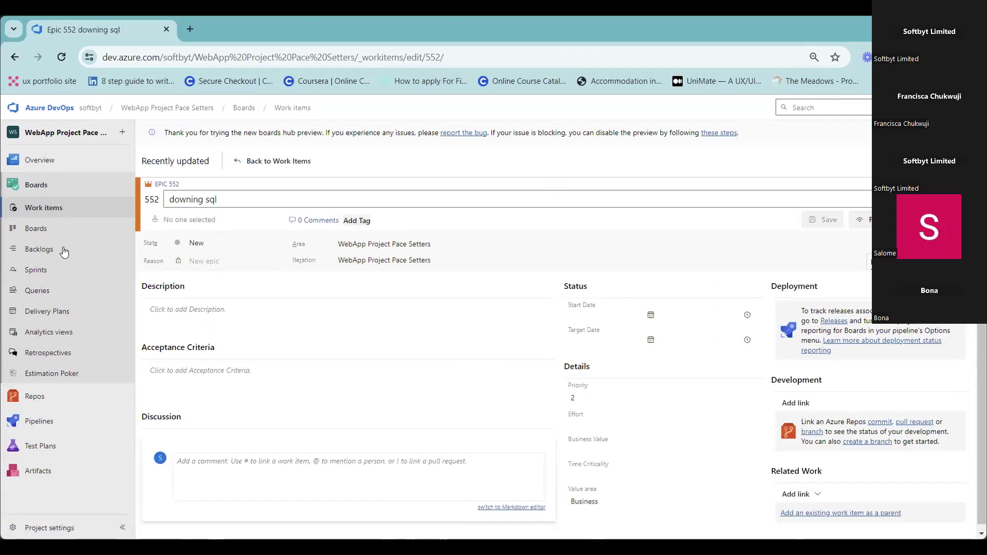
click(63, 206)
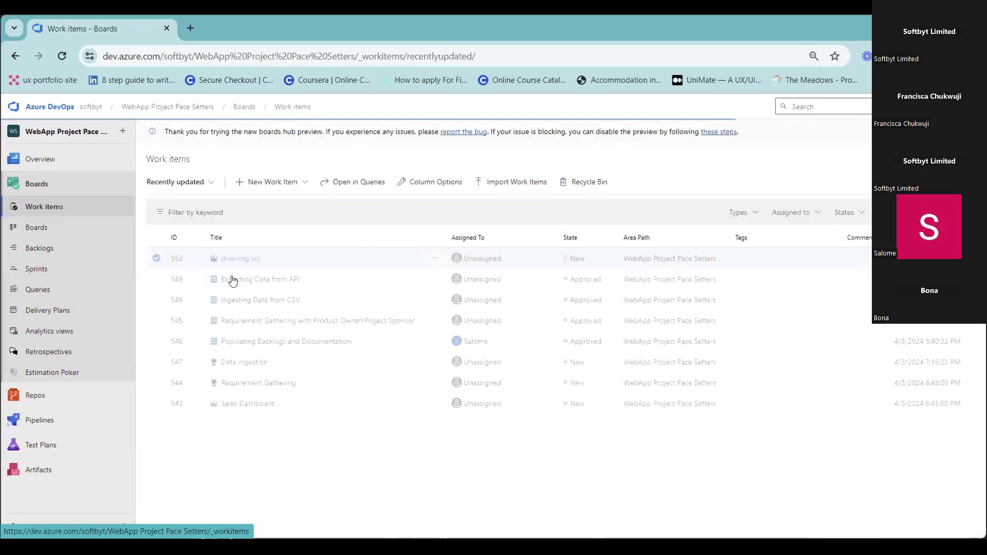
click(232, 280)
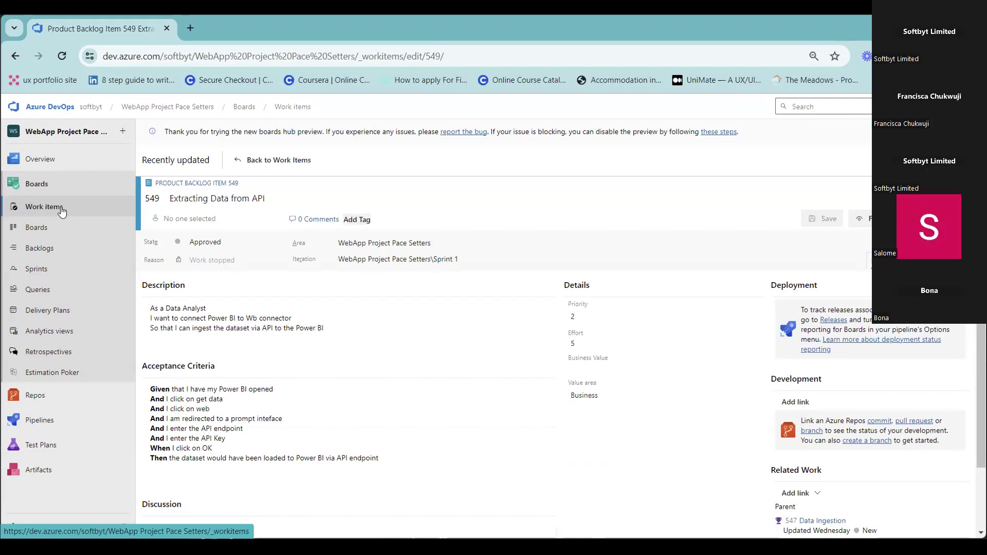
click(62, 208)
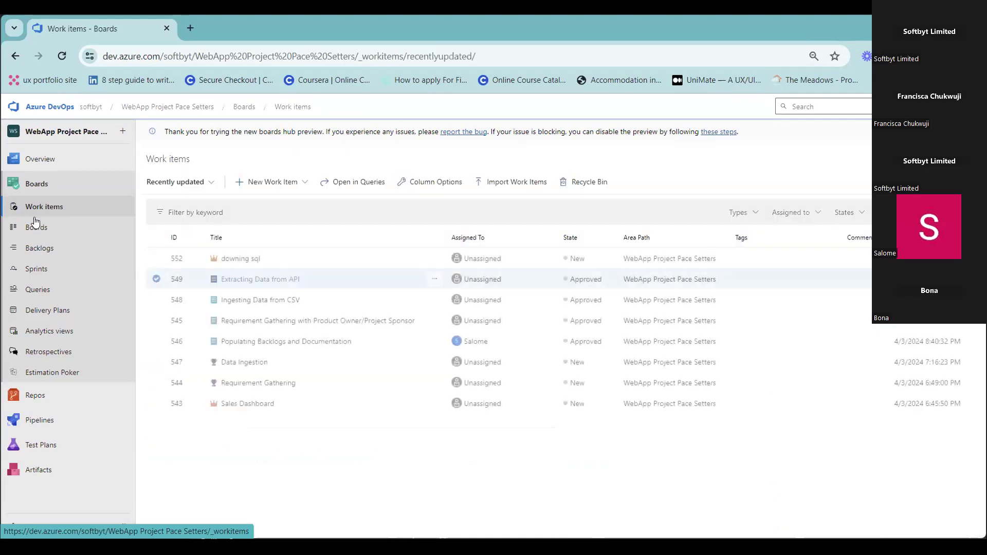
Open the "downing sql" epic, examine its title and check the available state options without changing them.
click(239, 259)
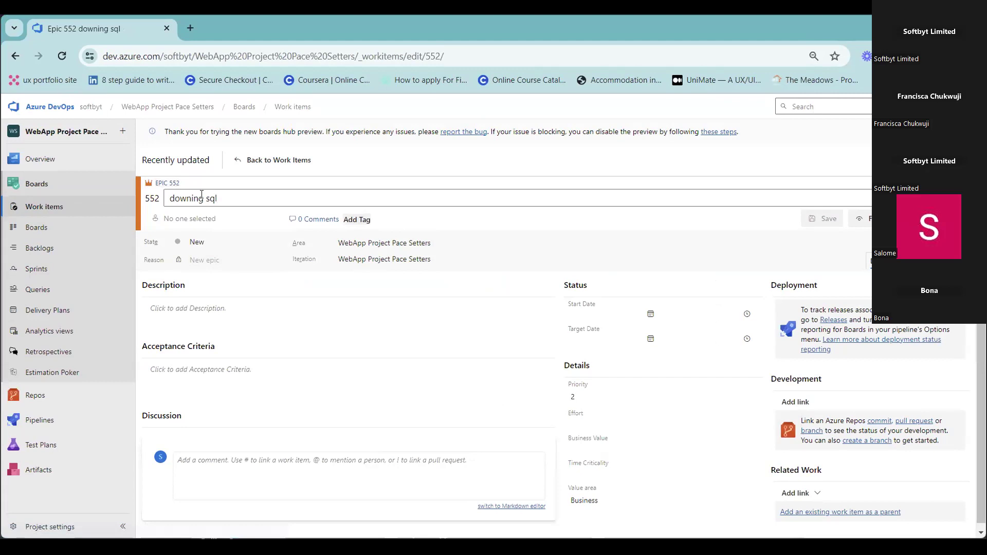
click(220, 200)
drag(220, 200, 185, 205)
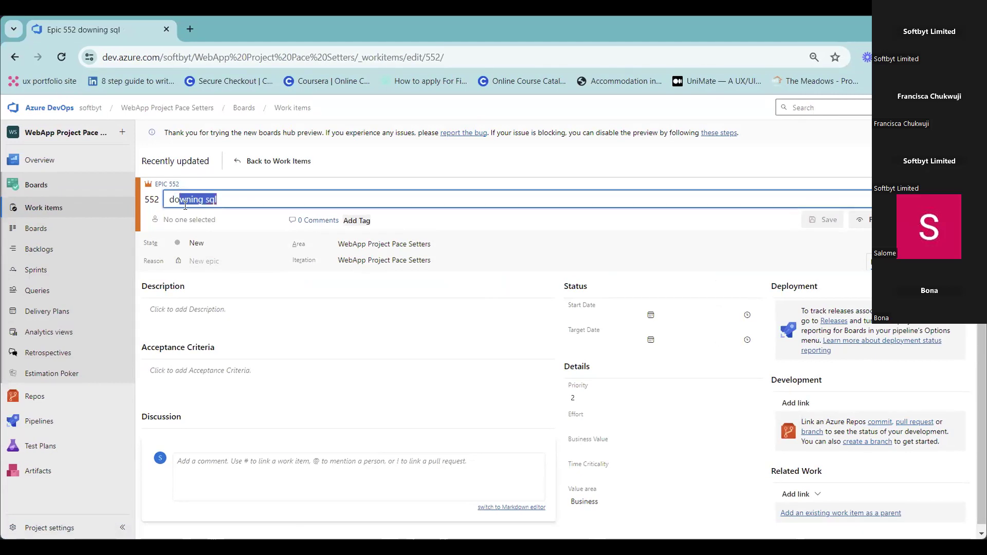
click(263, 205)
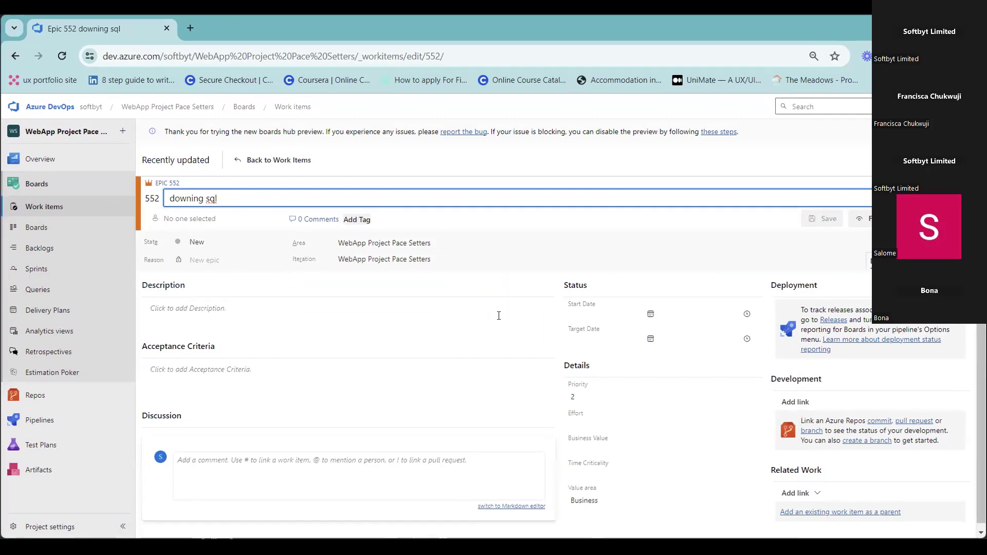
click(263, 257)
right_click(263, 256)
click(271, 235)
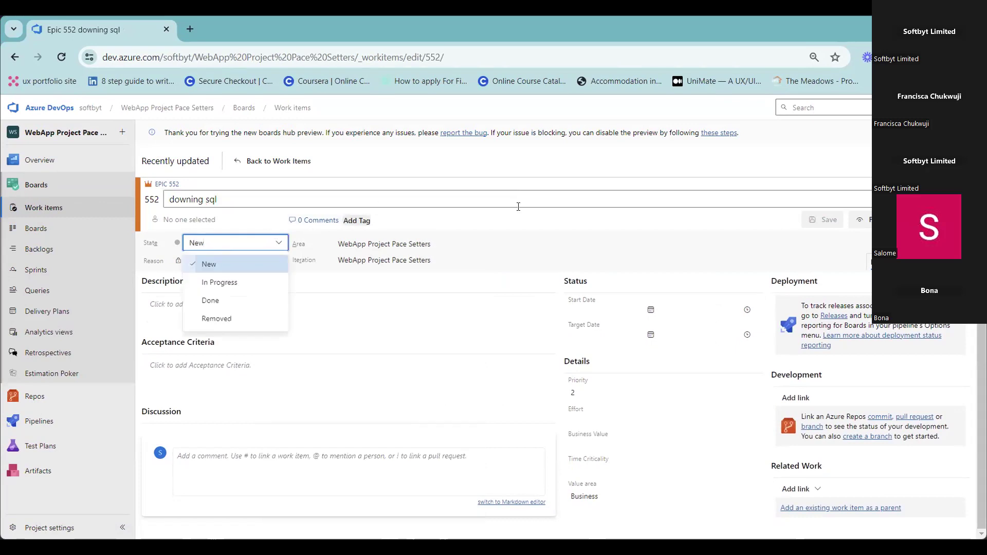
click(459, 220)
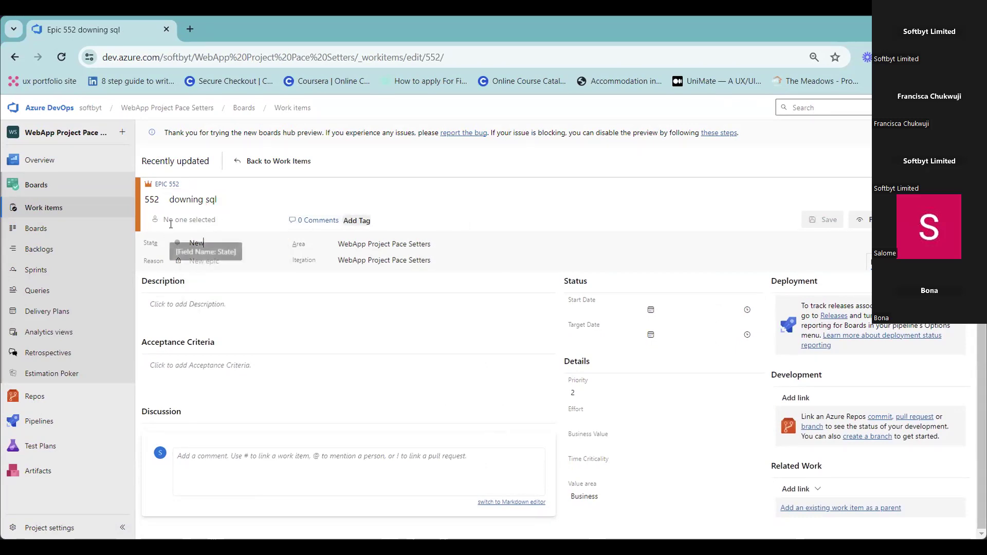
Look up two team members as possible assignees for the "downing sql" epic, searching "pe" and "fr", and leave it unassigned.
click(196, 217)
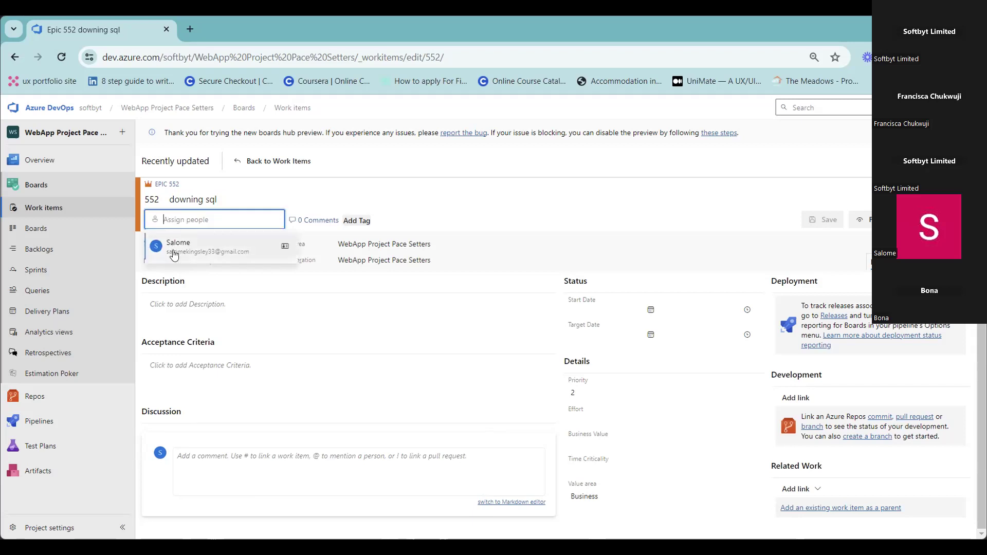
click(199, 226)
text(pe)
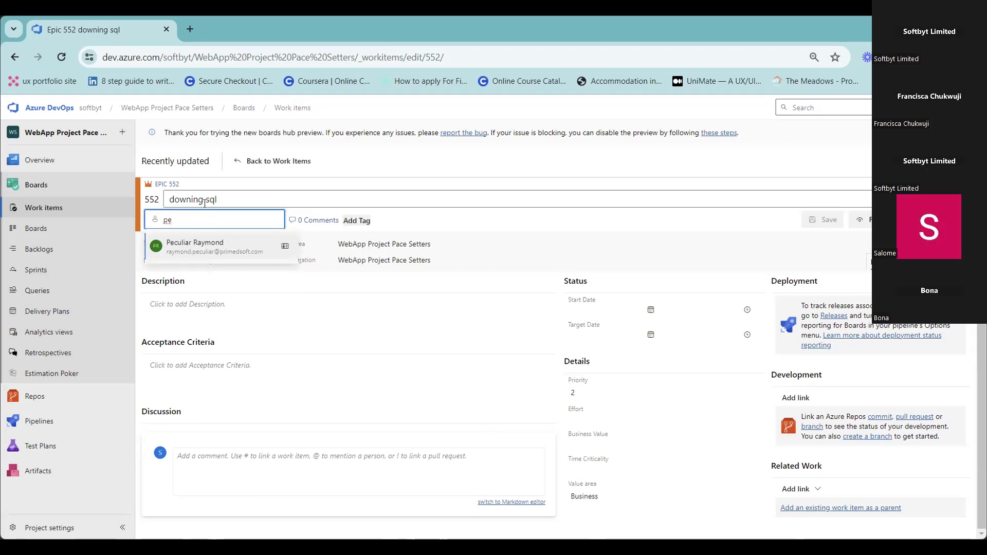
double_click(205, 214)
key(BackSpace)
text(fr)
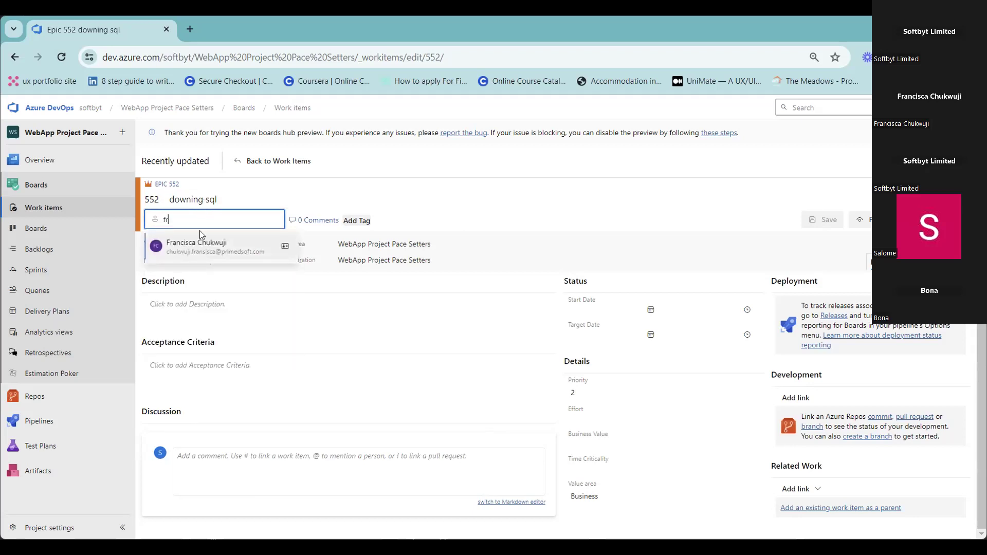
double_click(199, 216)
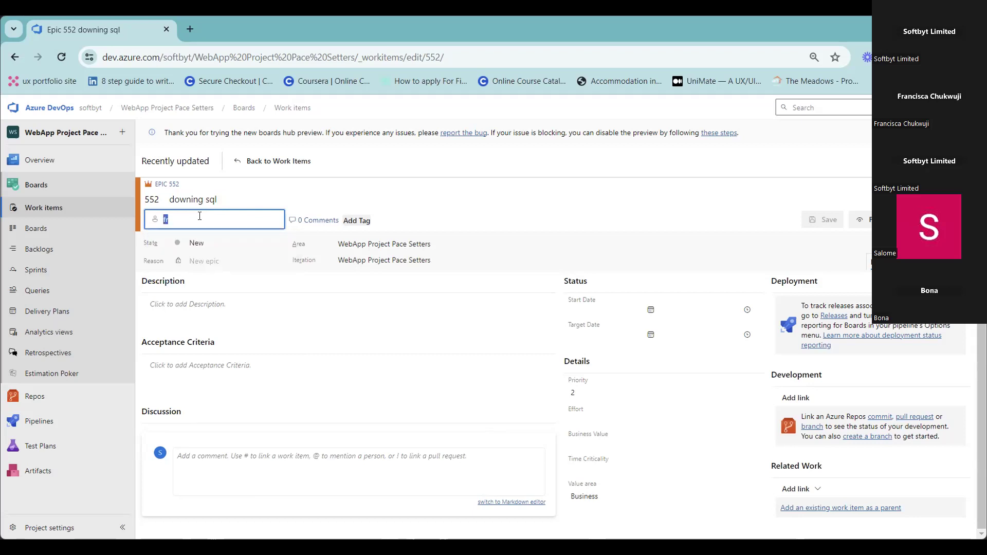
key(BackSpace)
click(205, 201)
click(195, 204)
click(197, 227)
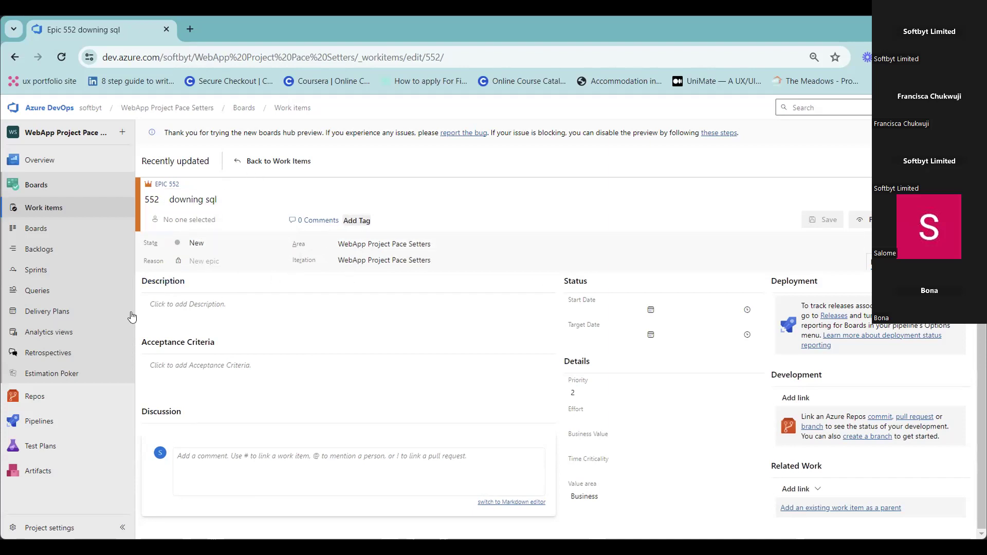
Examine the description and acceptance criteria editors of the "downing sql" epic, leaving both fields empty.
key(alt+Tab)
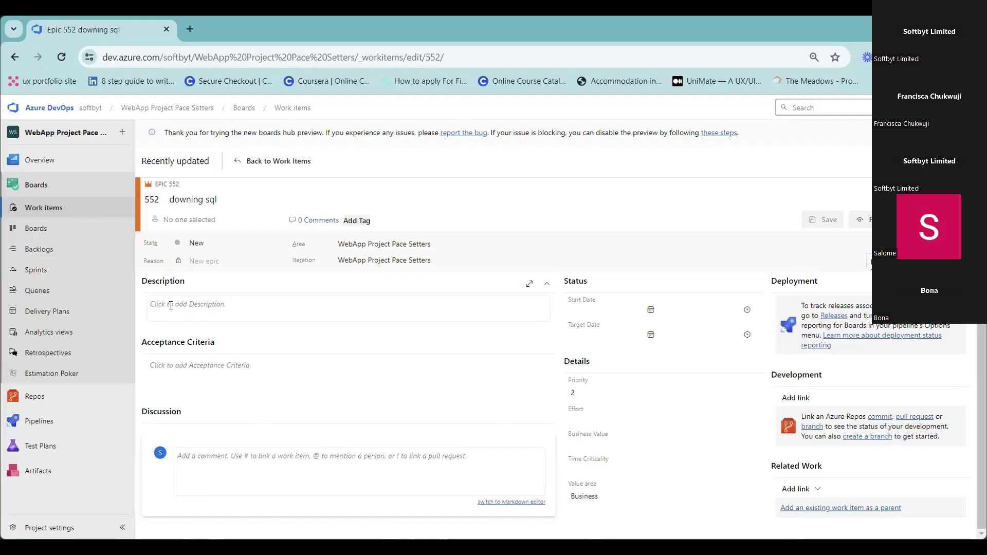
click(172, 305)
key(alt+Tab)
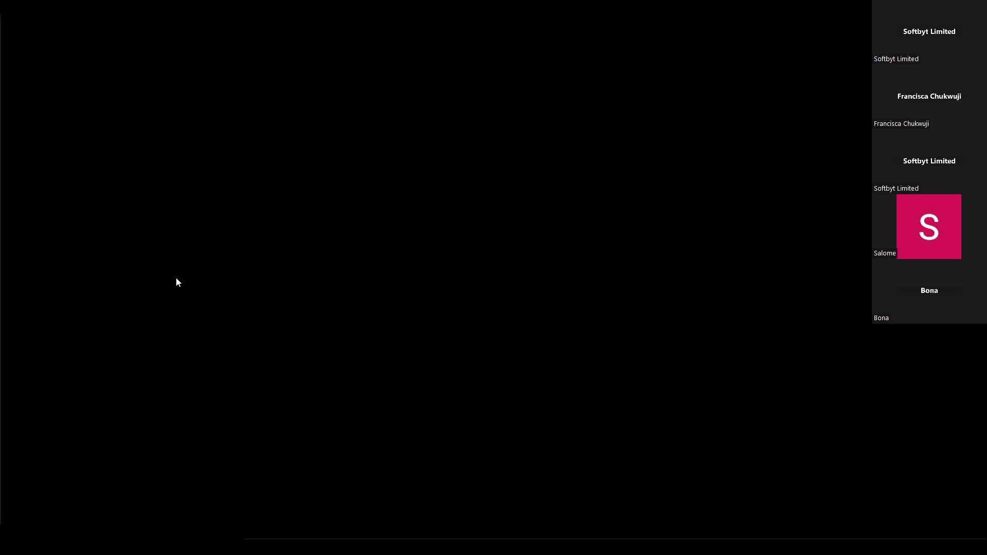
key(alt+Tab)
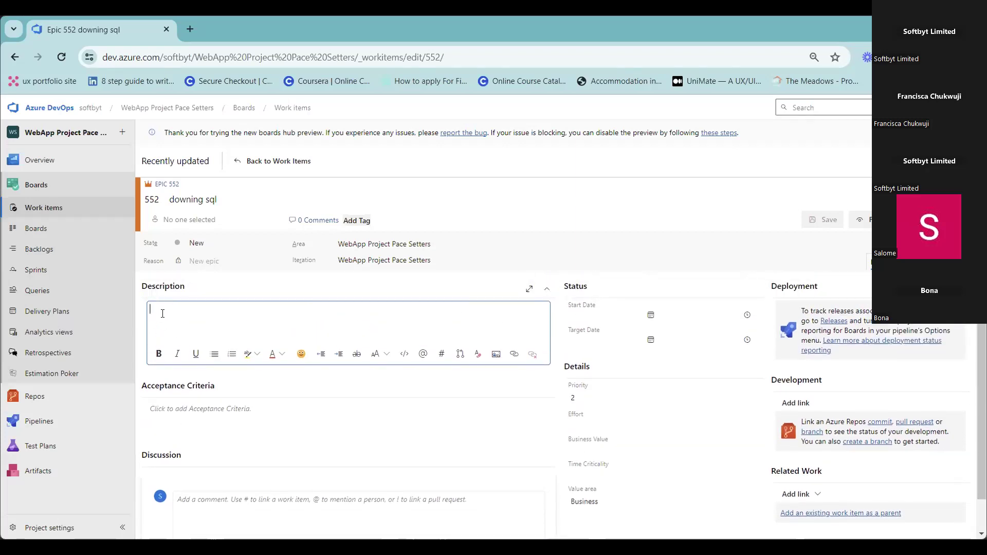
scroll(162, 314, down, 2)
scroll(162, 317, up, 2)
scroll(177, 320, down, 1)
scroll(178, 320, up, 1)
scroll(182, 380, down, 1)
click(182, 380)
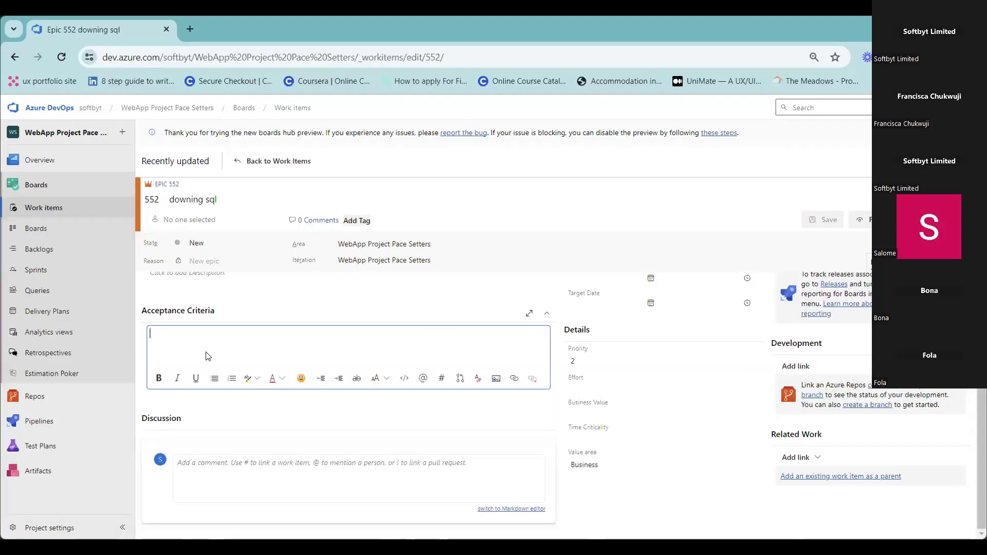
right_click(206, 353)
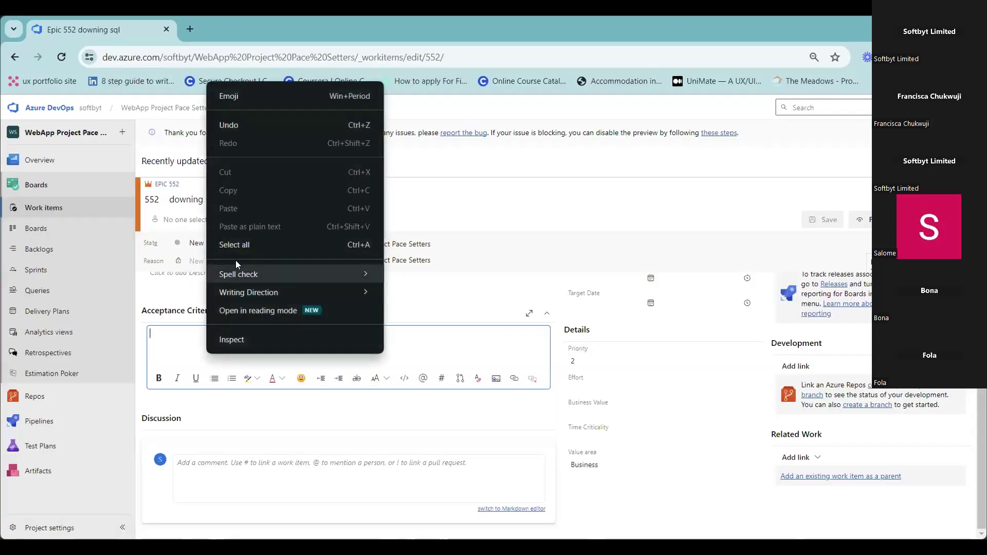
click(483, 342)
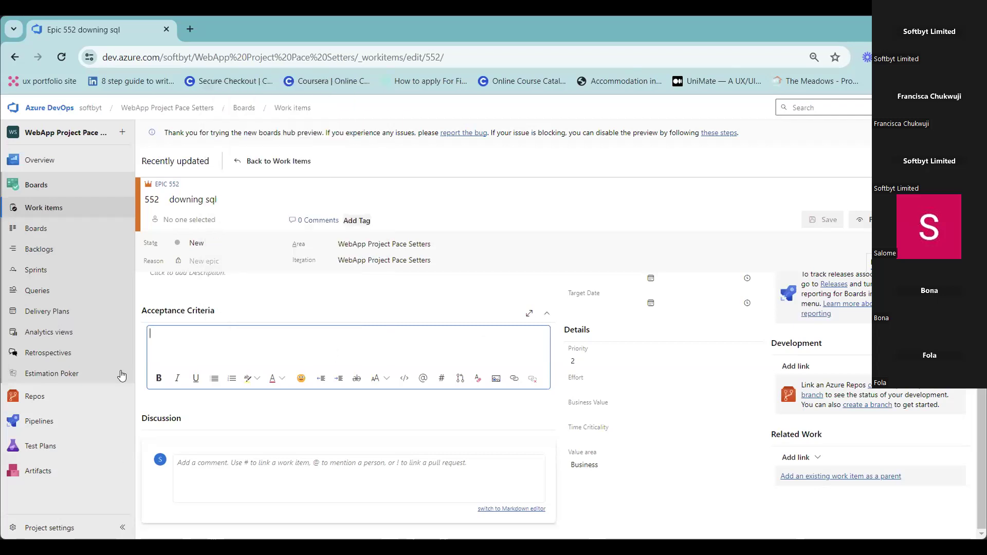
scroll(183, 379, up, 1)
scroll(197, 379, down, 1)
Check the people suggestions for an @ mention in the epic's discussion and clear the comment.
click(215, 465)
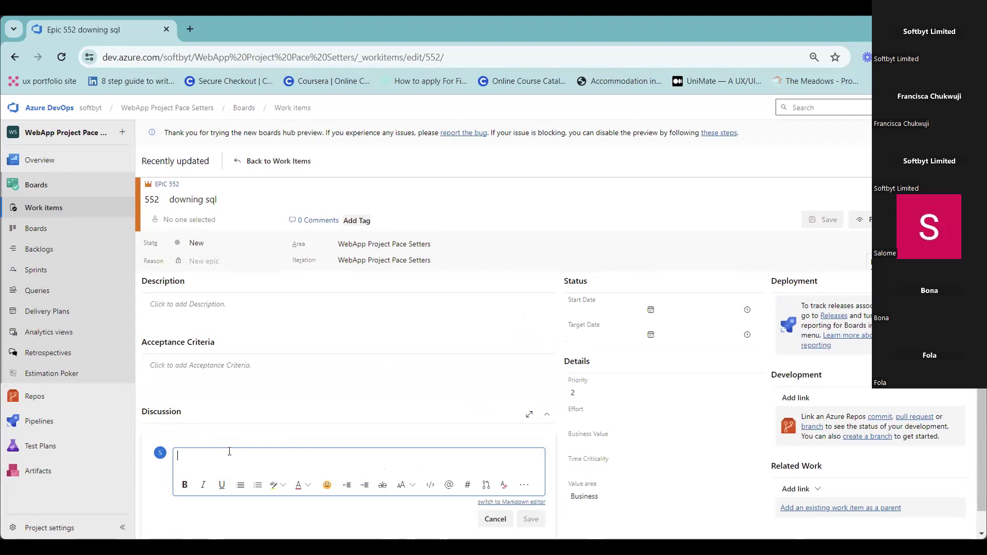
text(@)
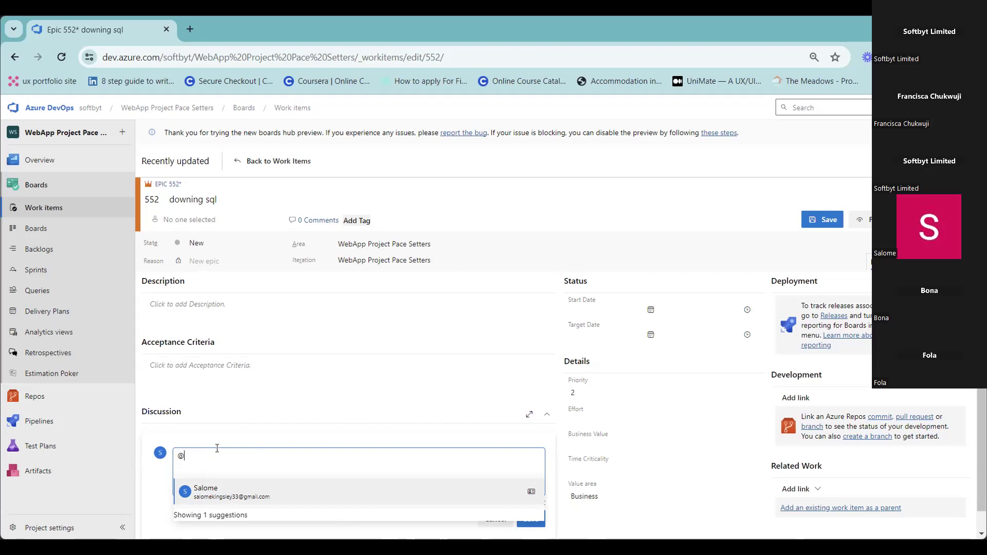
key(BackSpace)
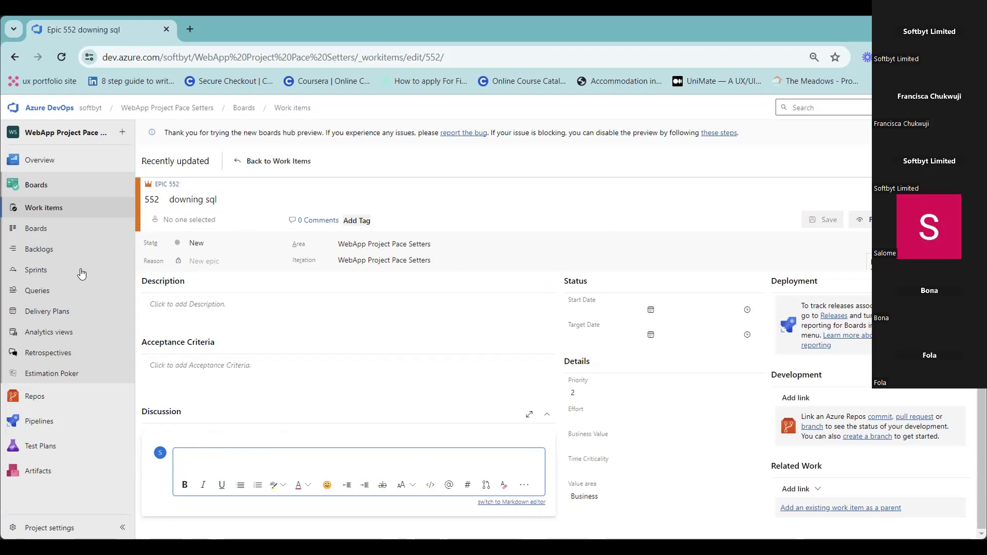
Move the "Populating Backlogs and Documentation" item into the New column of the team's board.
click(36, 228)
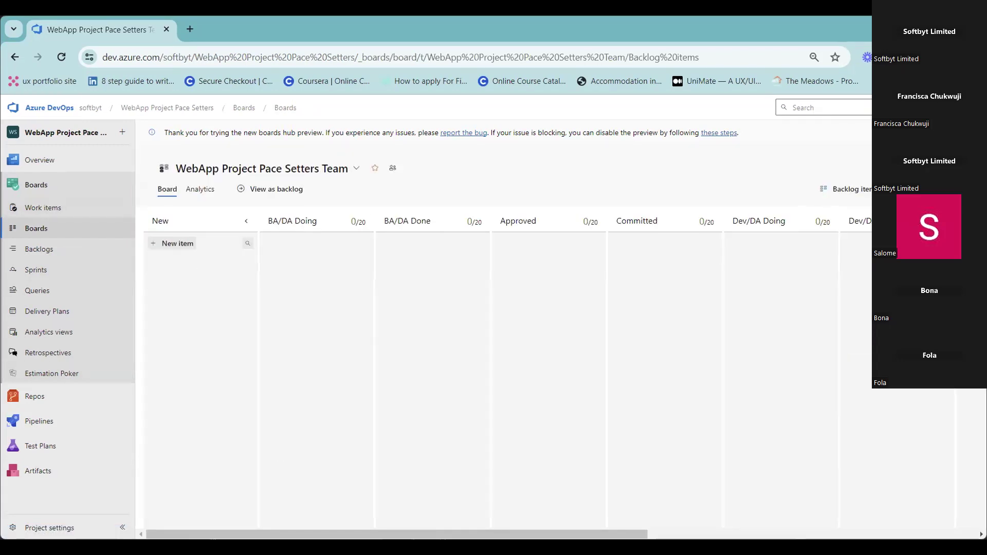
drag(315, 534, 774, 535)
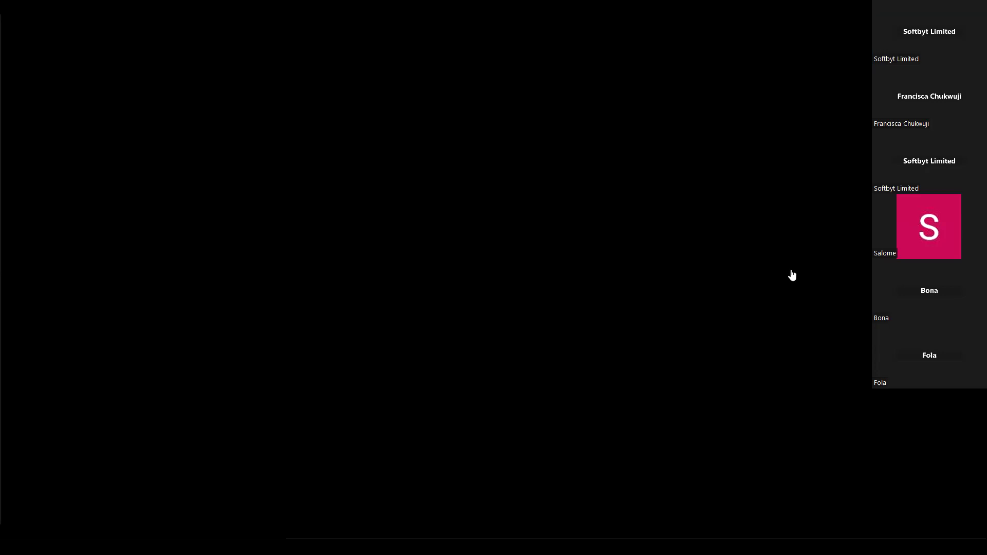
click(793, 271)
click(869, 263)
drag(503, 258, 158, 249)
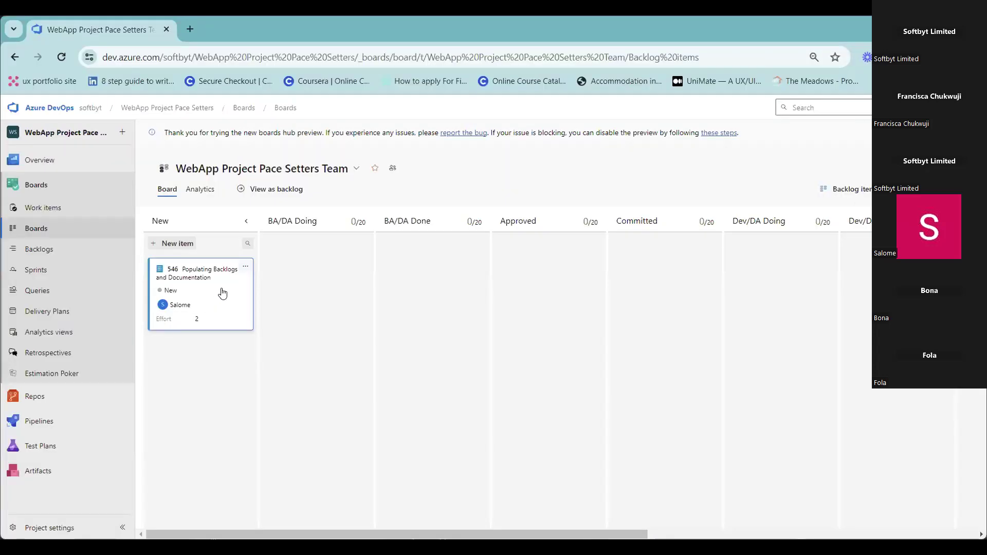
drag(219, 291, 239, 278)
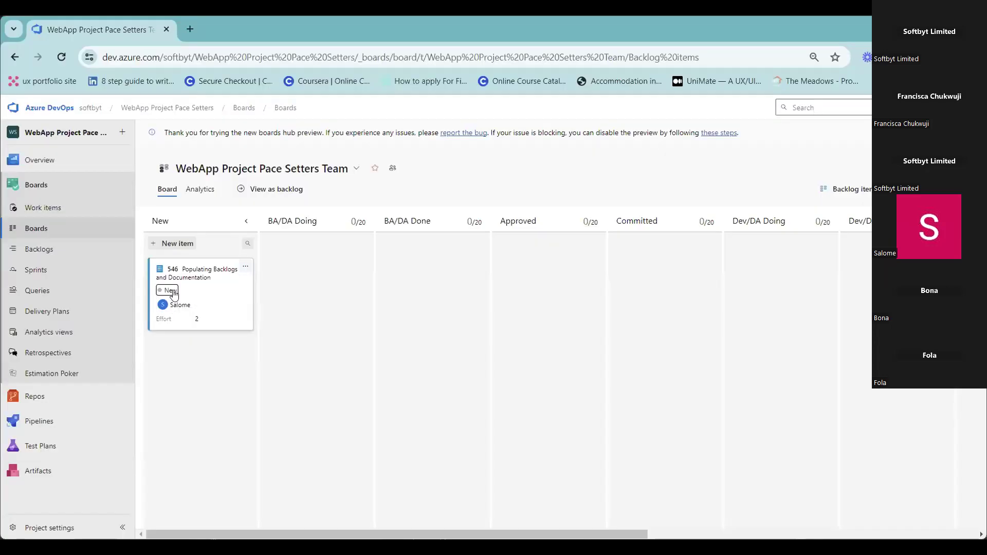
Change the state of "Populating Backlogs and Documentation" on its card through Done and Approved to Committed.
click(174, 292)
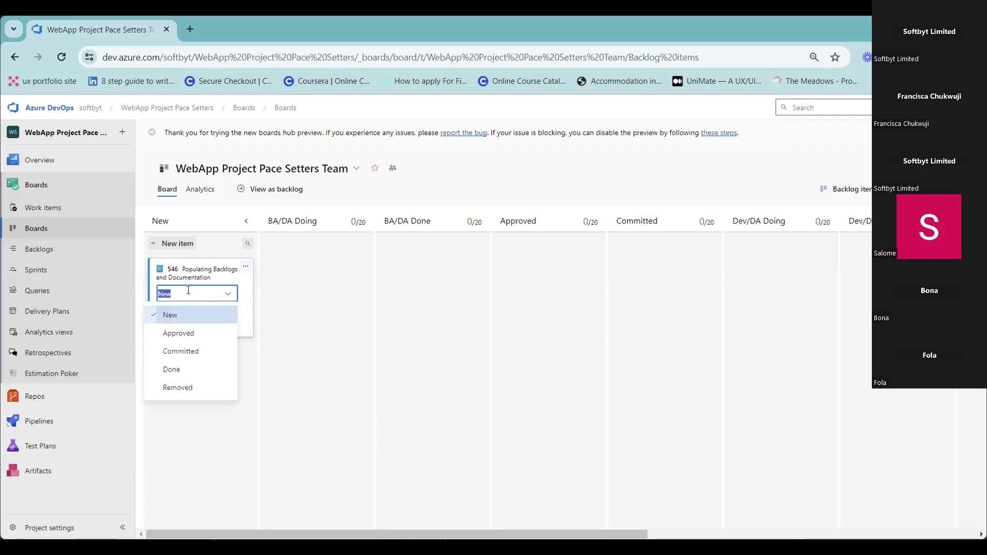
click(165, 369)
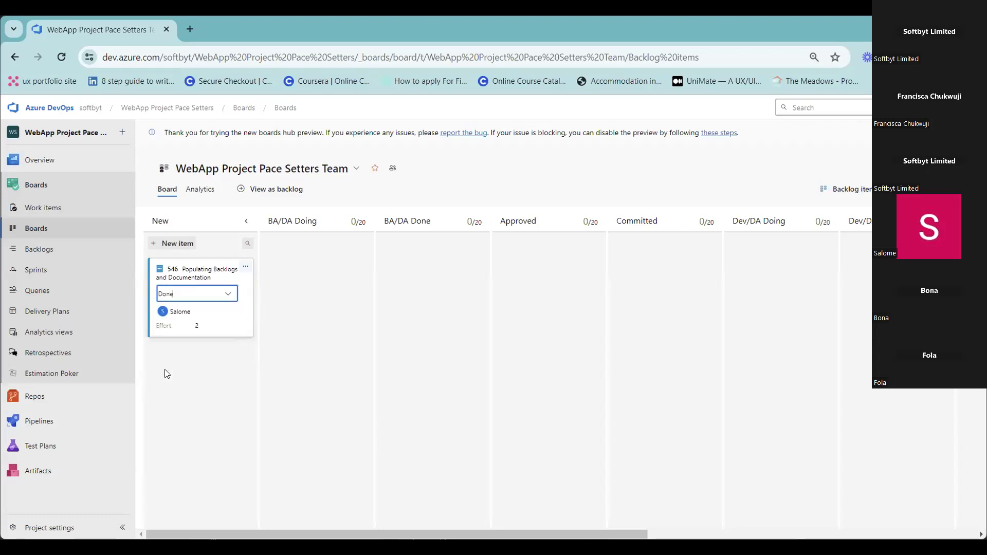
click(227, 293)
click(185, 334)
click(226, 294)
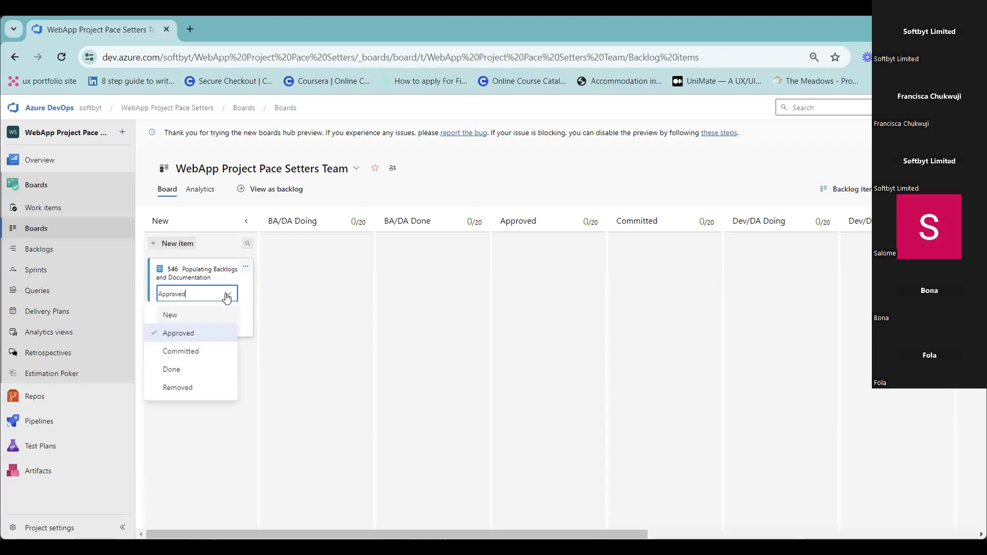
click(191, 353)
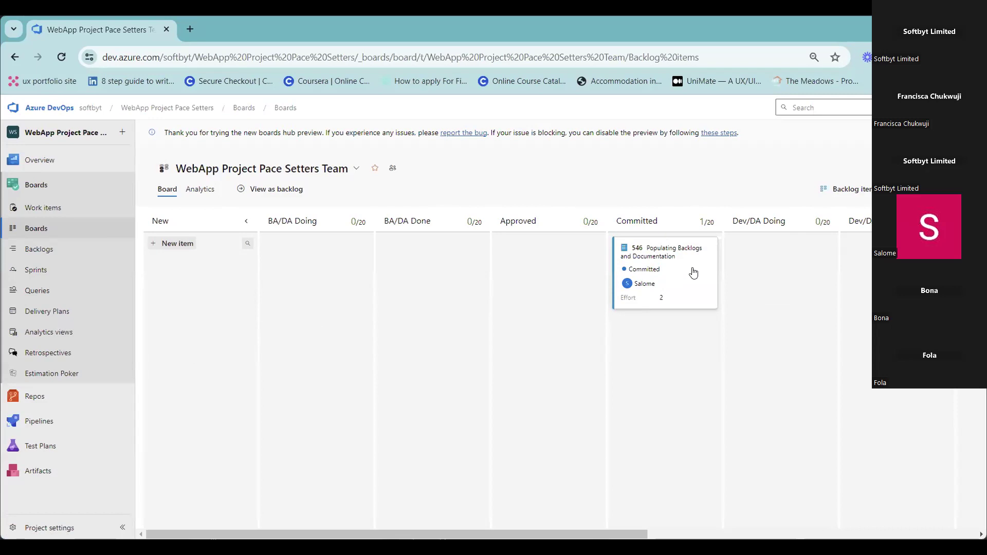
Return the "Populating Backlogs and Documentation" card to the New state, and change it to Approved.
click(642, 278)
click(637, 294)
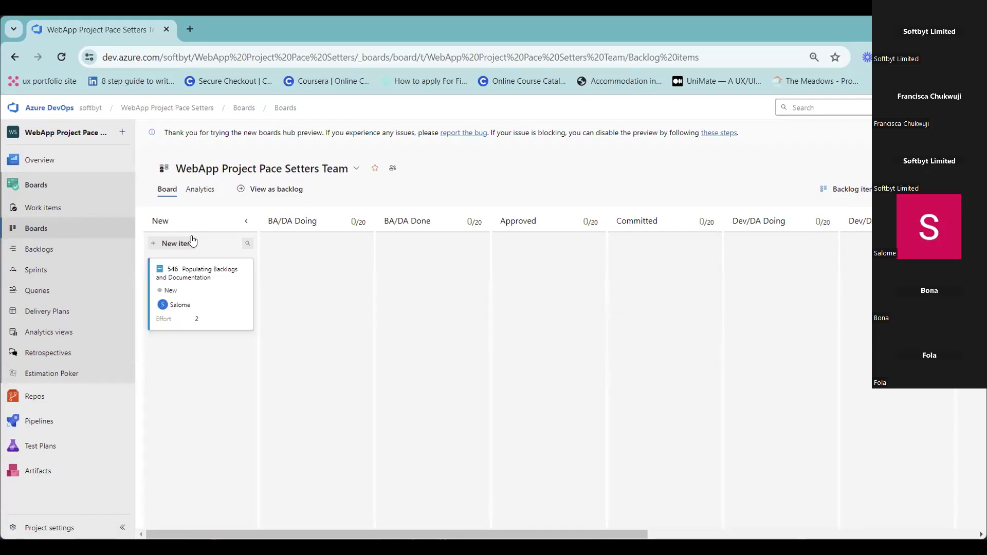
click(165, 289)
click(165, 334)
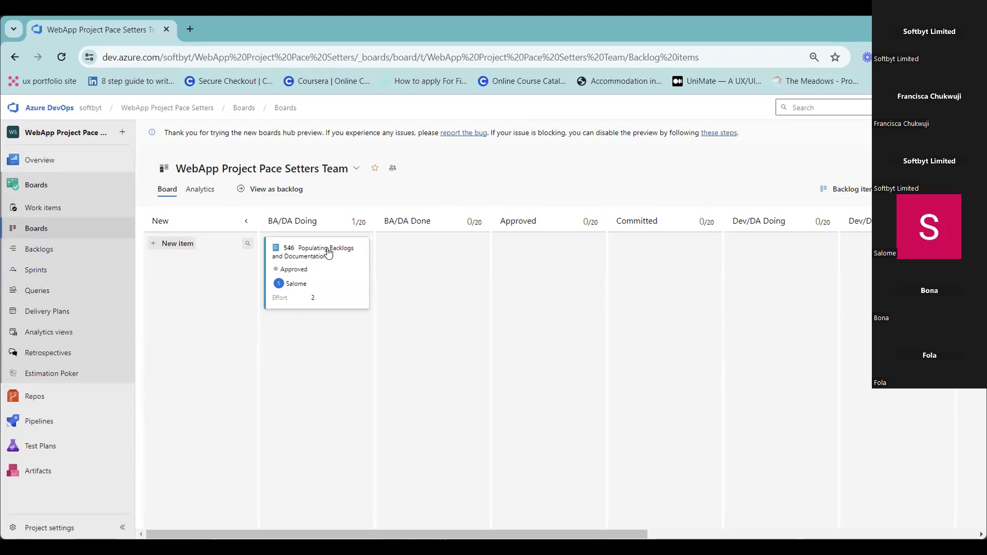
Set the state of the "Populating Backlogs and Documentation" card in BA/DA Doing to Committed.
click(327, 297)
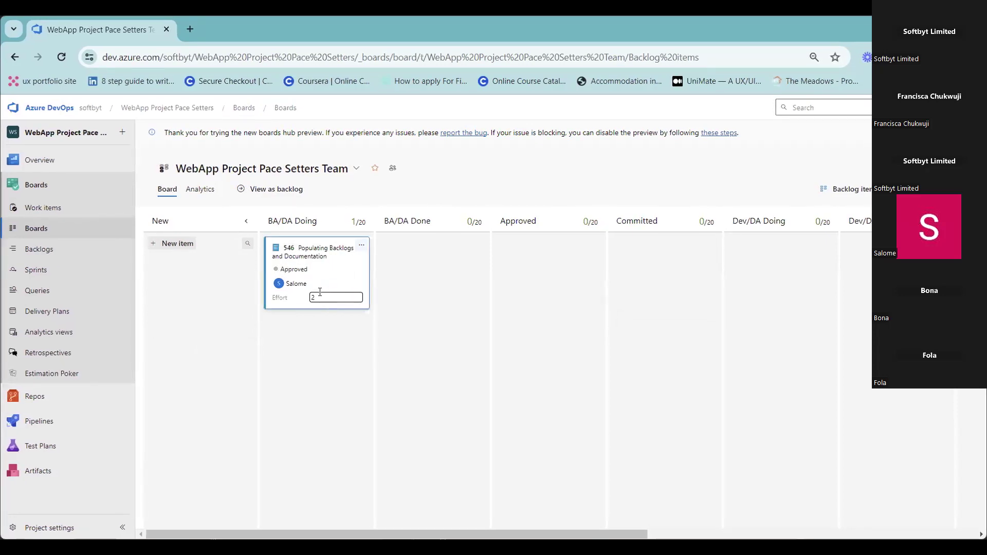
click(292, 269)
click(297, 331)
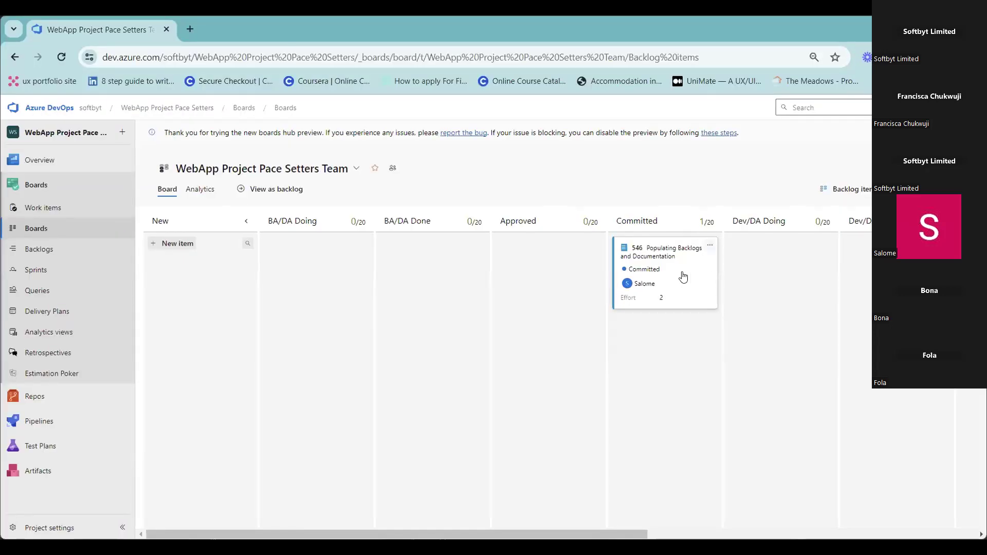
Move the "Populating Backlogs and Documentation" card back and forth between board columns, ending in BA/DA Doing.
drag(683, 277, 450, 268)
drag(442, 278, 648, 260)
drag(603, 286, 200, 308)
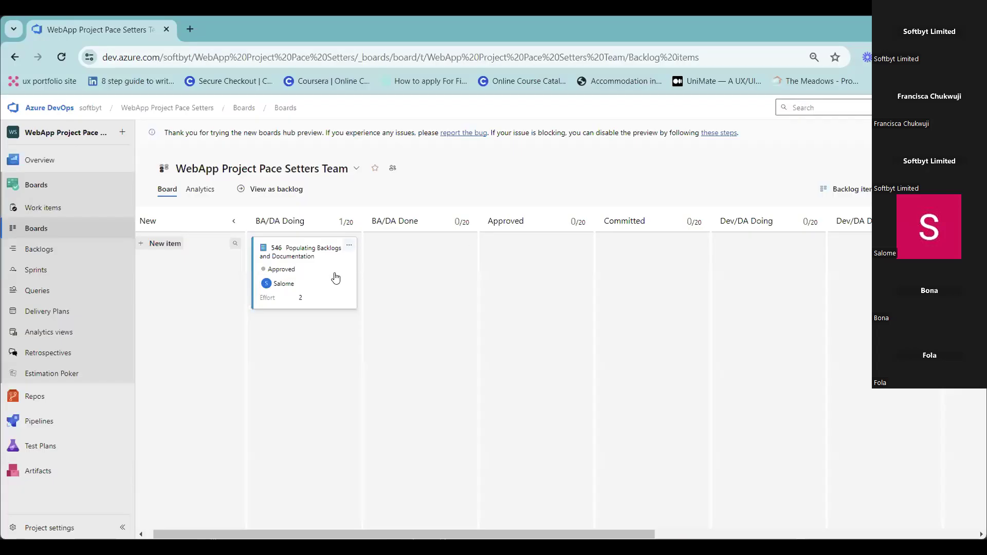
Move the "Populating Backlogs and Documentation" card through BA/DA Done into the Approved column, and check the remaining columns up to UAT Done.
drag(338, 263, 414, 267)
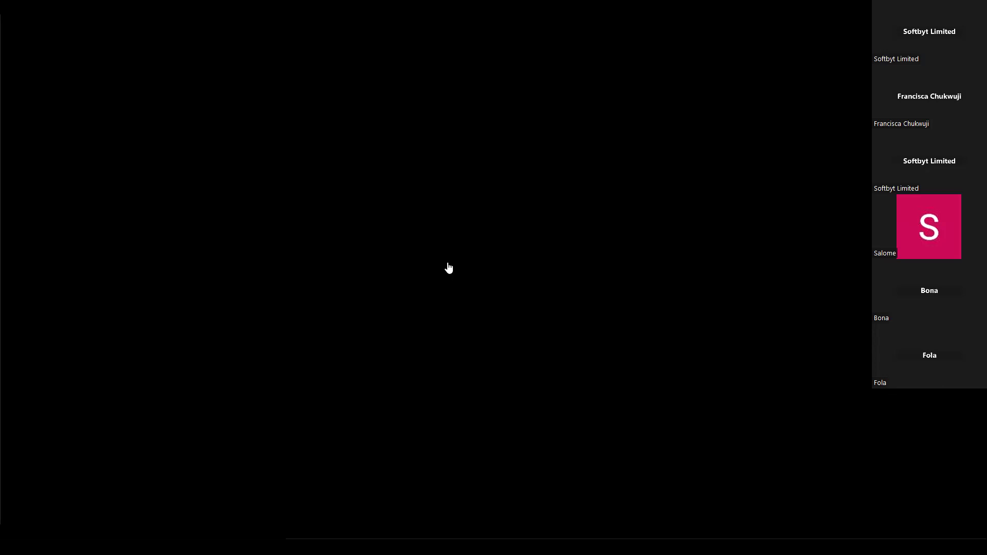
drag(449, 268, 399, 265)
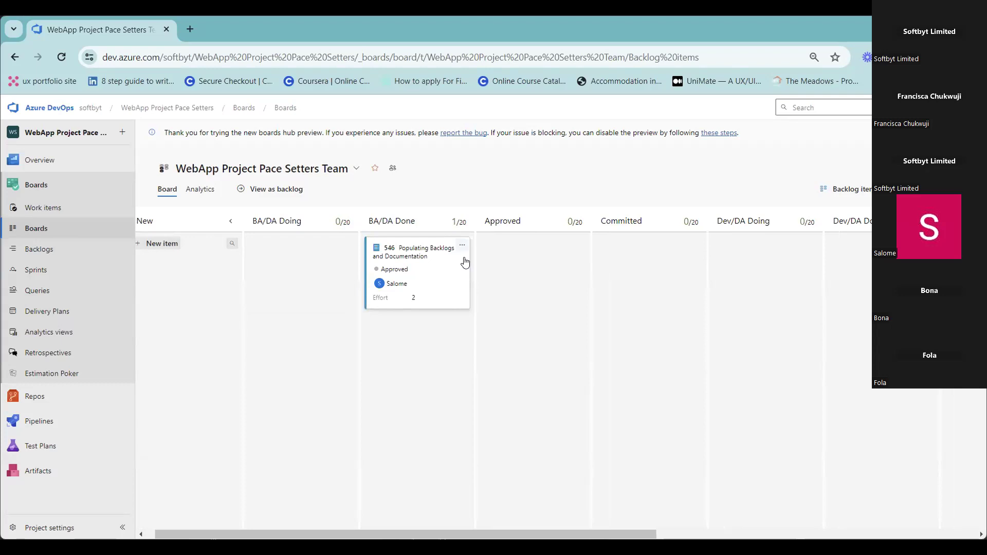
drag(455, 272, 513, 272)
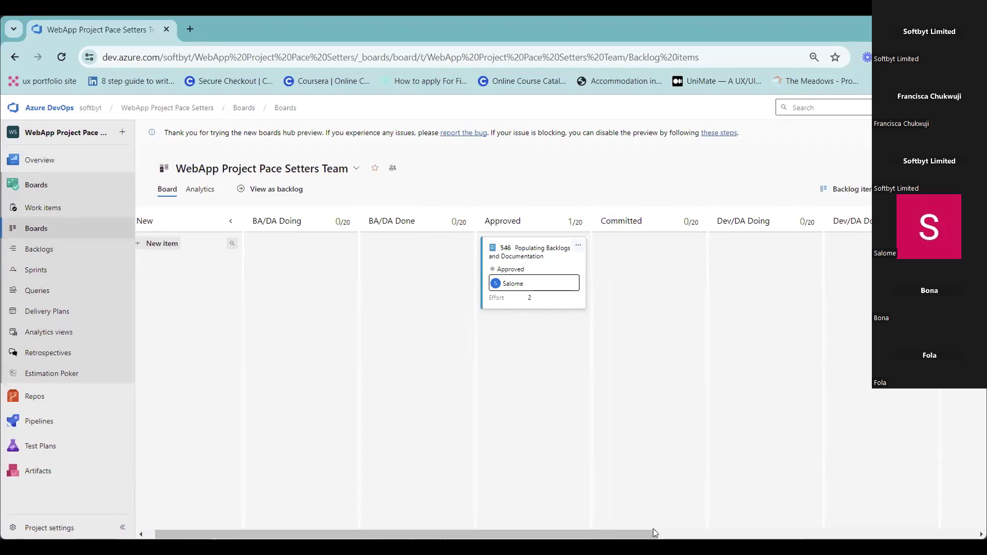
scroll(792, 514, right, 10)
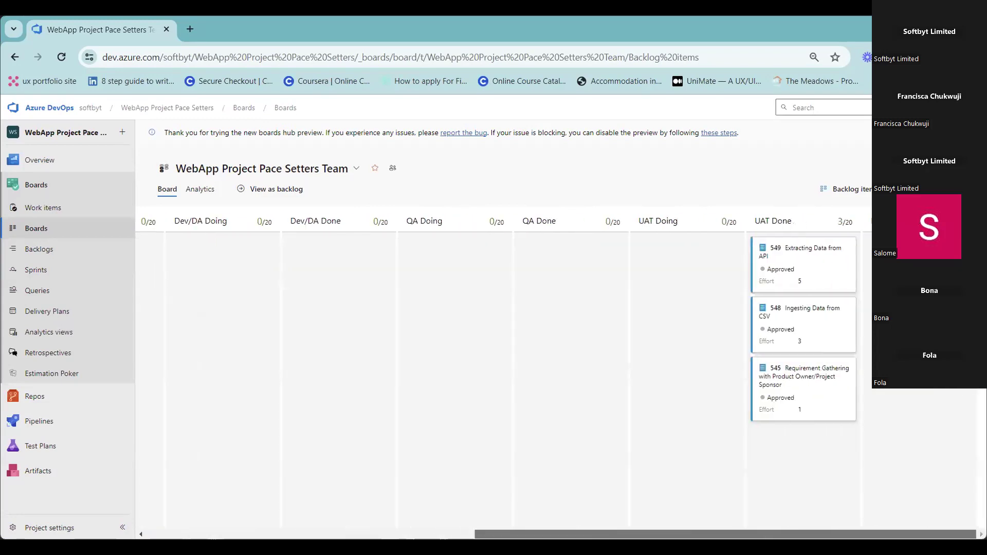
scroll(339, 535, left, 10)
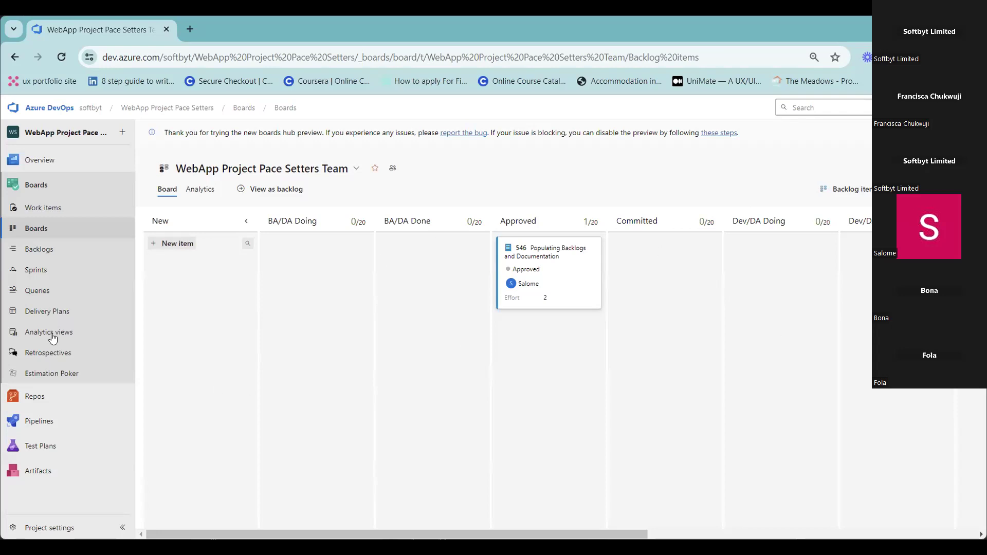
View the boards directory and the team's board as a backlog list, and return to the board.
click(27, 231)
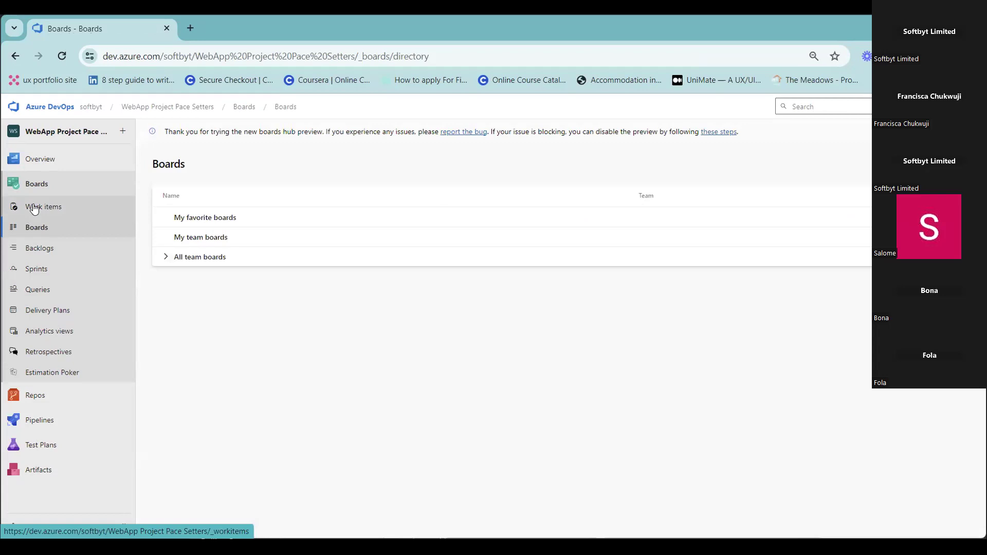
click(33, 207)
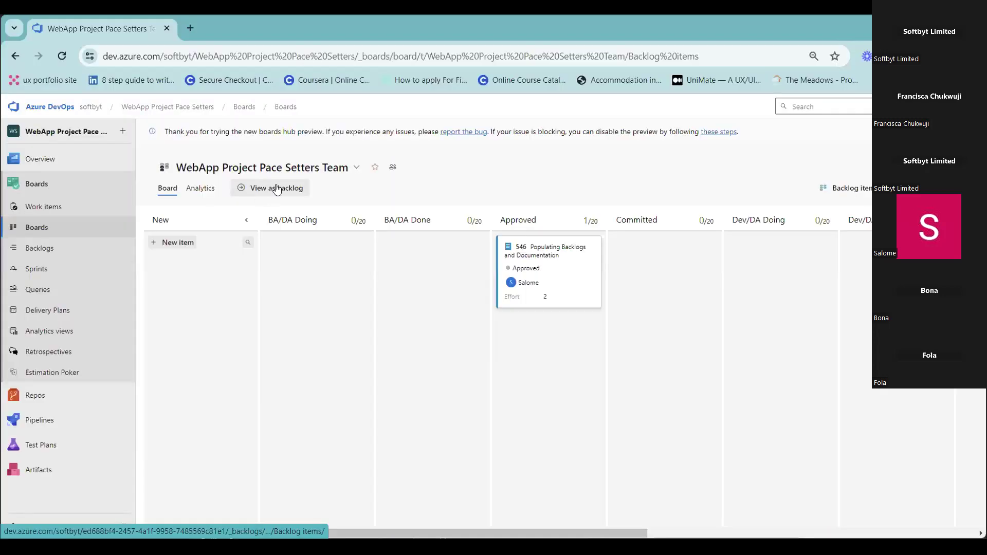
click(277, 189)
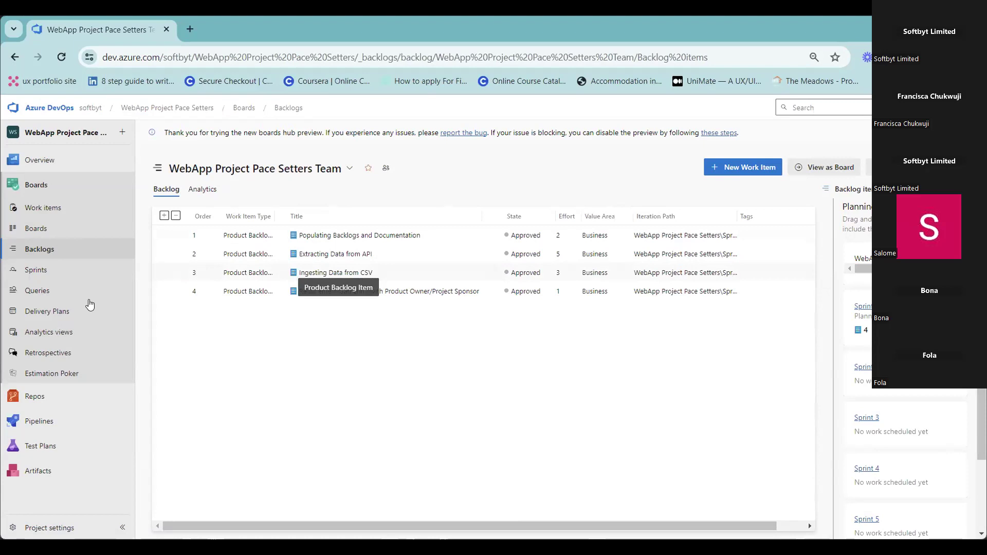
click(36, 228)
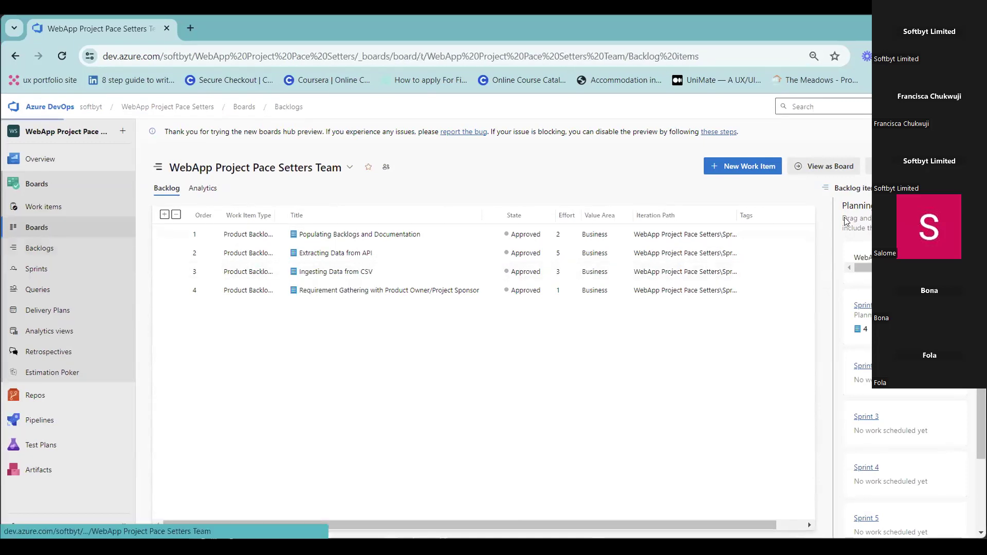
Switch the team's board to the Epics level, to Features, and back to Backlog items.
click(822, 190)
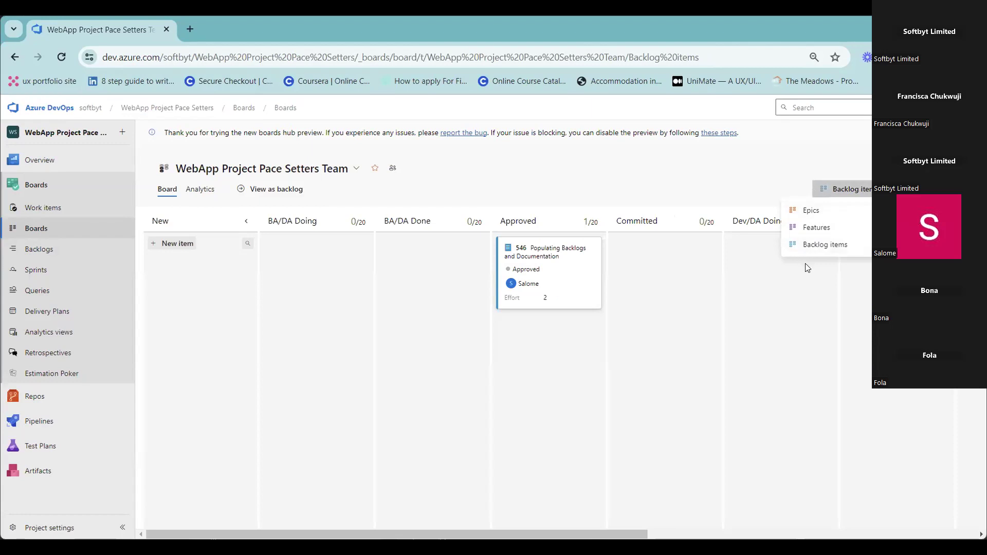
click(811, 210)
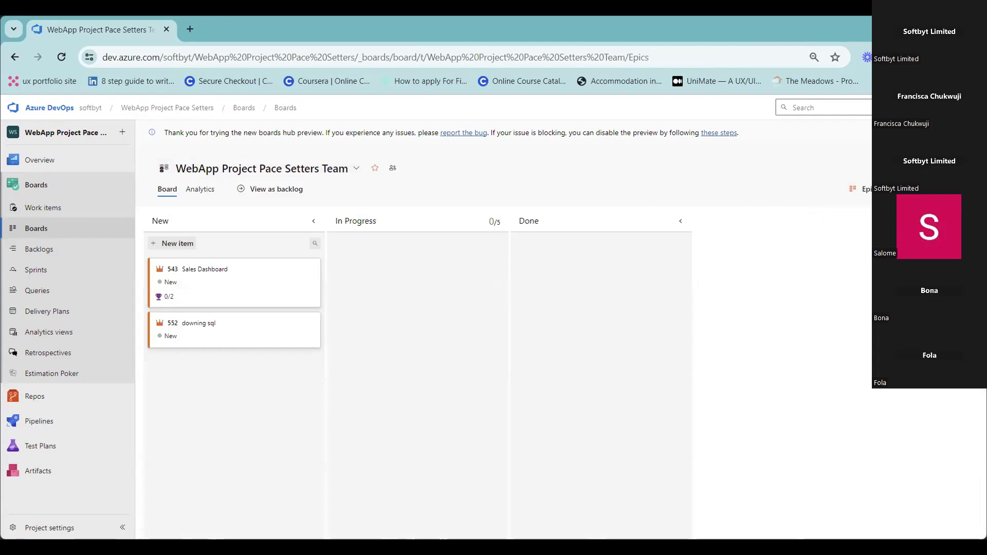
click(855, 190)
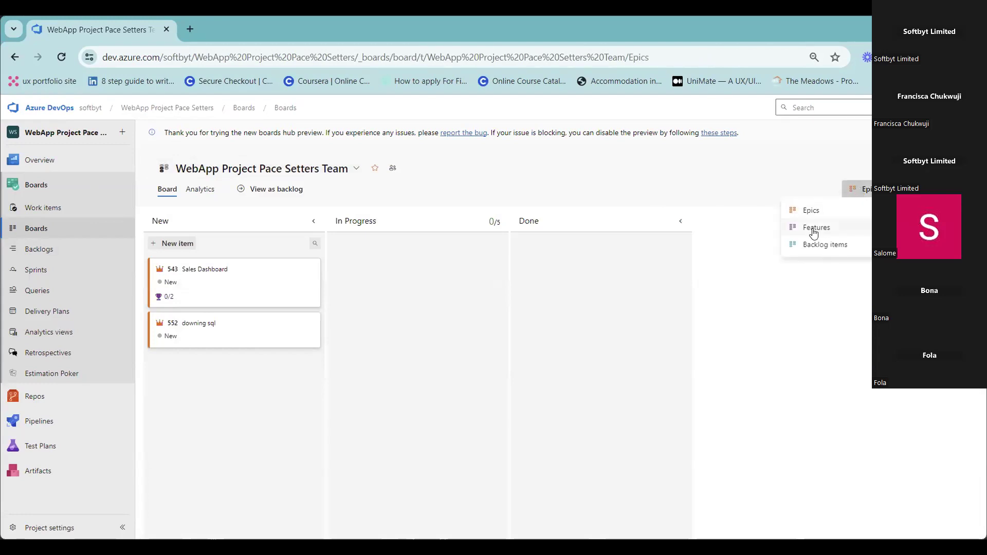
click(816, 228)
click(853, 189)
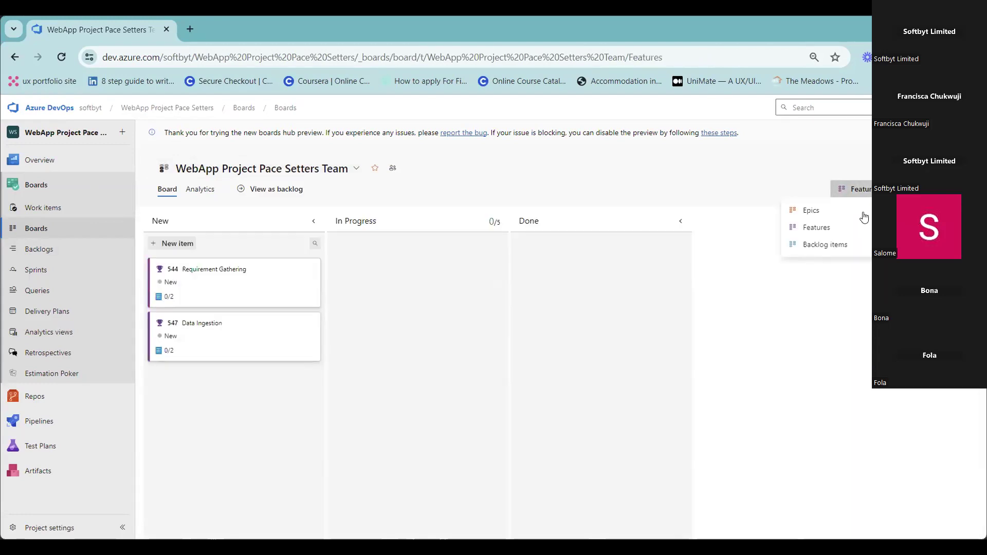
click(834, 245)
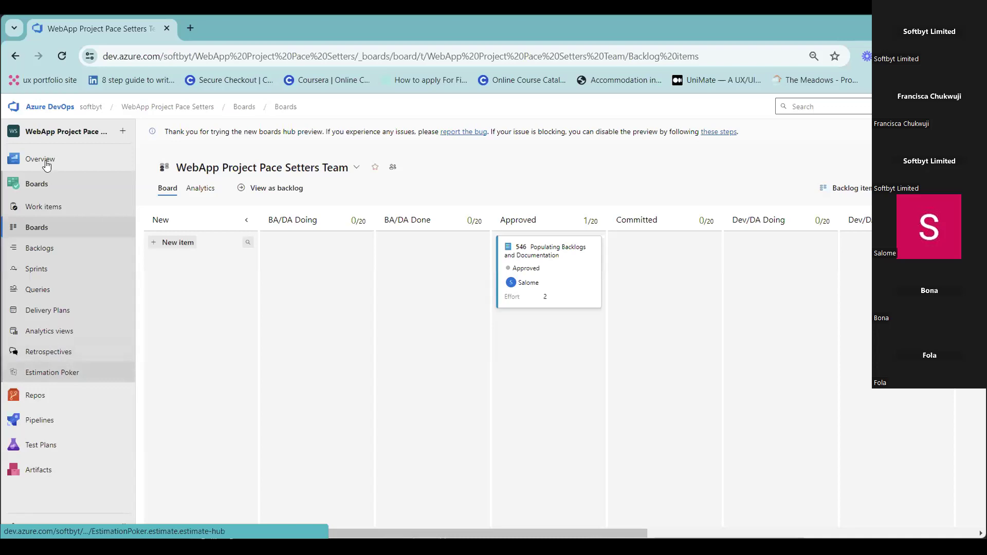
Open the team's Retrospectives, read the What's New notes, and close them.
mouse_move(47, 164)
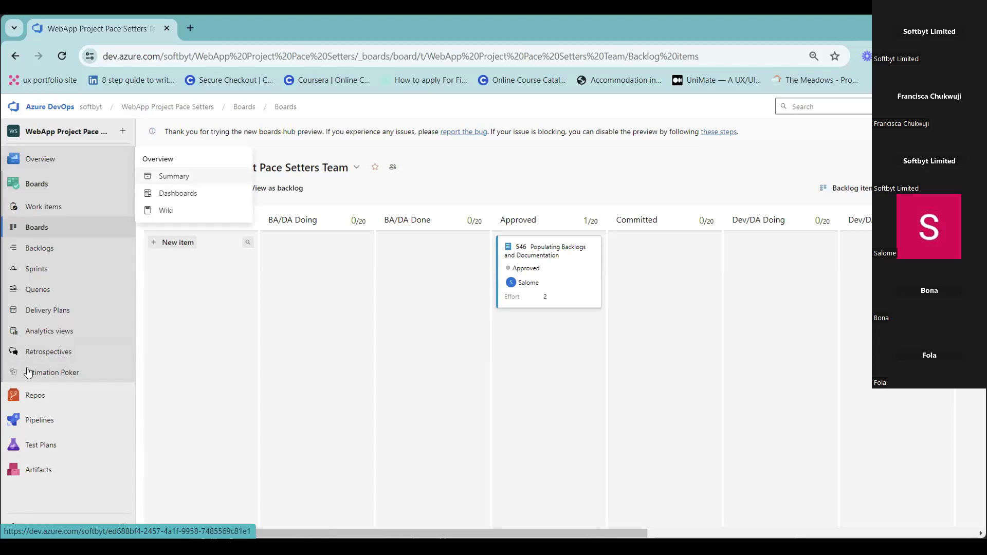
click(41, 353)
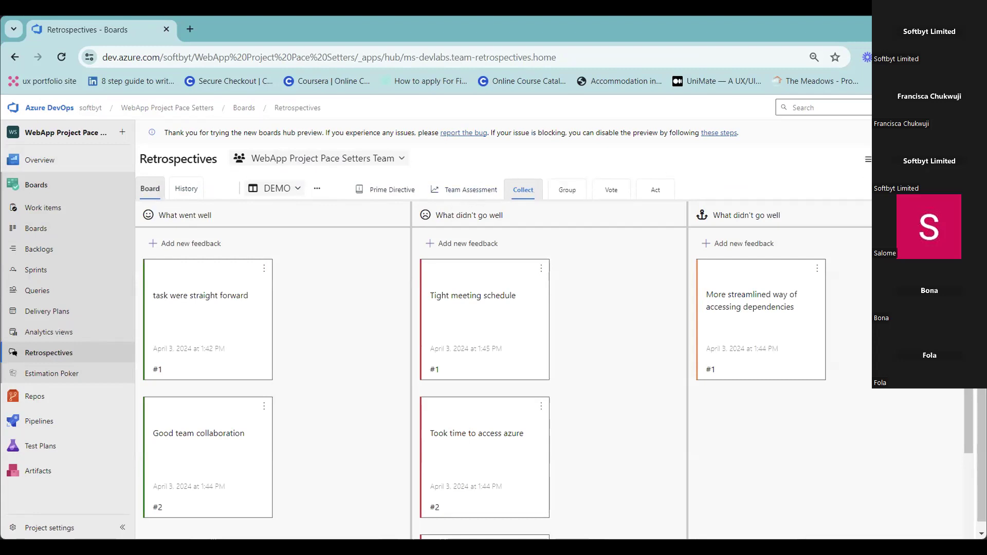
click(868, 159)
click(893, 160)
click(902, 177)
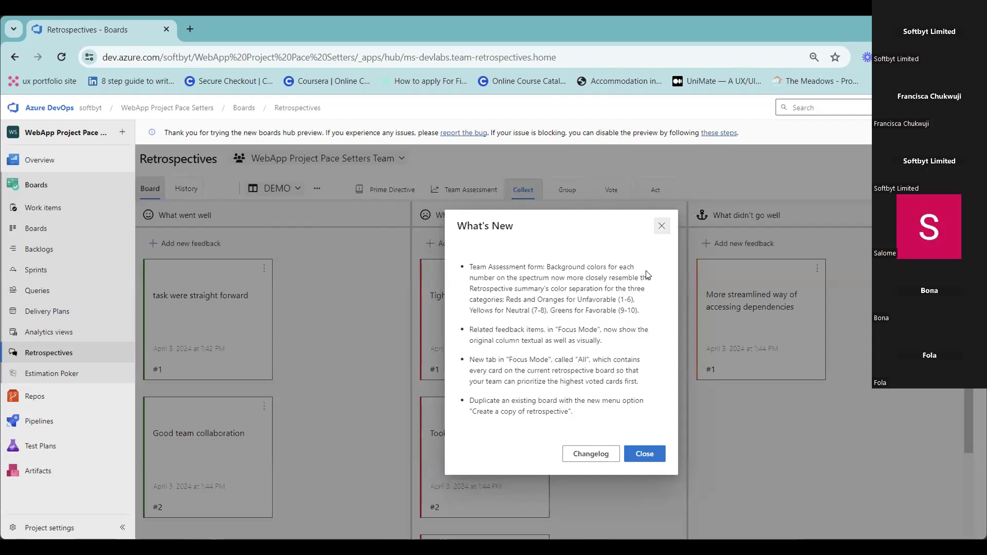
click(662, 226)
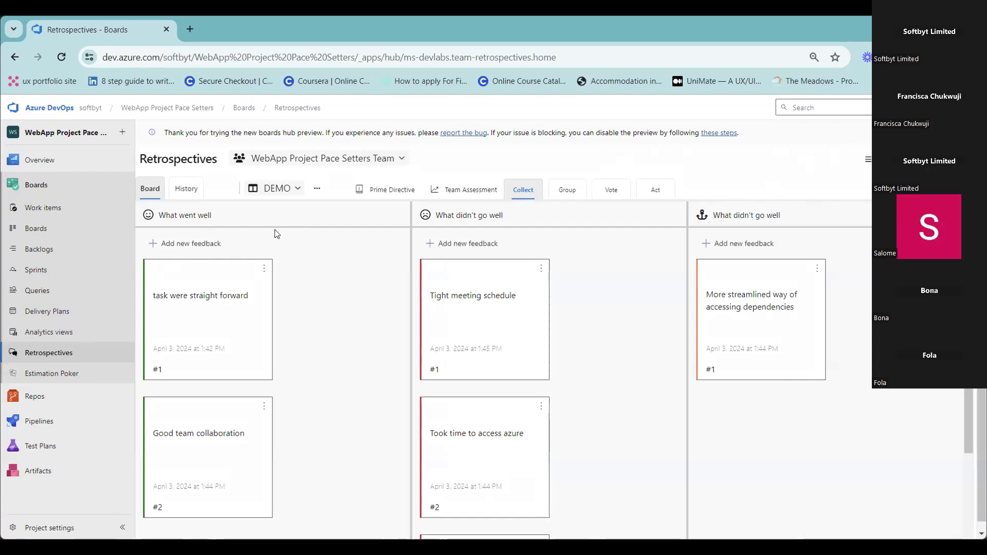
Start a blank feedback card under "What went well" in the DEMO retrospective.
click(213, 220)
click(150, 251)
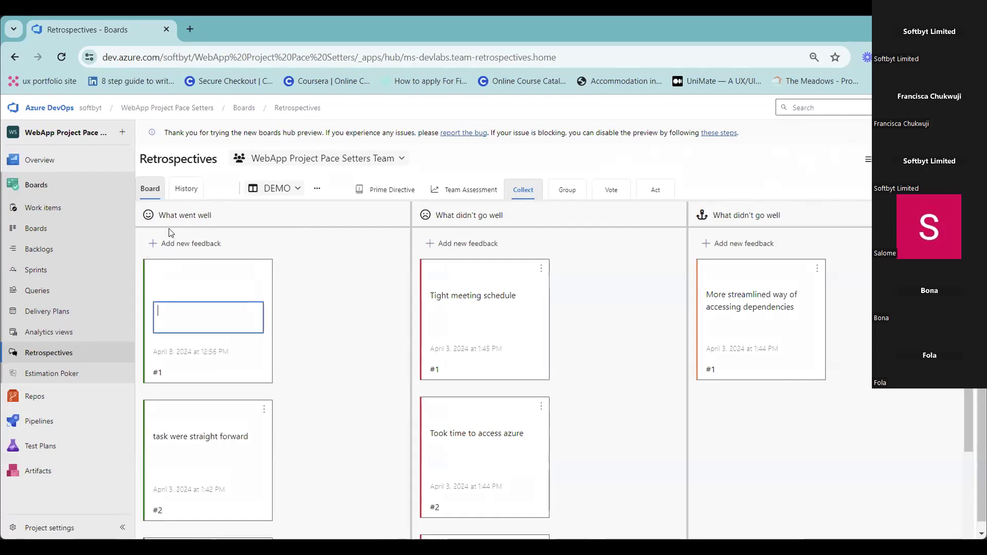
Examine the management options available for the DEMO retrospective and the "What went well" heading, without choosing any option.
click(318, 191)
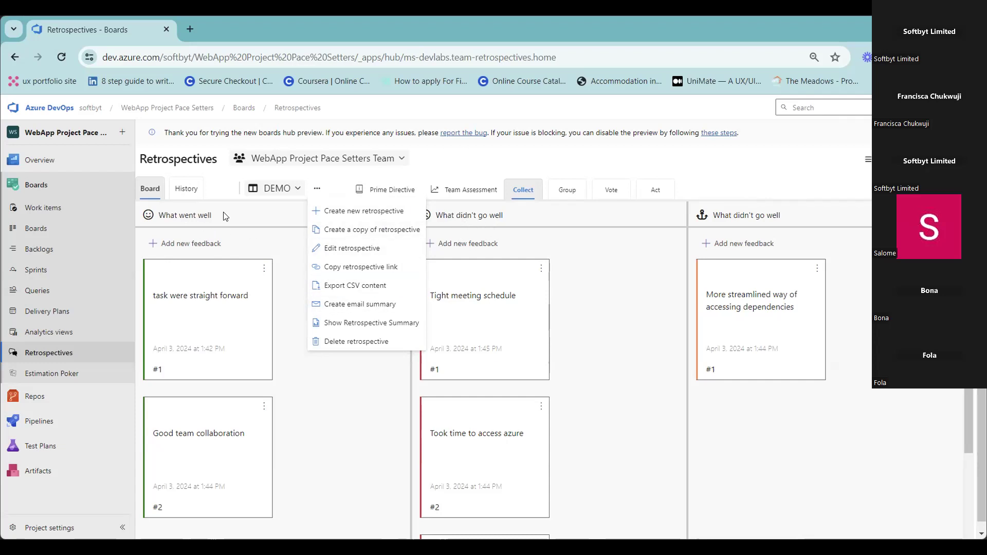
drag(215, 215, 158, 217)
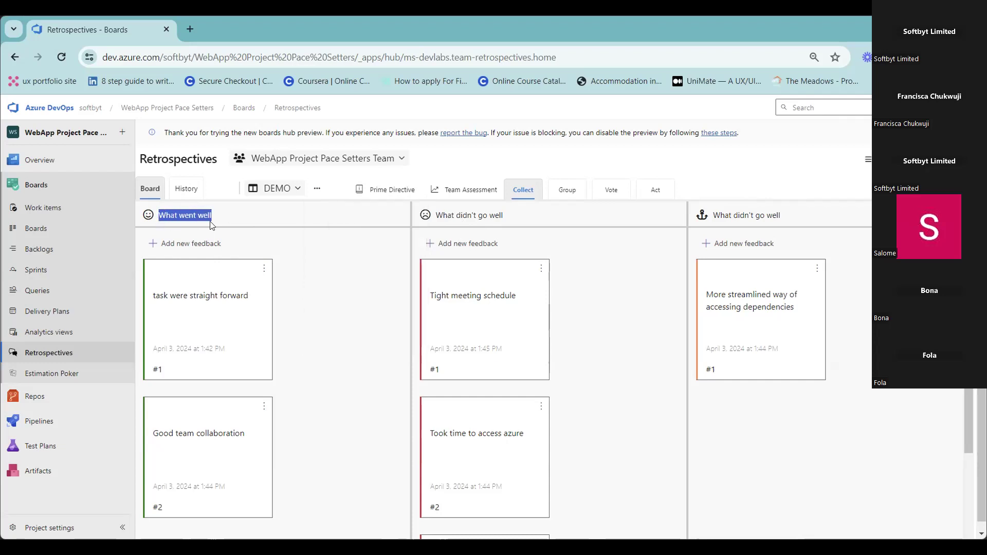
click(232, 216)
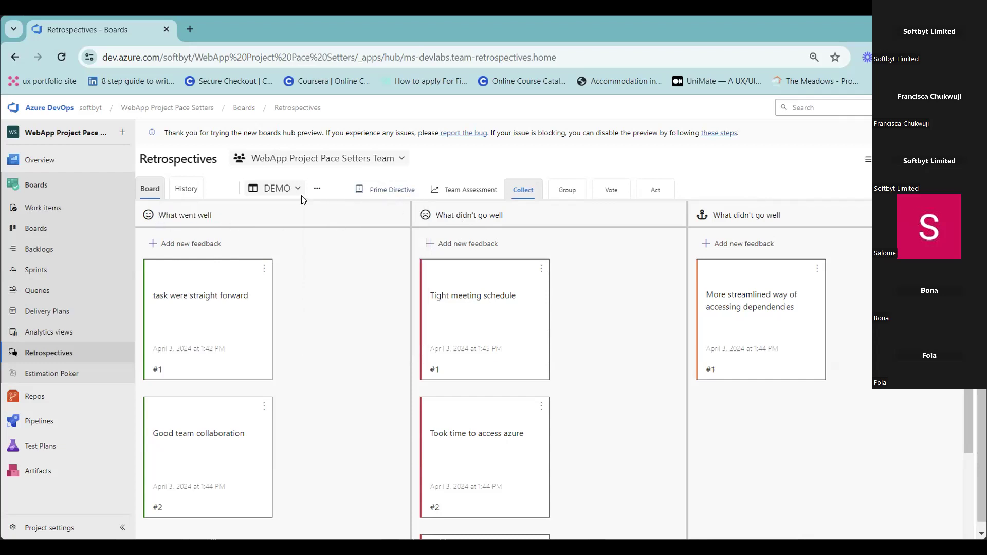
click(317, 189)
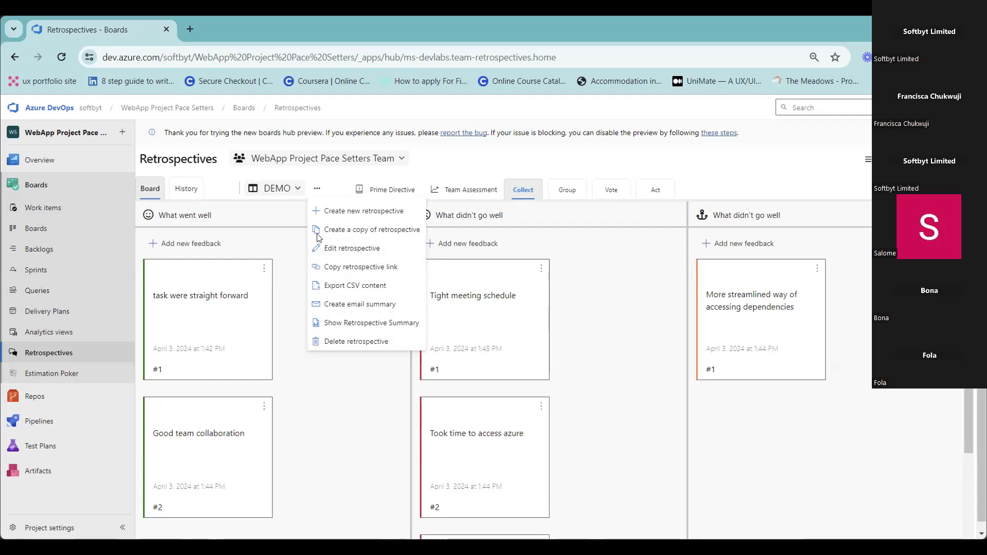
click(260, 228)
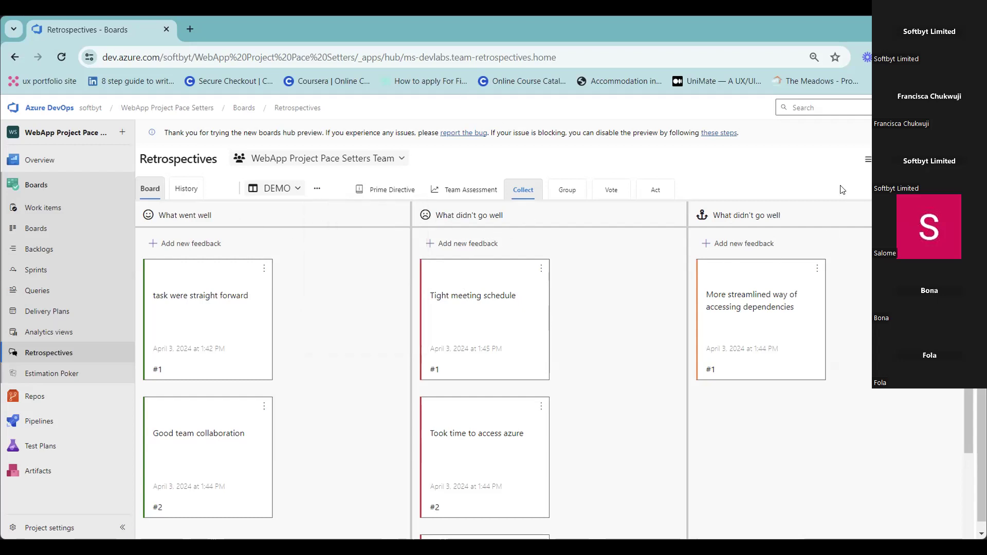
Examine the Team Assessment survey, picking rating 1 for Clarity, and close it without submitting.
click(474, 197)
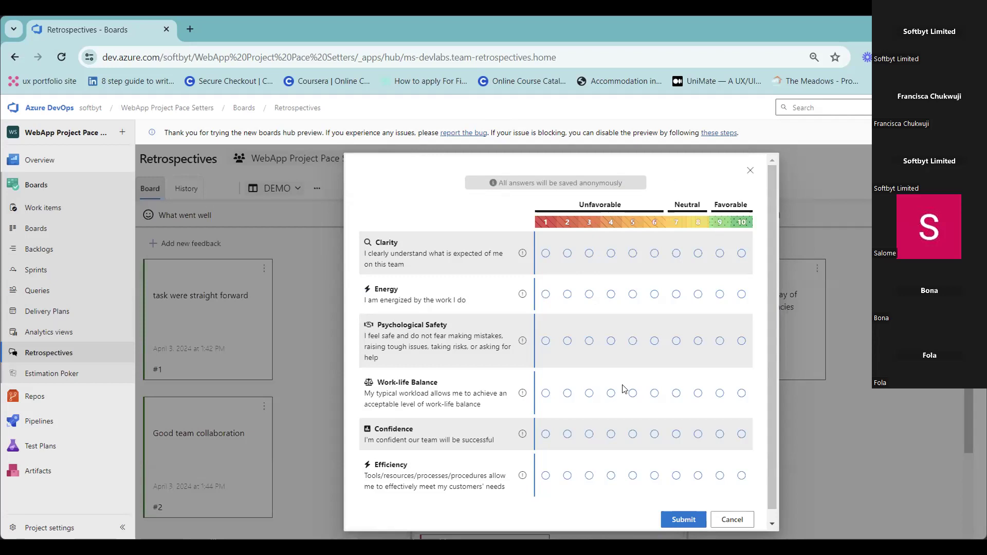
click(546, 254)
click(749, 170)
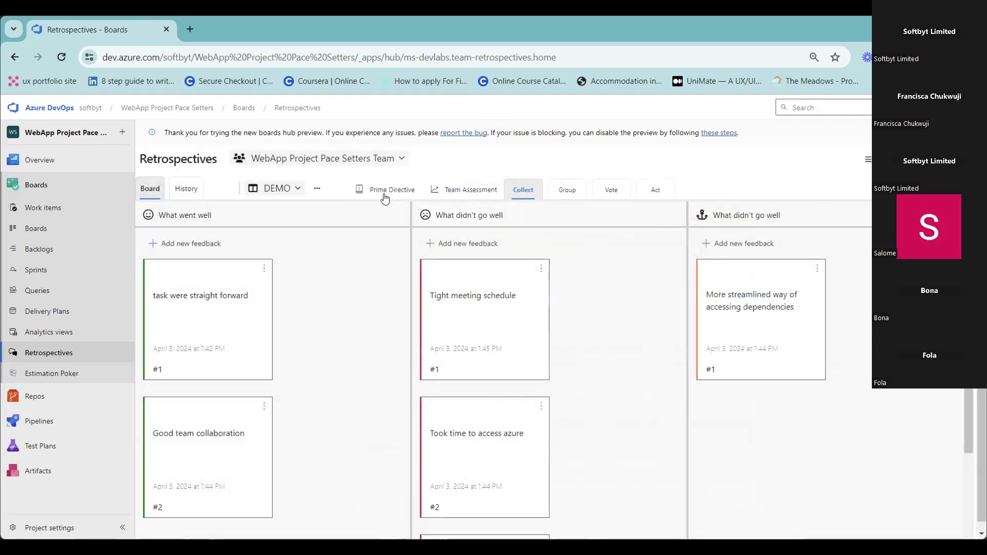
View the retrospective history, return to the retrospective board, and look over the project's Analytics views and Delivery Plans.
click(186, 188)
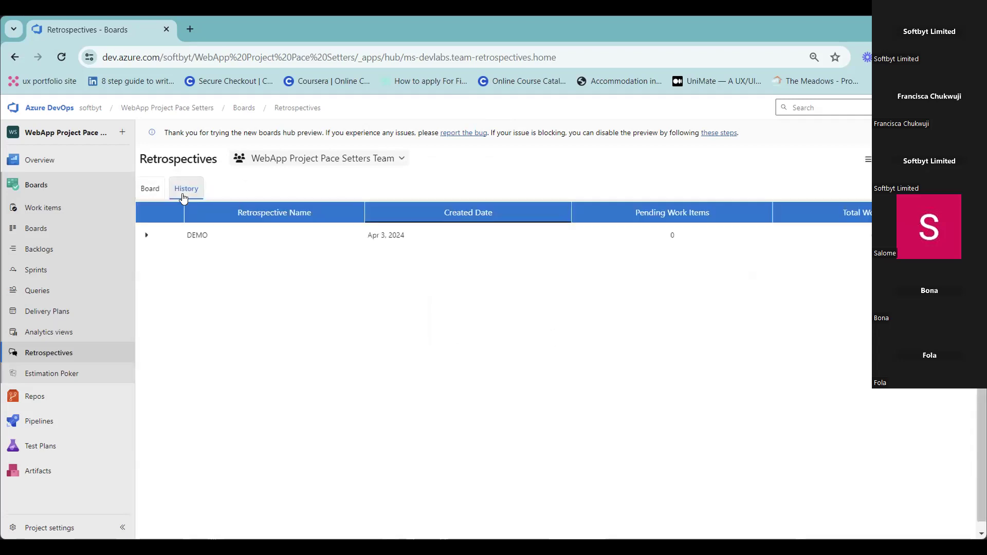
click(151, 190)
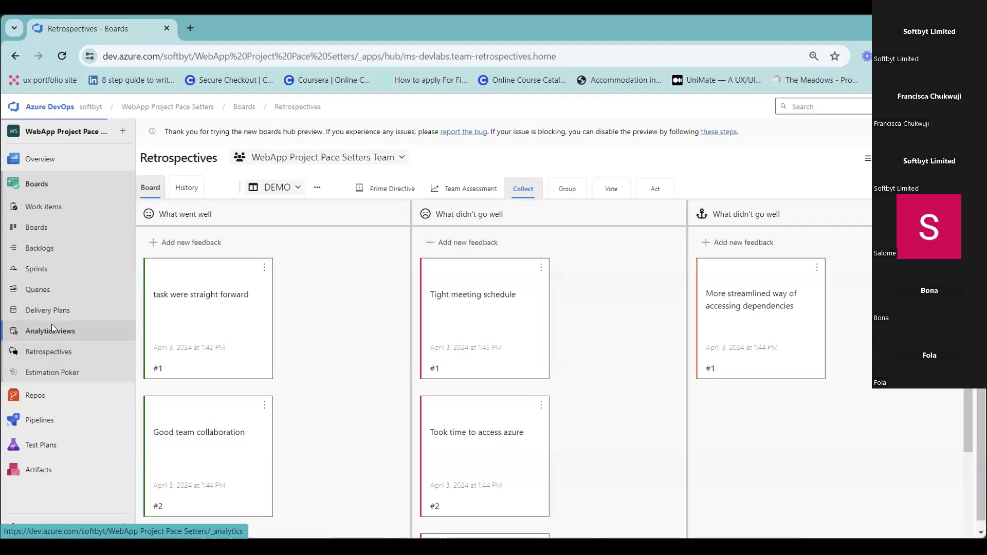
click(52, 327)
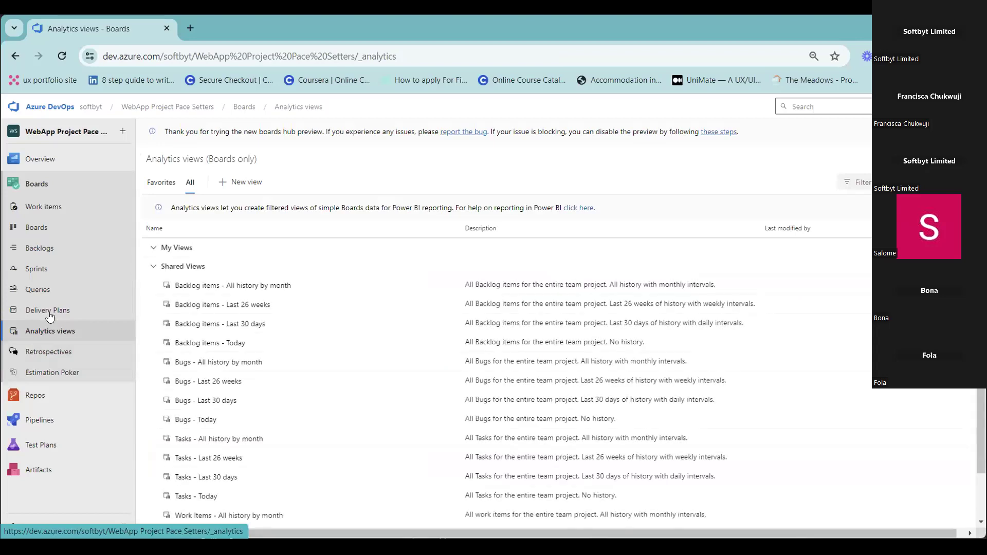
click(49, 311)
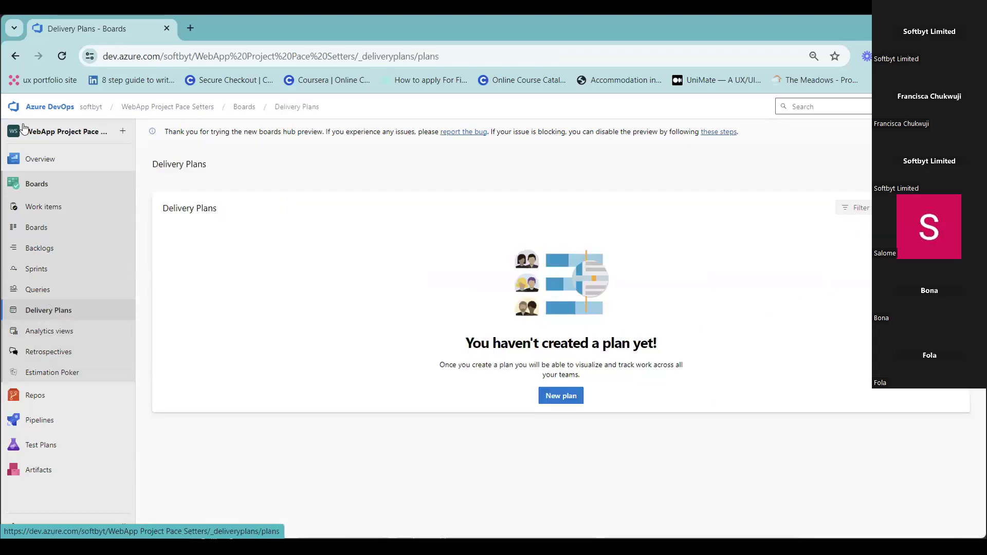
Open the project's Work items and examine the types available for a new work item, without choosing one.
click(77, 208)
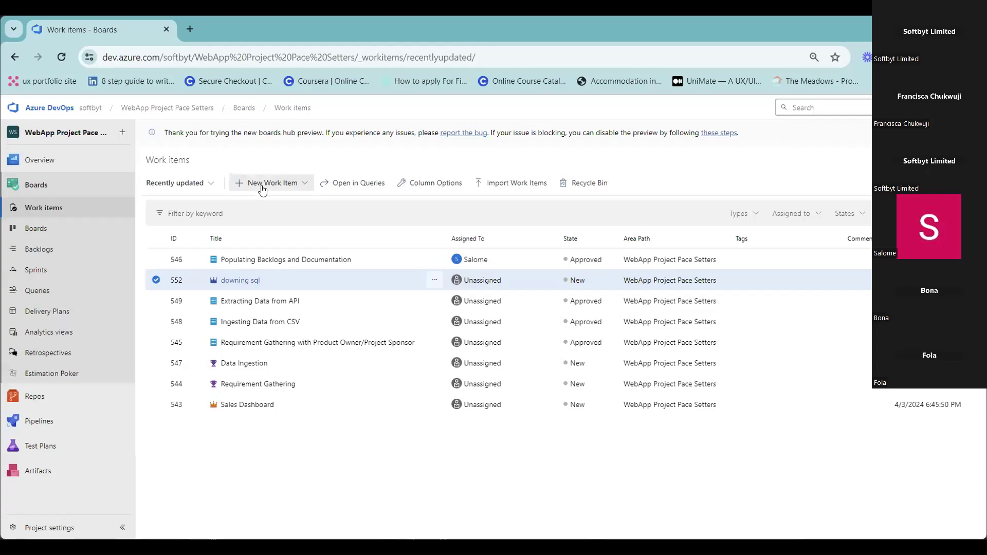
click(298, 184)
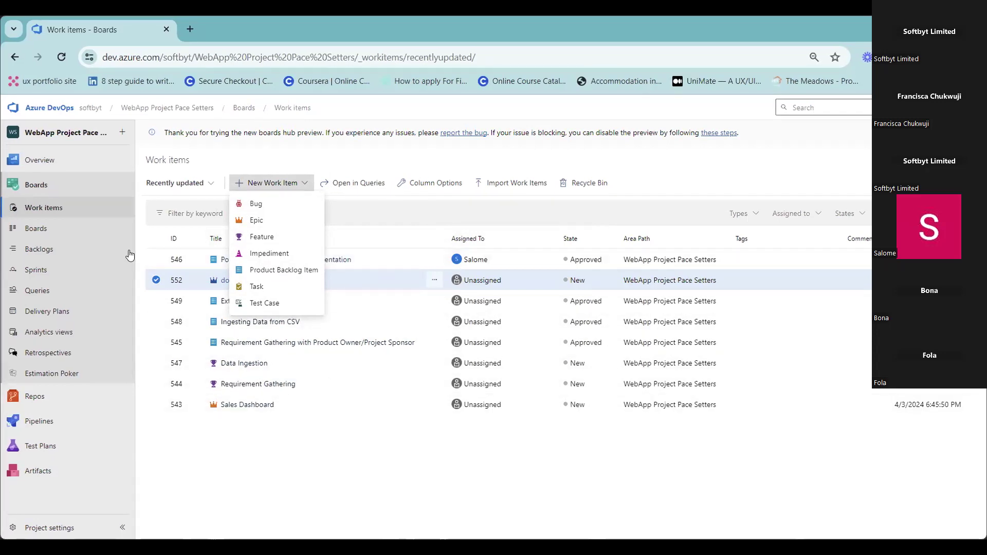
click(348, 214)
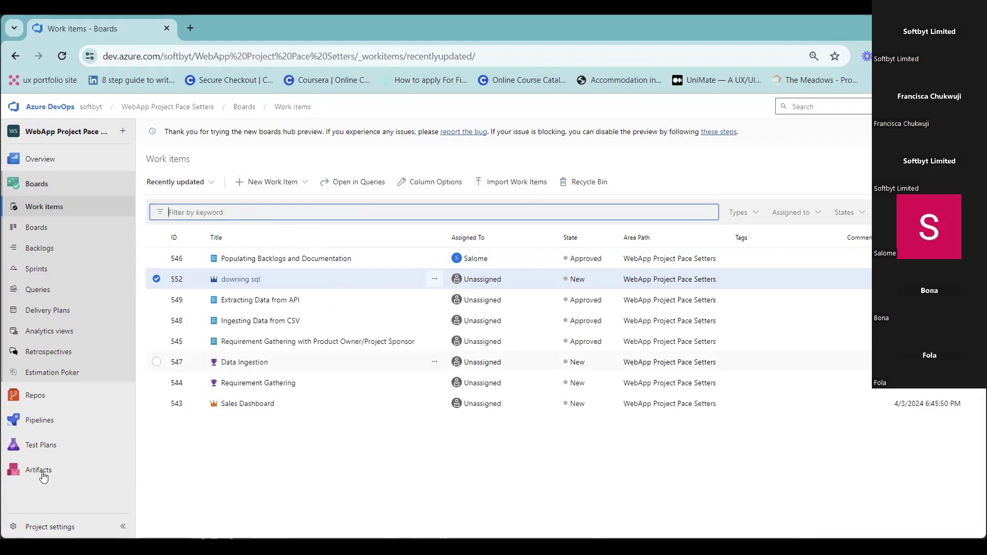
mouse_move(58, 441)
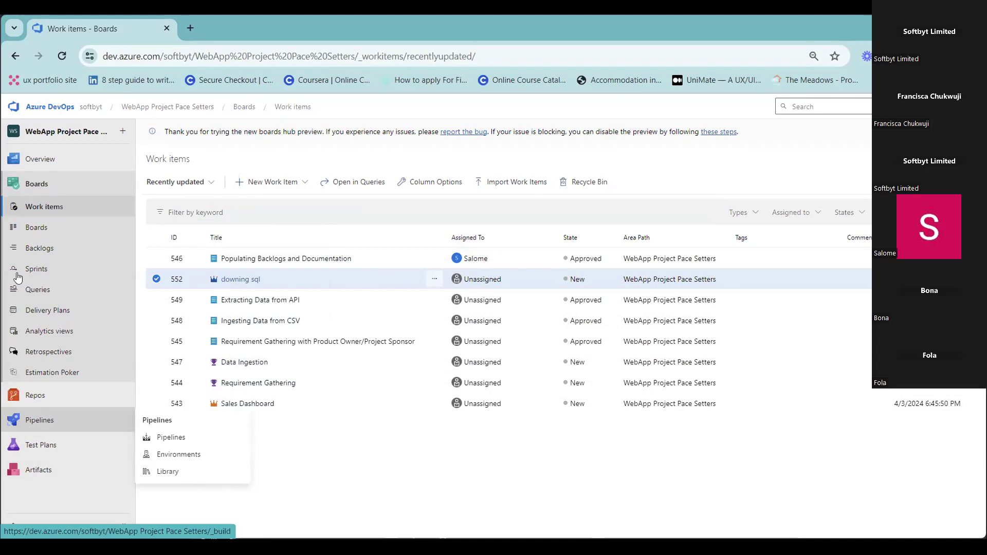
View the team's Sprints page and examine its board across all columns from New to UAT Done.
click(44, 272)
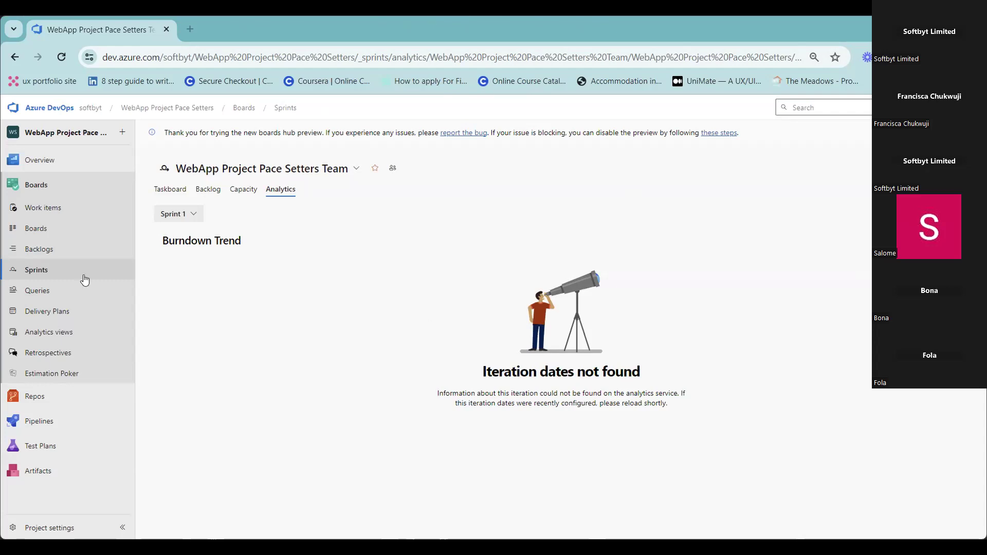
click(36, 227)
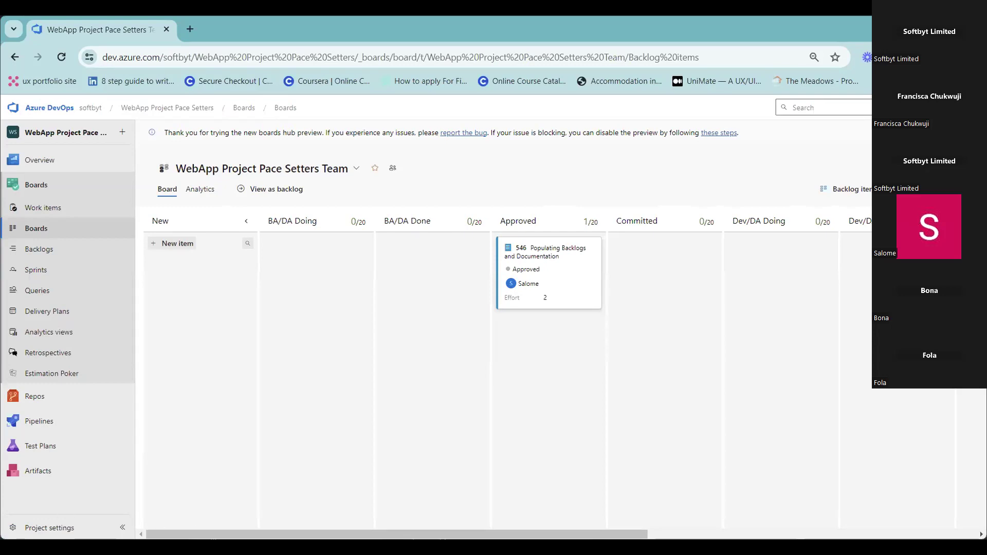
drag(211, 532, 540, 530)
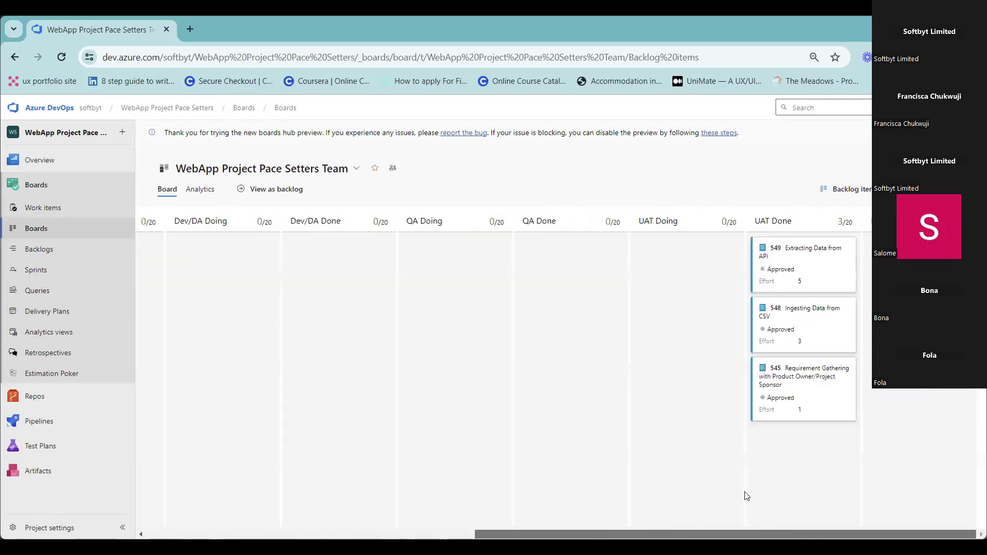
scroll(608, 511, left, 10)
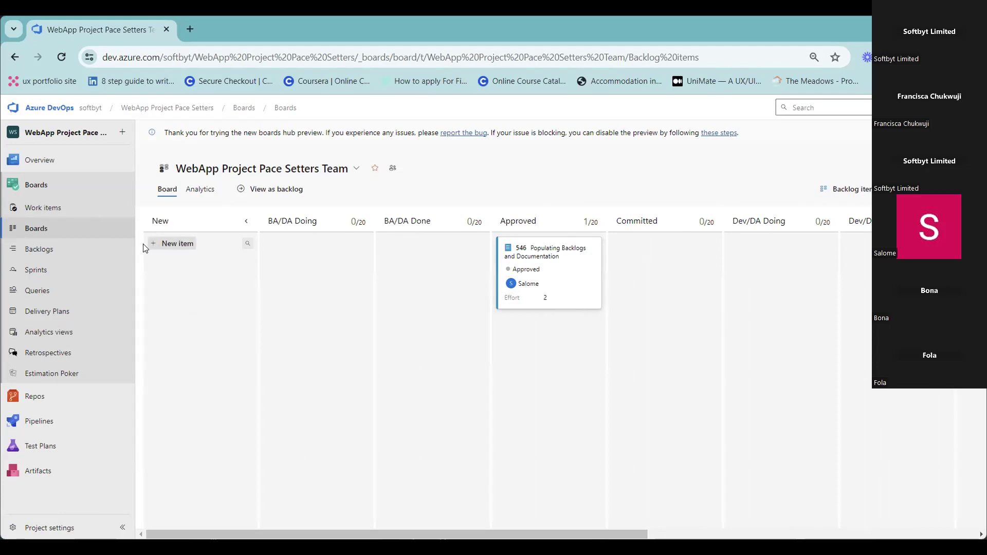
Examine the item types offered for a new item in the board's New column, without adding one.
click(168, 249)
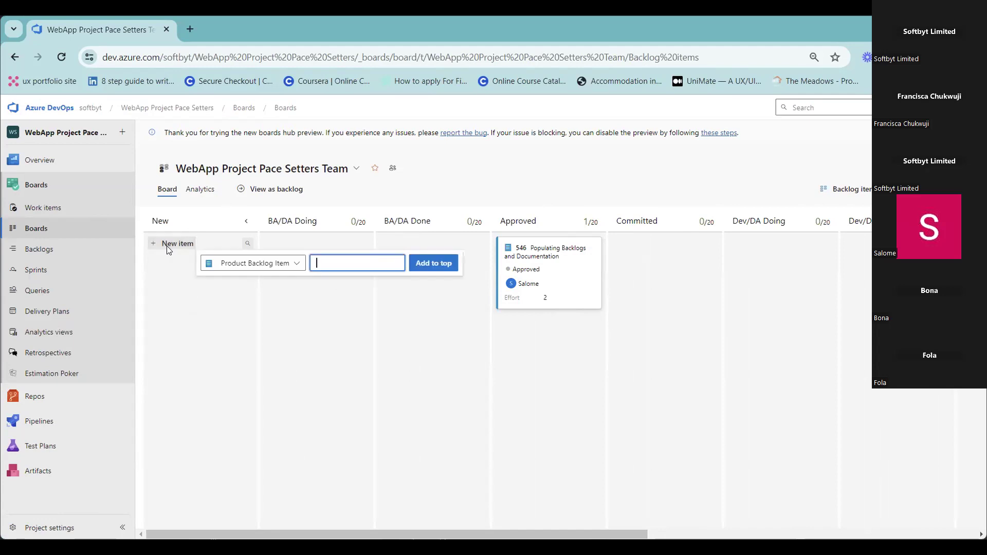
click(297, 263)
click(318, 262)
click(318, 329)
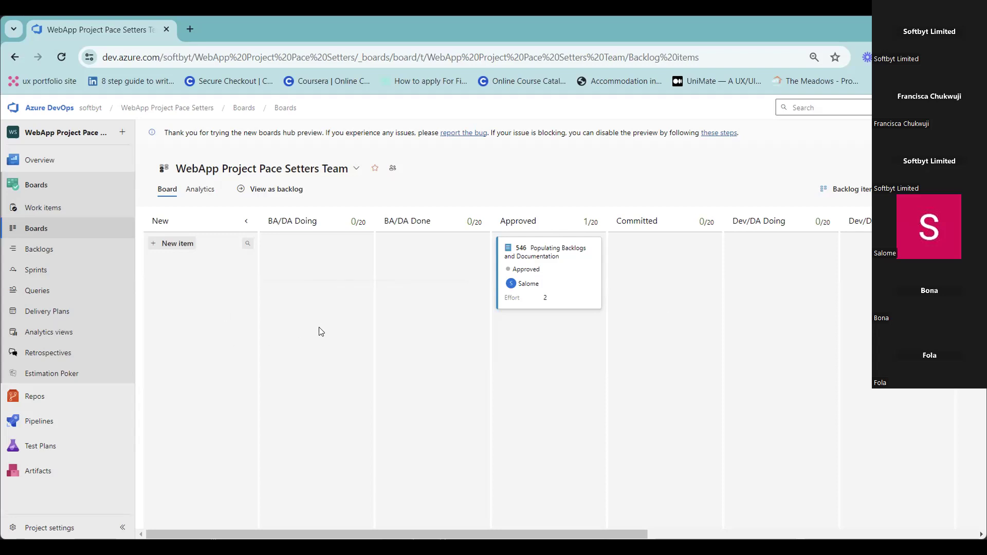
click(153, 247)
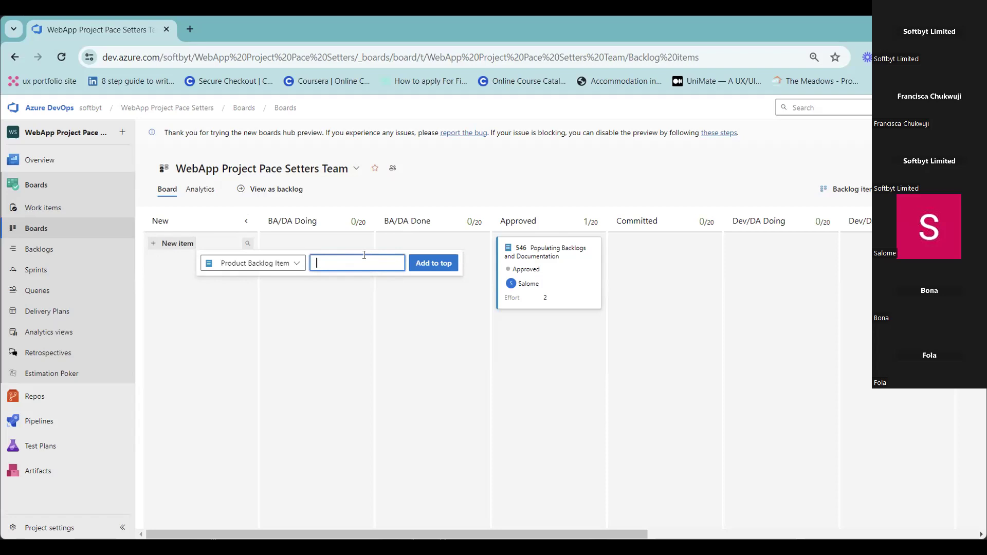
click(297, 265)
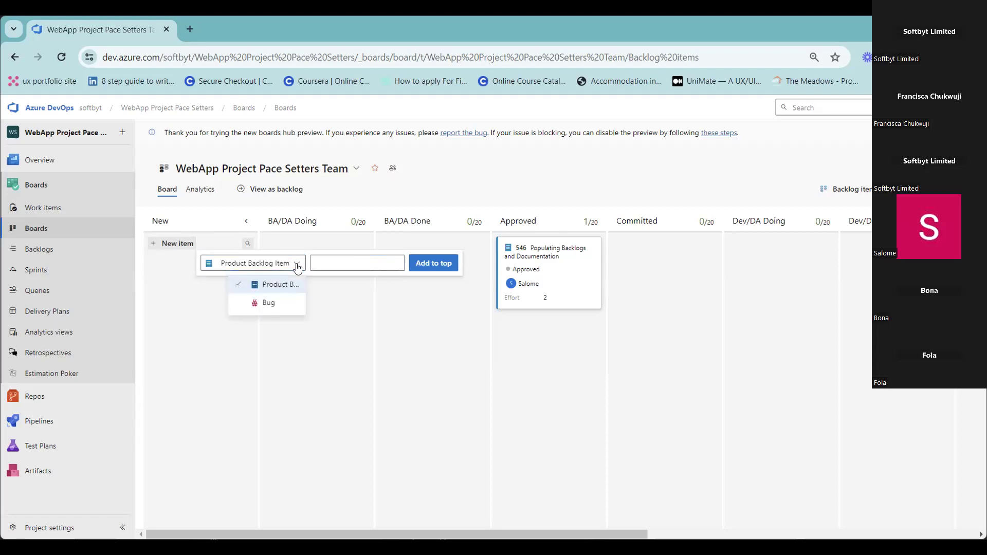
click(352, 258)
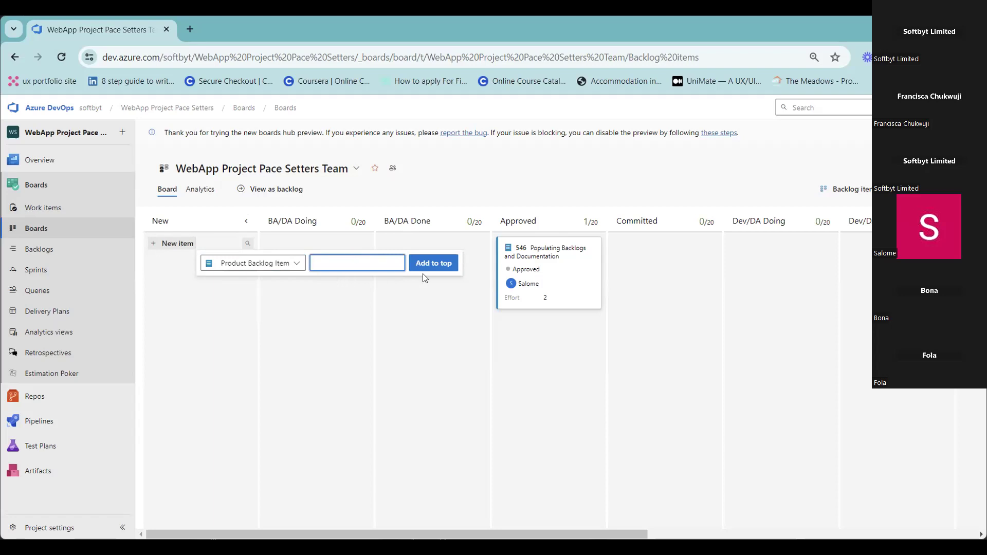
click(474, 311)
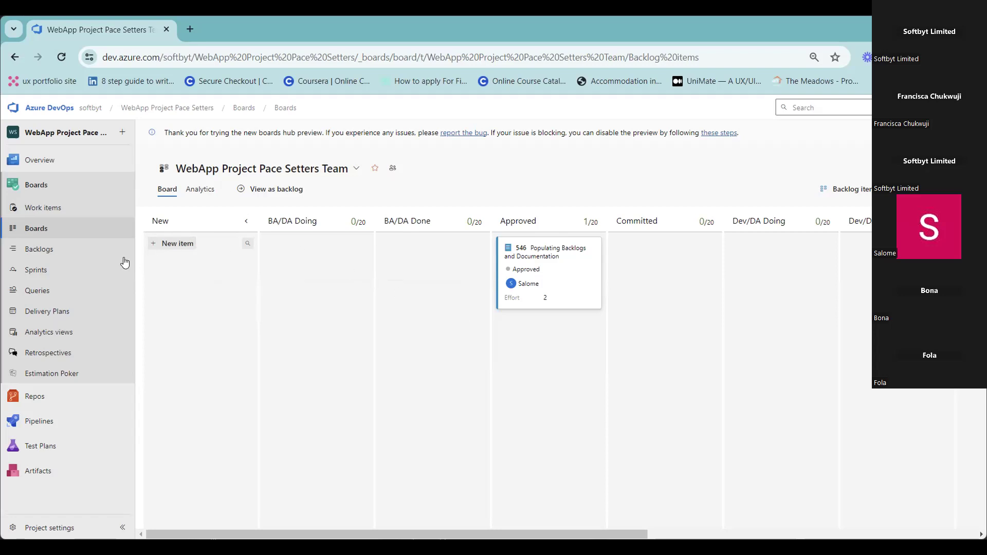
Examine the blank form for a new Epic in Work items, leave it unsaved, and review the available work item types.
click(37, 208)
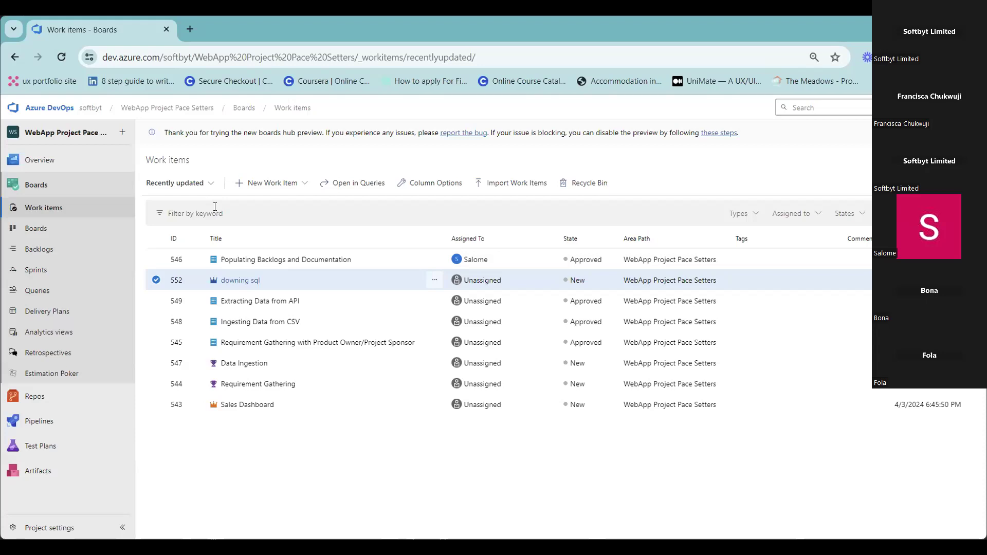
click(254, 185)
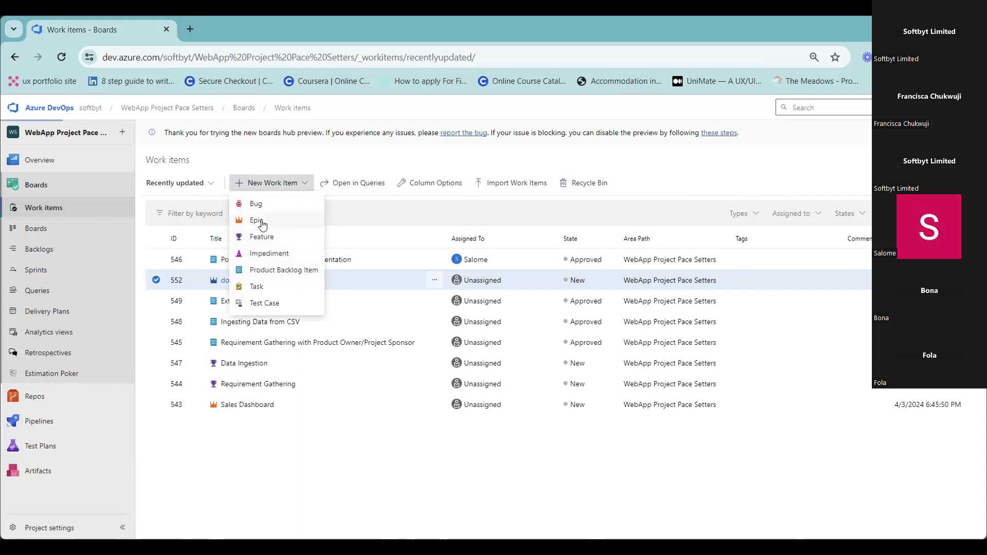
click(261, 222)
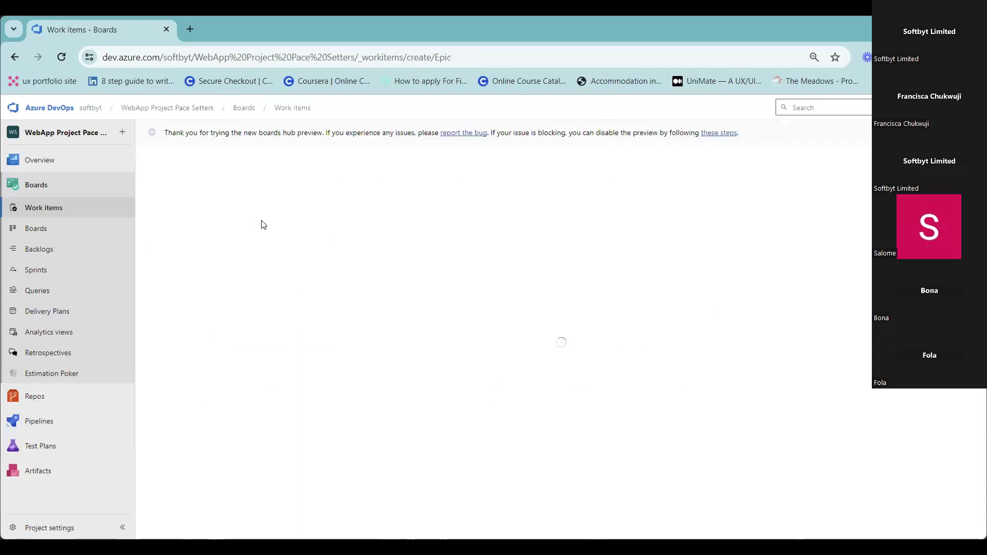
click(15, 58)
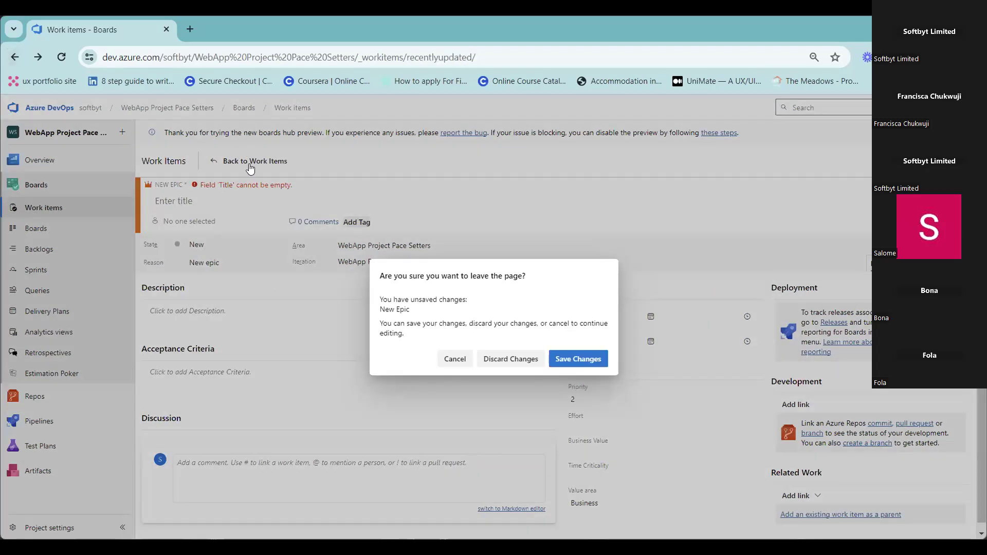
key(Escape)
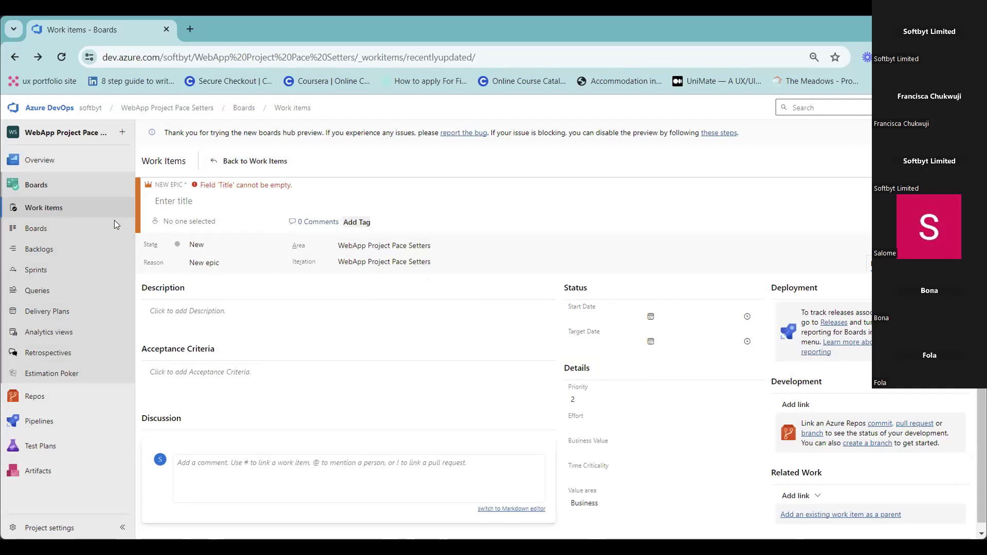
click(75, 207)
click(75, 207)
click(75, 207)
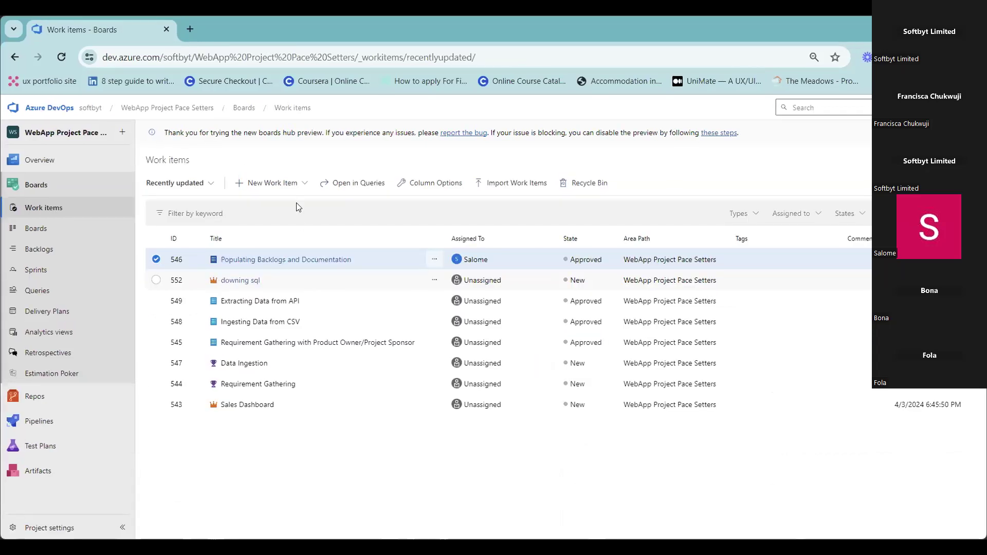
click(286, 183)
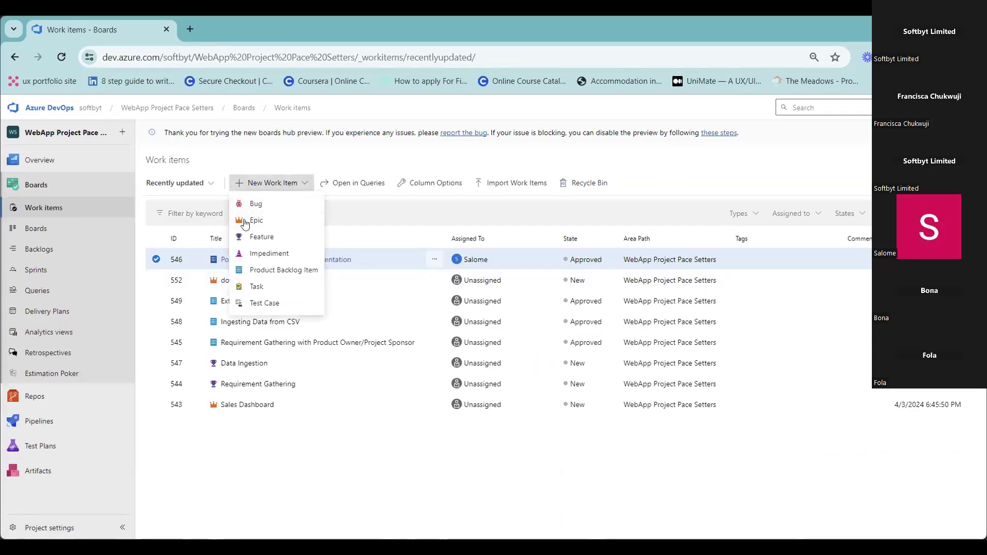
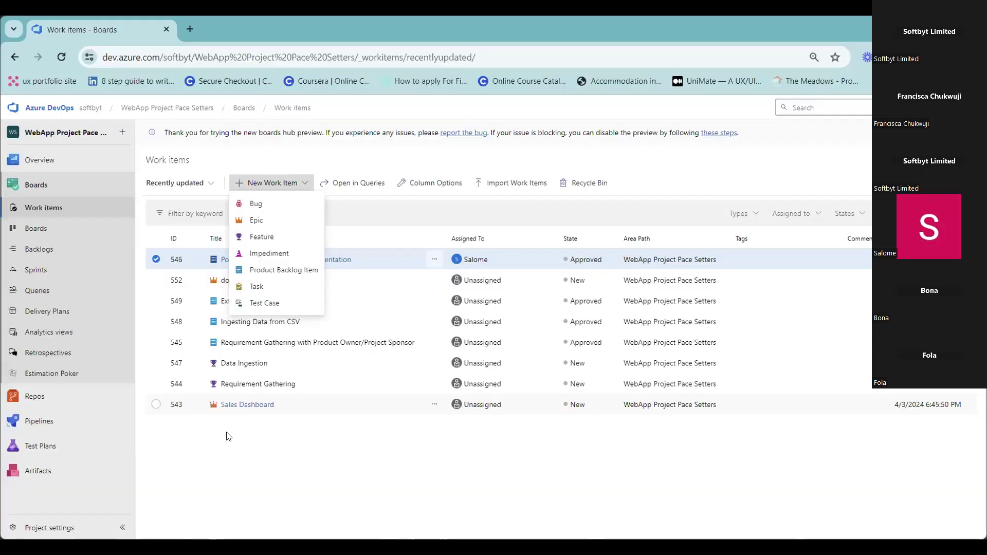
click(365, 214)
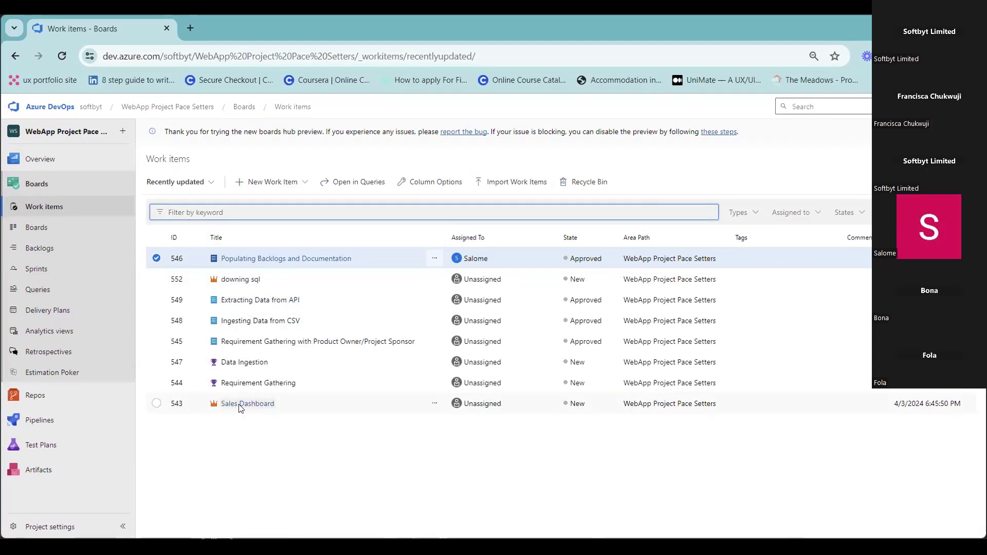
Examine the Sales Dashboard epic's title and assignee choices, and the additional actions for it in the work items list, without changing anything.
click(242, 404)
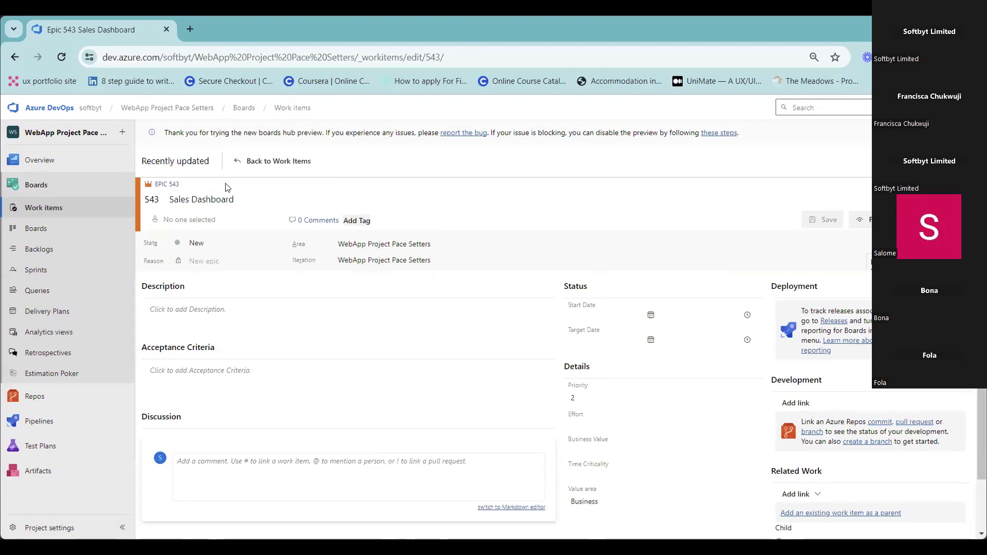
click(204, 201)
drag(259, 202, 154, 206)
click(187, 211)
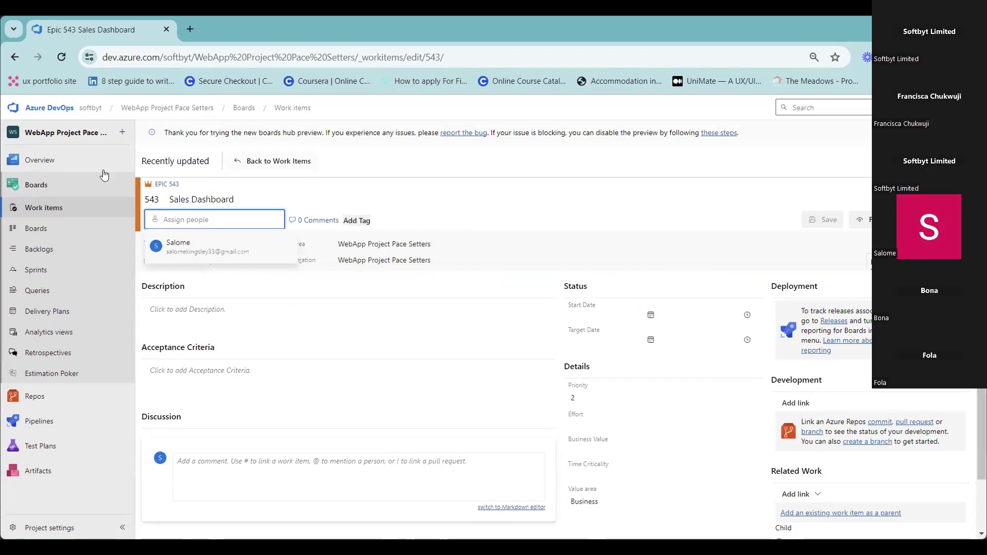
click(57, 208)
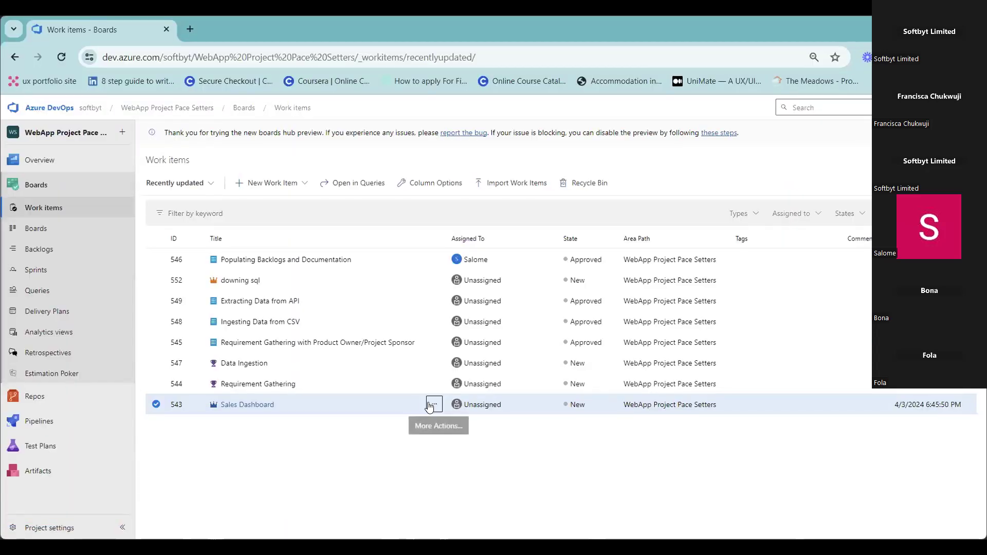
click(431, 405)
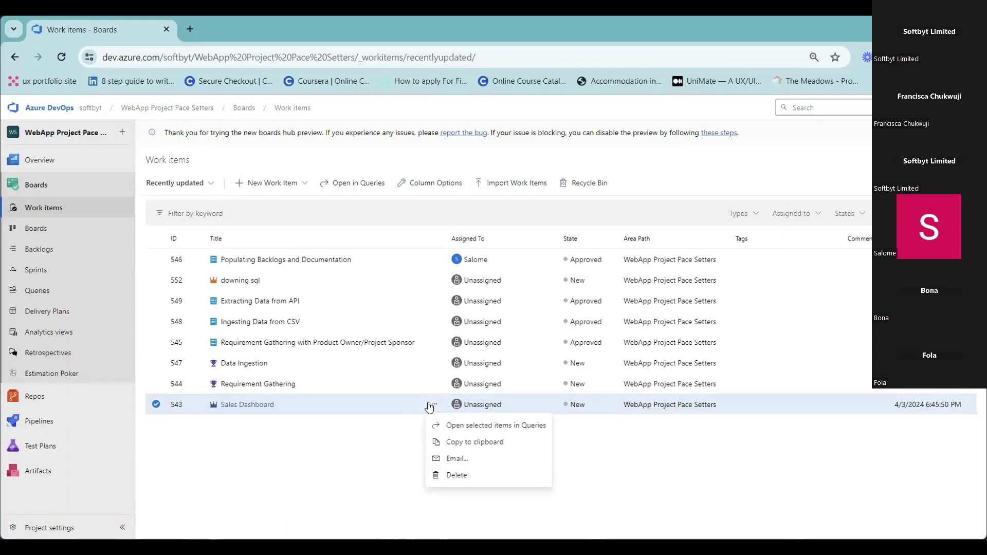
click(418, 403)
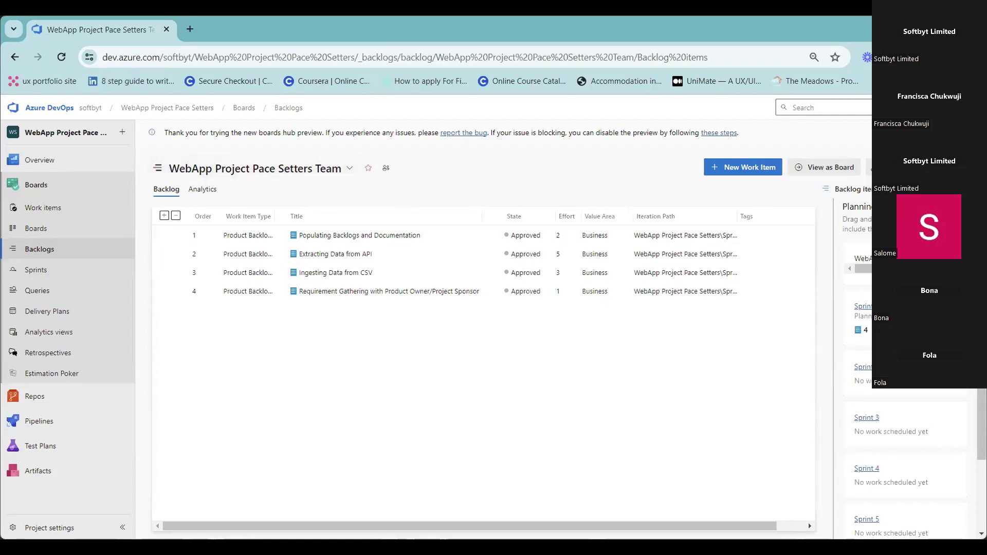
Switch the team's backlog to the Epics level.
click(835, 188)
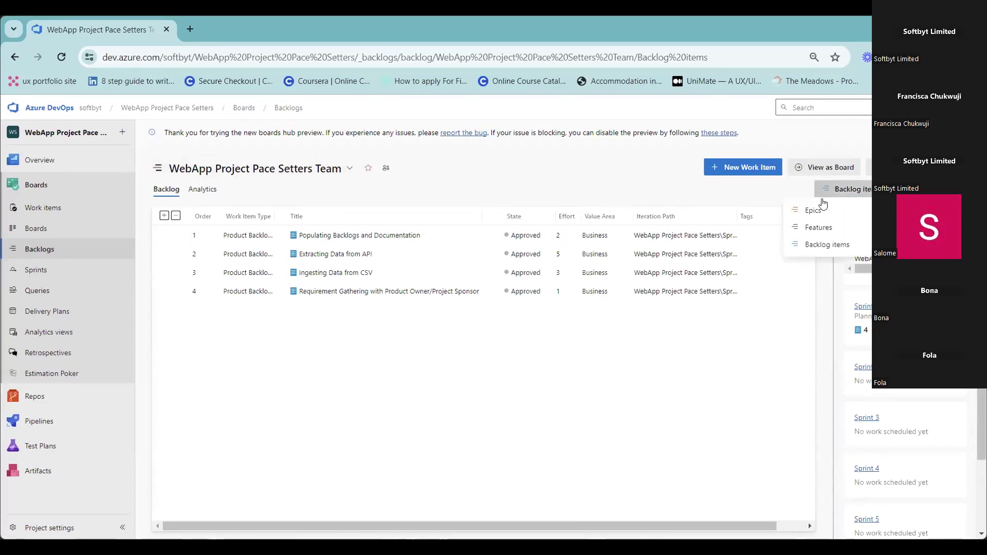
click(819, 211)
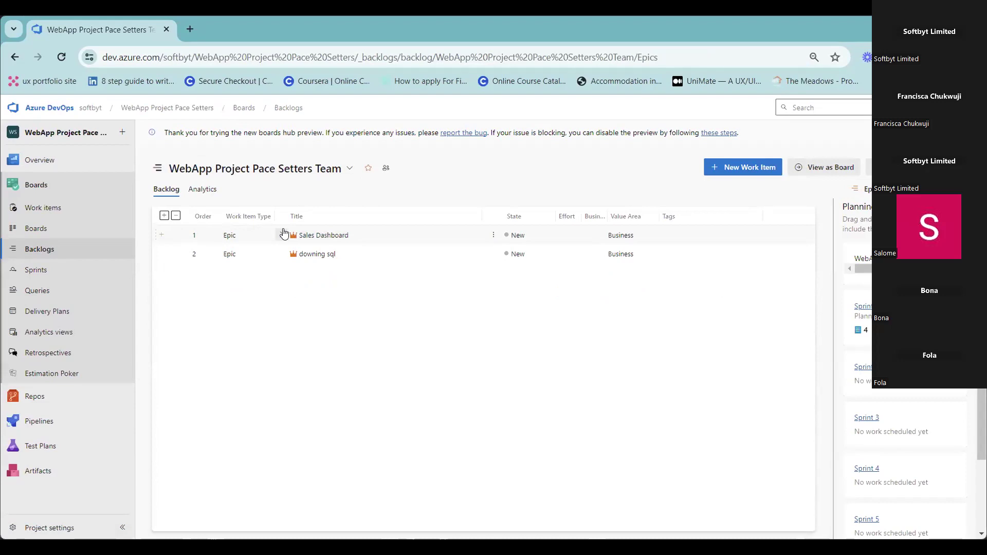
Examine the blank new feature form under the Sales Dashboard epic, discard it, and check the epic's child items.
click(164, 238)
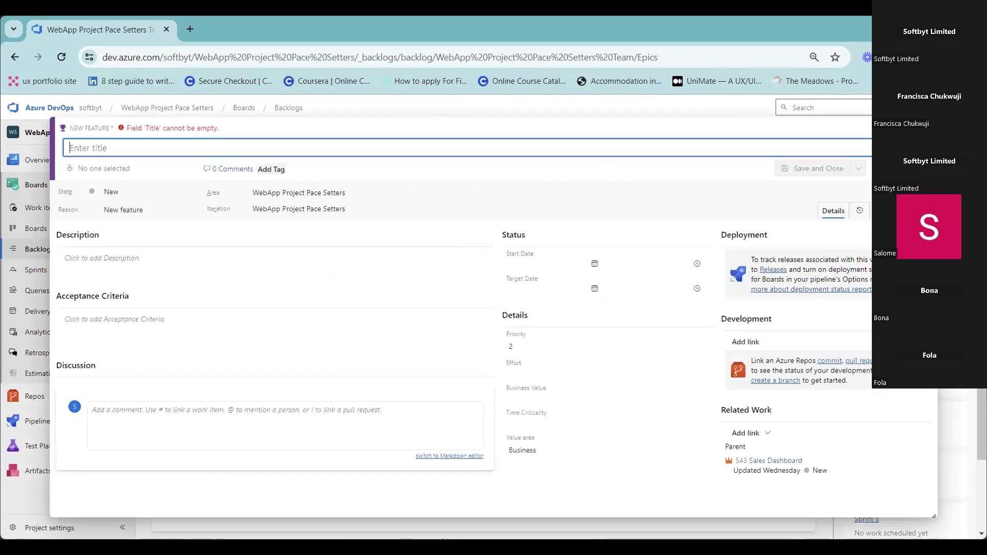
click(923, 128)
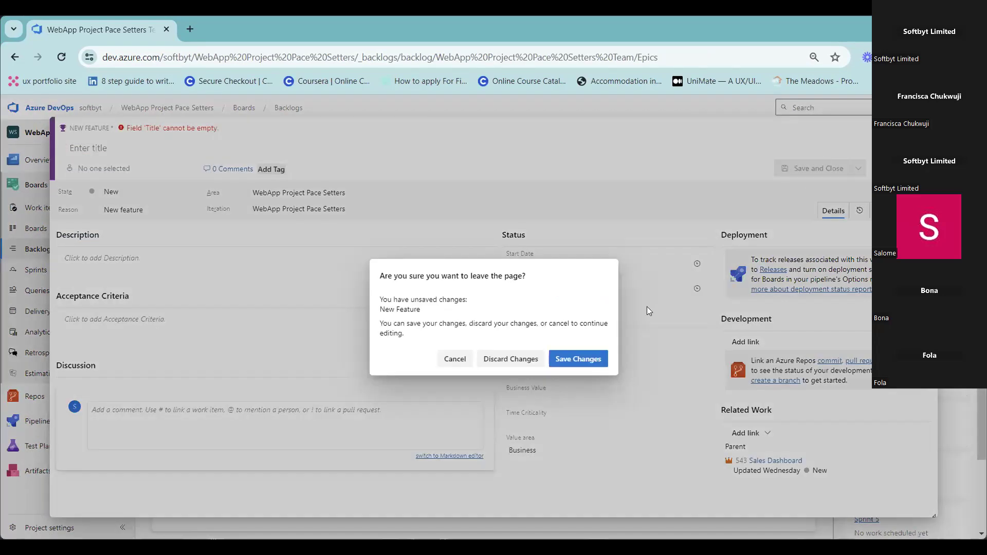
click(501, 367)
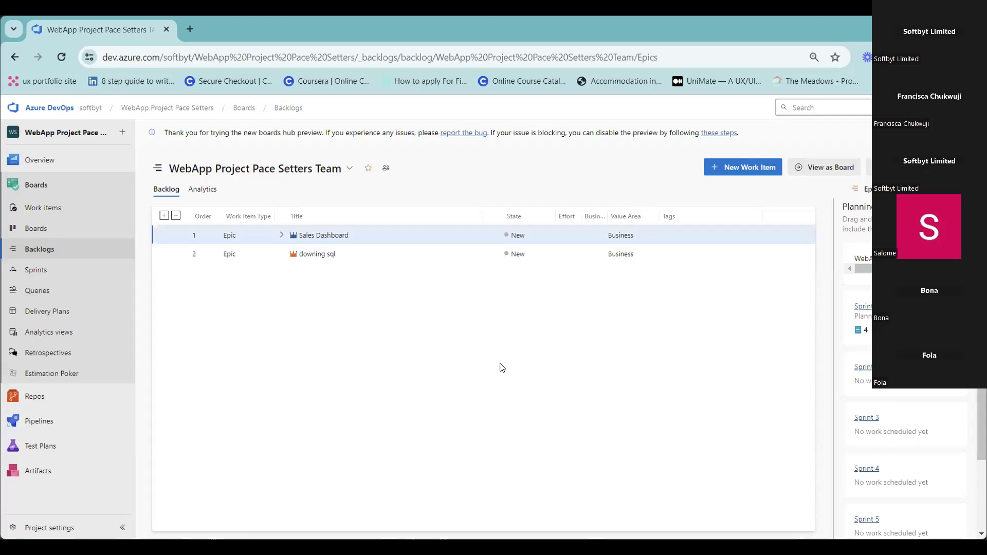
click(282, 236)
click(283, 236)
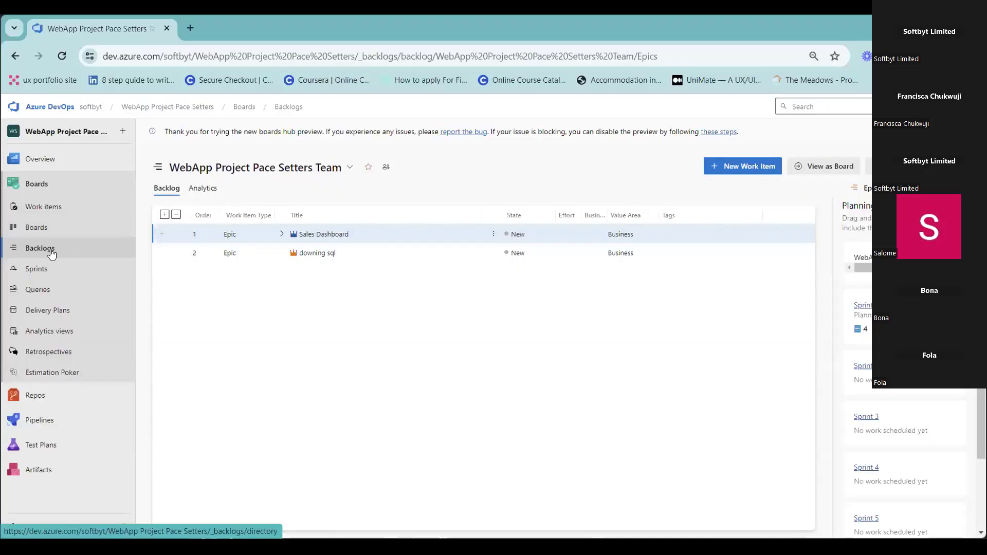
Review the recently updated work items list, then return to the team's epics backlog.
click(49, 207)
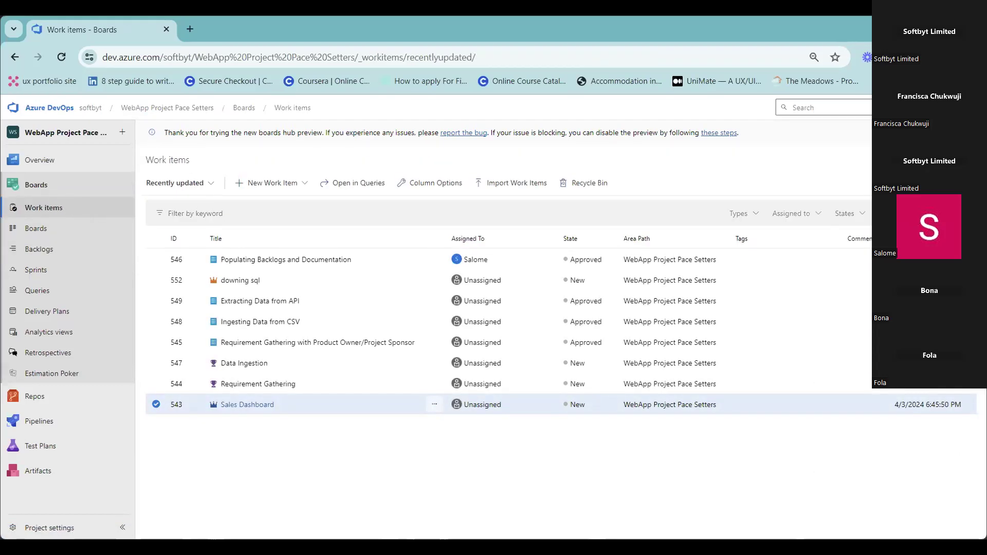
scroll(509, 319, down, 1)
click(927, 183)
click(948, 183)
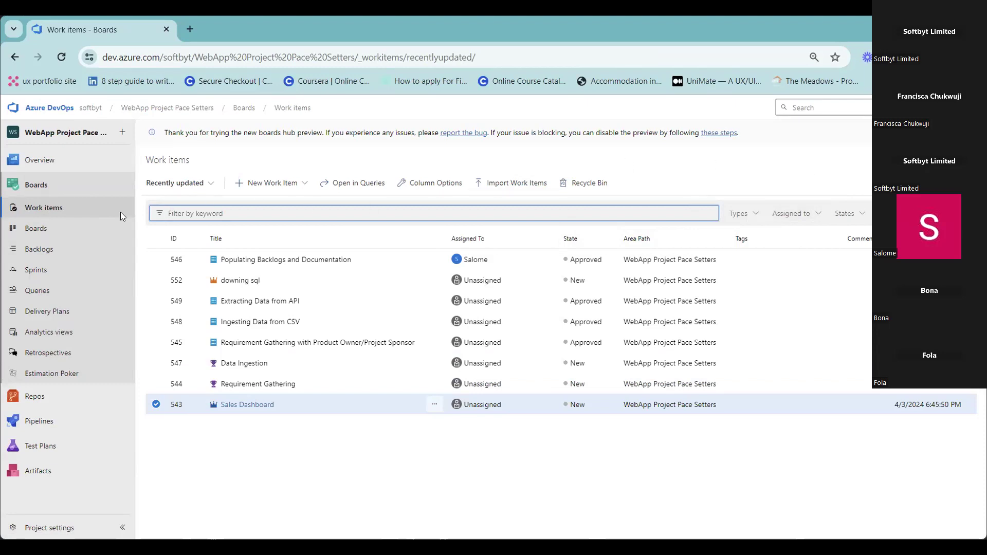
click(35, 249)
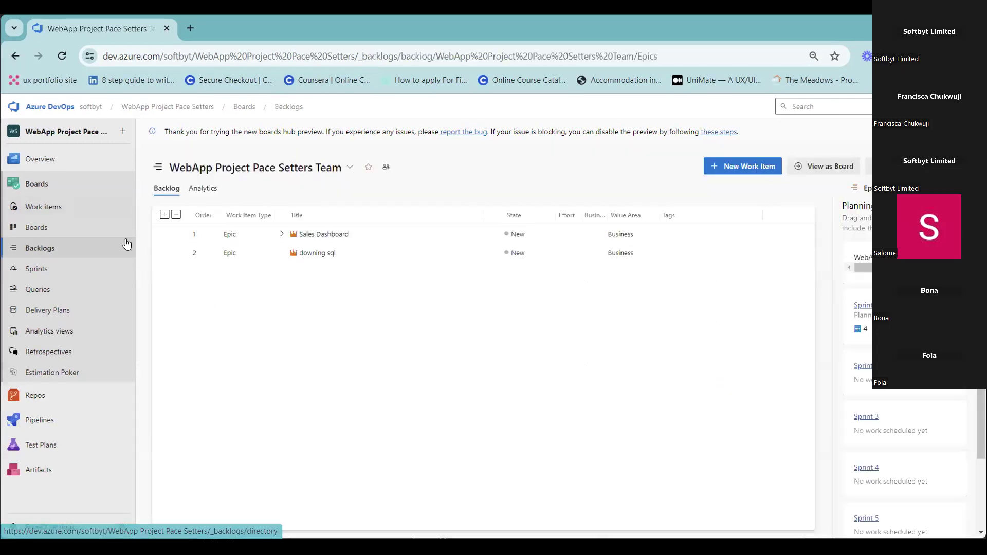
Examine the details of the downing sql epic from Work items, then go back to the epics backlog.
click(55, 208)
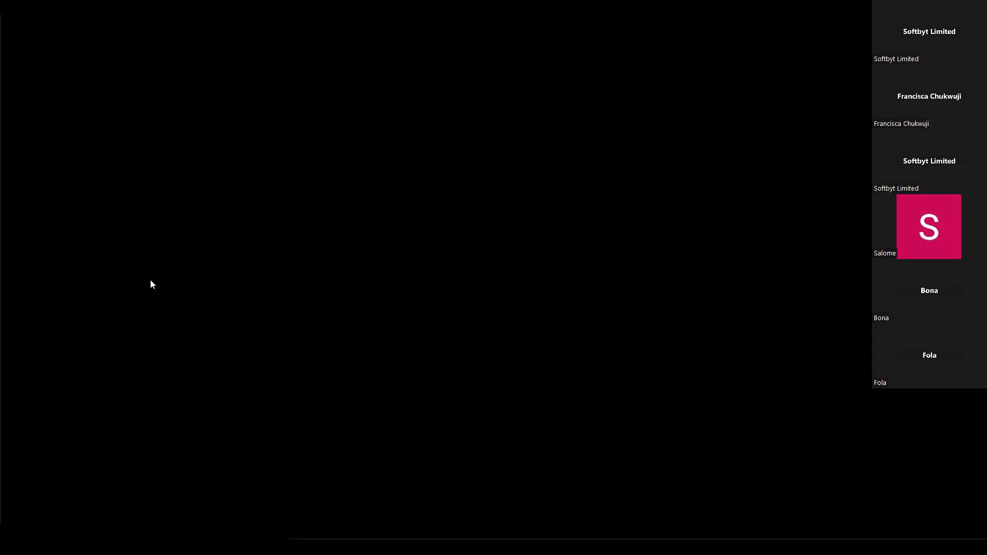
click(155, 280)
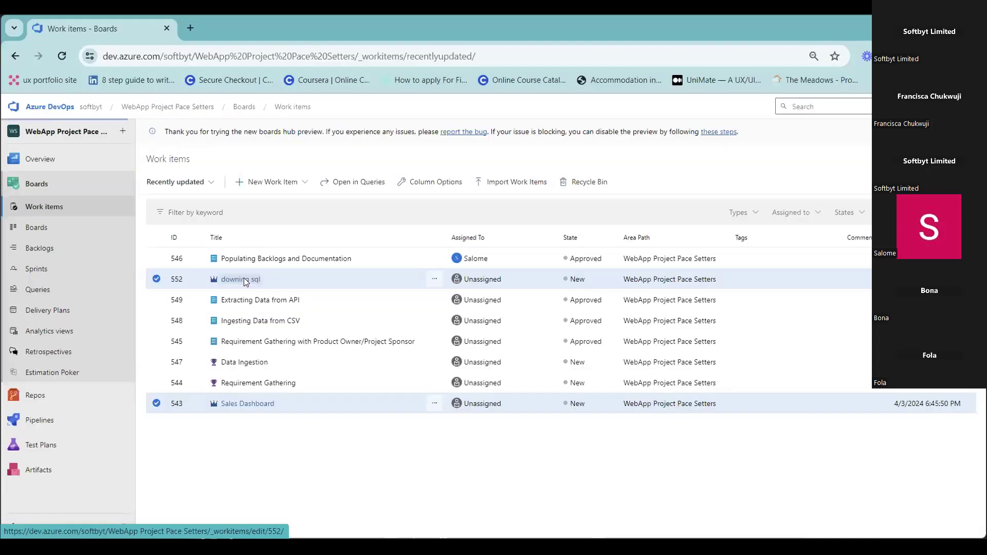
click(244, 280)
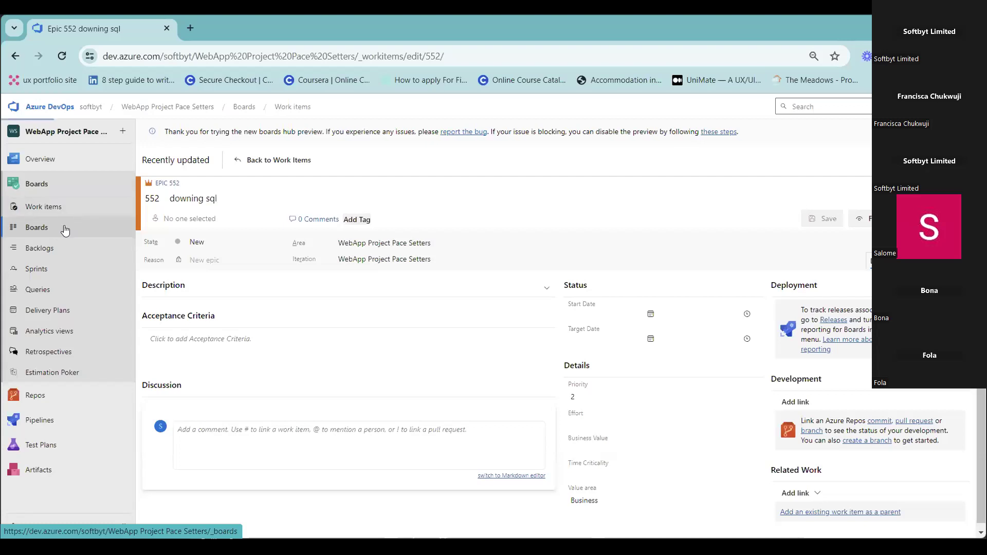
click(65, 230)
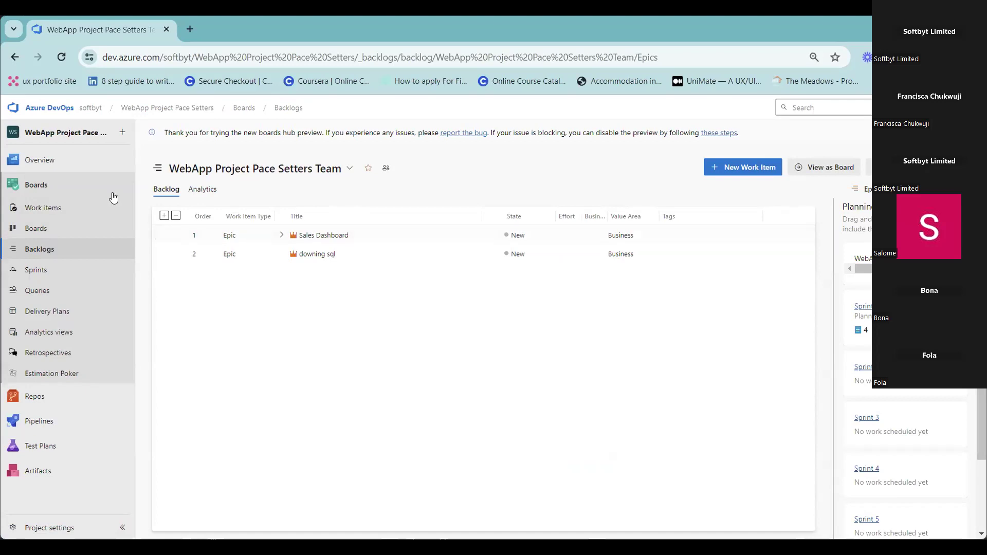
click(49, 247)
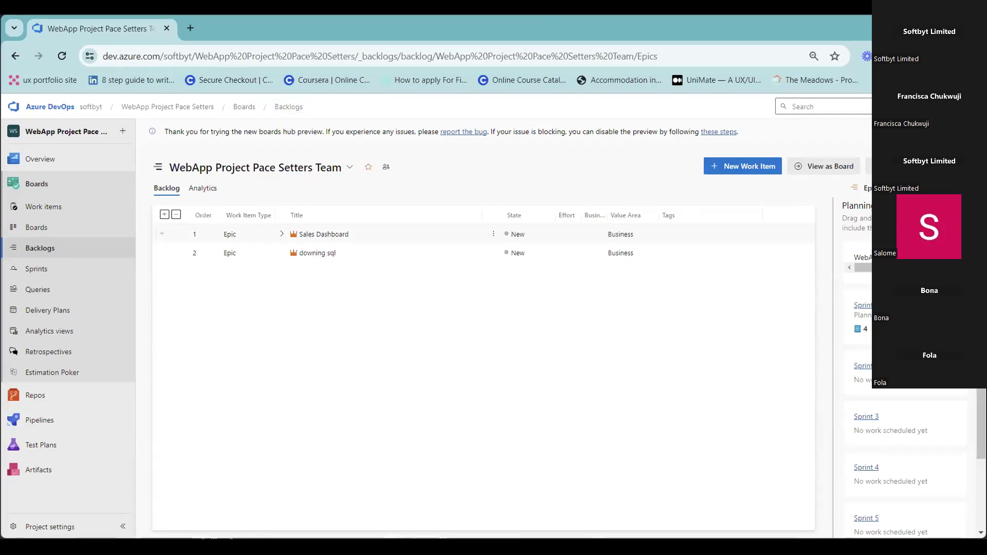
Review the work item types available in Work items and compare that page with the team's board and epics backlog.
click(867, 194)
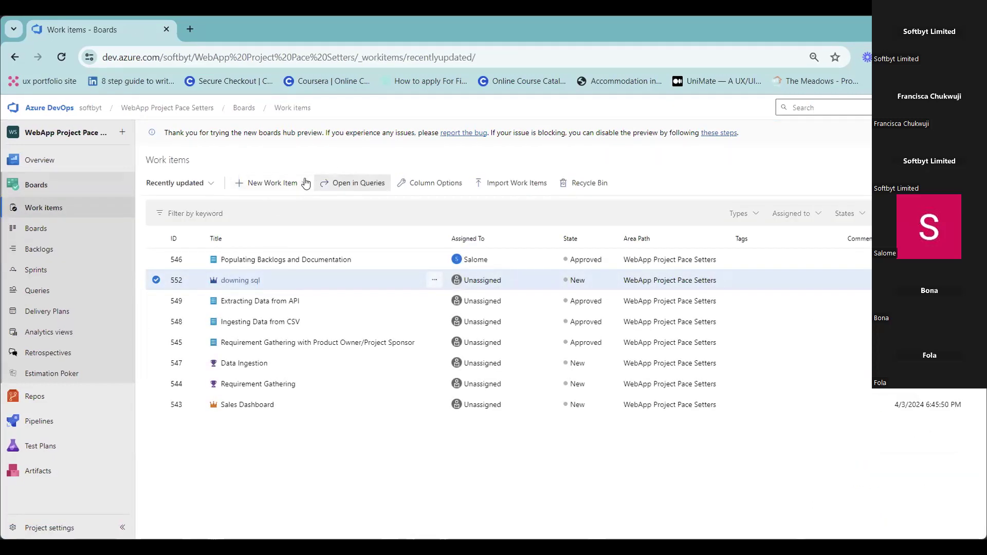
click(306, 184)
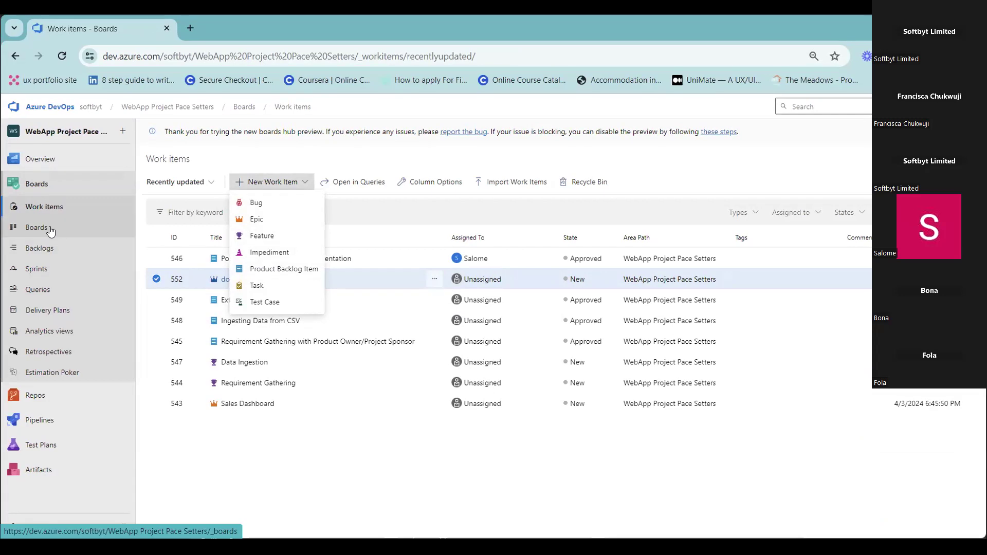
click(50, 230)
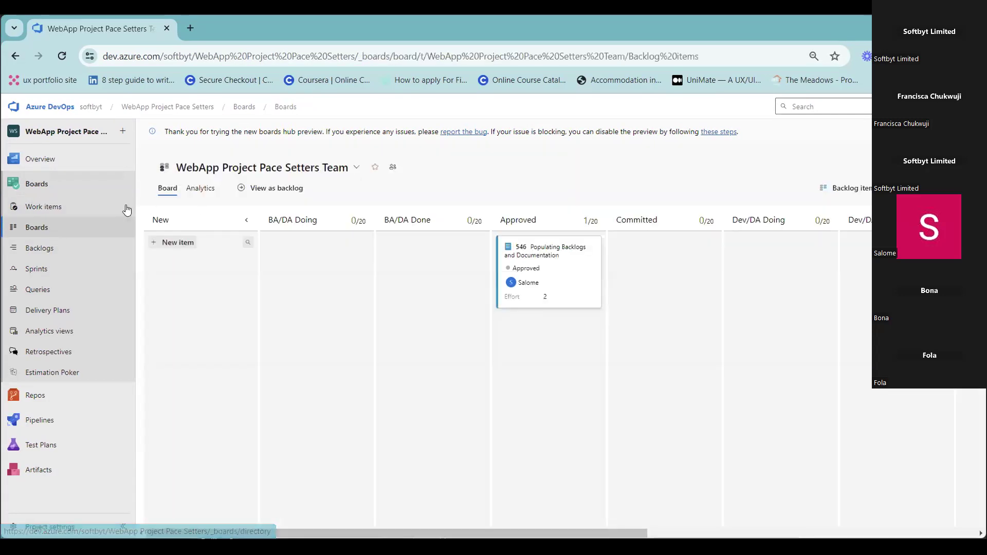
click(120, 208)
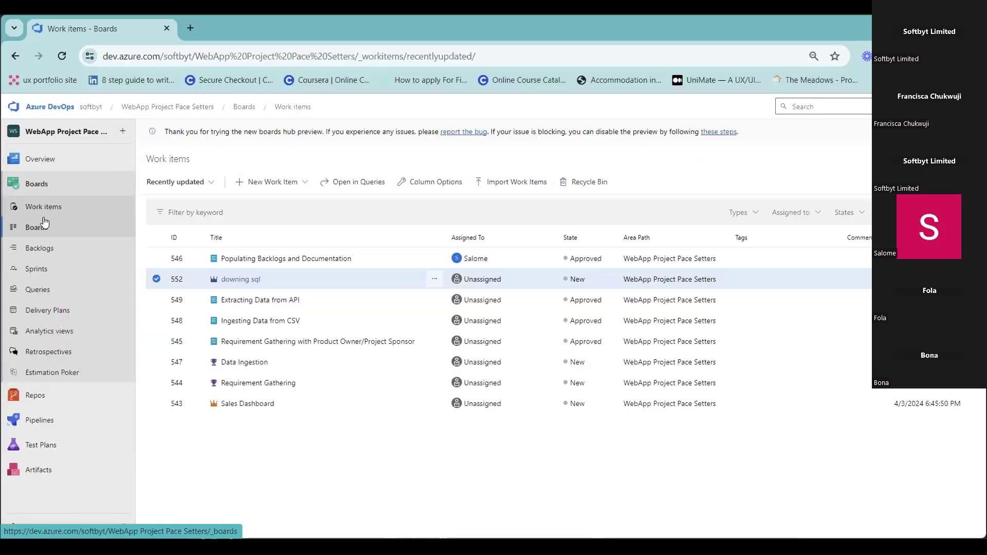
click(44, 220)
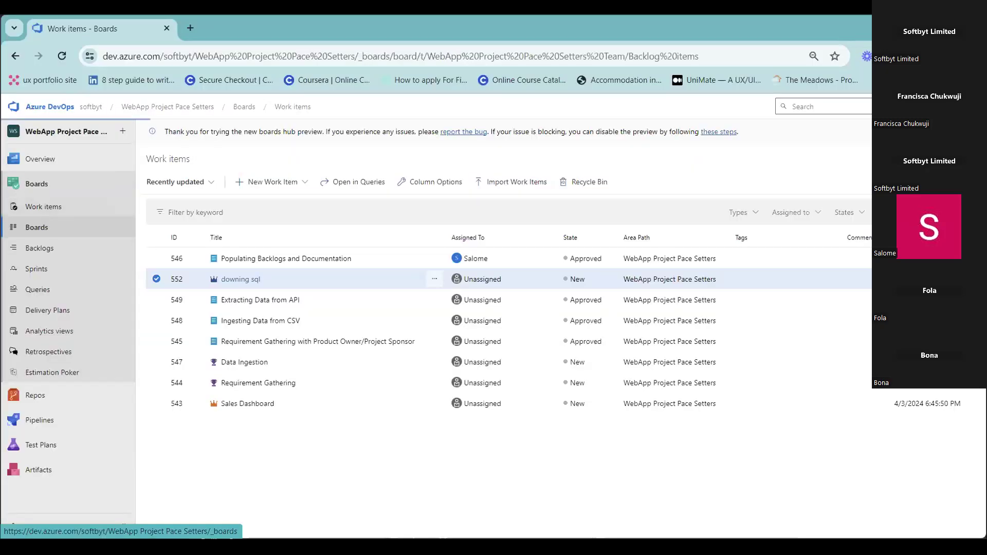
click(45, 250)
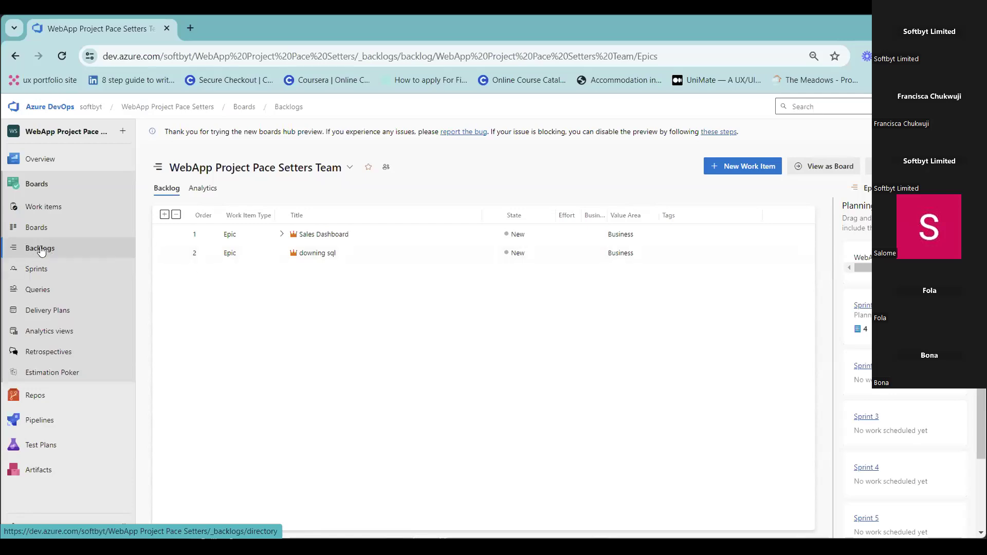
Look through the directory of favorite and team backlogs, then return to the team's epics backlog.
click(41, 249)
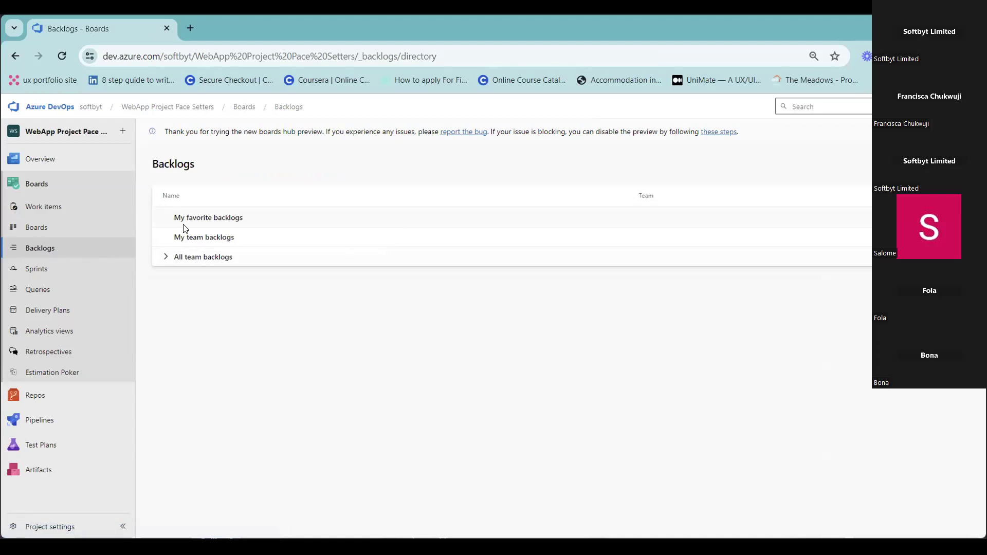
click(54, 252)
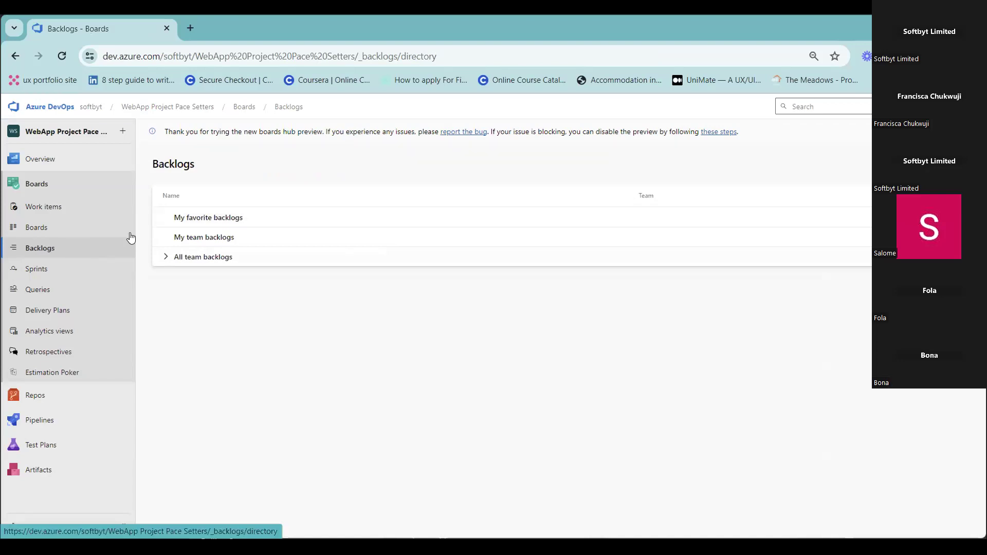
click(181, 257)
click(176, 257)
click(12, 57)
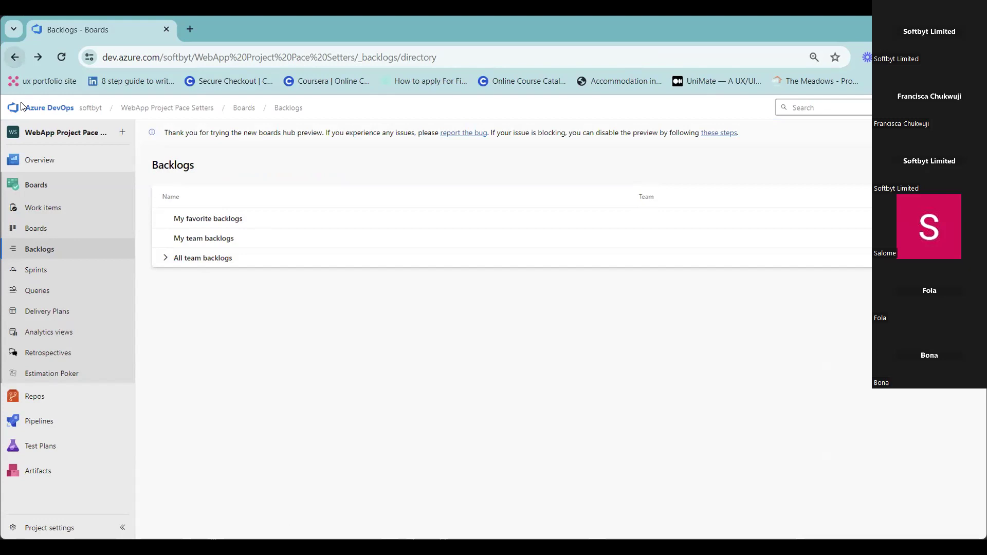
click(54, 249)
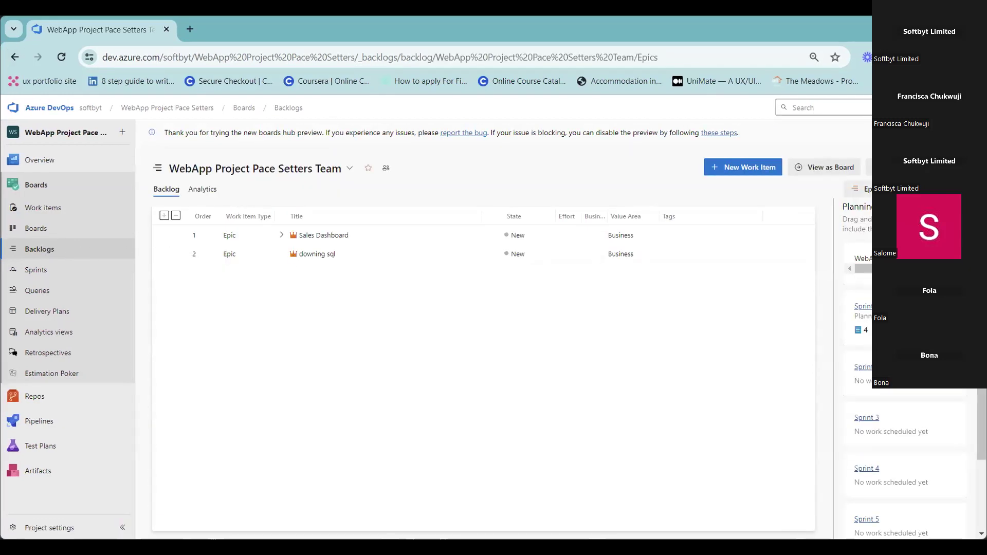
Review the backlog level choices, then add and save a feature titled "sql" under the downing sql epic.
click(856, 189)
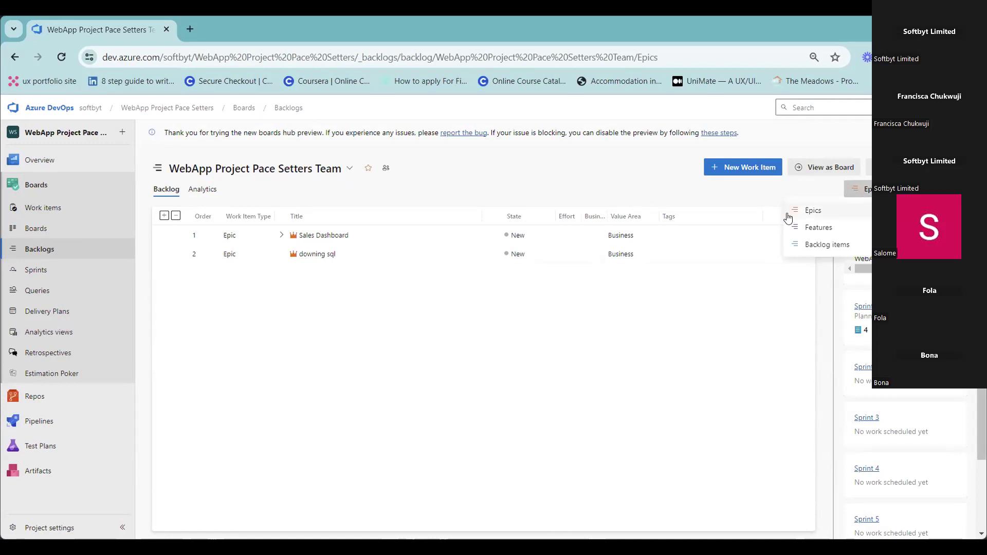
click(245, 252)
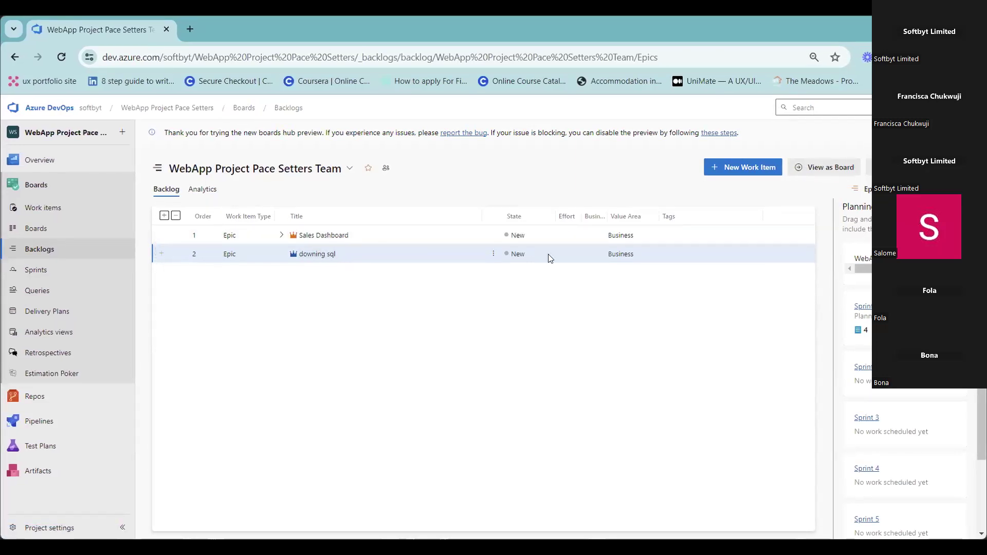
click(161, 254)
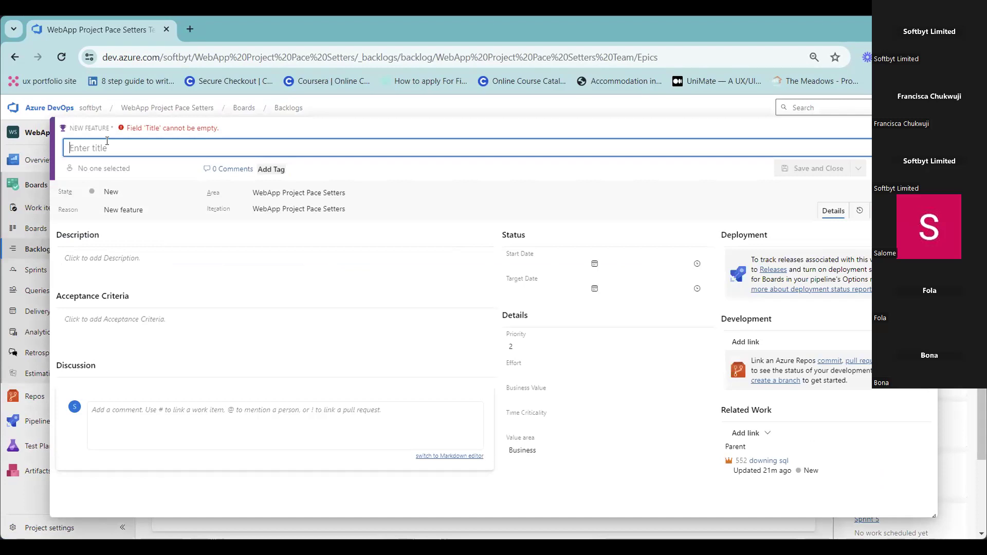
text(S)
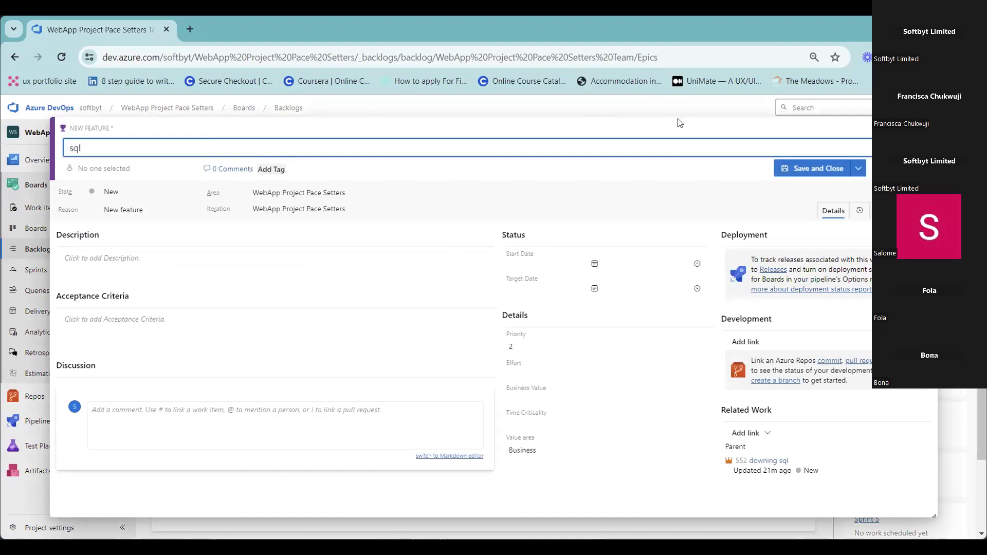
click(811, 168)
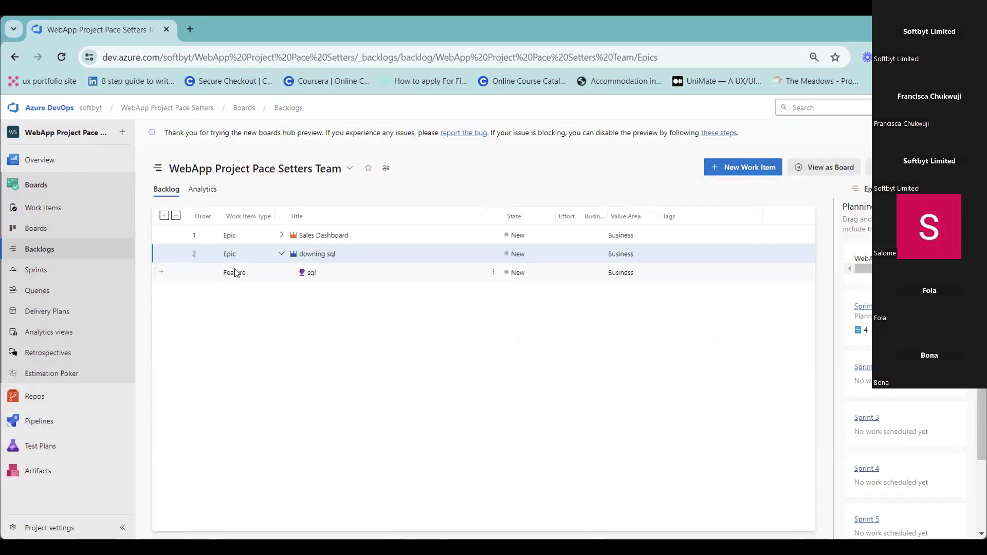
Add a product backlog item titled "sql" under the sql feature, save it, and return to the epics backlog.
click(161, 274)
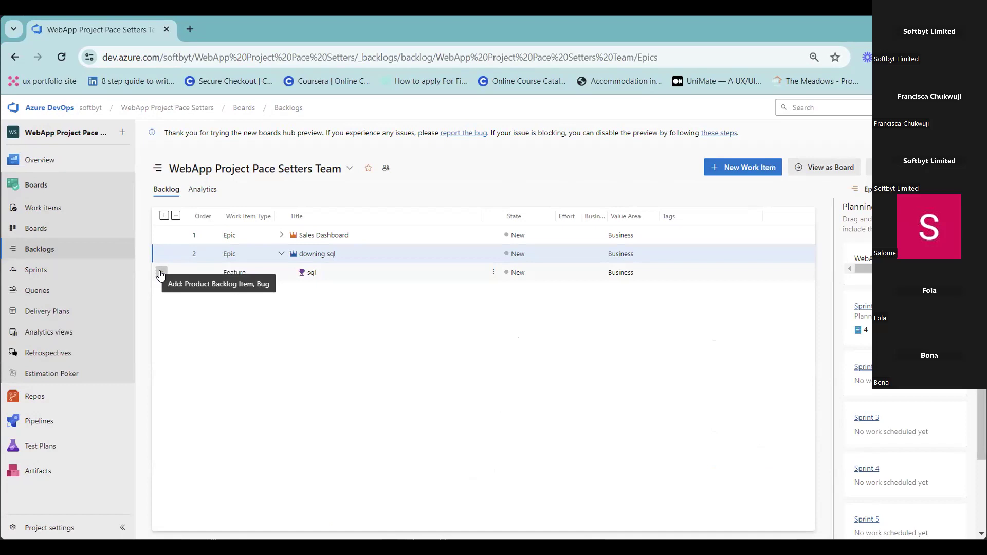
click(192, 314)
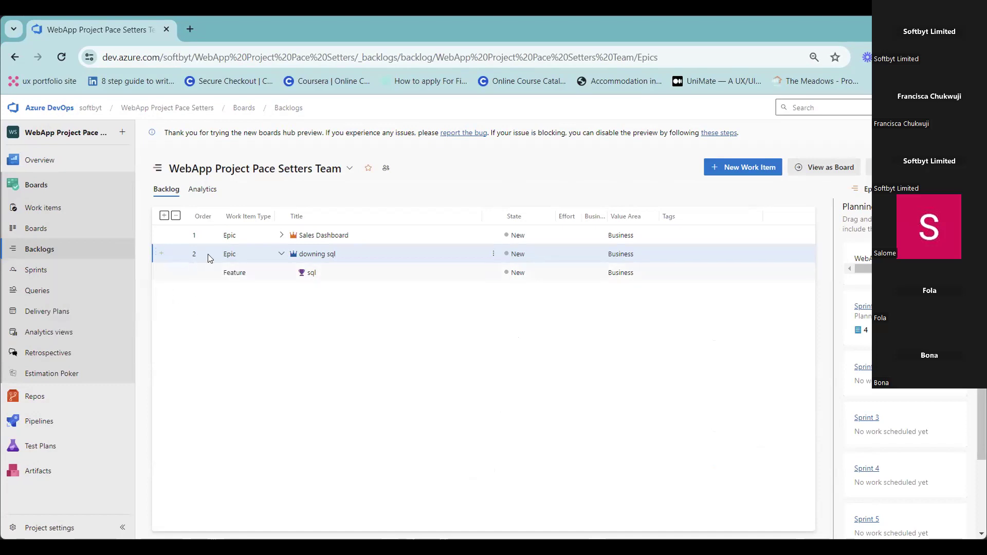
click(161, 272)
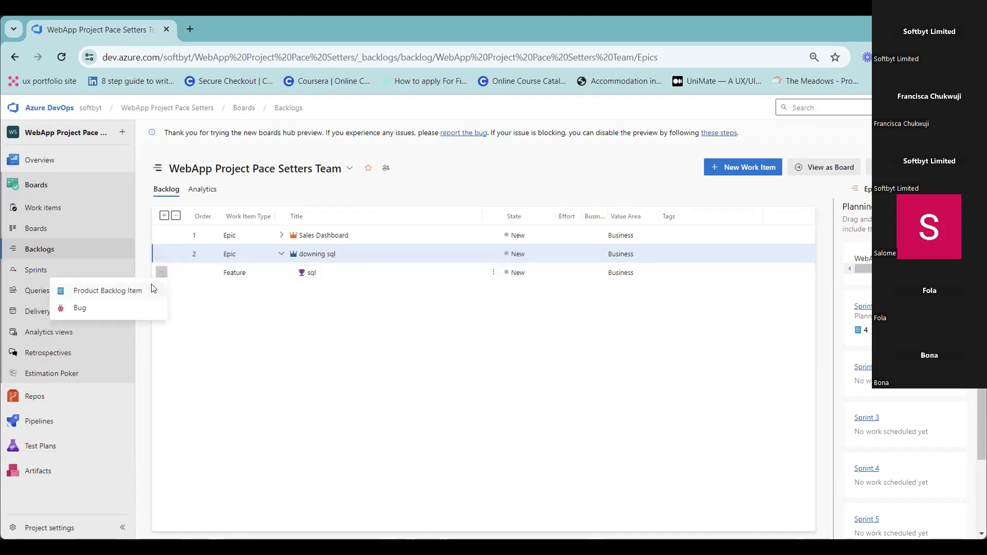
click(106, 291)
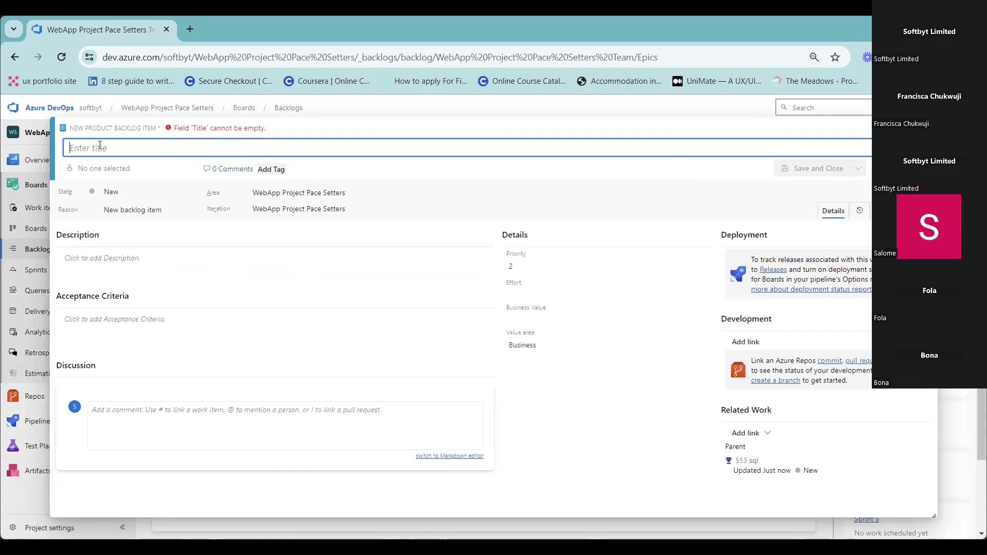
text(sql)
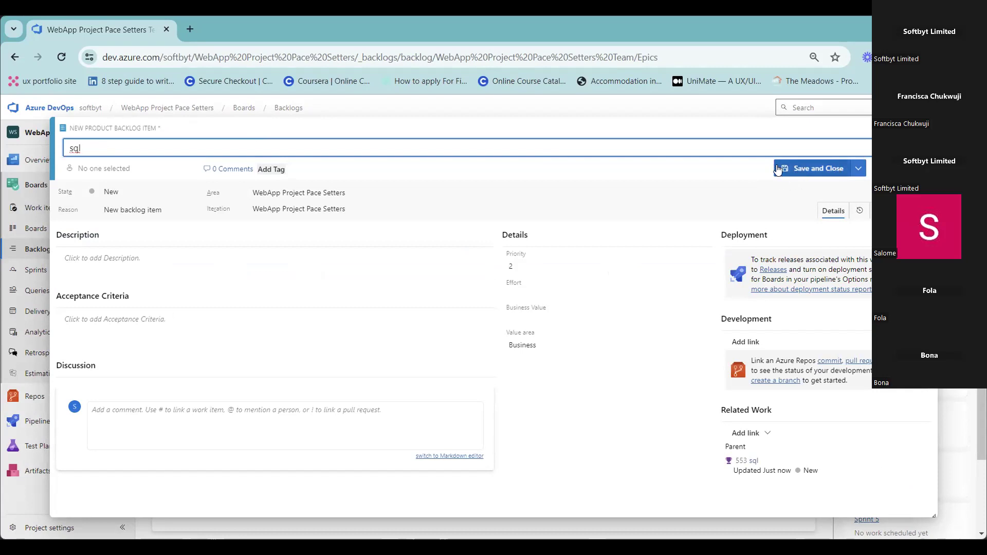
click(858, 174)
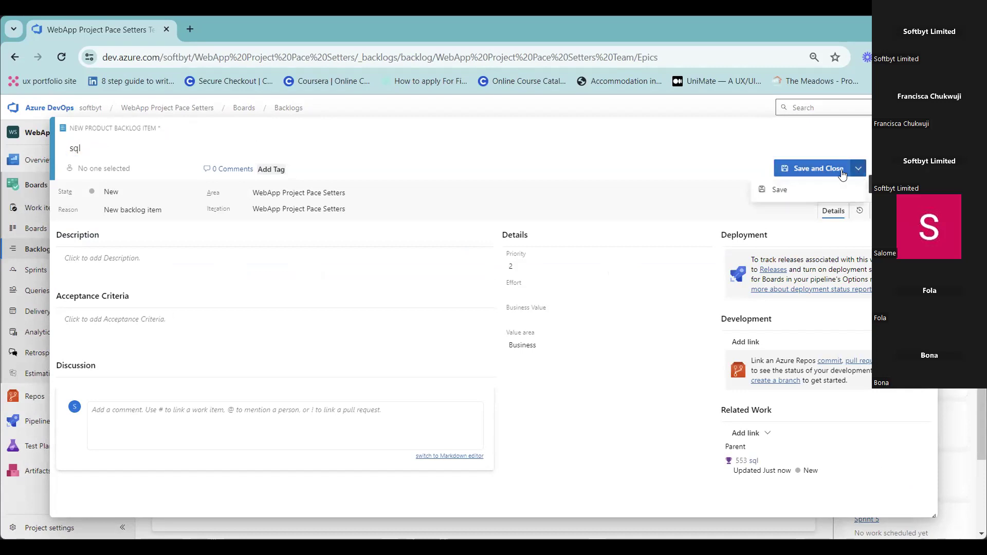
click(777, 191)
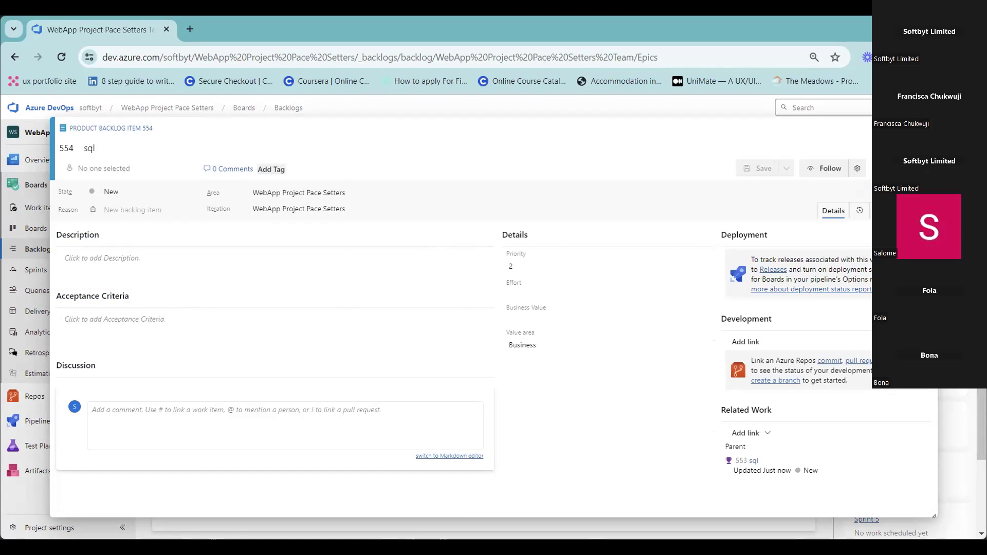
click(925, 129)
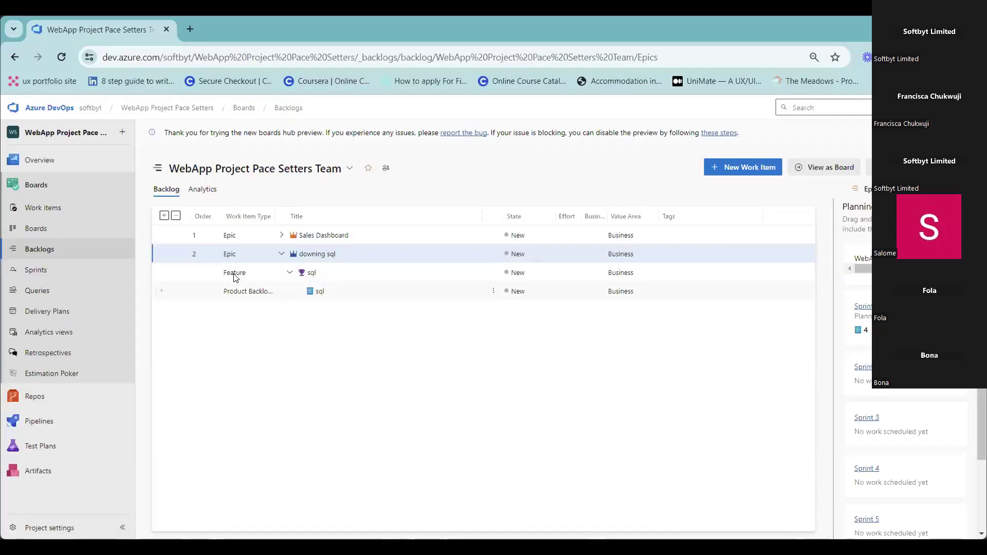
Examine the downing sql epic's details and its child feature and product backlog item in the backlog hierarchy.
click(331, 251)
click(311, 274)
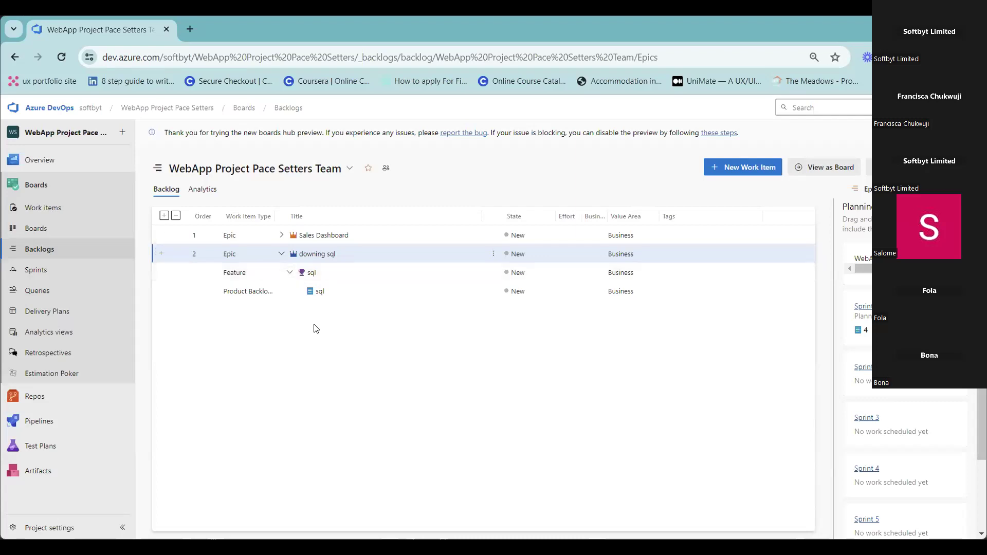
right_click(286, 247)
click(293, 269)
click(324, 254)
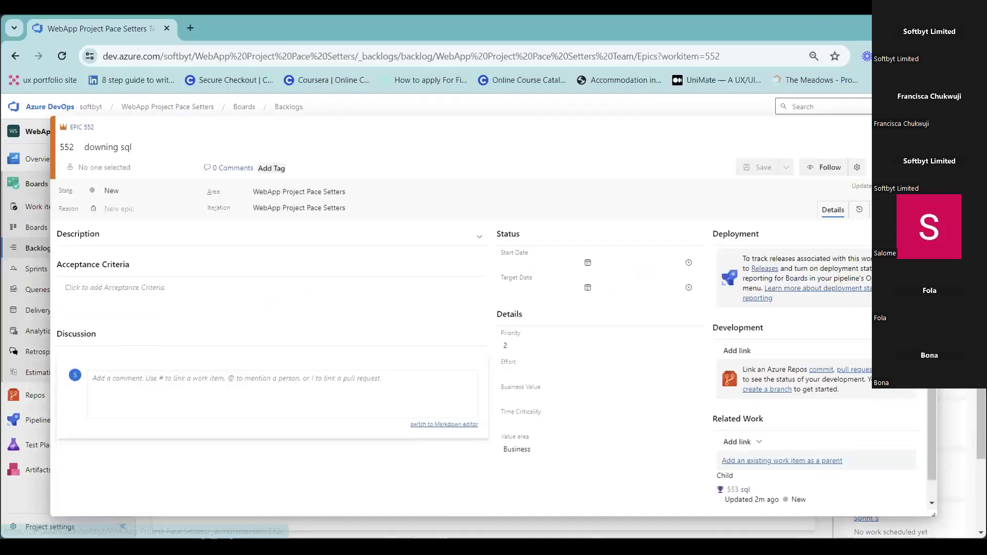
key(Escape)
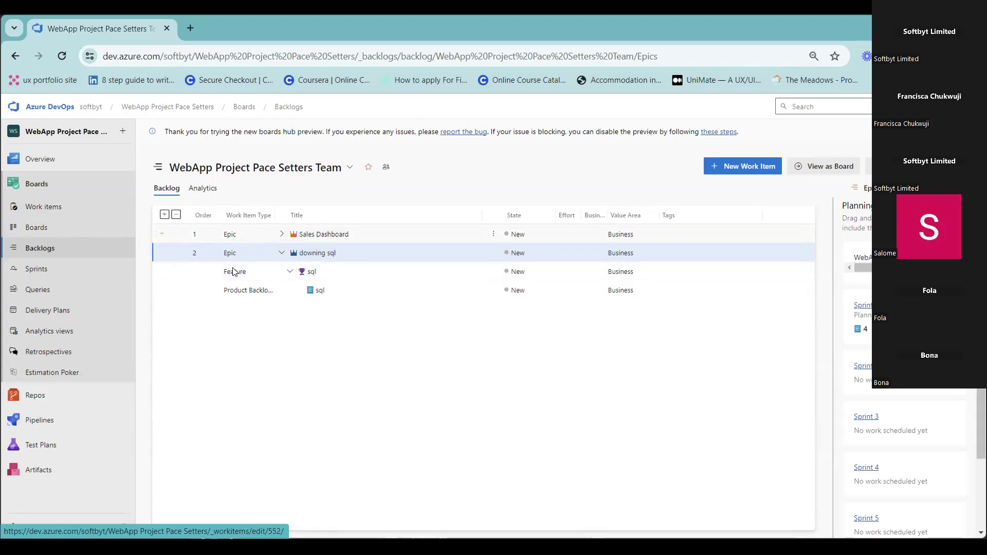
drag(257, 271, 229, 291)
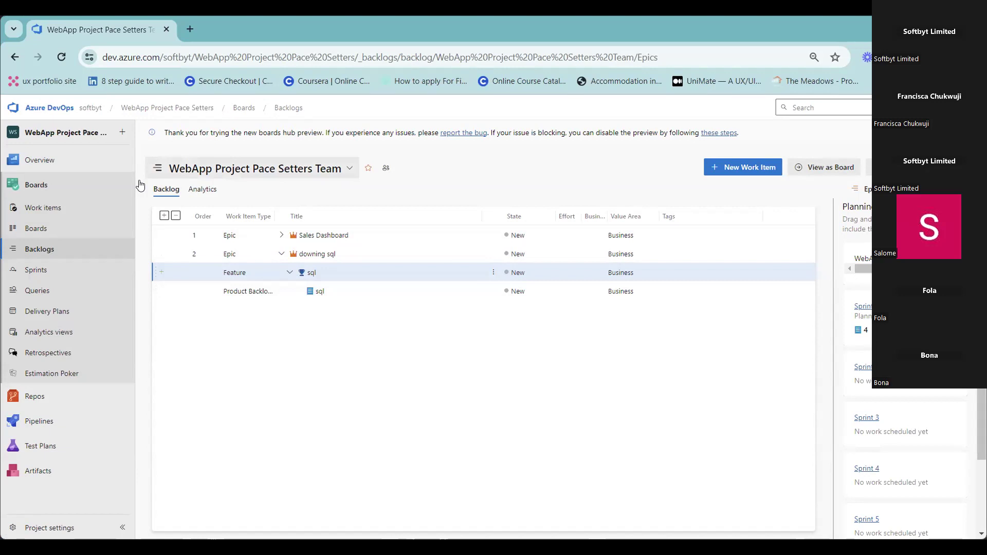
Open the team's board and review the sql item's state choices and its assignee and effort fields.
click(46, 231)
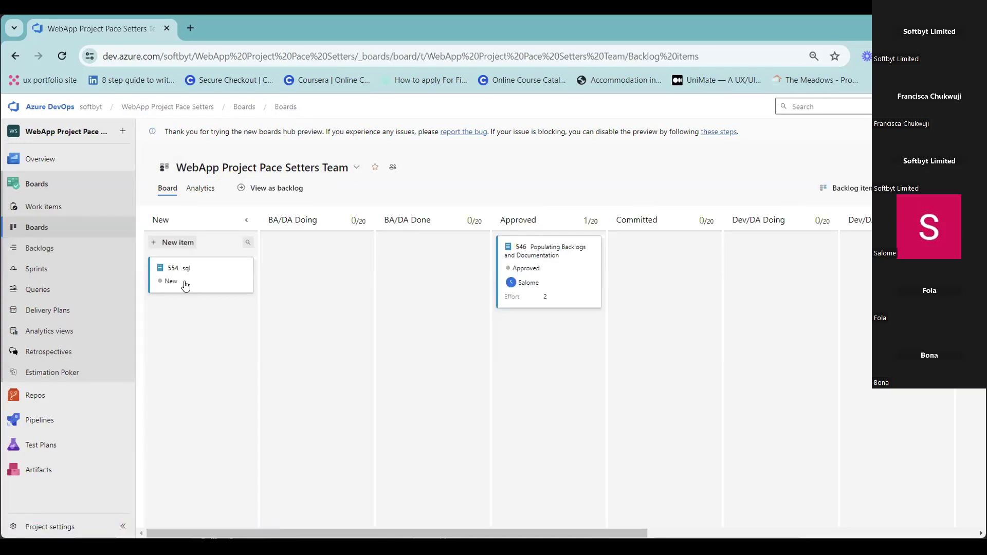
click(178, 283)
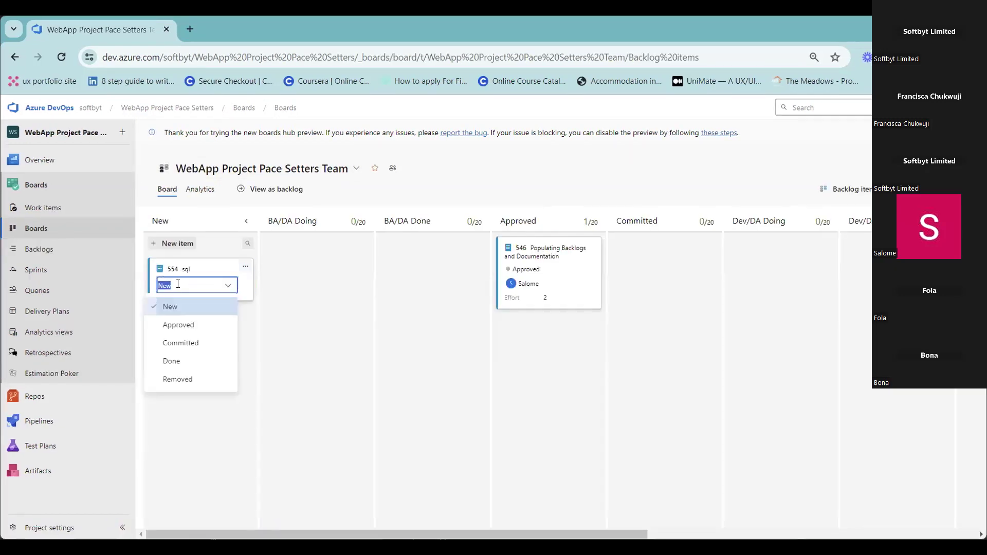
click(293, 291)
click(198, 294)
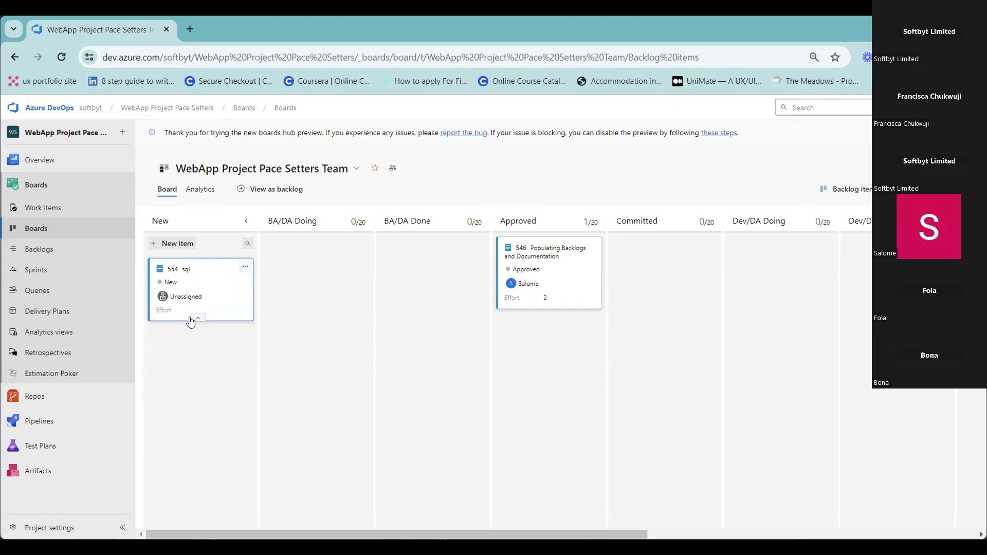
click(198, 319)
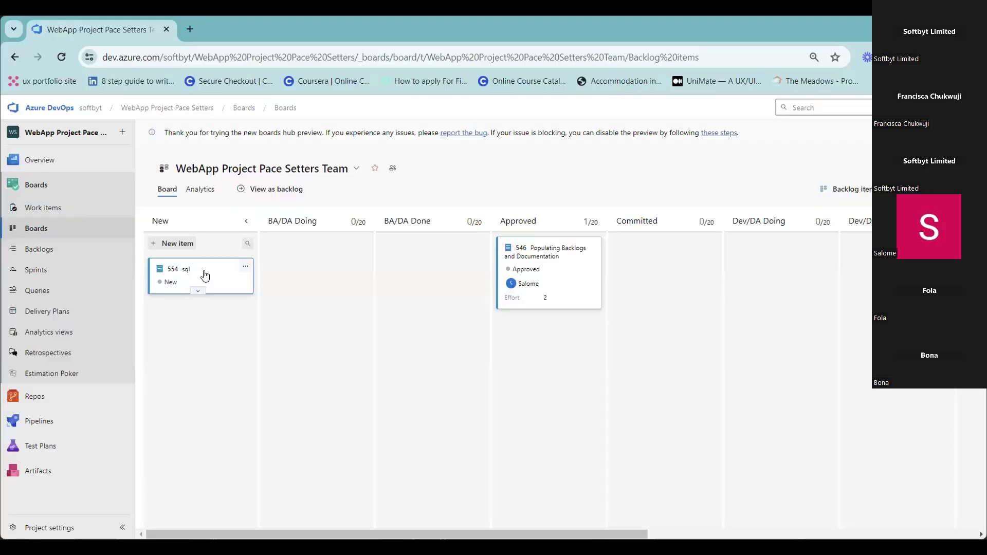
Move the sql item from New to BA/DA Doing and on to BA/DA Done on the team's board.
drag(205, 276, 258, 259)
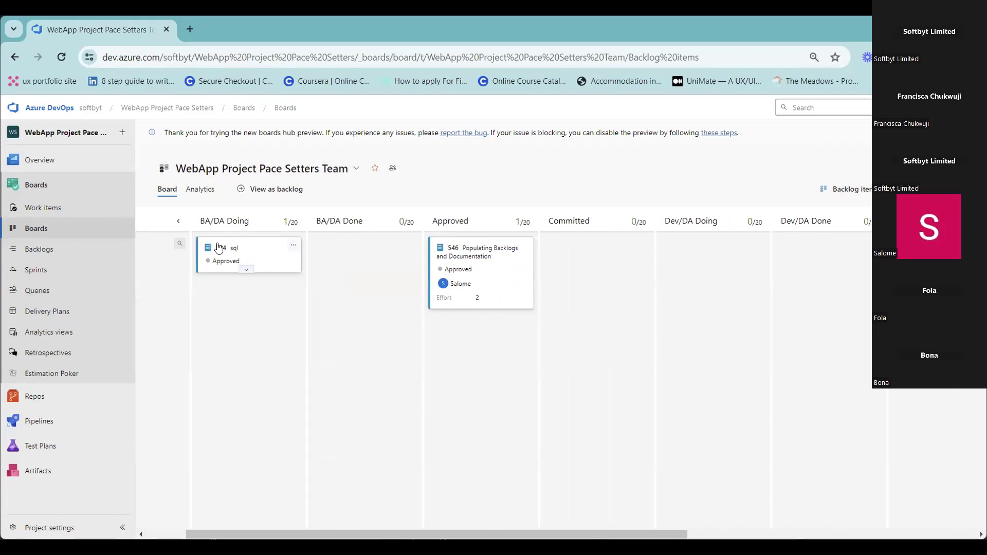
click(256, 257)
drag(257, 257, 364, 253)
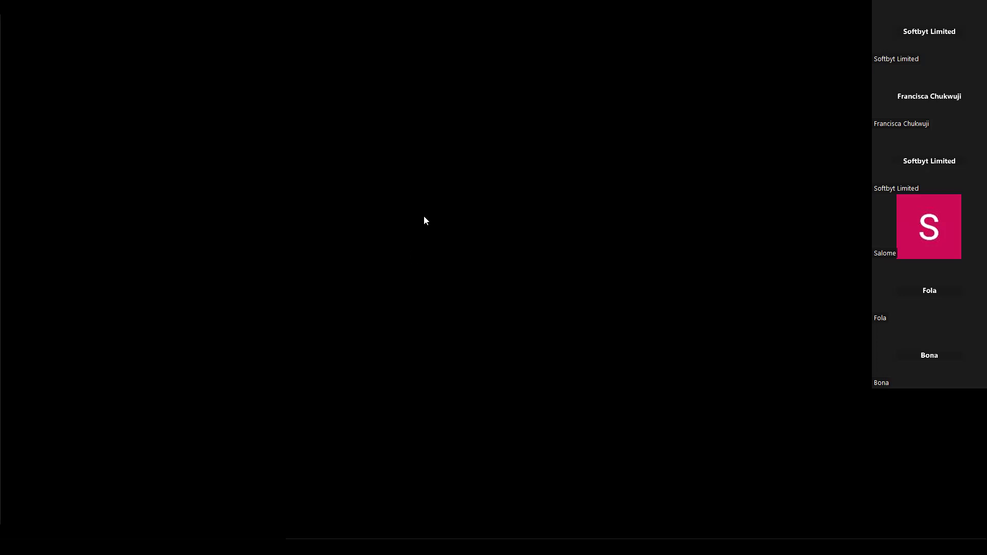
drag(424, 216, 465, 218)
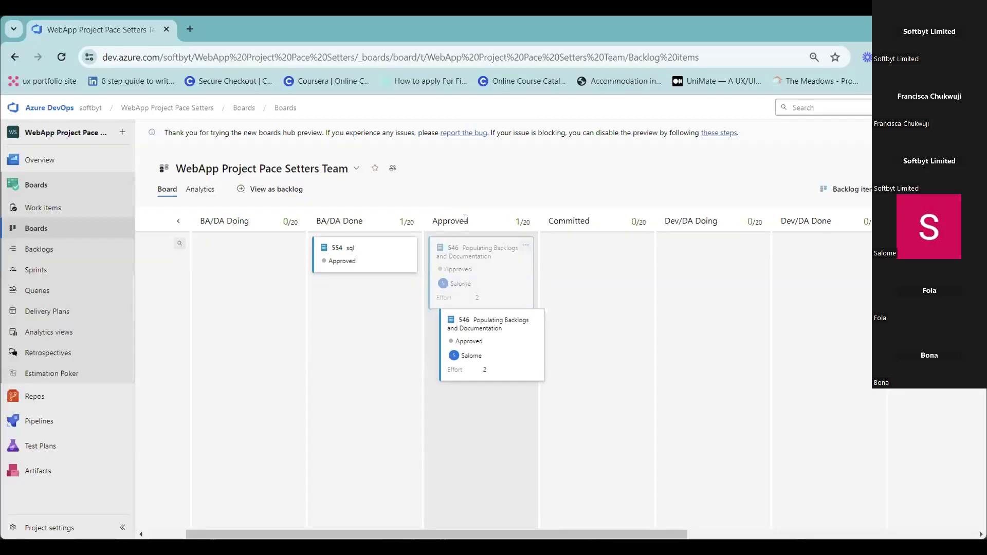
drag(383, 252, 504, 252)
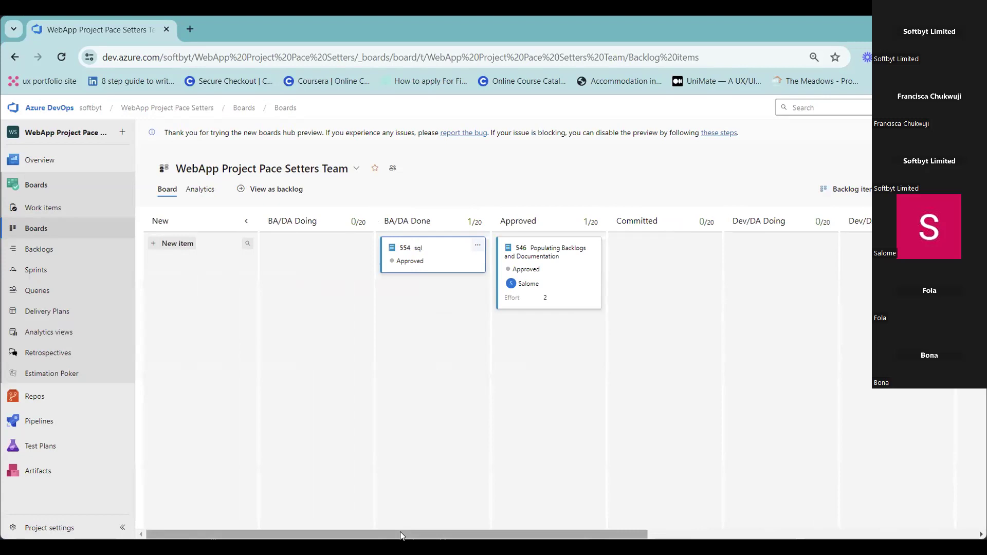
Look through the board's workflow columns from New through the development, QA and UAT stages.
drag(398, 533, 301, 454)
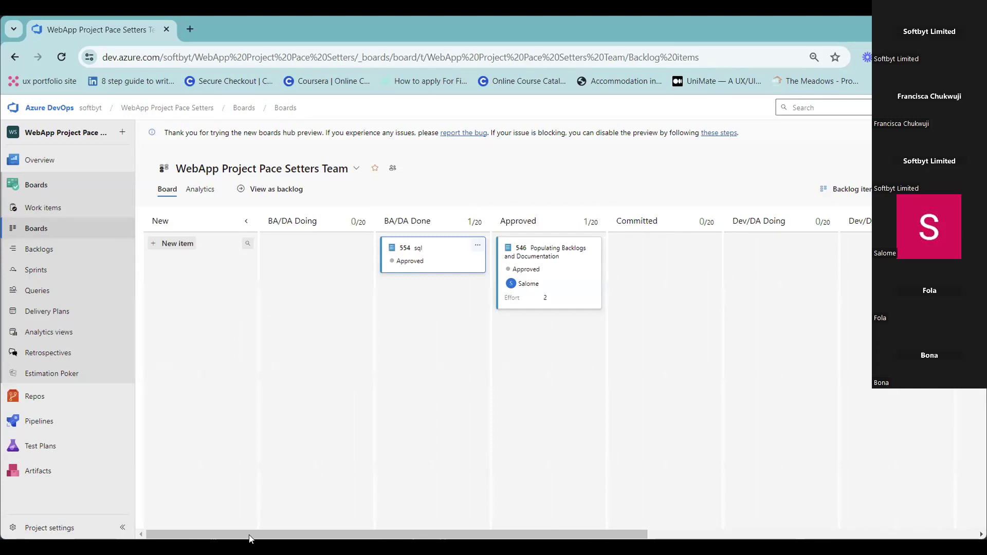
drag(279, 534, 482, 535)
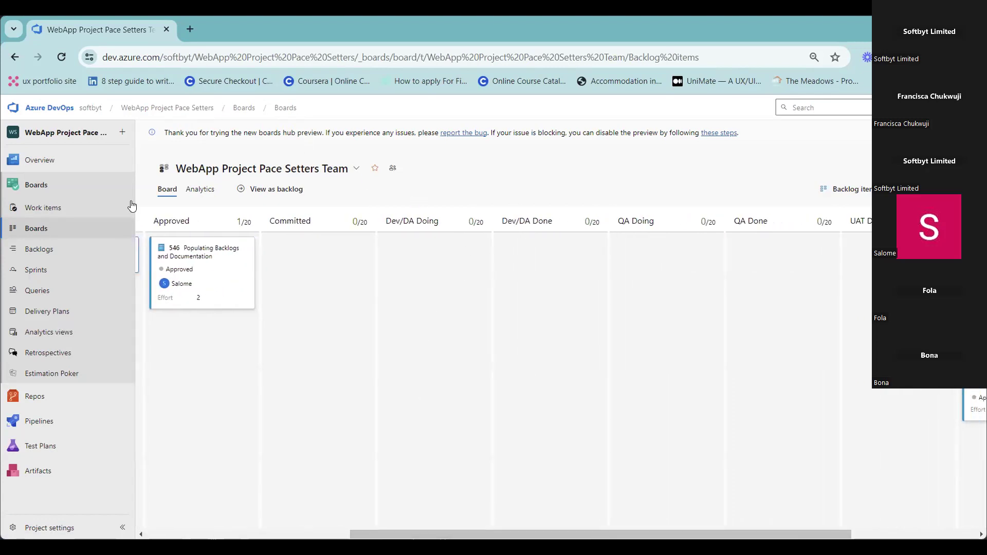
Look over the team board's columns and work item cards from New through UAT Done.
drag(396, 532, 192, 533)
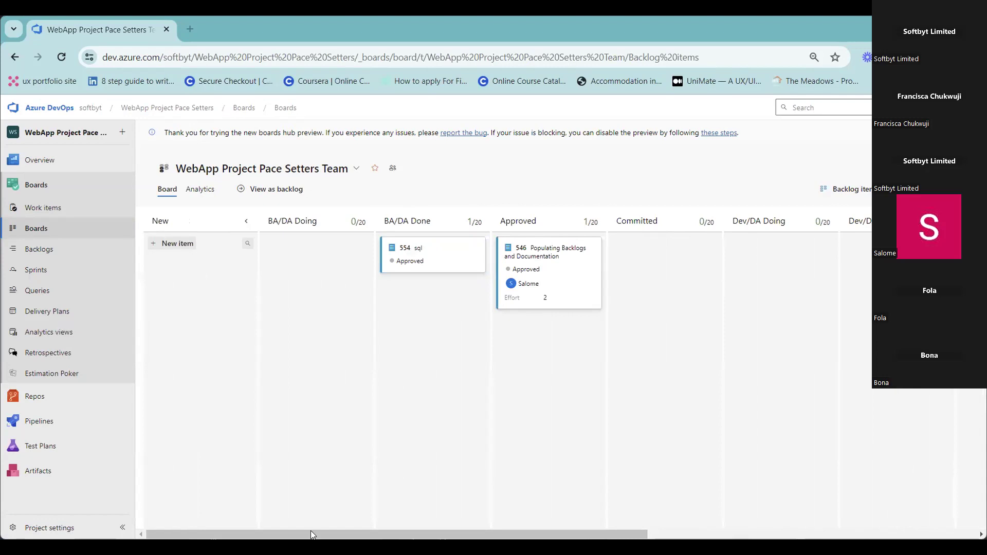
drag(396, 536, 726, 536)
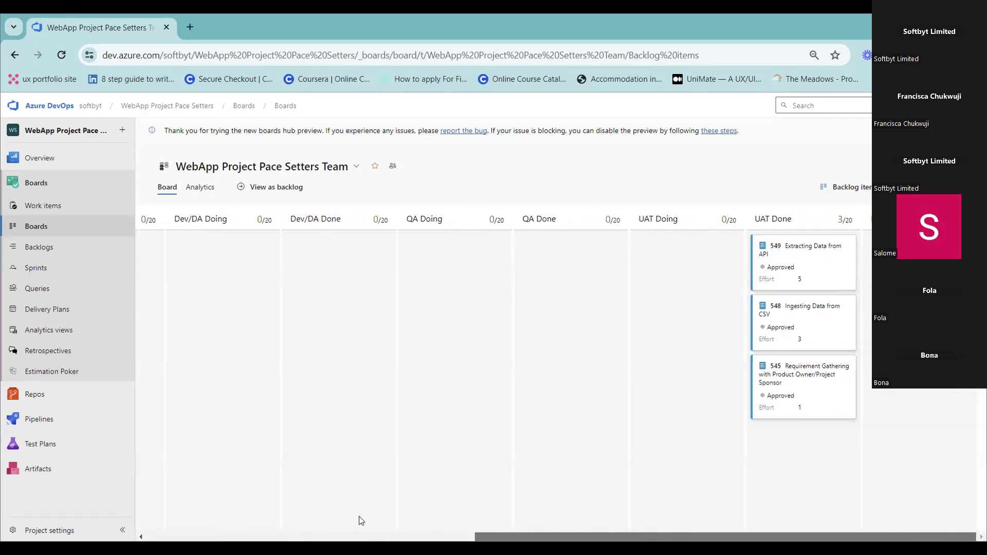
scroll(282, 212, left, 10)
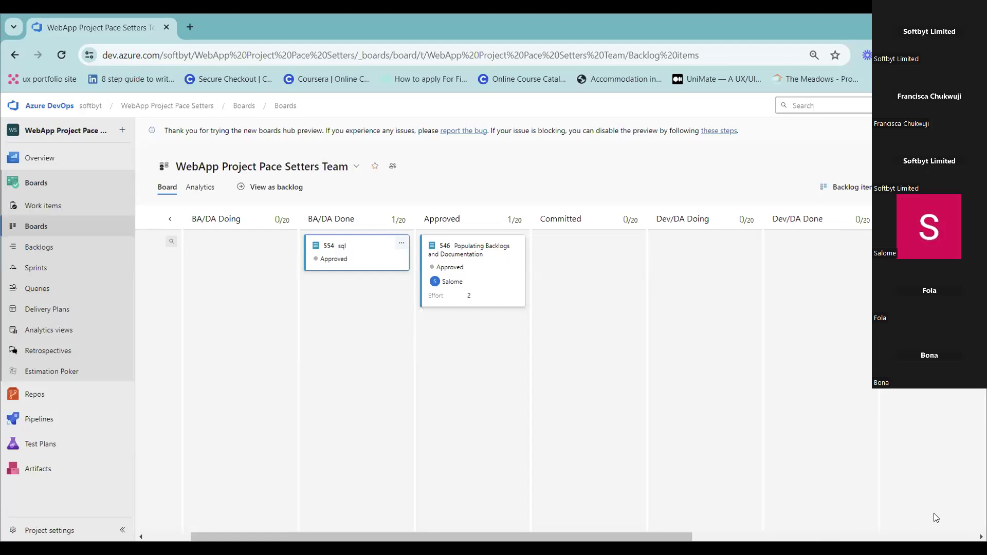
drag(651, 537, 607, 537)
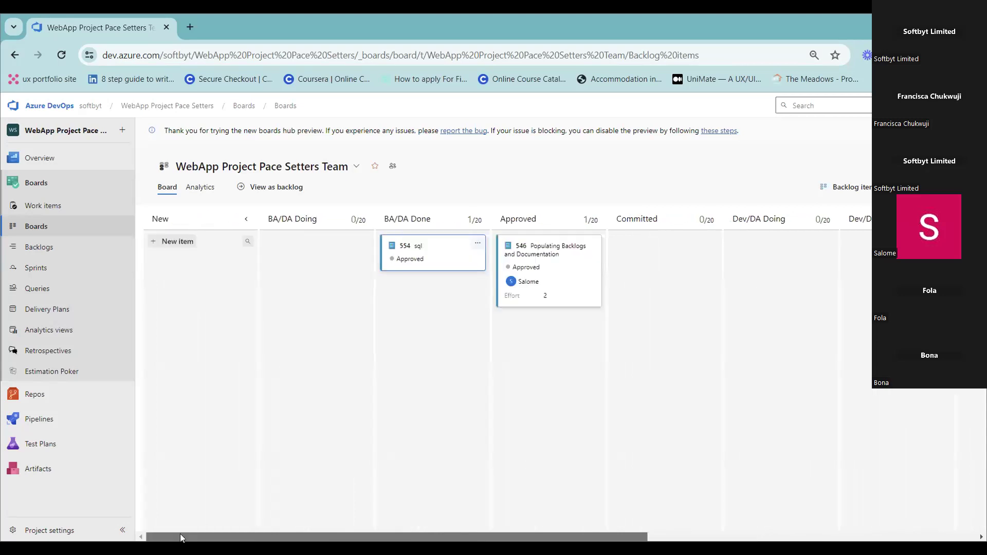
mouse_move(184, 534)
mouse_down()
mouse_move(396, 534)
mouse_move(179, 535)
mouse_up()
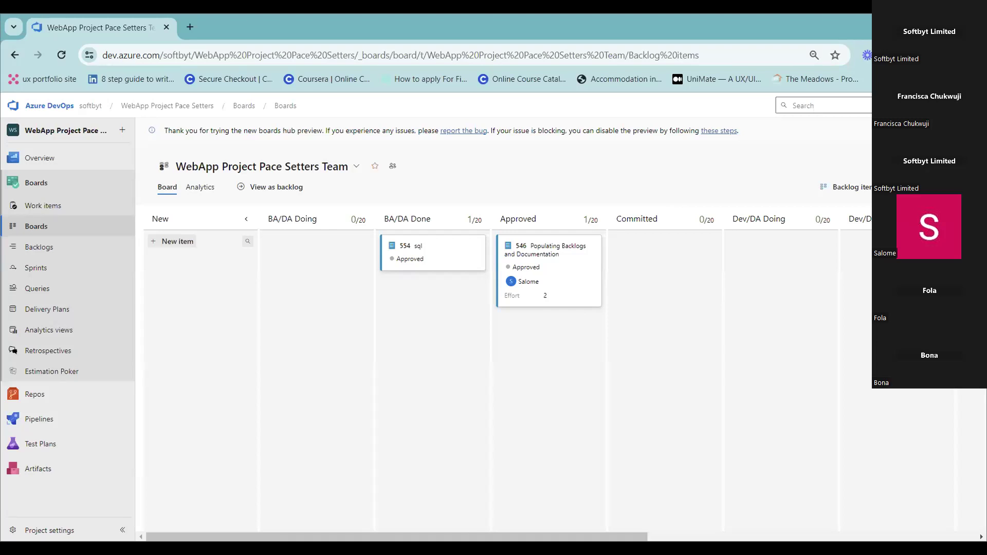
scroll(451, 238, right, 4)
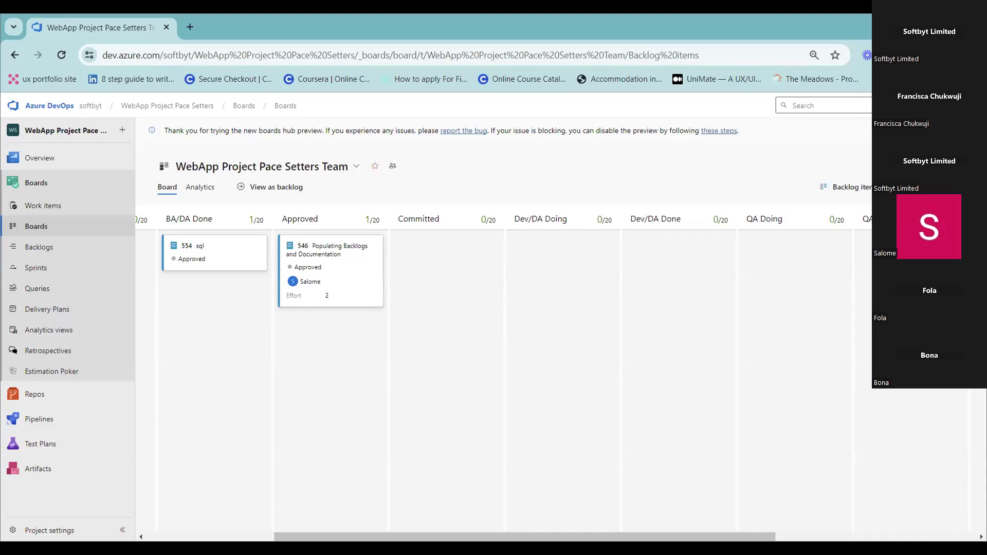
drag(398, 536, 600, 529)
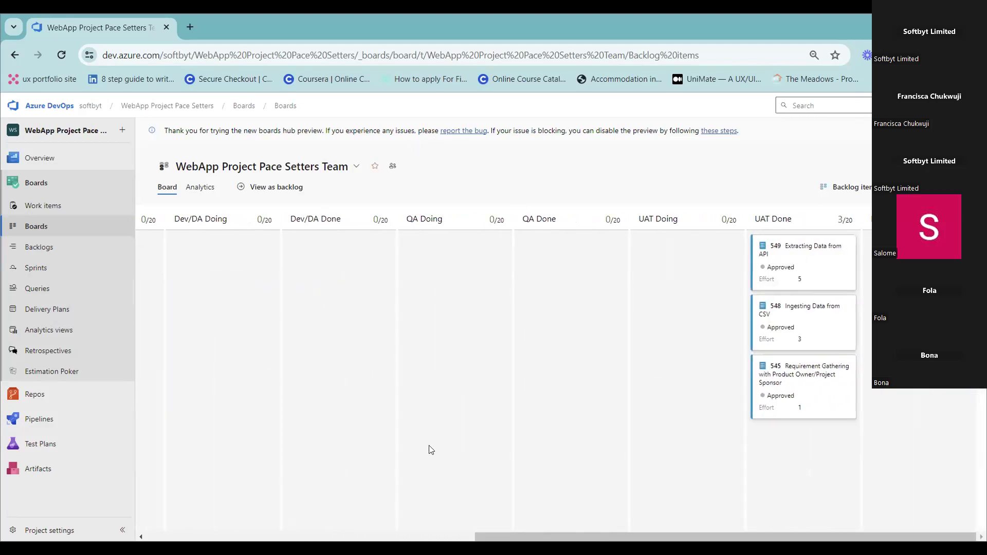
drag(501, 534, 130, 528)
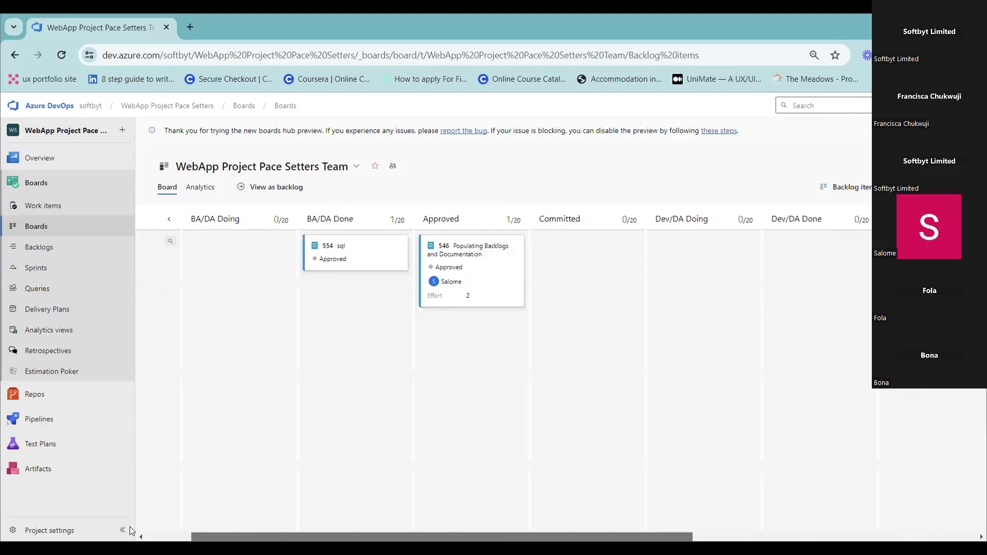
drag(267, 530, 130, 529)
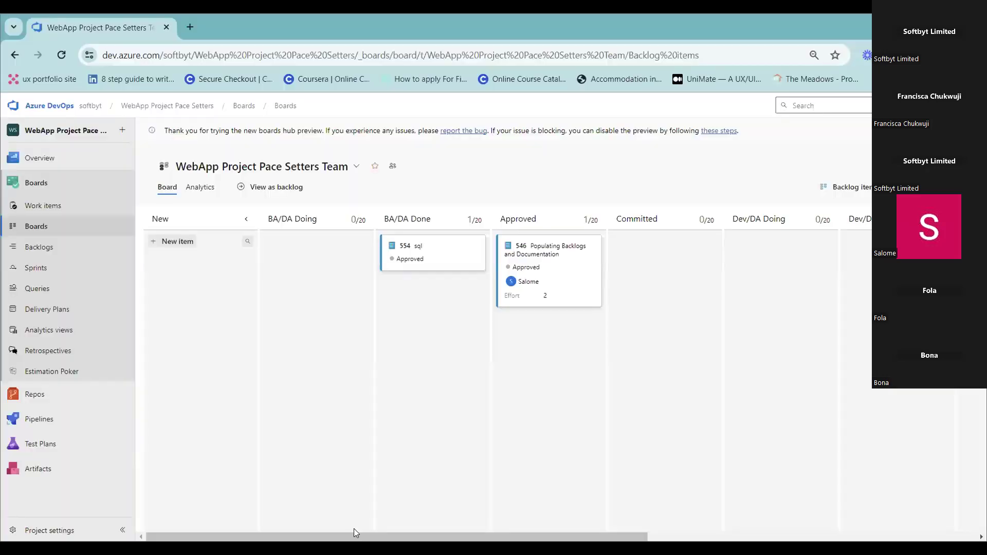
drag(354, 530, 439, 530)
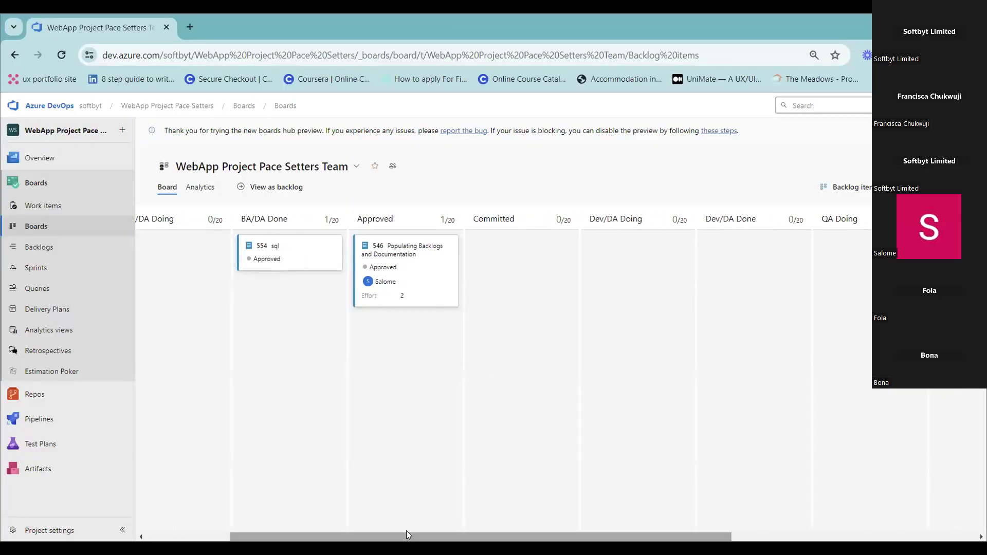
Examine the board stages from Approved through QA Doing, QA Done and UAT Doing to the cards in UAT Done.
drag(406, 535, 511, 530)
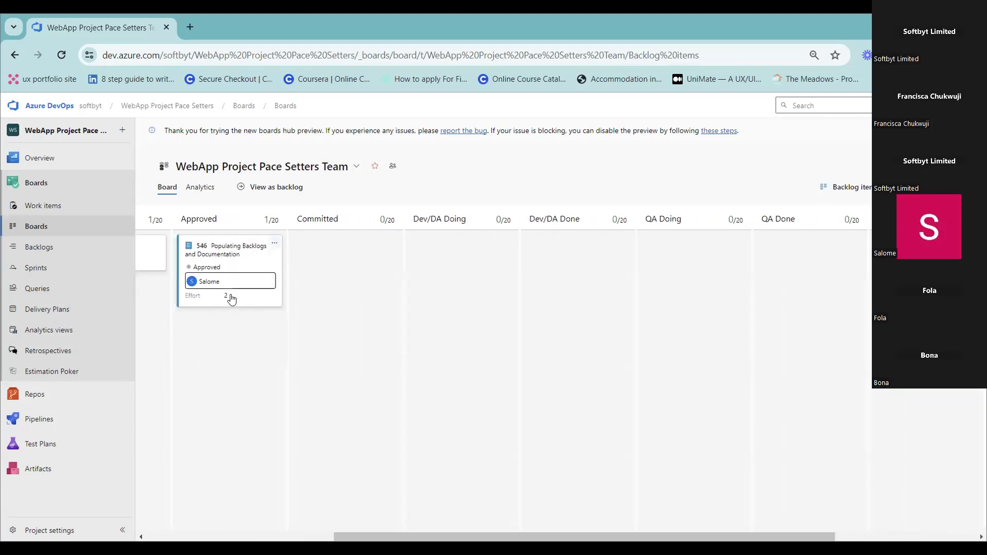
click(294, 183)
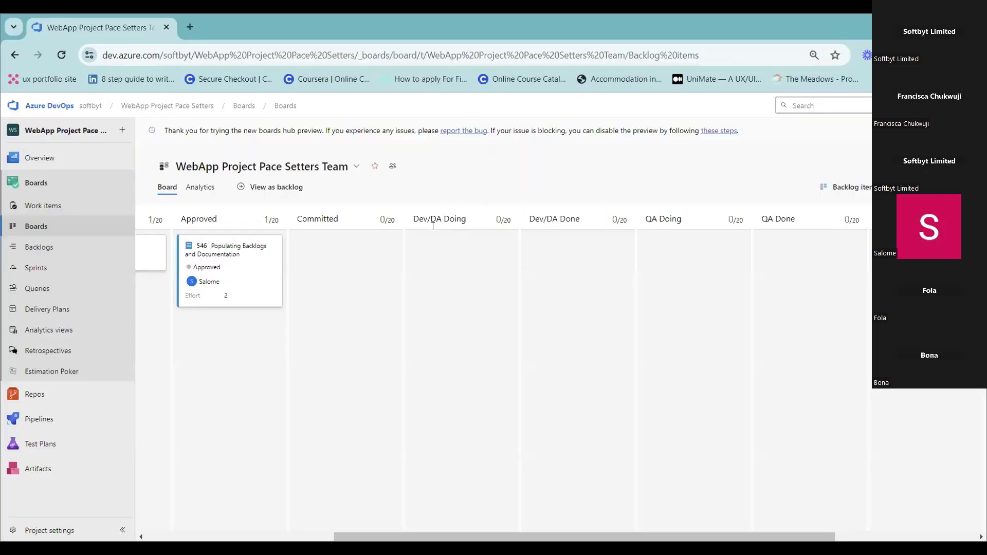
drag(632, 537, 743, 537)
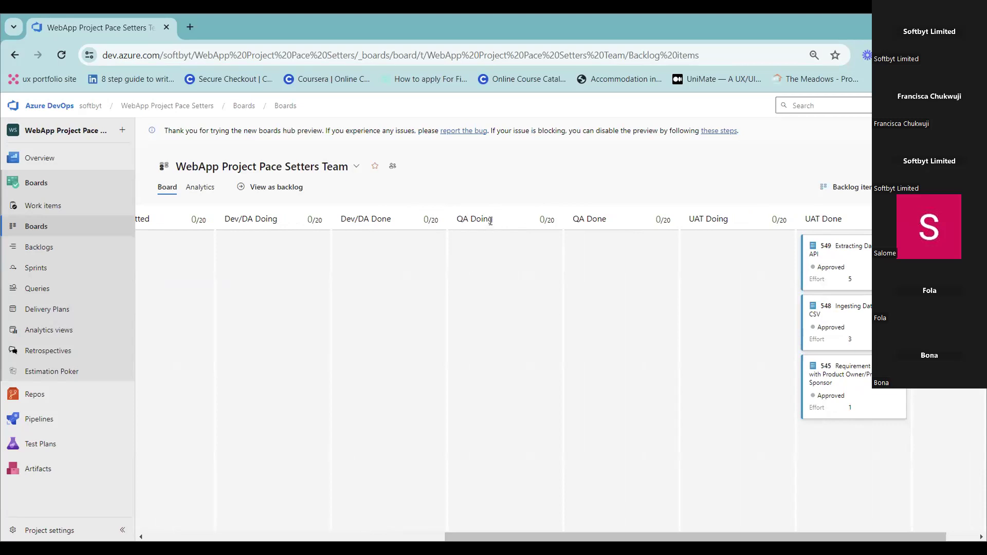
drag(490, 219, 458, 221)
drag(573, 220, 608, 220)
drag(725, 219, 670, 225)
double_click(706, 219)
click(728, 216)
drag(625, 535, 731, 533)
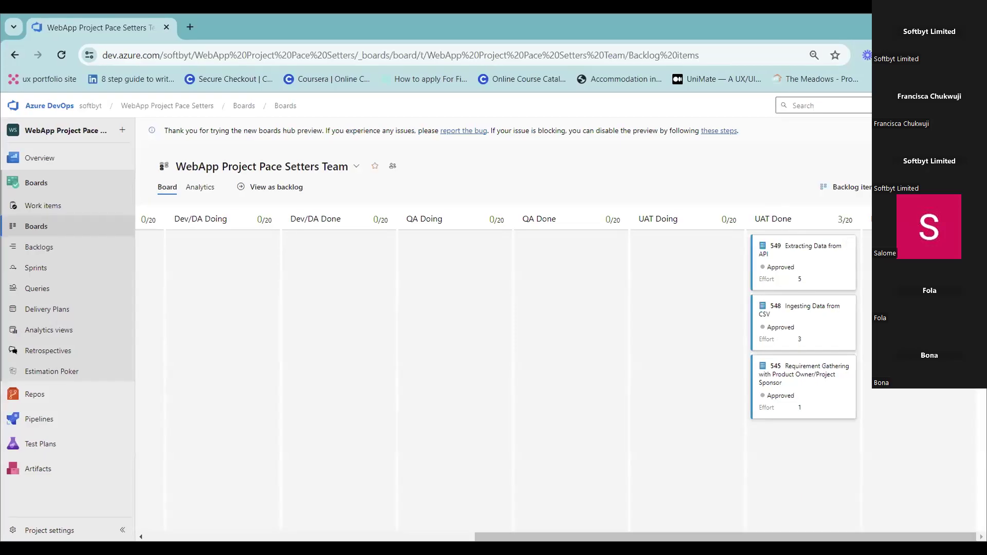
click(969, 219)
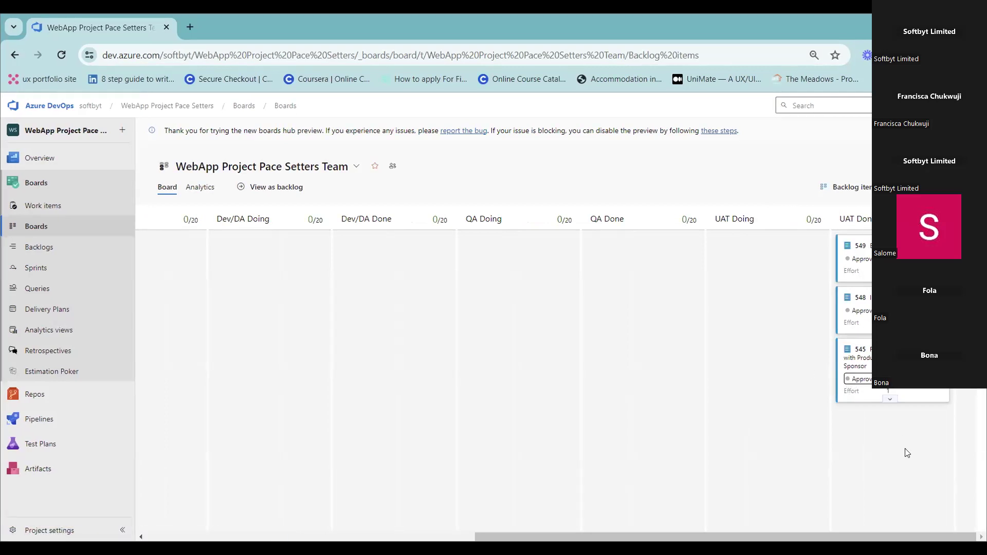
Reveal the empty fields on the sql card in the BA/DA Done column, and collapse the card again.
drag(871, 536, 371, 470)
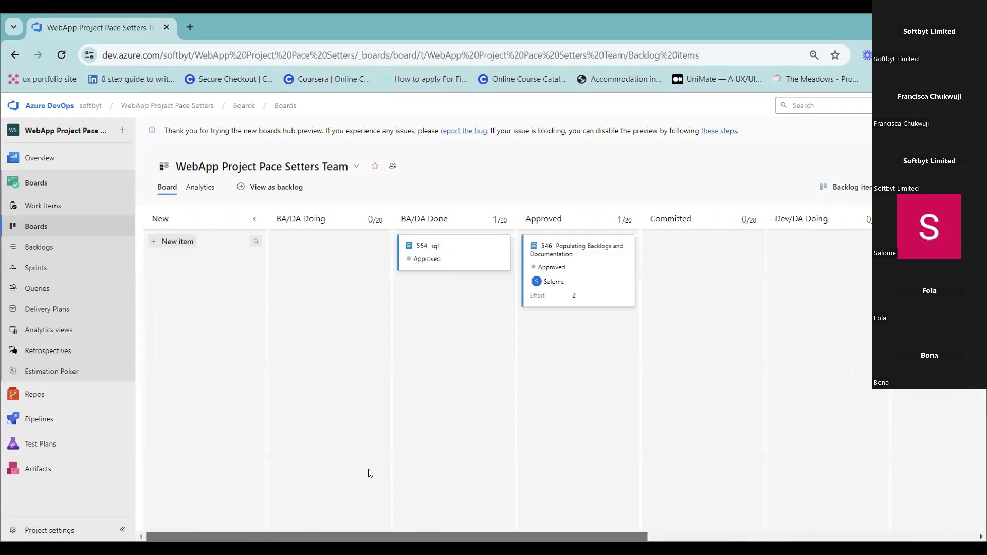
mouse_move(481, 250)
mouse_down()
mouse_move(439, 248)
mouse_move(471, 254)
mouse_move(478, 267)
mouse_move(476, 252)
mouse_move(636, 272)
mouse_move(466, 260)
mouse_move(472, 277)
mouse_move(475, 253)
mouse_move(467, 292)
mouse_up()
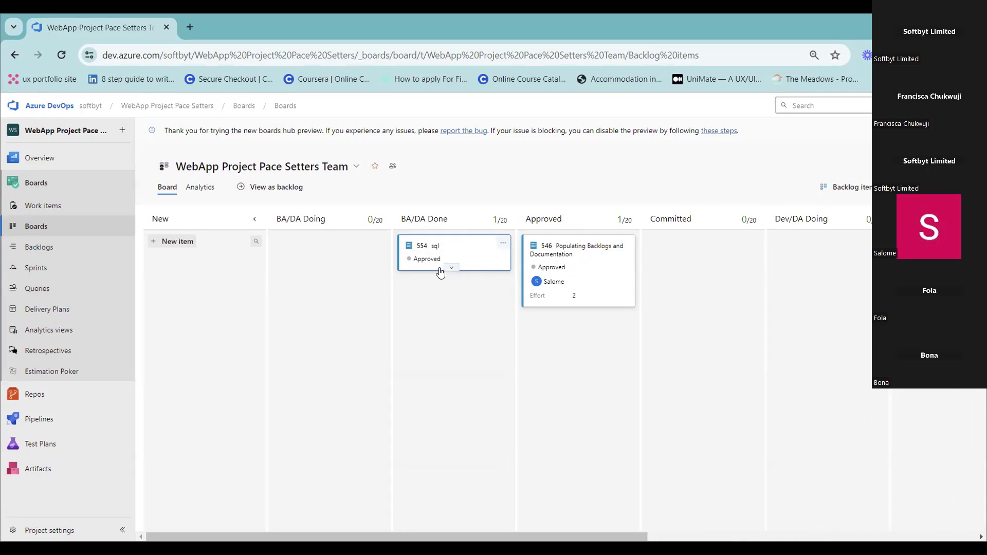
click(450, 268)
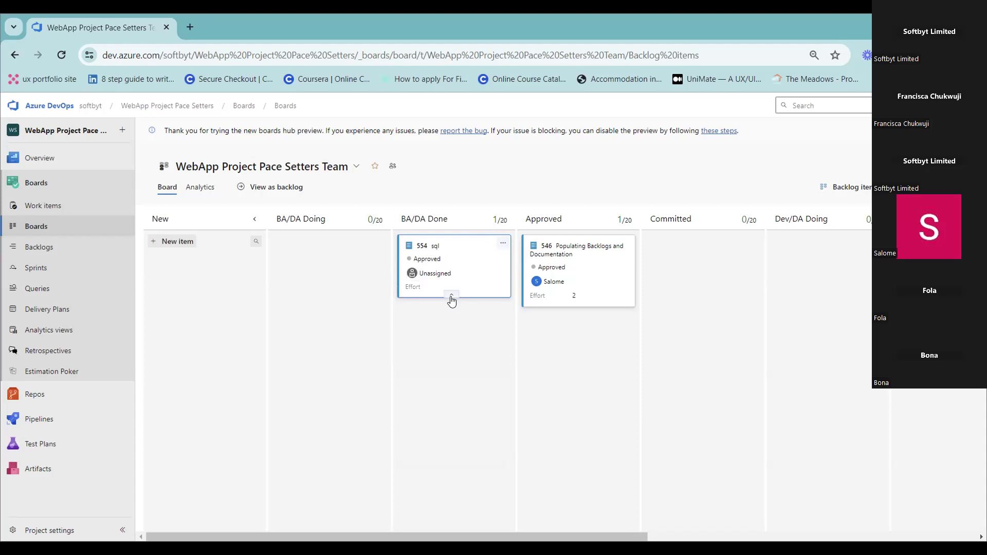
click(453, 298)
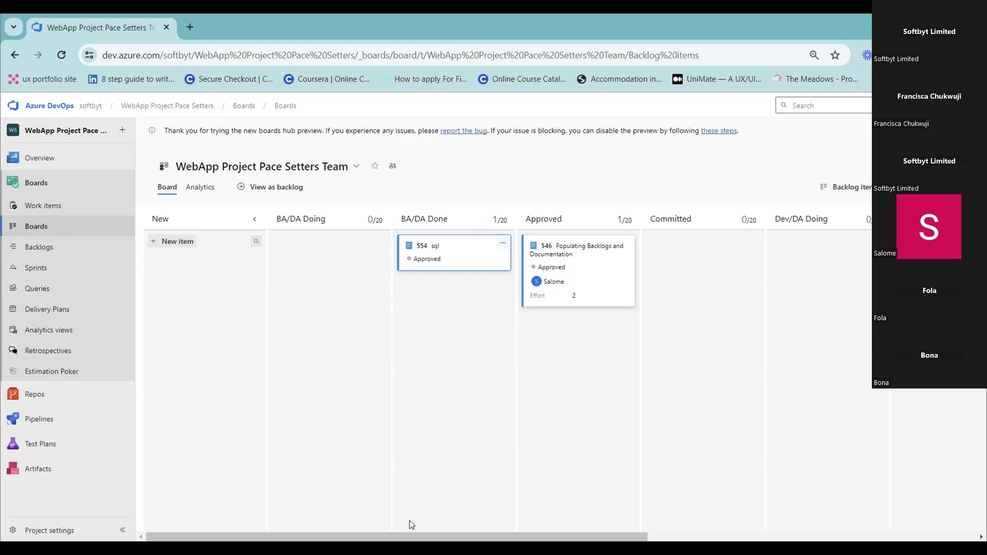
Compare the early board stages around the sql card with the development, QA and UAT stages.
scroll(337, 530, right, 10)
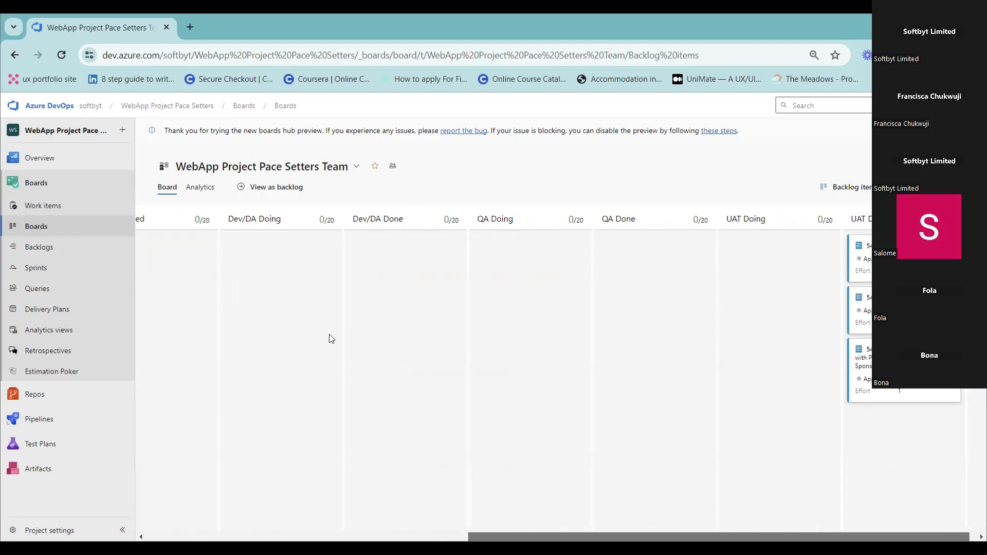
scroll(304, 342, left, 5)
scroll(275, 348, left, 5)
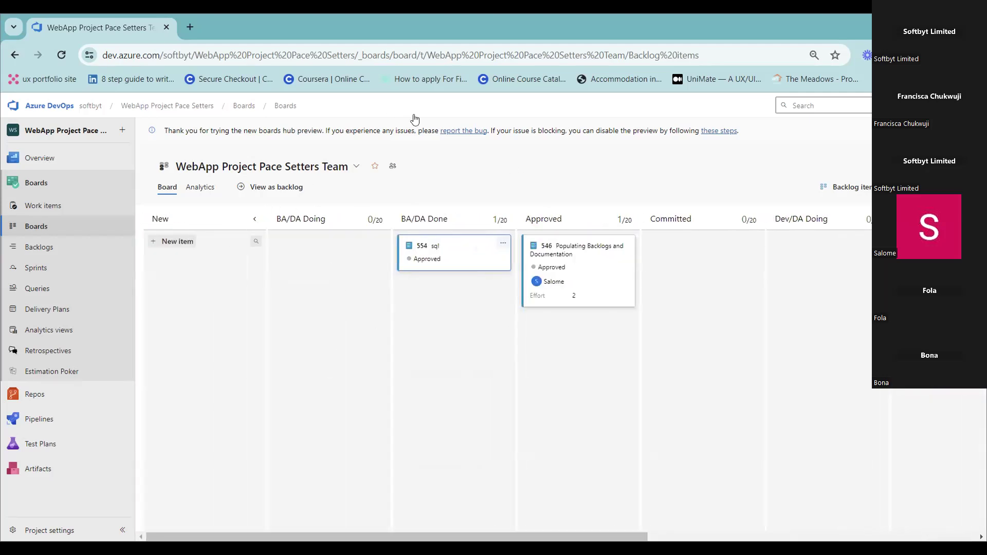
drag(447, 257, 469, 275)
drag(431, 536, 760, 537)
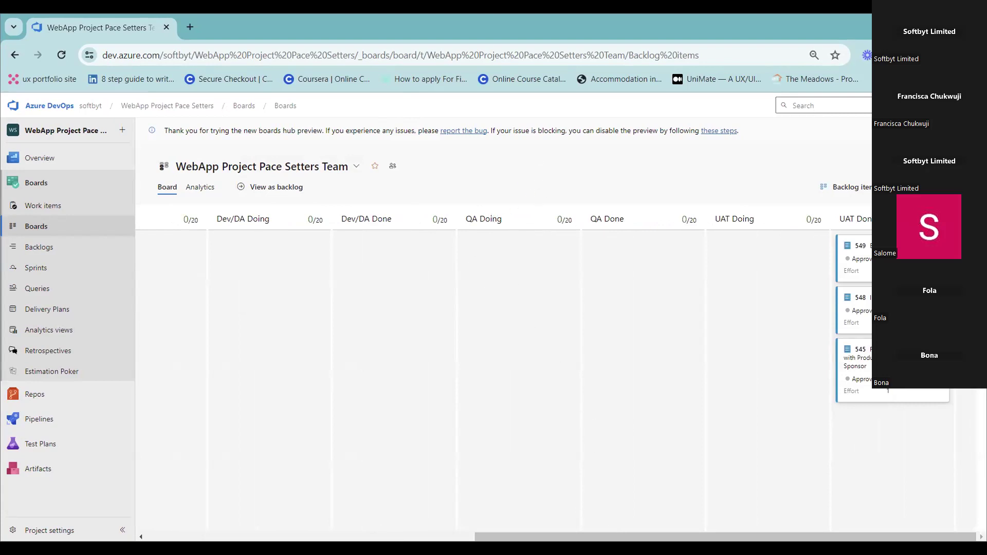
drag(601, 536, 252, 537)
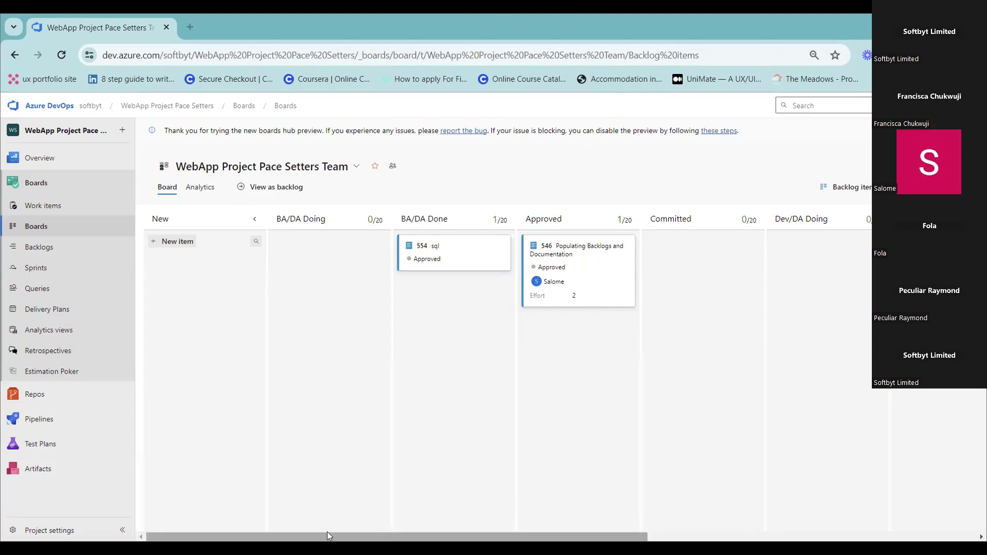
mouse_move(411, 532)
mouse_down()
mouse_move(741, 534)
mouse_move(401, 535)
mouse_up()
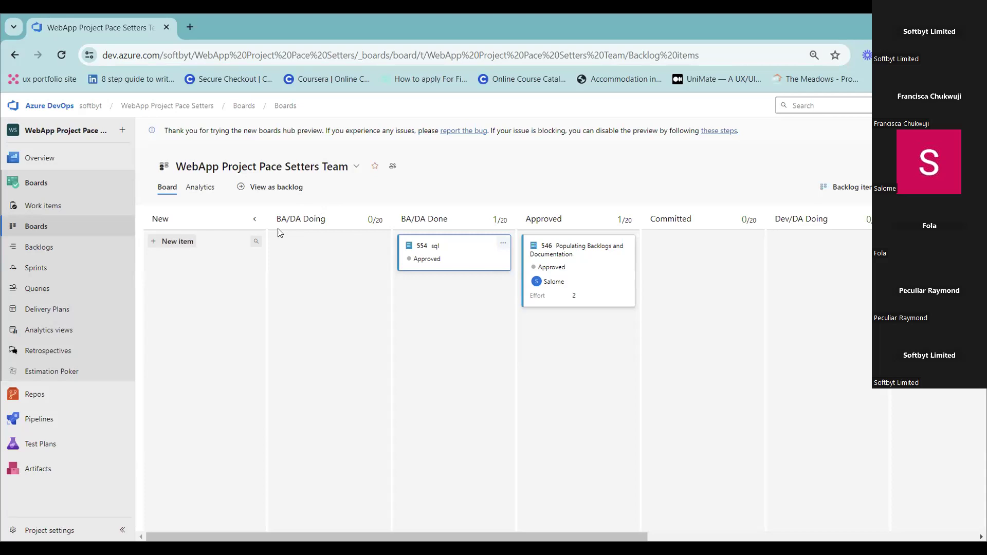
Examine the BA/DA Doing column and compare it with the QA Doing column.
drag(276, 220, 322, 258)
click(324, 258)
drag(286, 217, 266, 235)
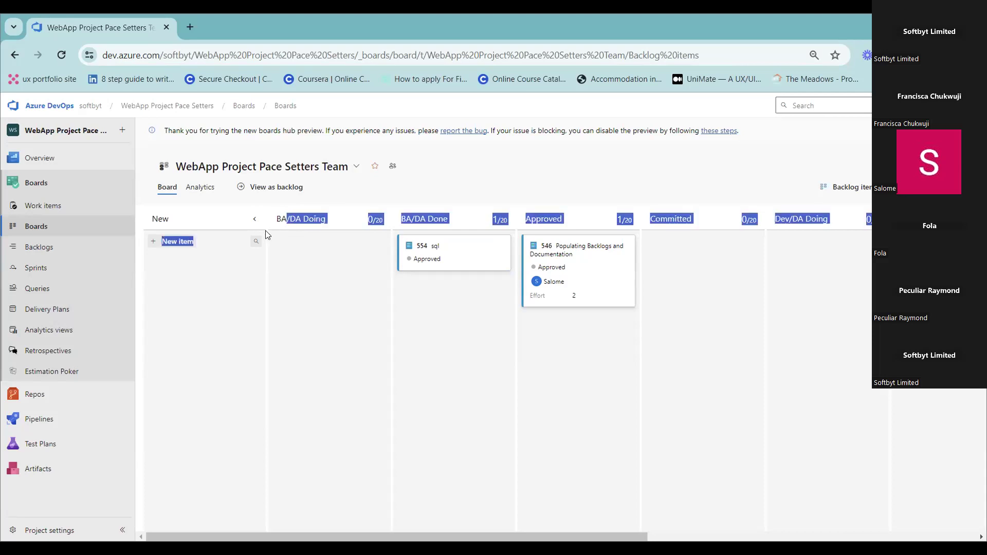
click(282, 242)
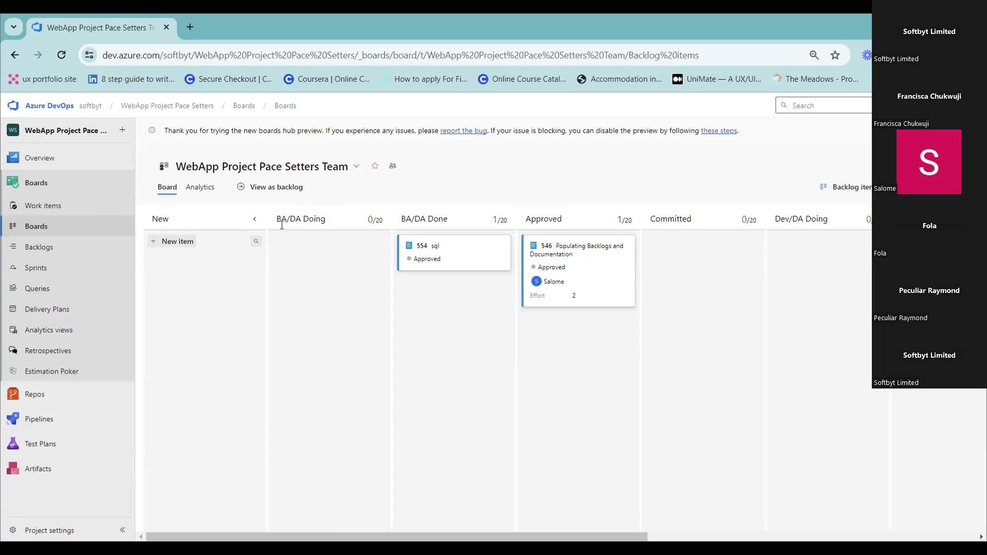
double_click(278, 220)
click(285, 277)
drag(499, 537, 836, 407)
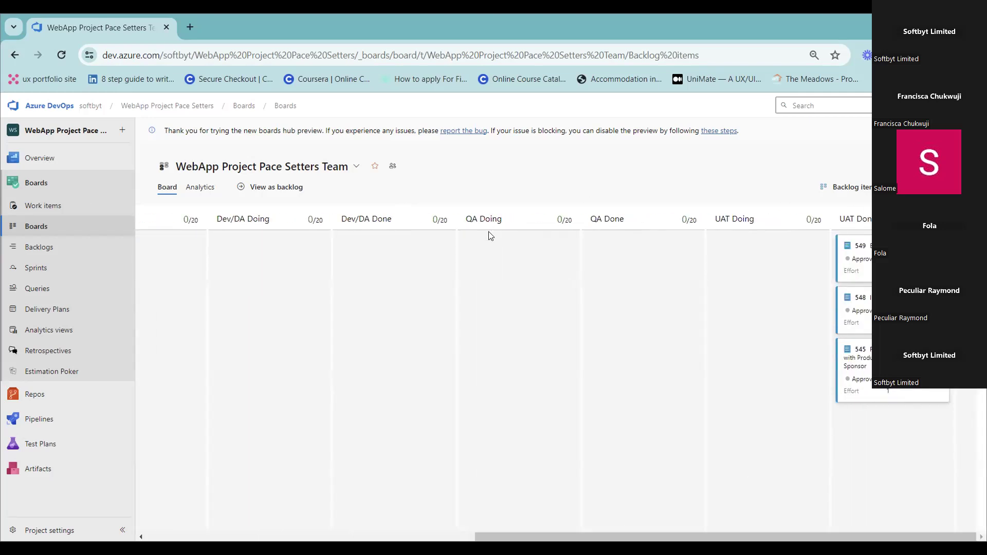
drag(503, 221, 235, 337)
click(238, 338)
drag(481, 530, 177, 521)
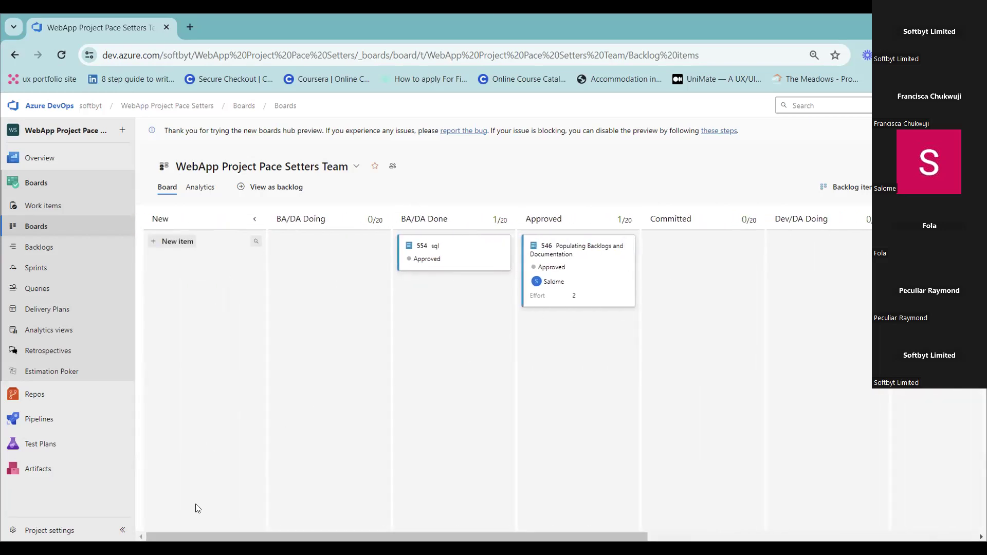
Examine the BA/DA Done column, highlighting the BA part of its heading.
mouse_move(198, 536)
mouse_down()
mouse_move(235, 537)
mouse_move(196, 536)
mouse_up()
mouse_move(266, 532)
mouse_down()
mouse_move(393, 533)
mouse_move(264, 533)
mouse_up()
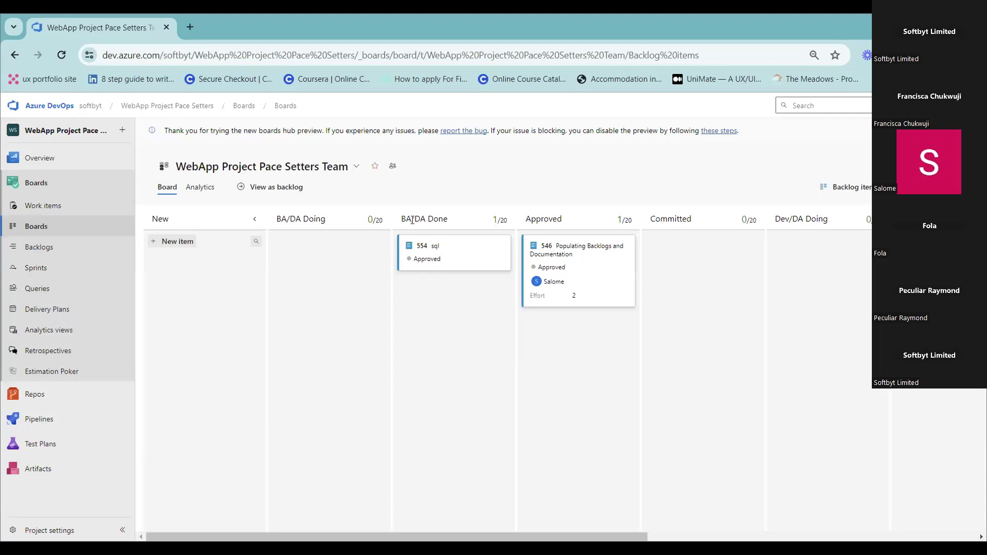
drag(412, 220, 401, 221)
drag(330, 536, 300, 516)
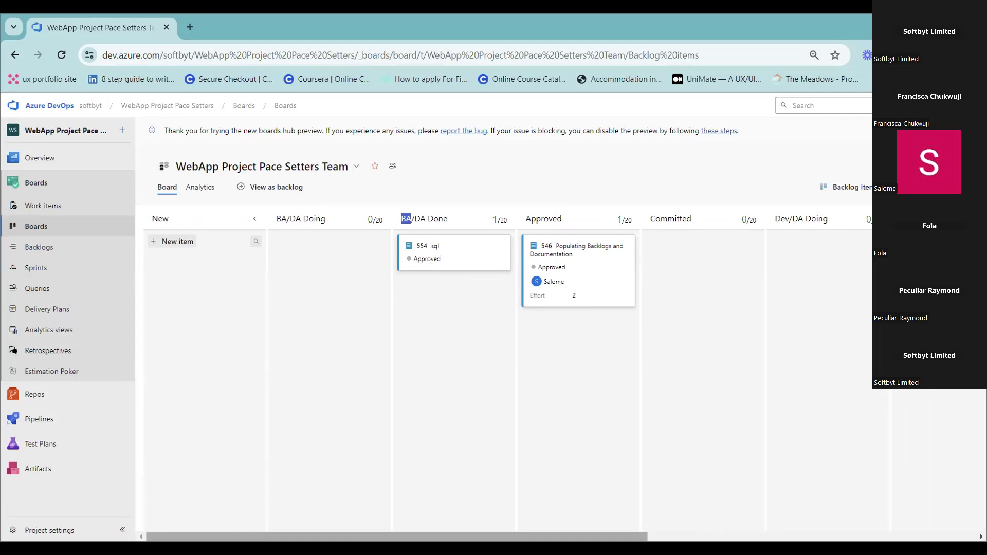
mouse_move(295, 537)
mouse_down()
mouse_move(347, 536)
mouse_move(295, 529)
mouse_up()
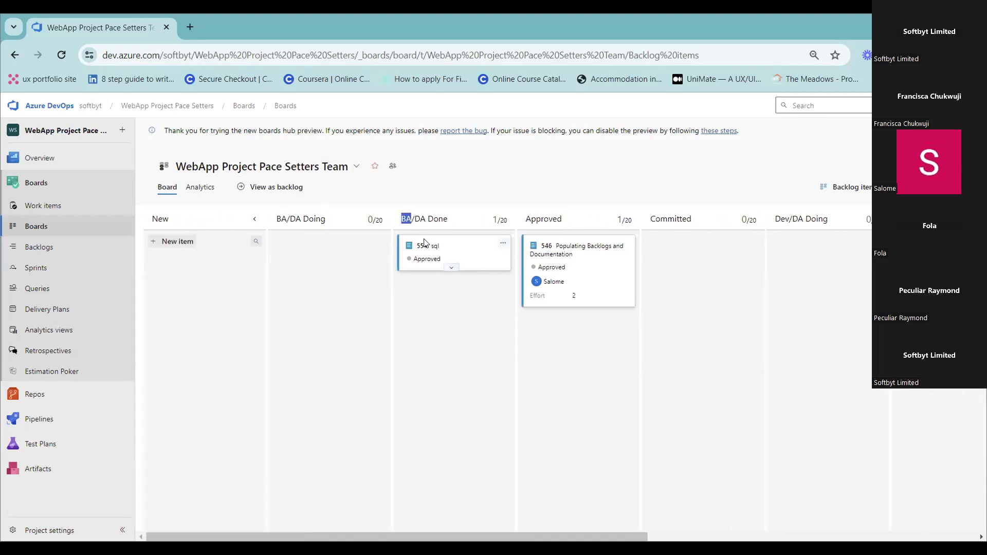
click(455, 206)
drag(412, 220, 401, 227)
drag(410, 536, 417, 522)
Review the sequence of board stages from BA/DA Done and Approved through development and QA to UAT Done.
drag(488, 536, 810, 536)
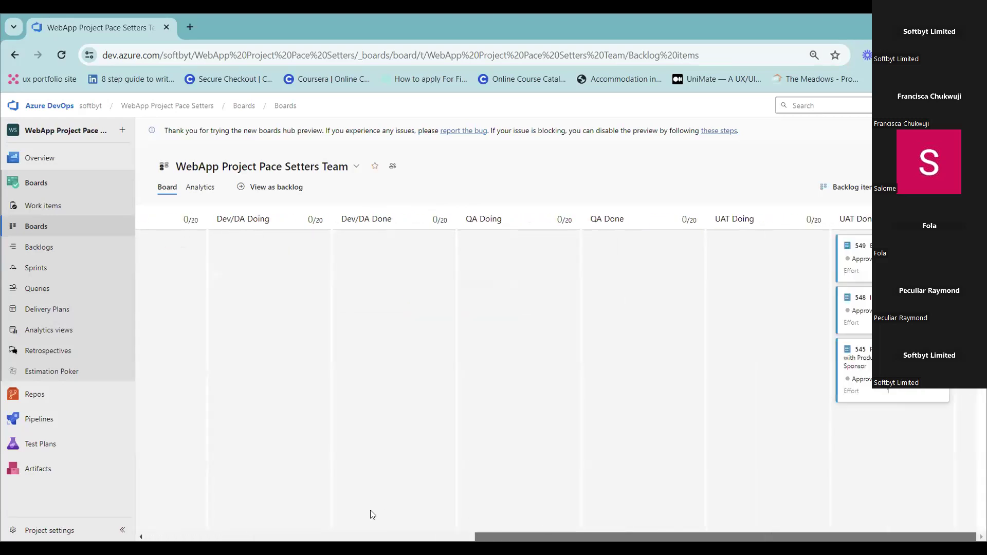
drag(241, 512, 269, 402)
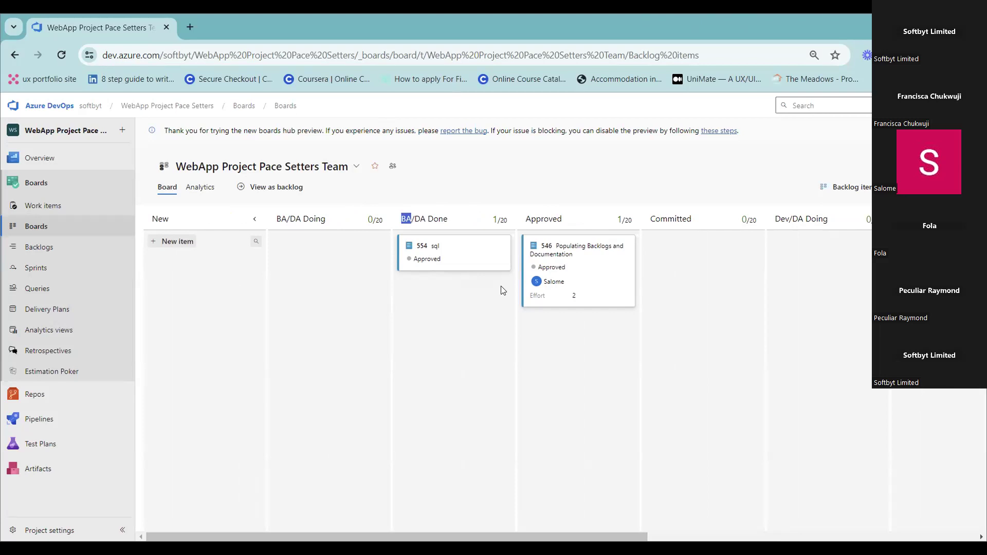
click(288, 185)
drag(397, 537, 228, 515)
drag(412, 537, 646, 487)
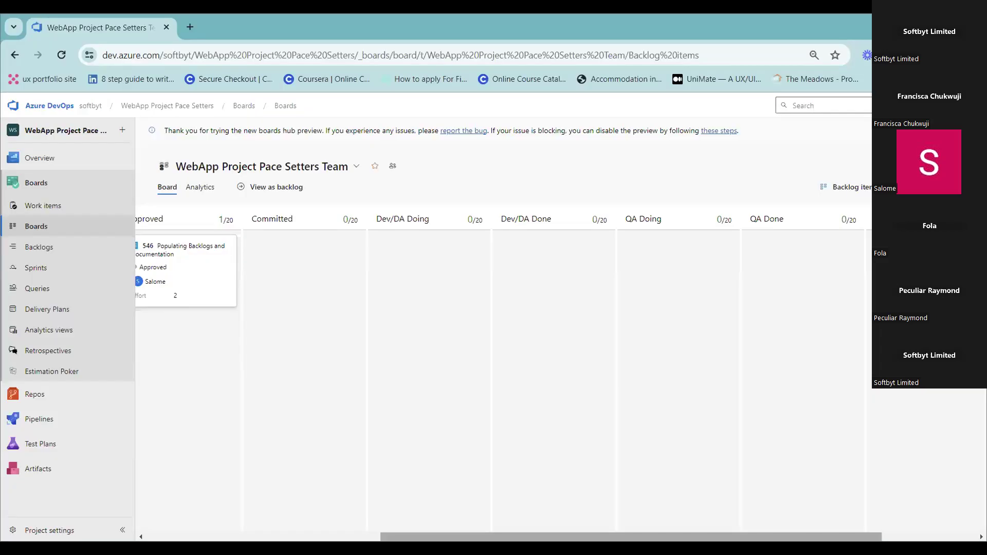
drag(436, 536, 363, 532)
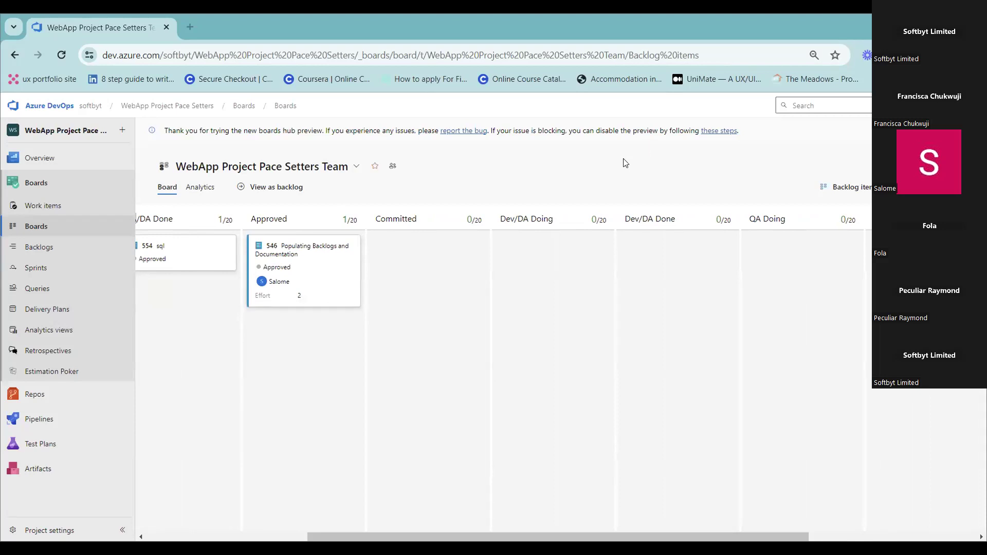
Return to the board's first columns and examine the project's main areas, including Boards, Repos and Pipelines.
drag(368, 536, 114, 532)
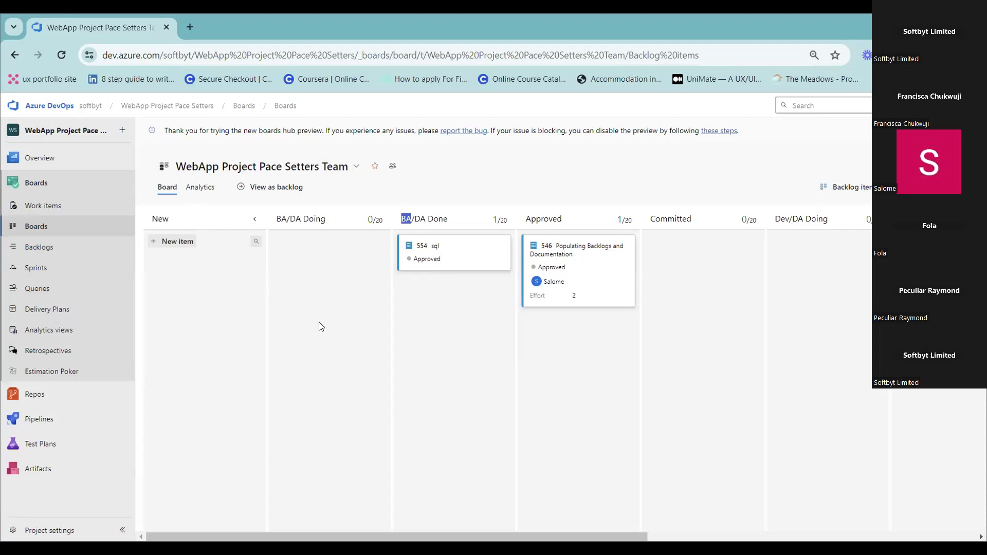
click(328, 287)
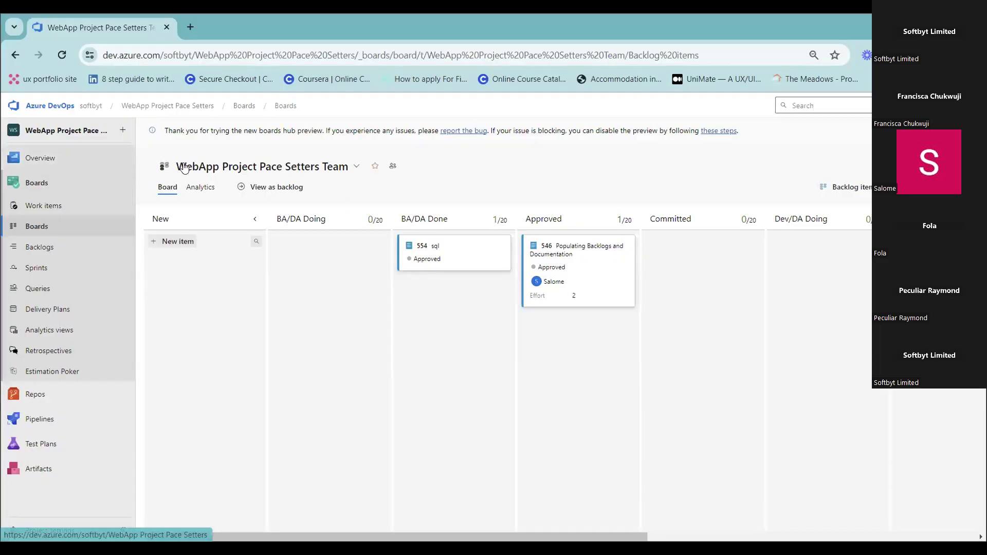
mouse_move(46, 175)
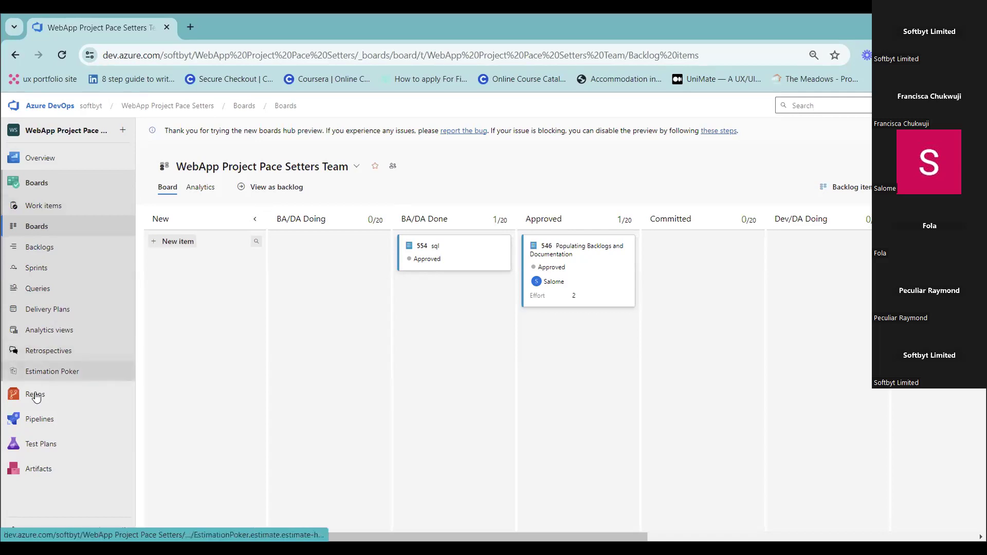
mouse_move(35, 395)
mouse_move(60, 404)
mouse_move(90, 425)
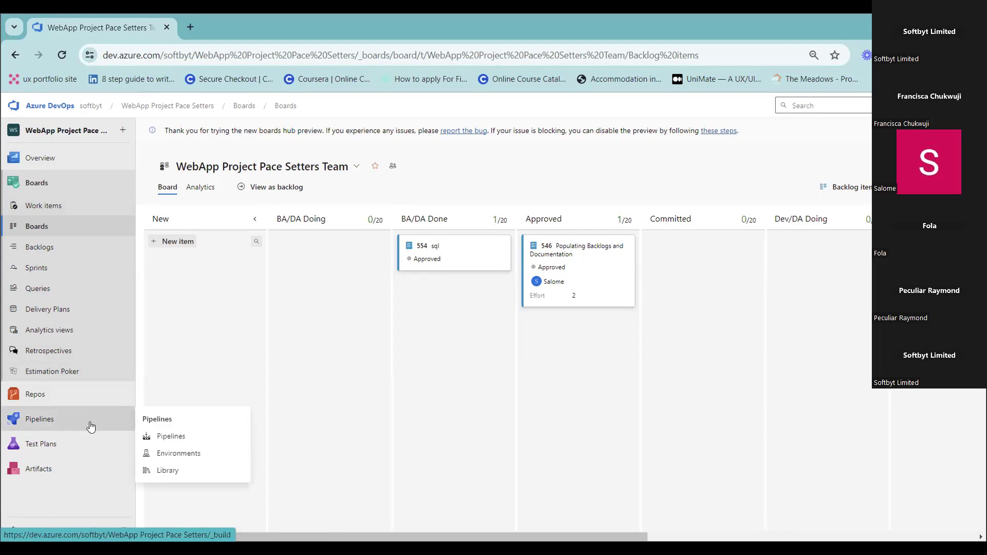
mouse_move(76, 393)
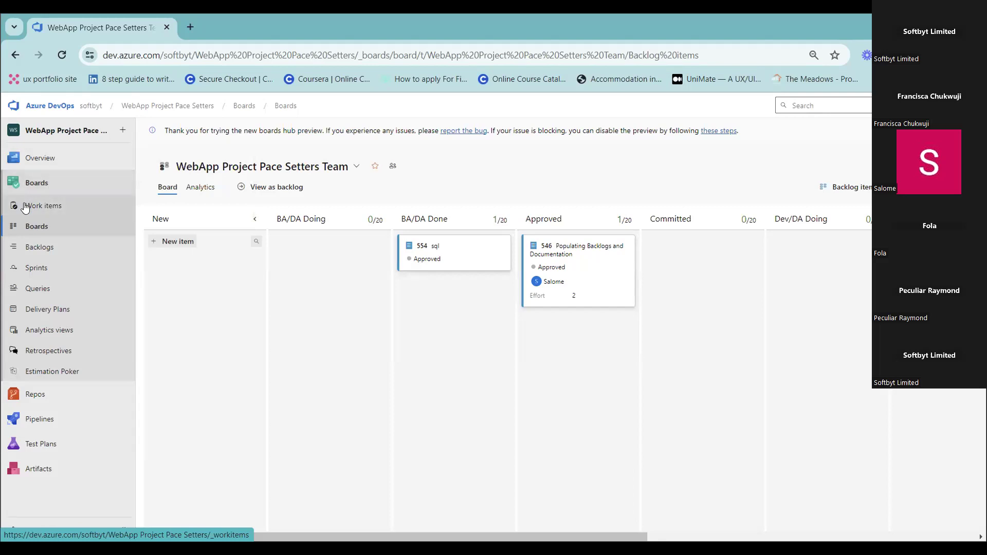
mouse_move(83, 176)
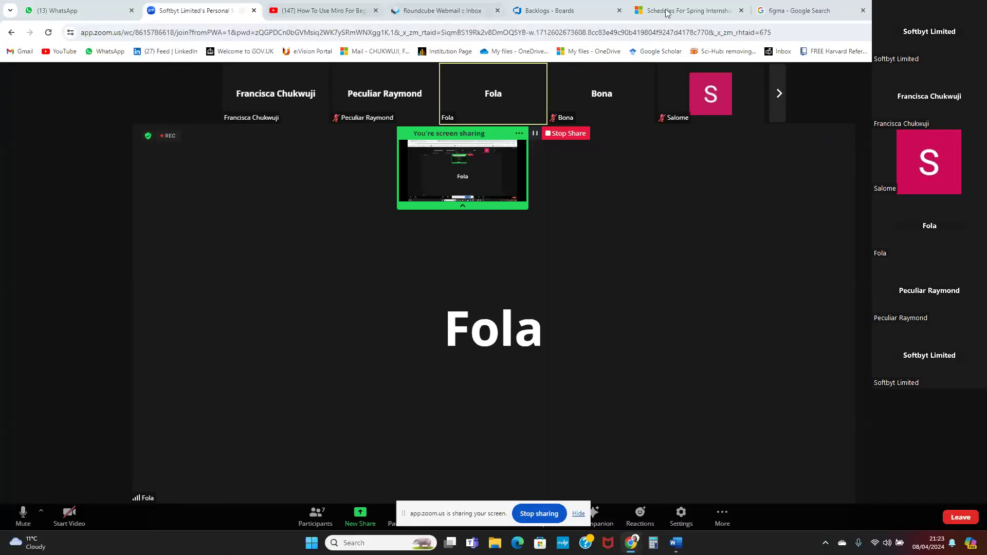
Switch to the Primedsoft Web App Pace Setters project in Azure DevOps and review its summary, dashboard and wiki pages.
click(546, 10)
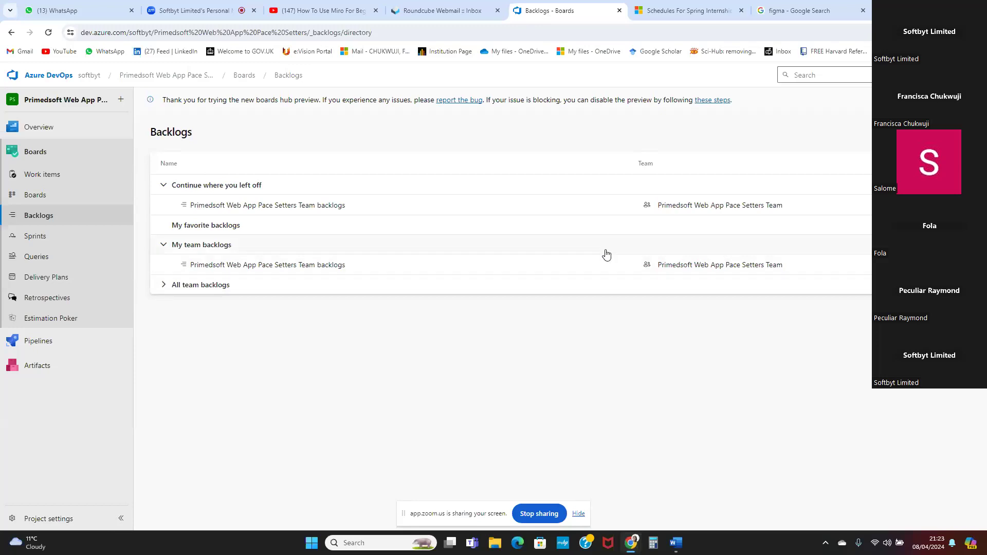
click(579, 513)
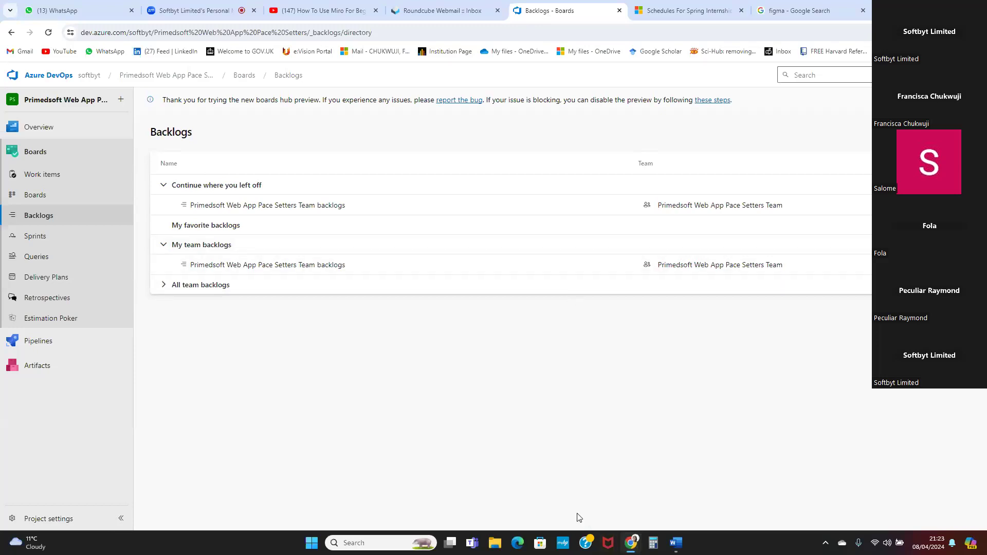
click(27, 127)
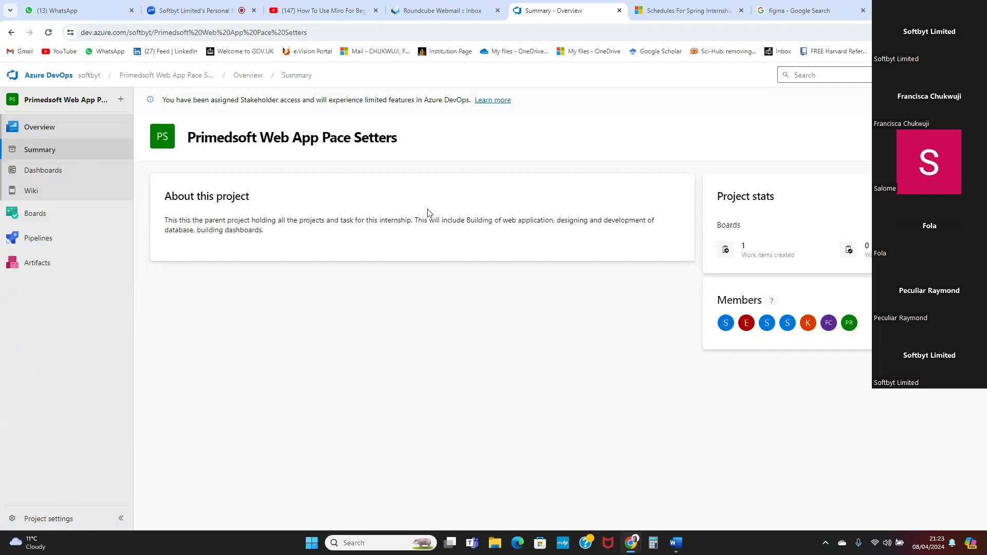
click(43, 131)
click(36, 174)
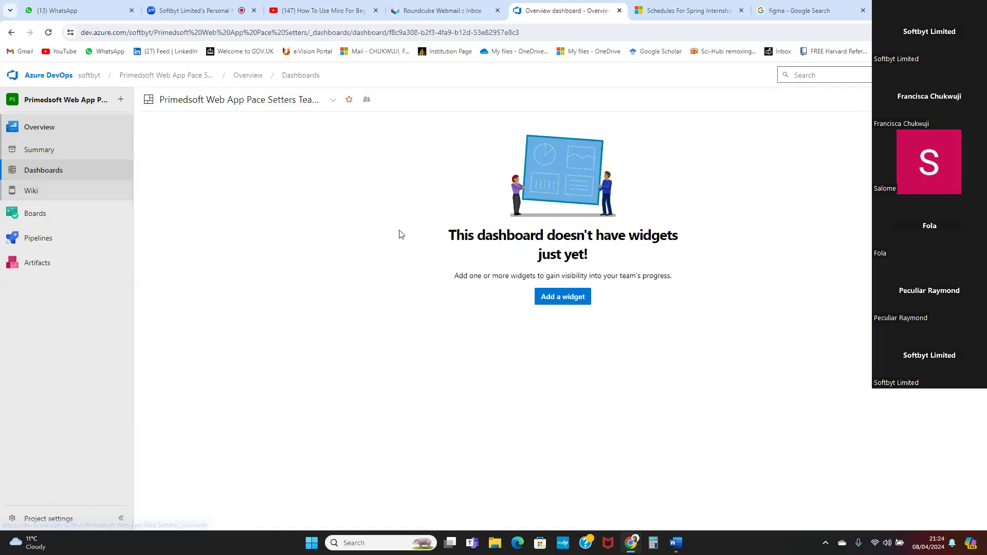
click(30, 195)
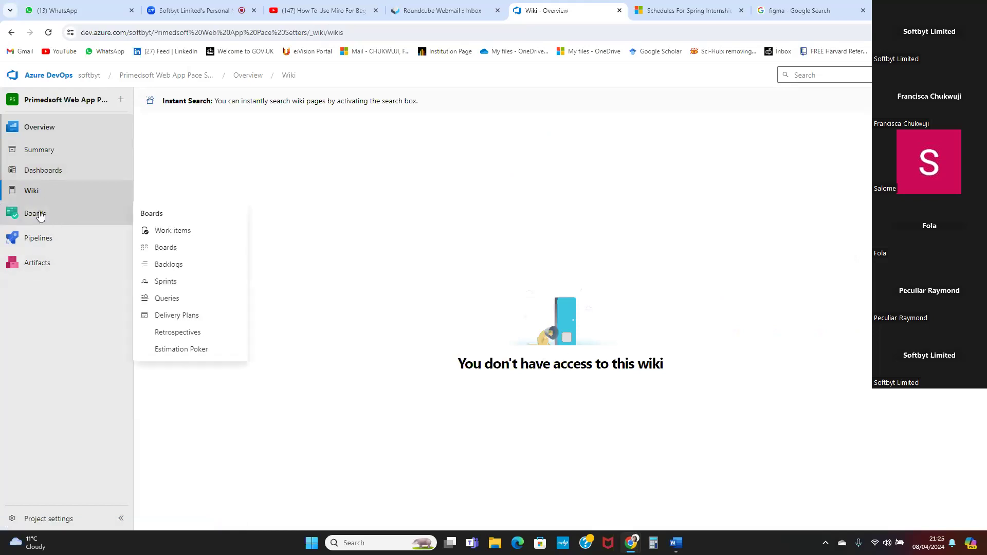
Review the Primedsoft project's work items, team backlog and team board.
click(37, 215)
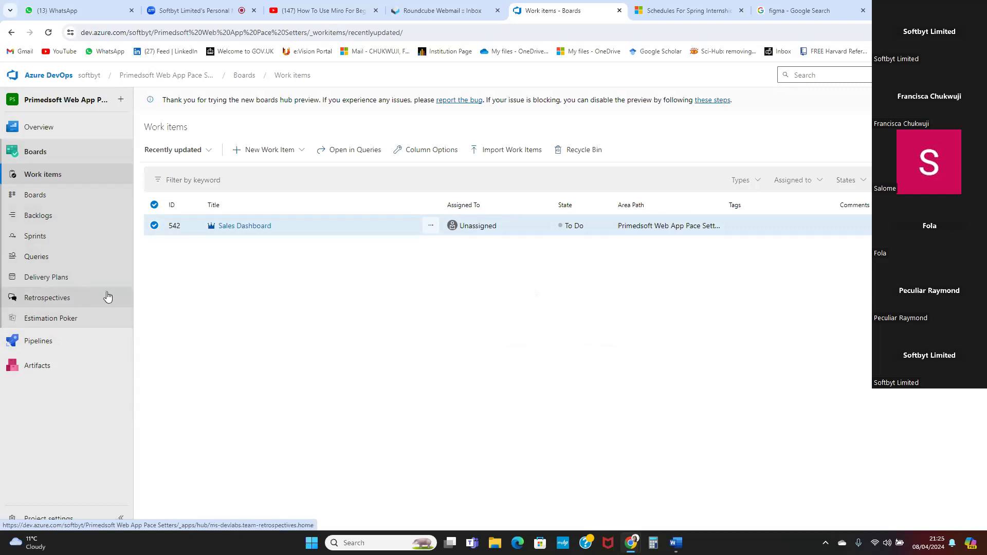
click(19, 220)
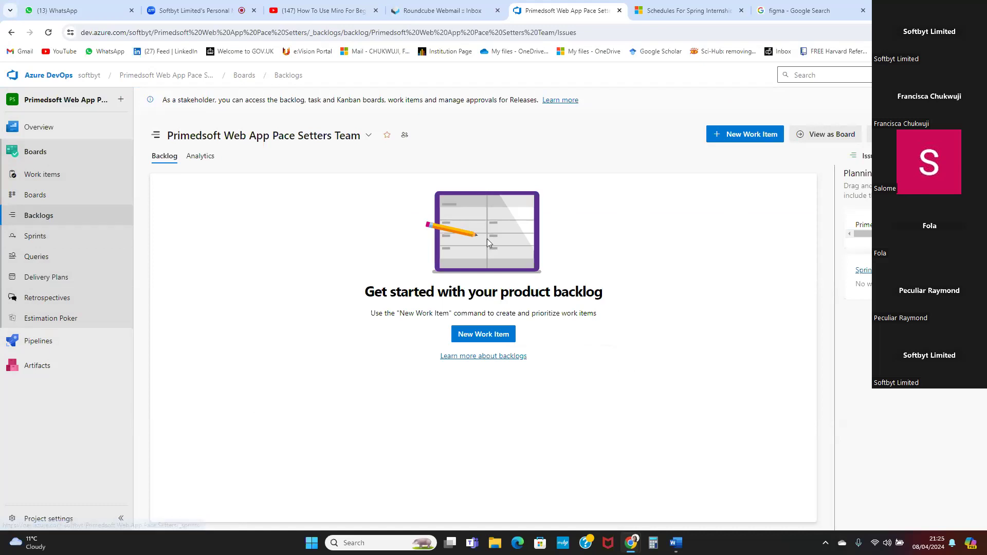
click(41, 197)
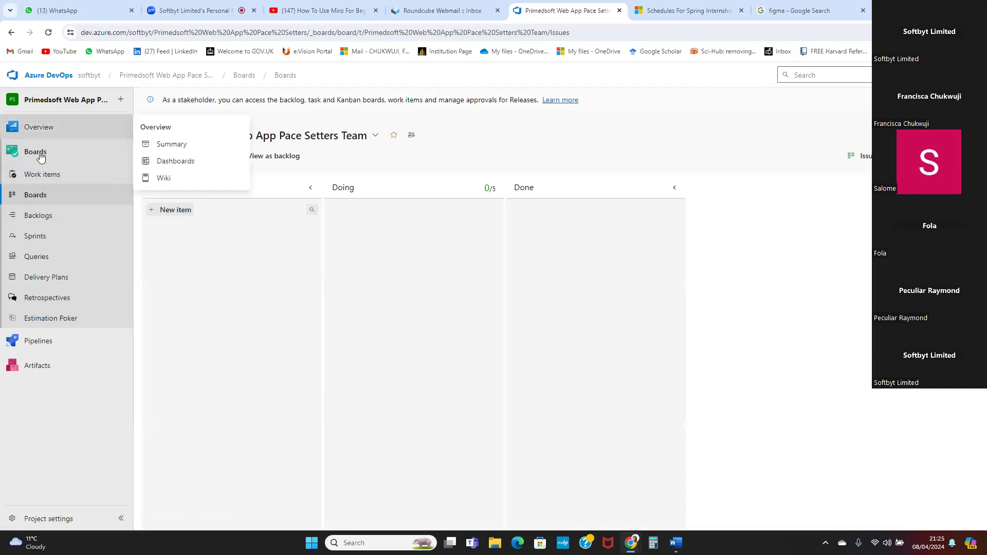
Go to the softbyt organization's project list and open the WebApp Project Pace Setters project.
click(44, 77)
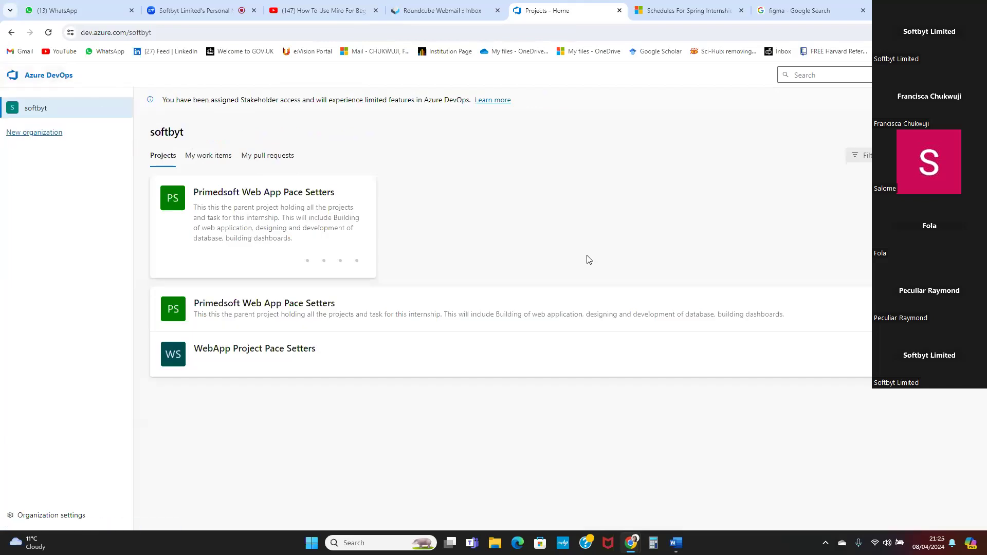
click(220, 358)
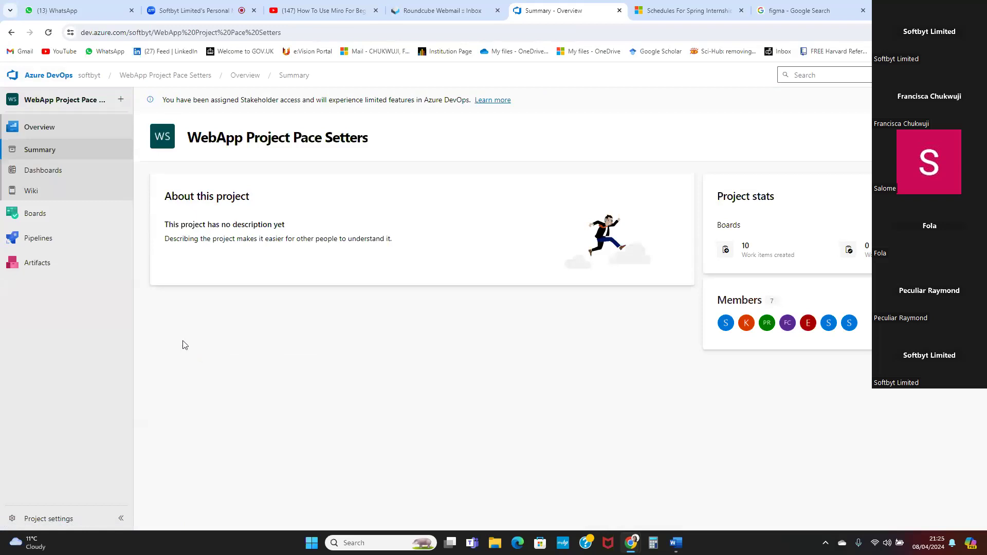
click(38, 82)
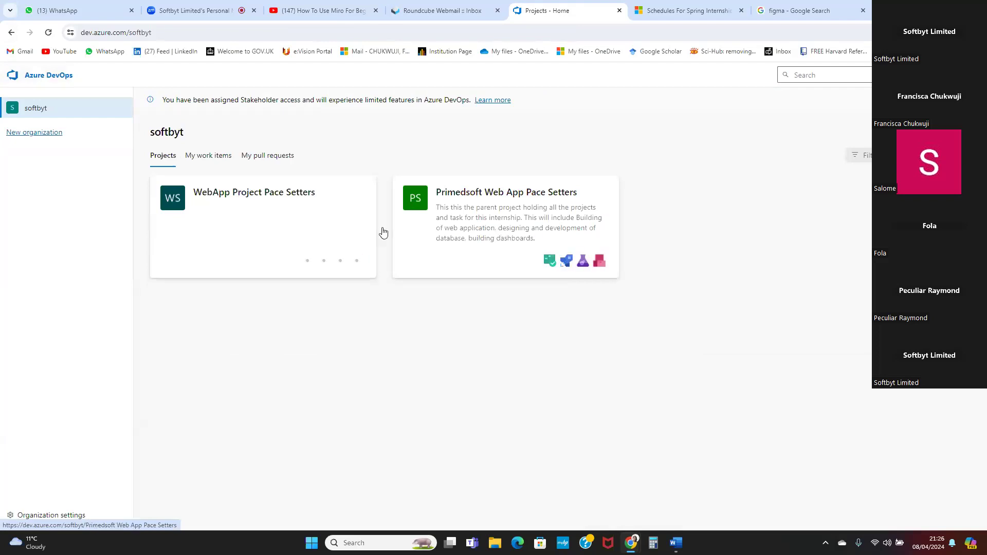
click(245, 221)
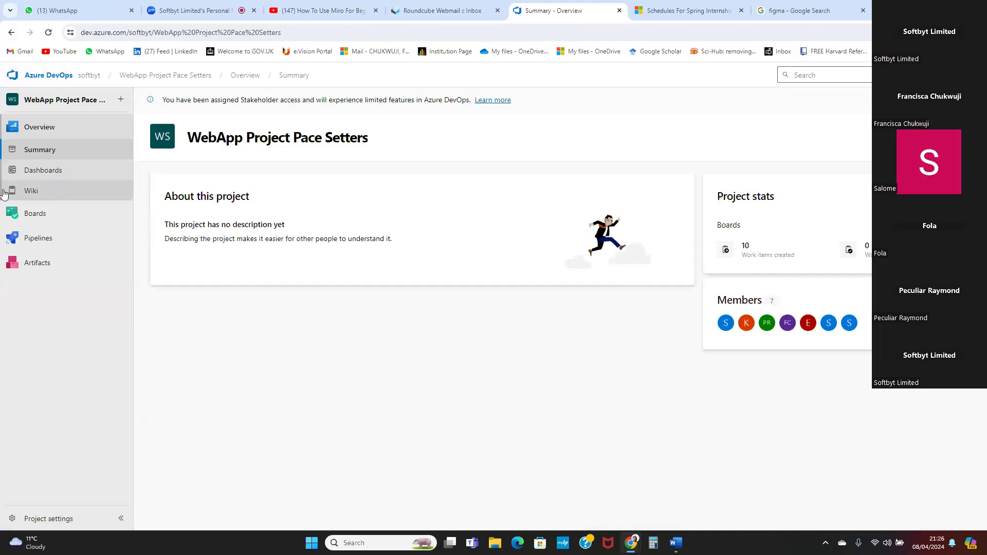
Look at the dashboards and wiki pages of WebApp Project Pace Setters.
click(45, 175)
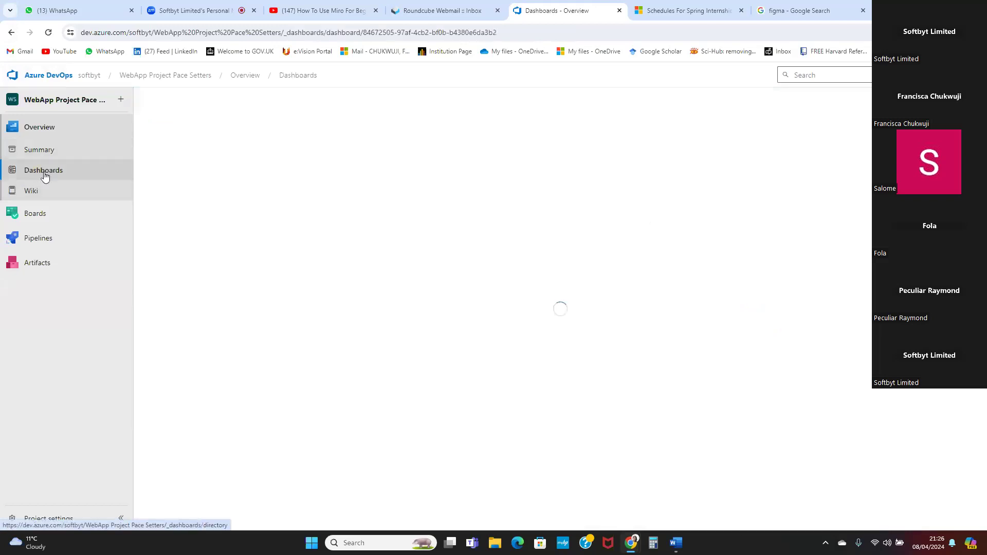
click(40, 198)
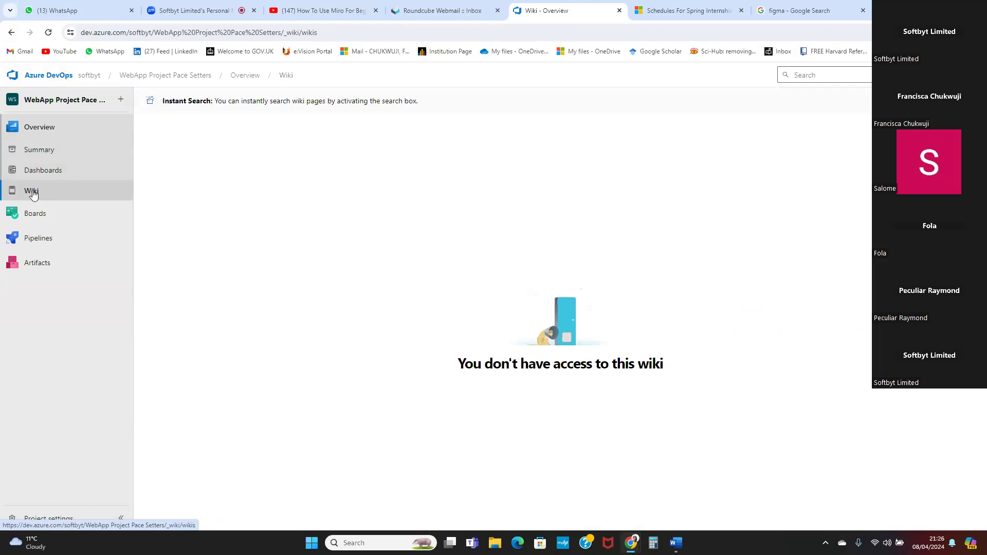
mouse_move(33, 218)
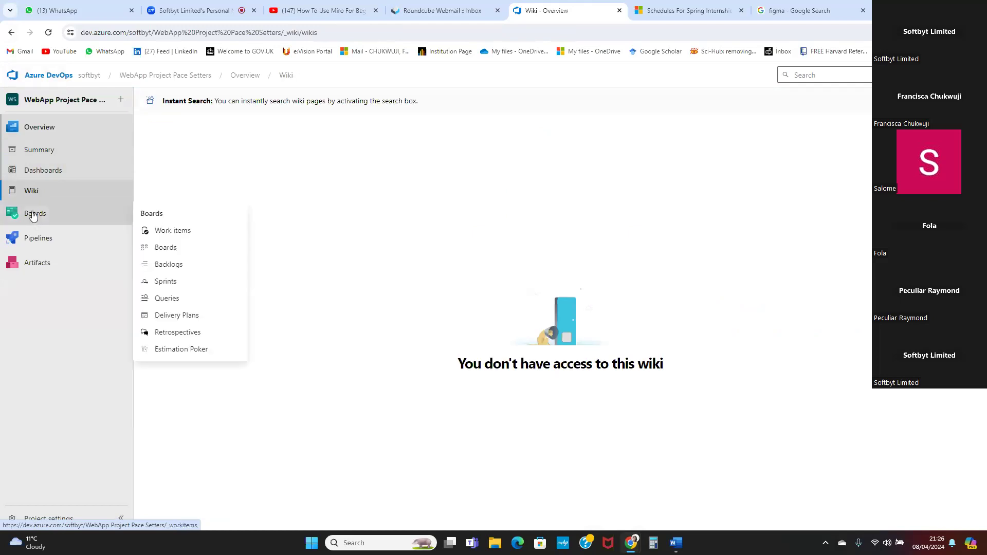
Create an epic titled "Amazon App" among the WebApp project's work items and save it with an empty description.
click(32, 215)
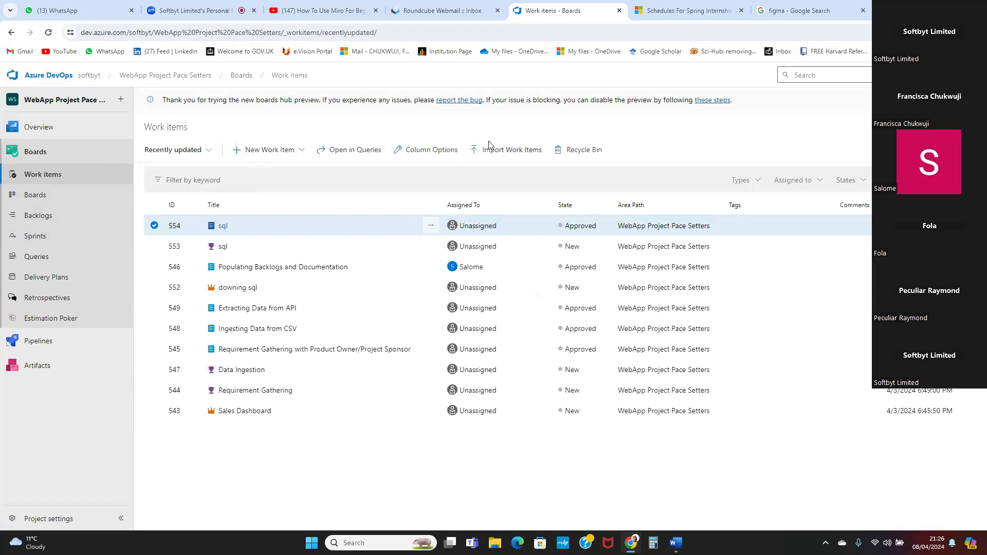
click(291, 151)
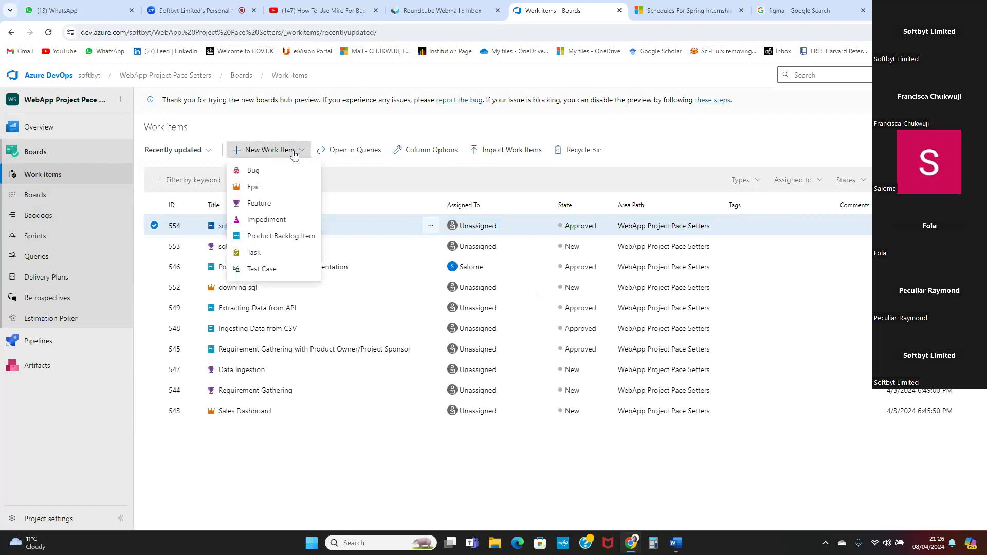
click(263, 192)
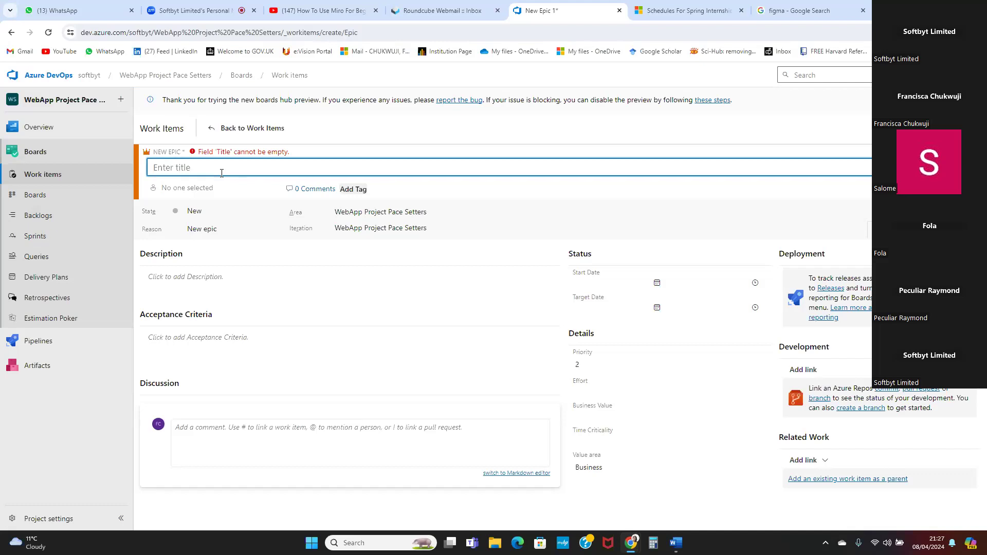
text(Ama)
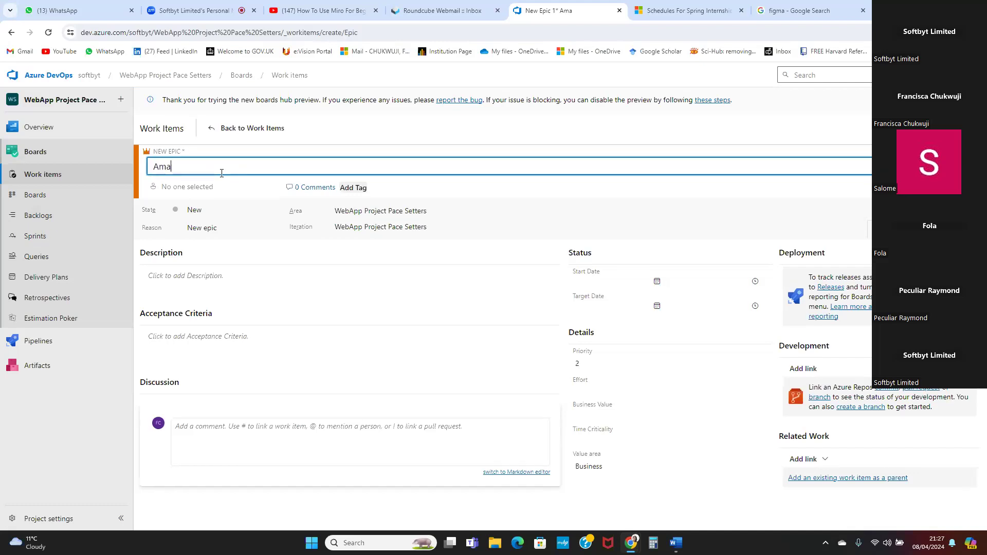
text(zon App)
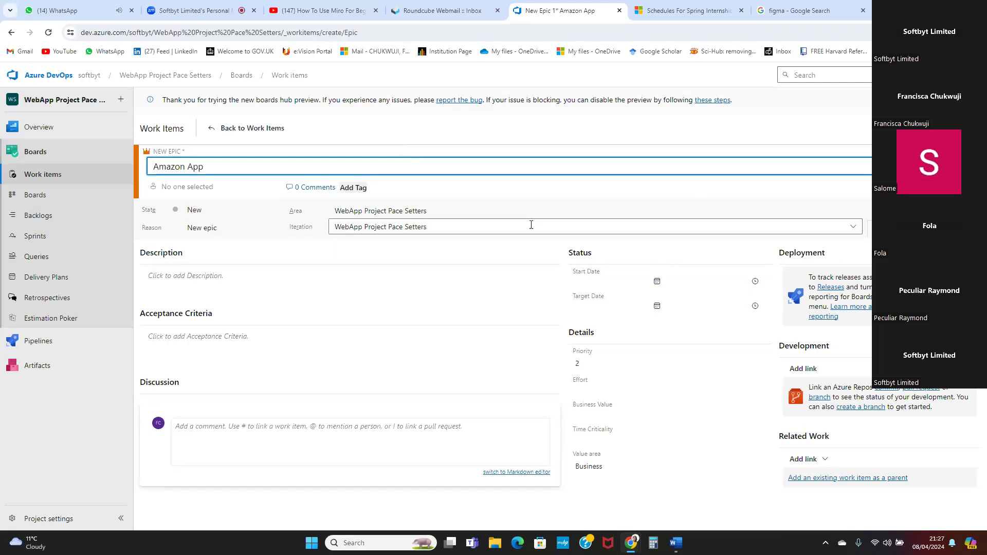
click(197, 281)
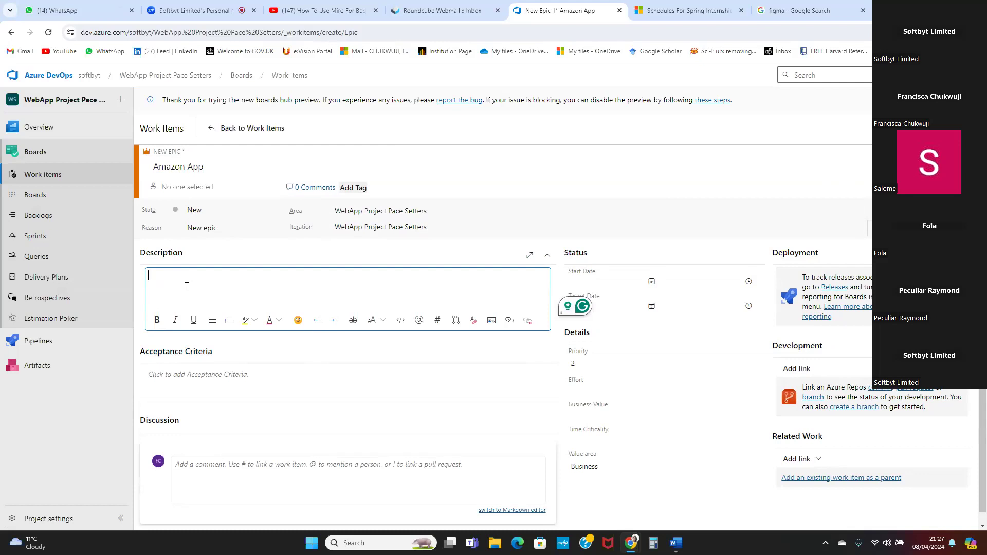
key(ctrl+s)
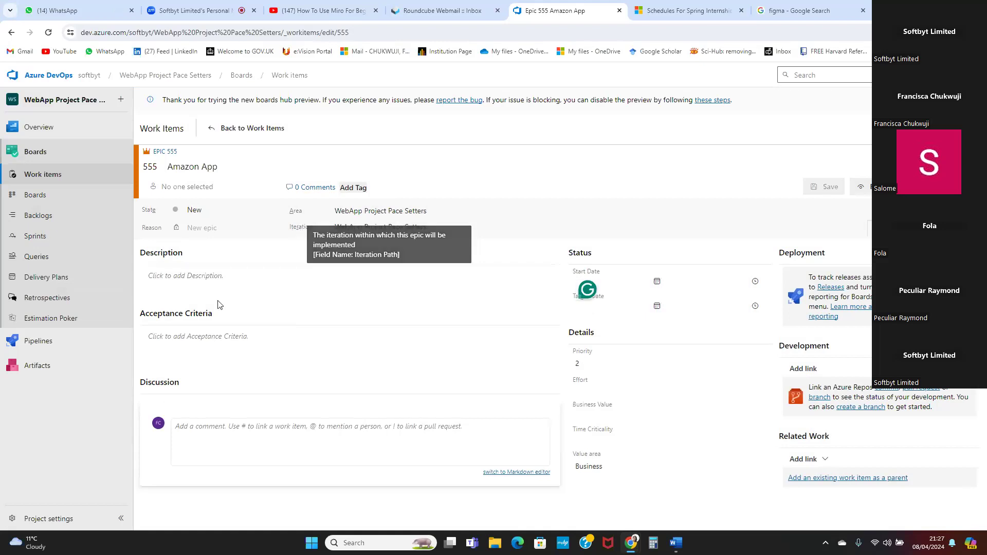
Examine the Description and Acceptance Criteria fields of the Amazon App epic.
click(187, 277)
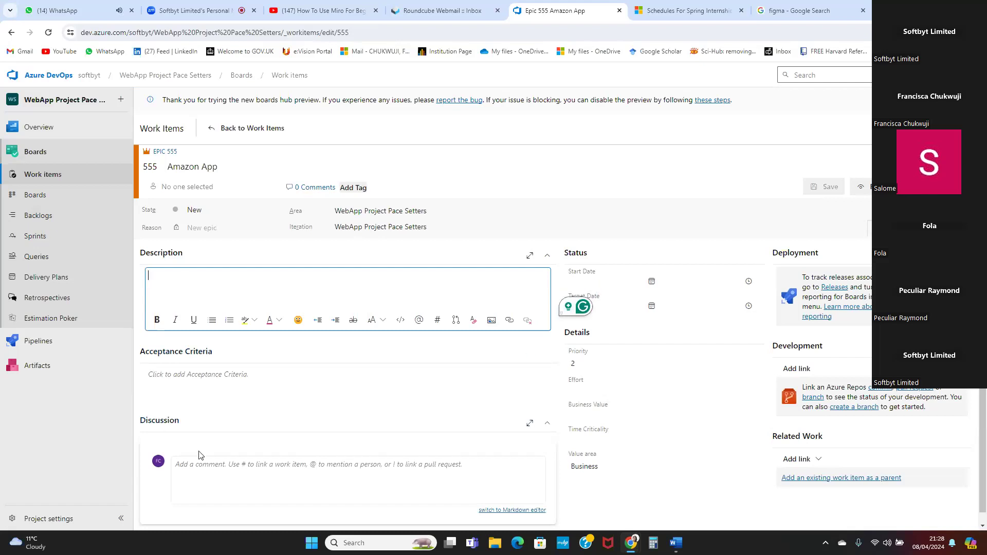
click(208, 383)
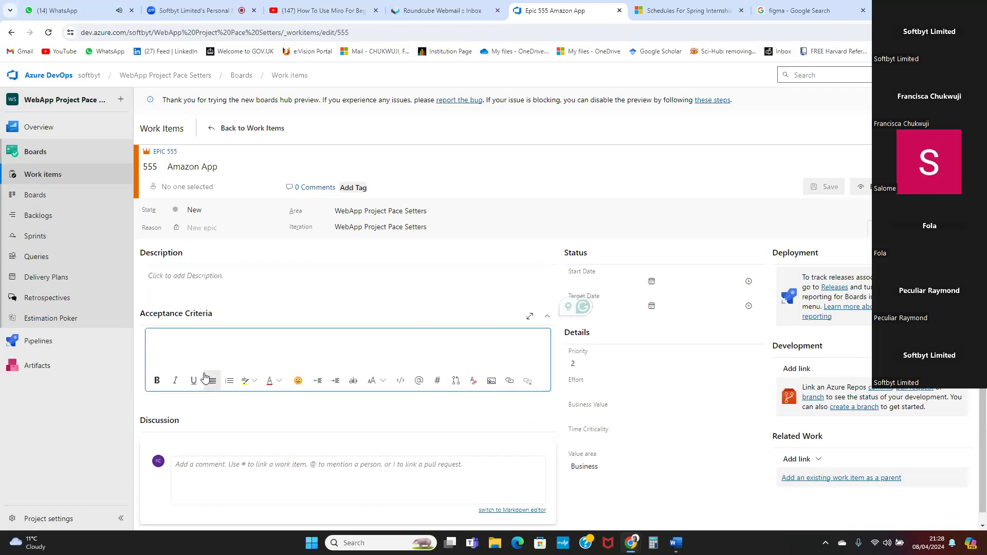
click(223, 281)
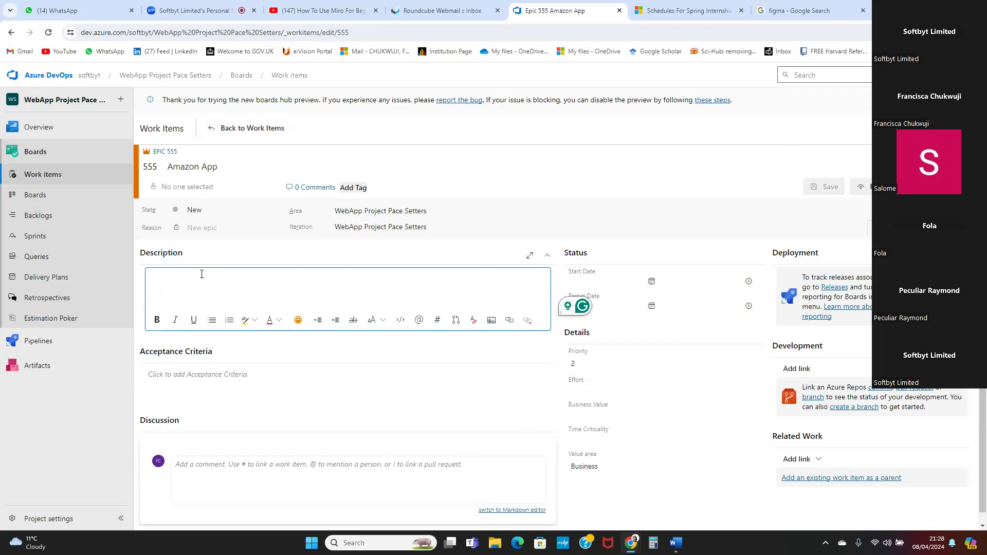
click(186, 377)
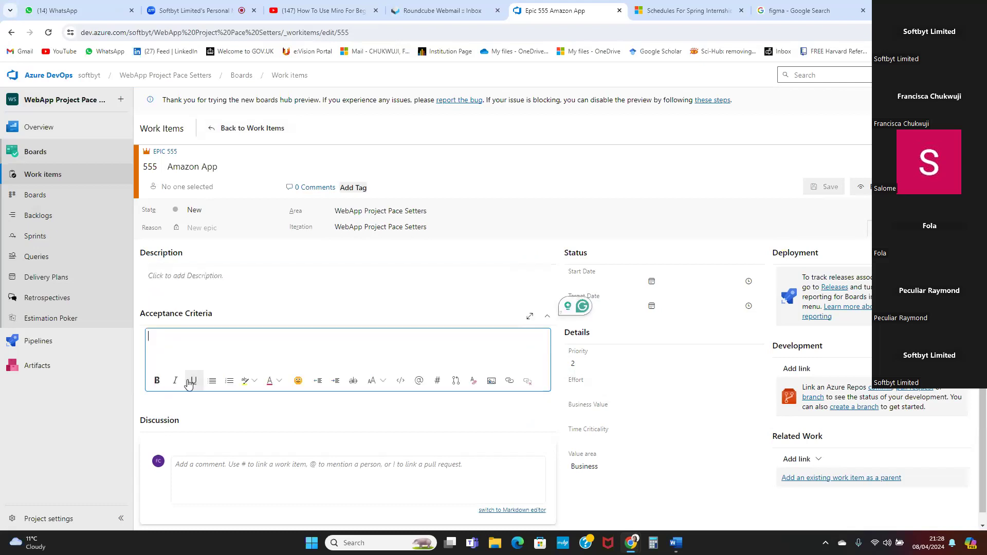
click(208, 276)
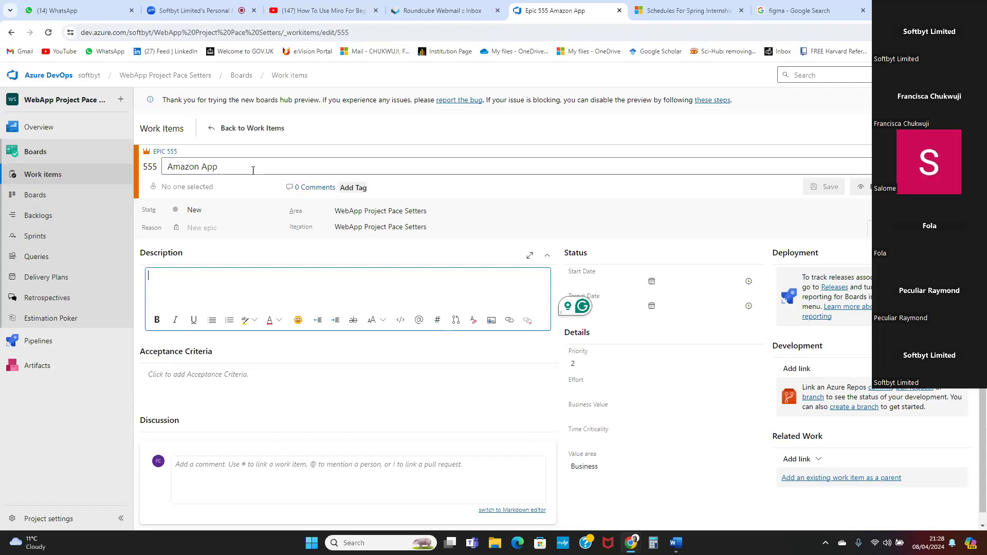
Assign the Amazon App epic to the suggested team member.
click(193, 189)
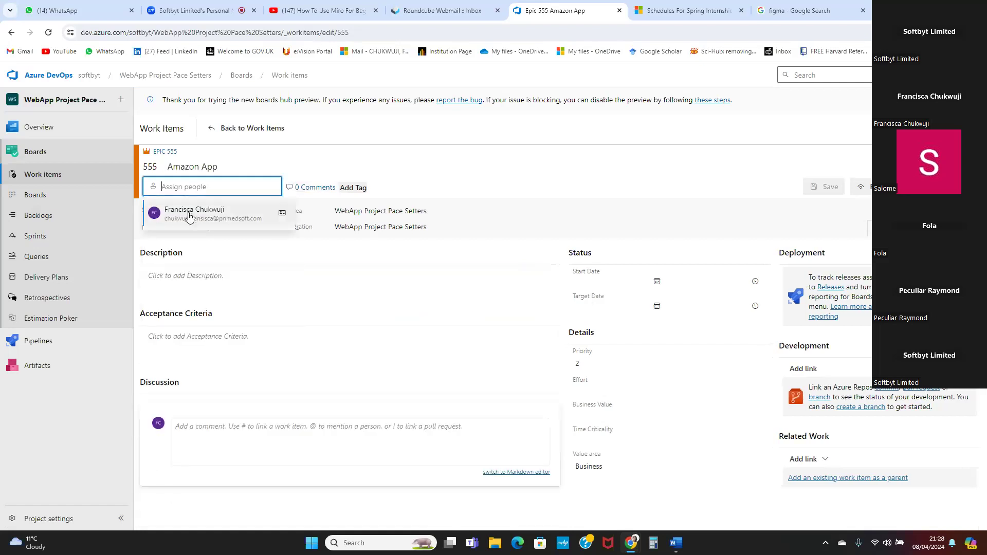
click(189, 211)
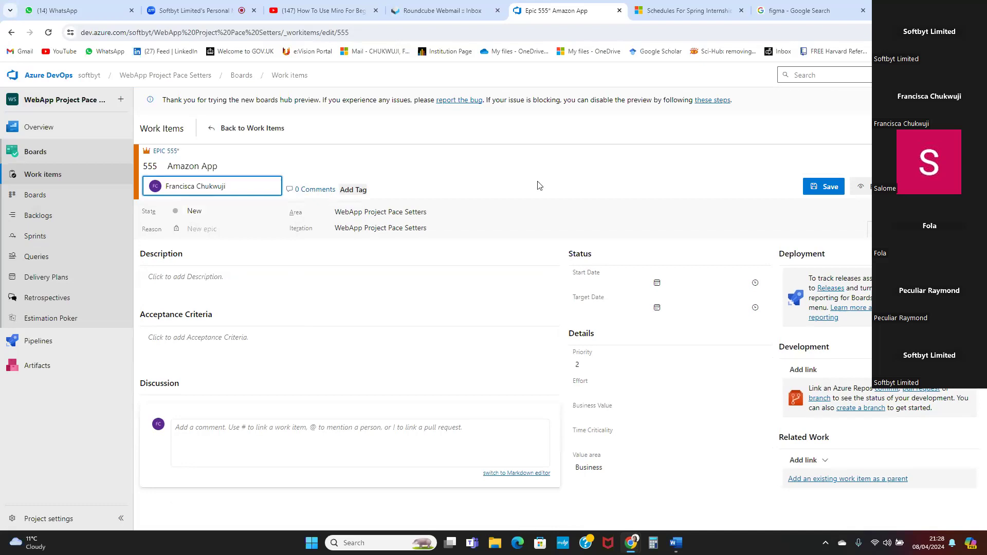
Reassign the Amazon App epic to a different team member.
click(821, 189)
click(235, 188)
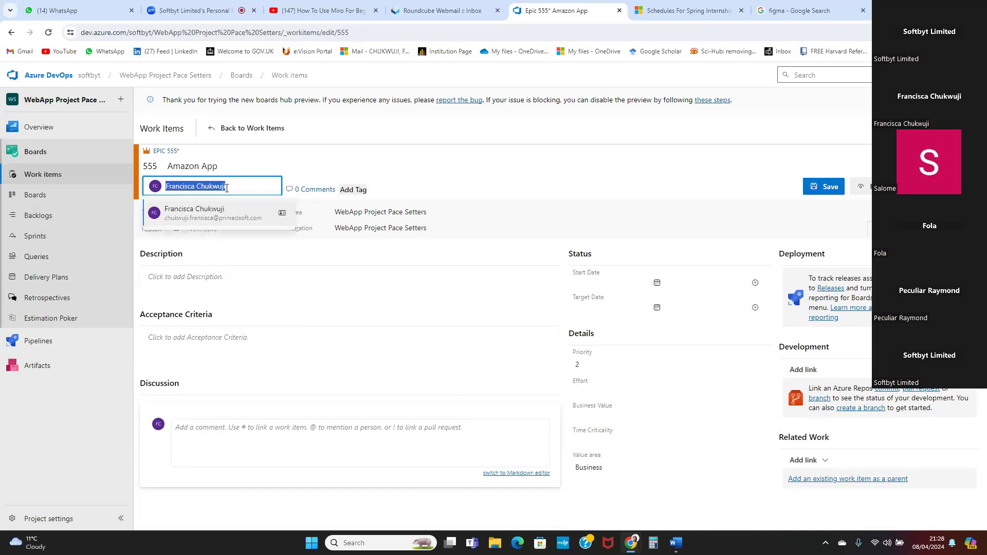
text(pec)
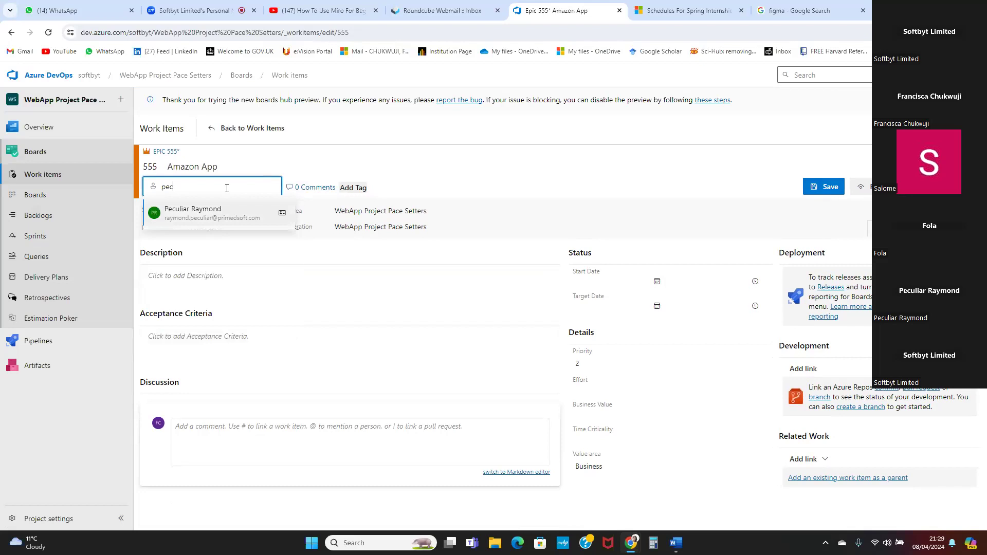
click(221, 212)
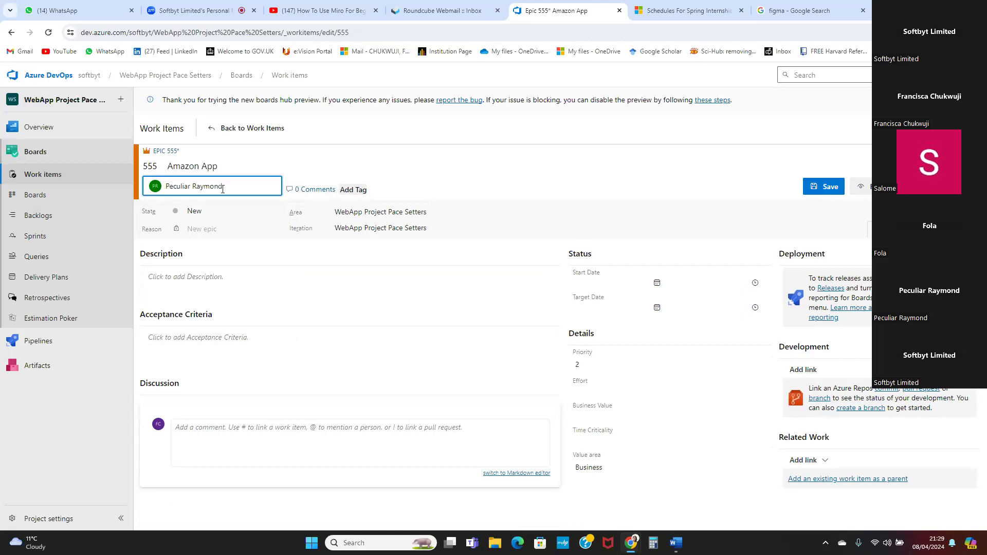
Assign the Amazon App epic back to the original team member and save it.
click(226, 189)
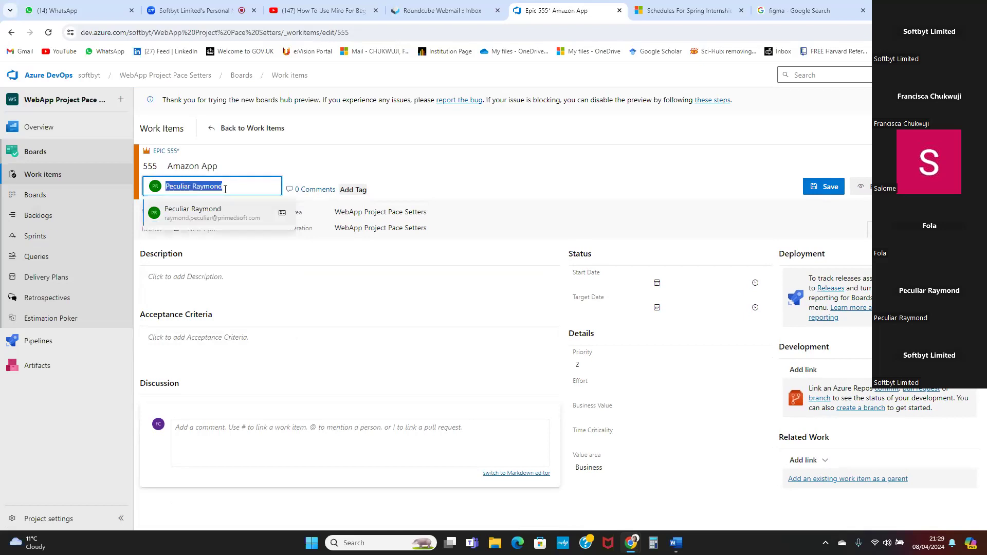
text(fr)
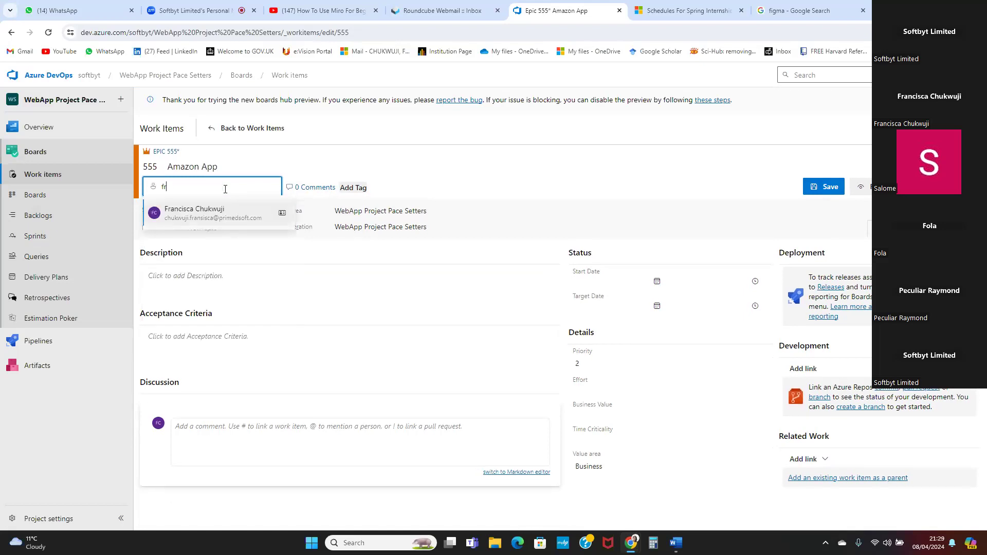
click(205, 215)
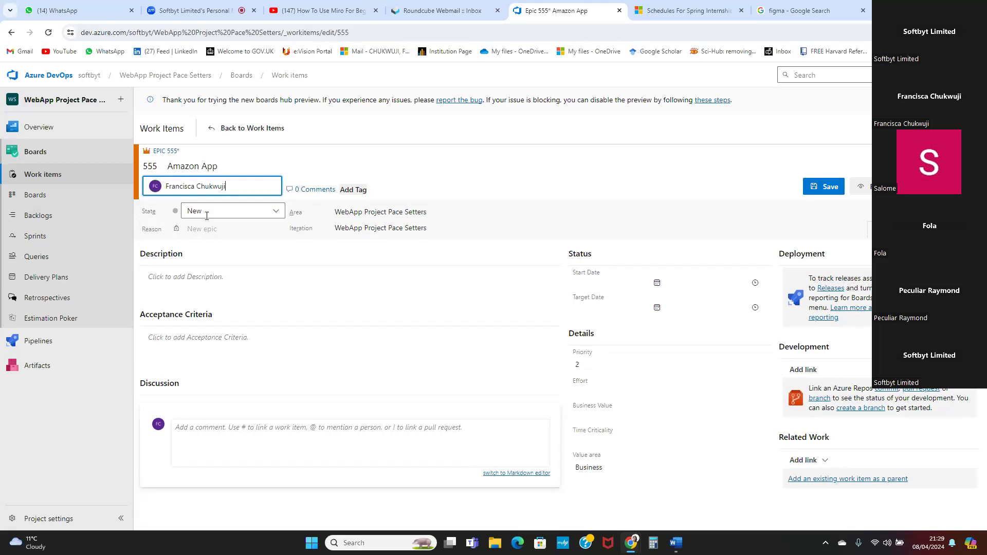
click(825, 188)
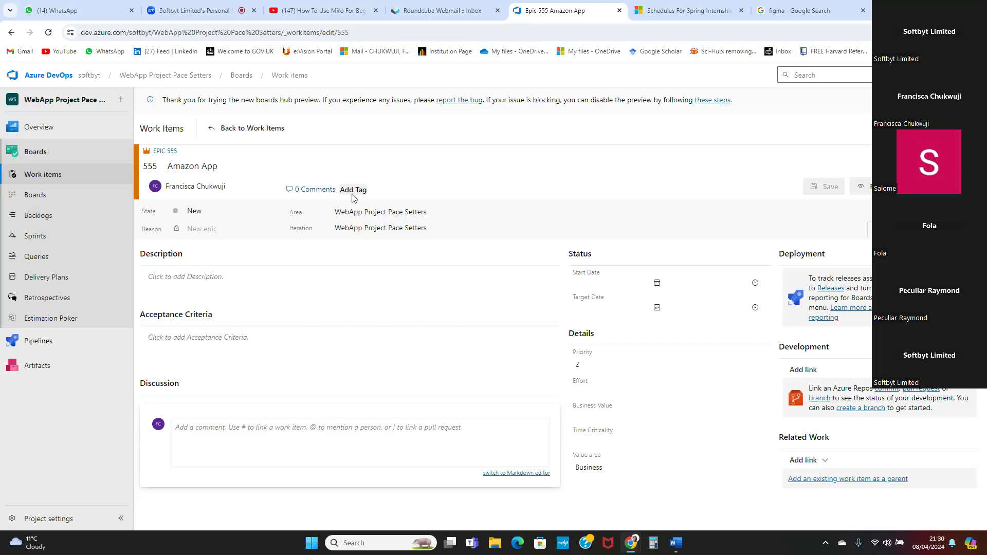
Check the Amazon App epic in the recently updated work items and return to the list.
click(217, 129)
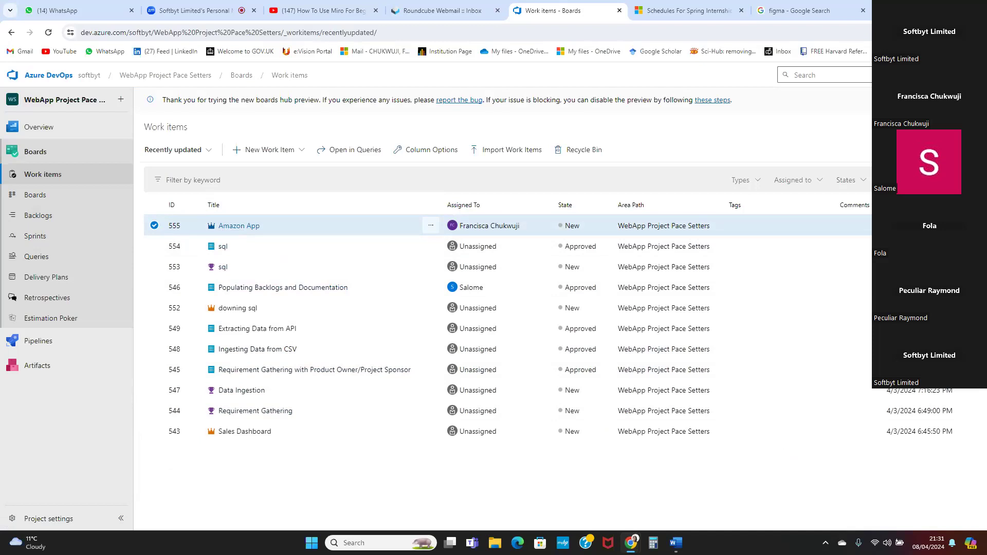
click(234, 228)
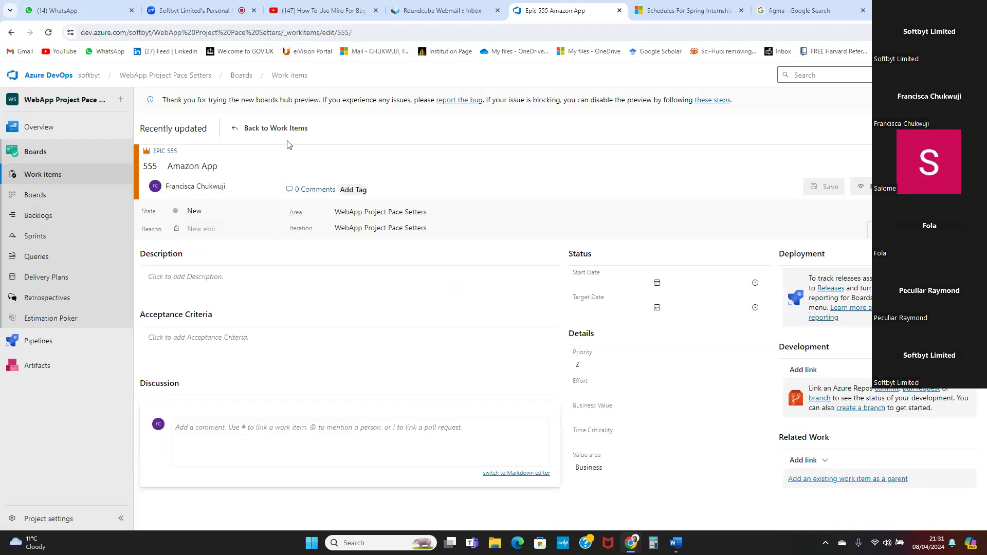
click(273, 128)
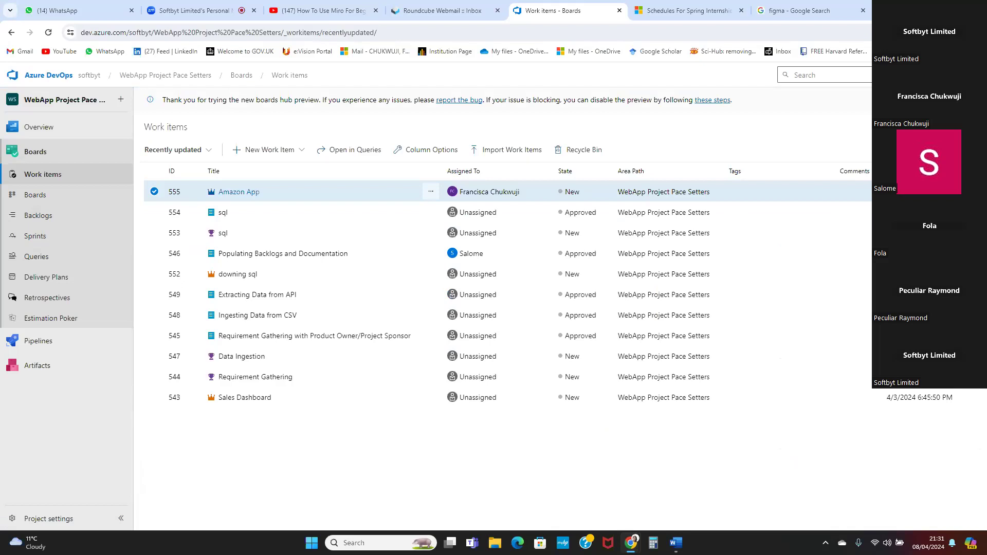
key(ctrl+shift+f)
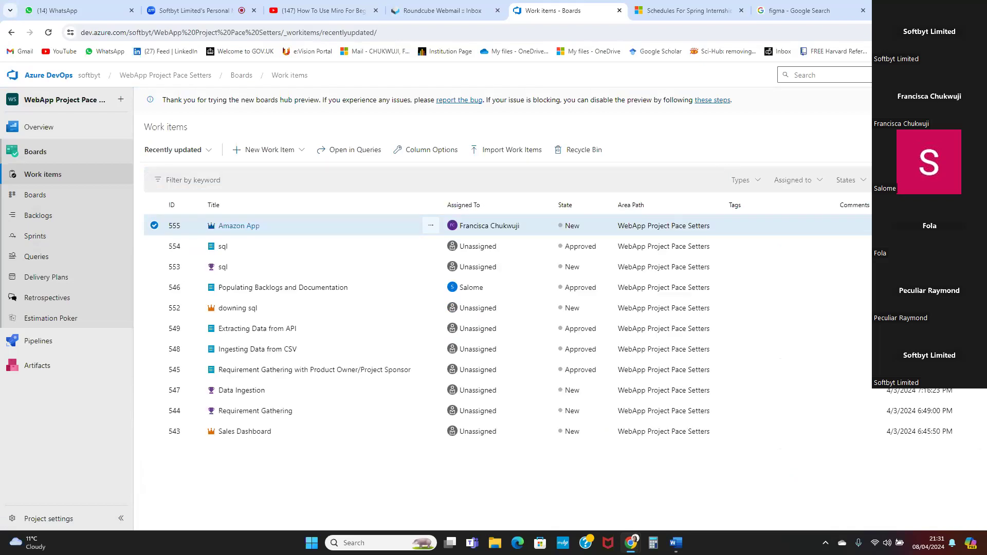
key(ctrl+shift+f)
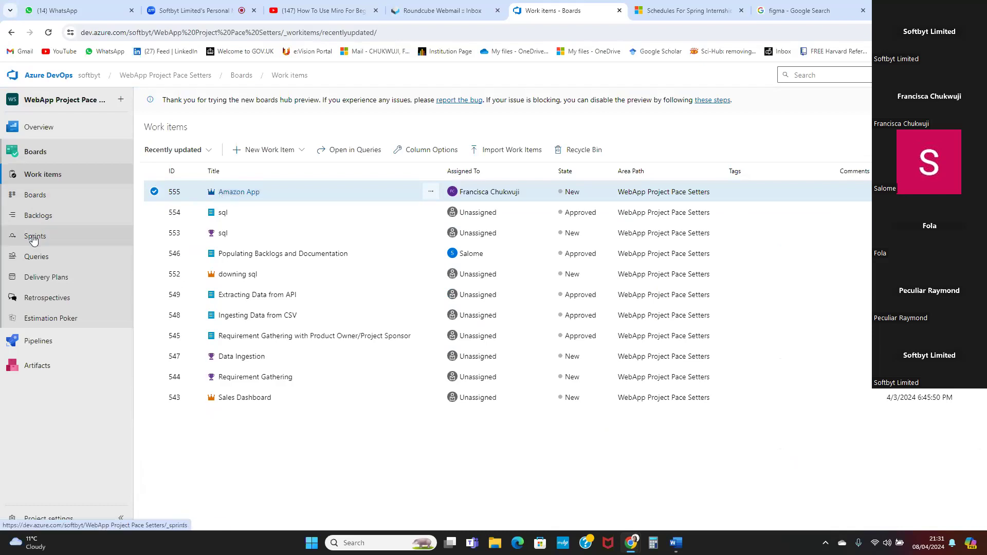
View the epics in the WebApp Project Pace Setters Team backlog.
click(40, 216)
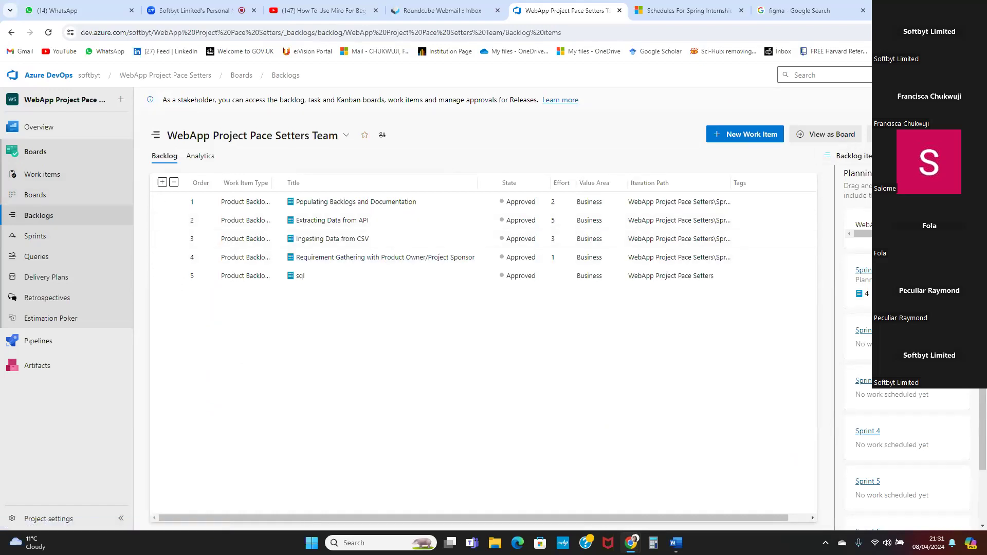
click(847, 156)
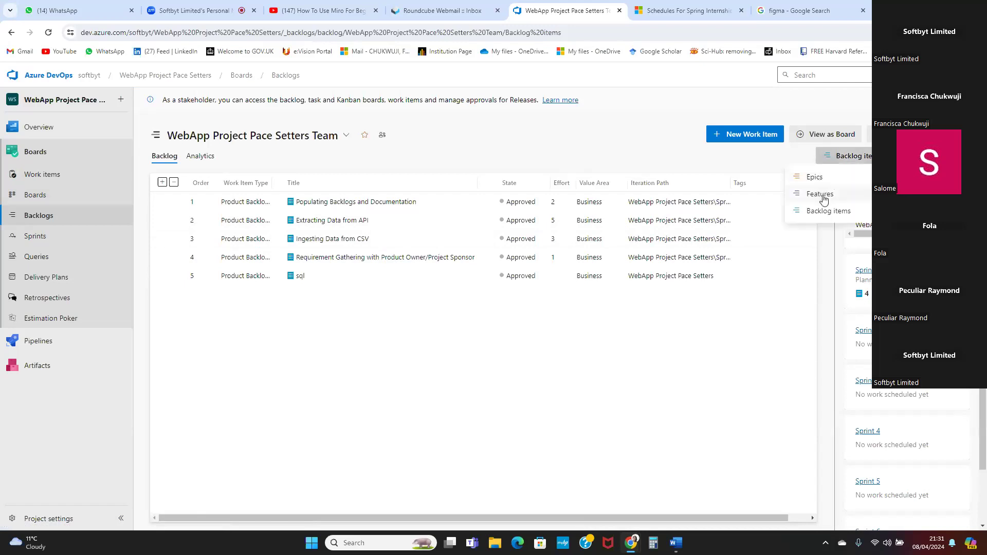
click(821, 178)
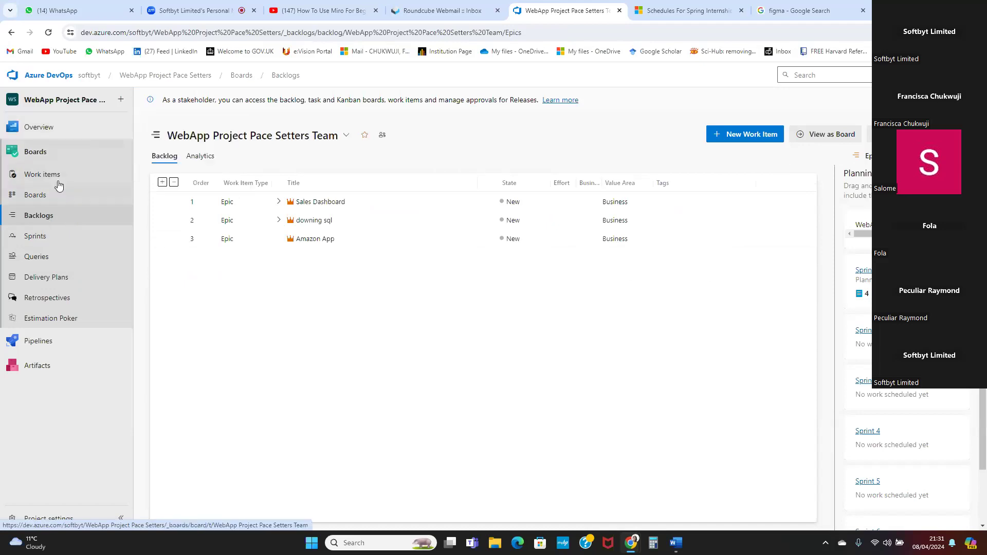
click(38, 215)
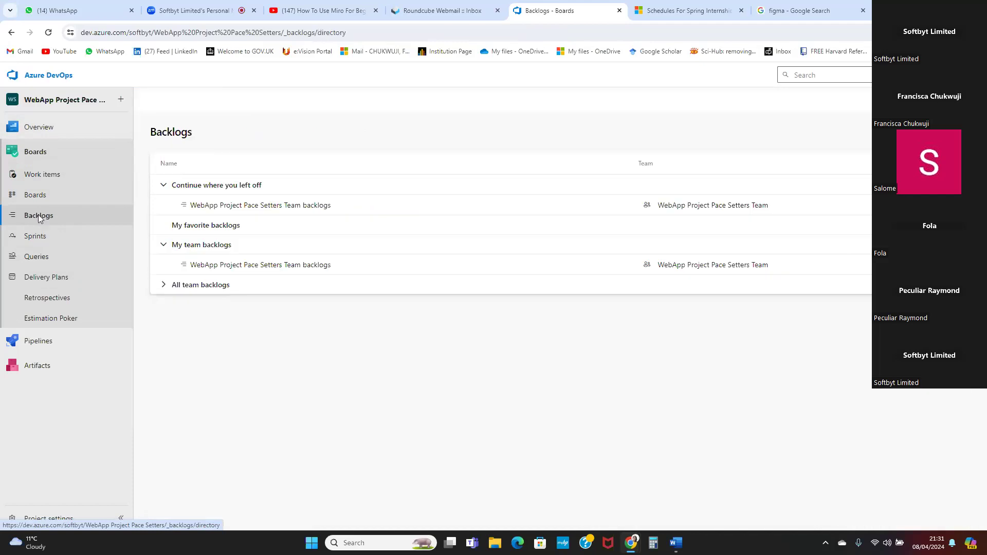
click(11, 33)
click(10, 34)
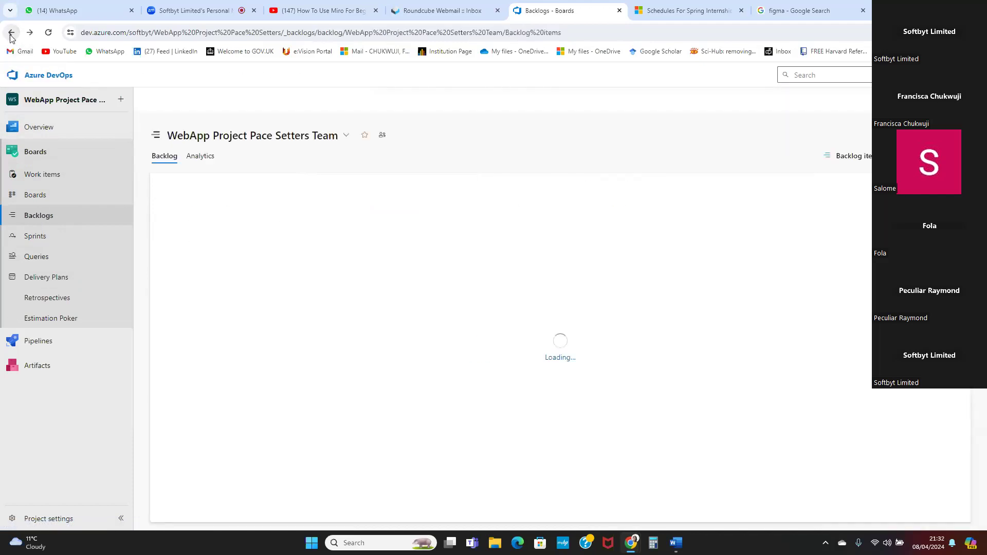
click(11, 34)
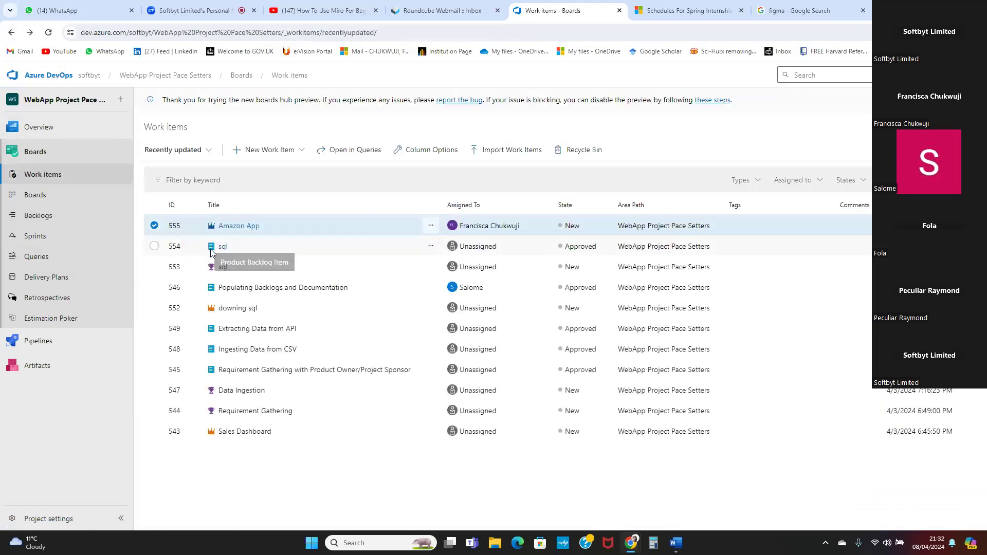
Switch the WebApp team backlog to the Epics level and look at the Sales Dashboard epic's details.
click(34, 217)
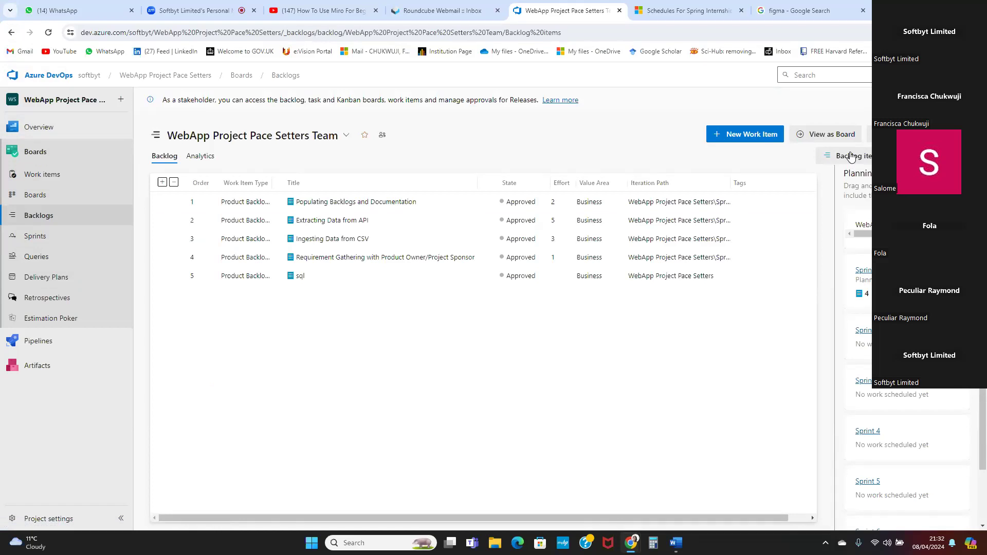
click(850, 157)
click(838, 180)
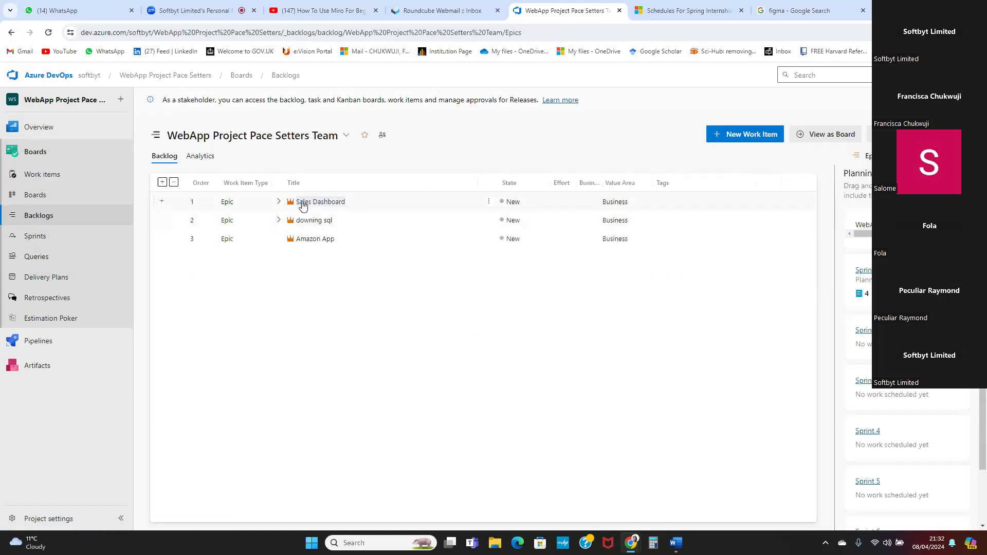
click(303, 204)
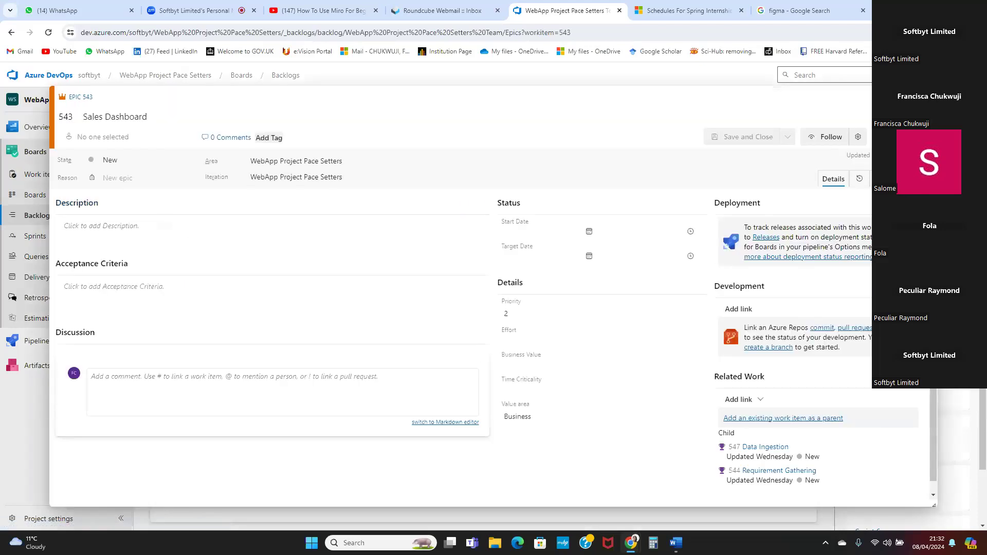
key(Escape)
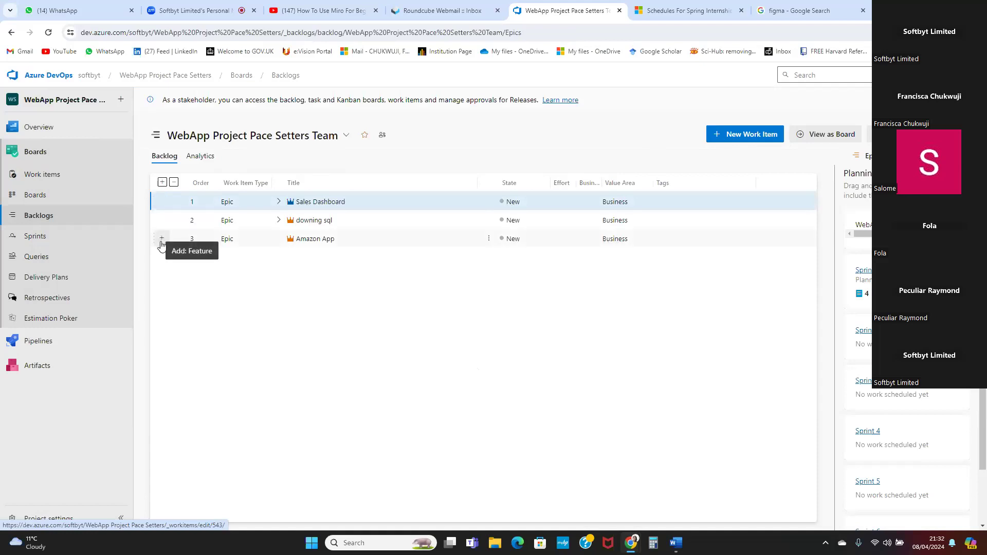
Add an unassigned feature titled "Front page" under the Amazon App epic and save it.
click(161, 244)
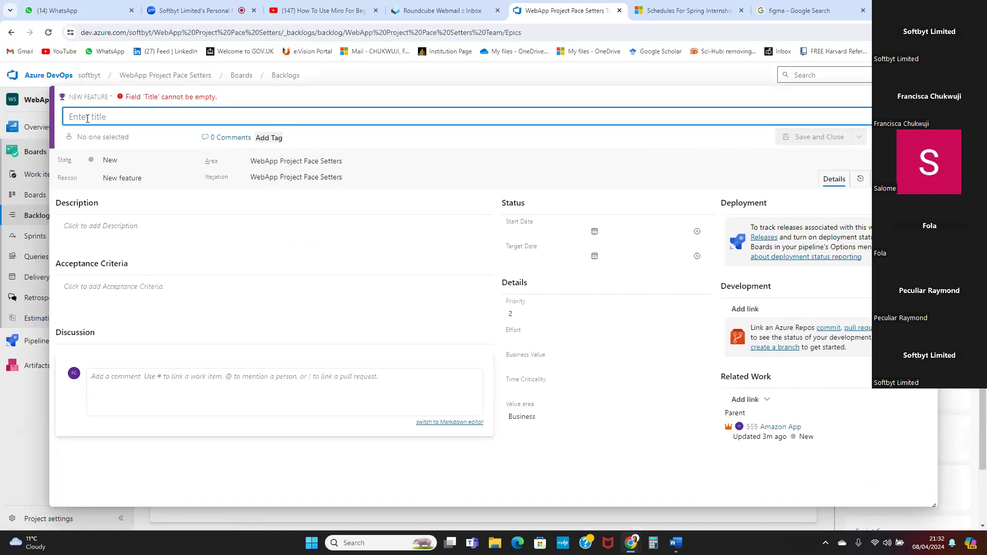
text(Fron)
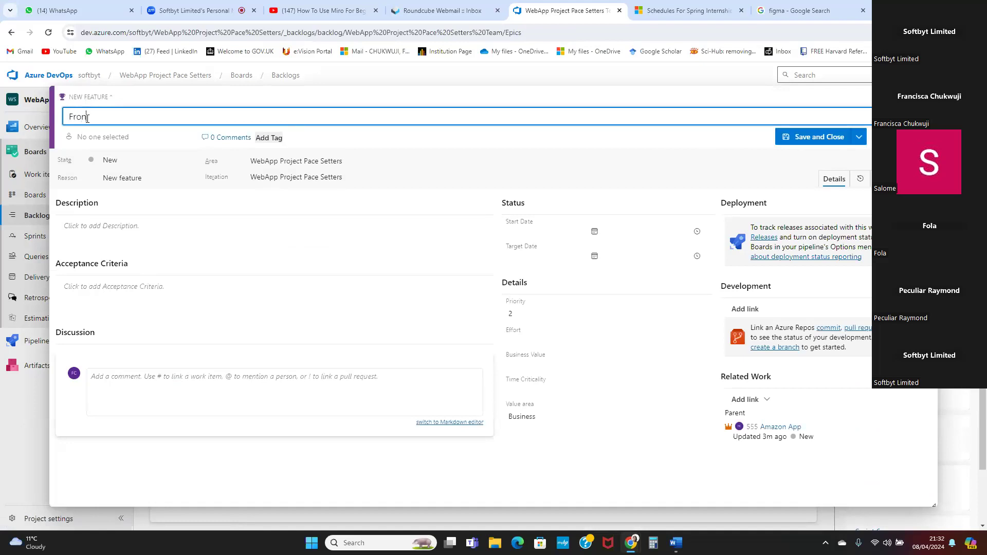
text(t page)
click(120, 139)
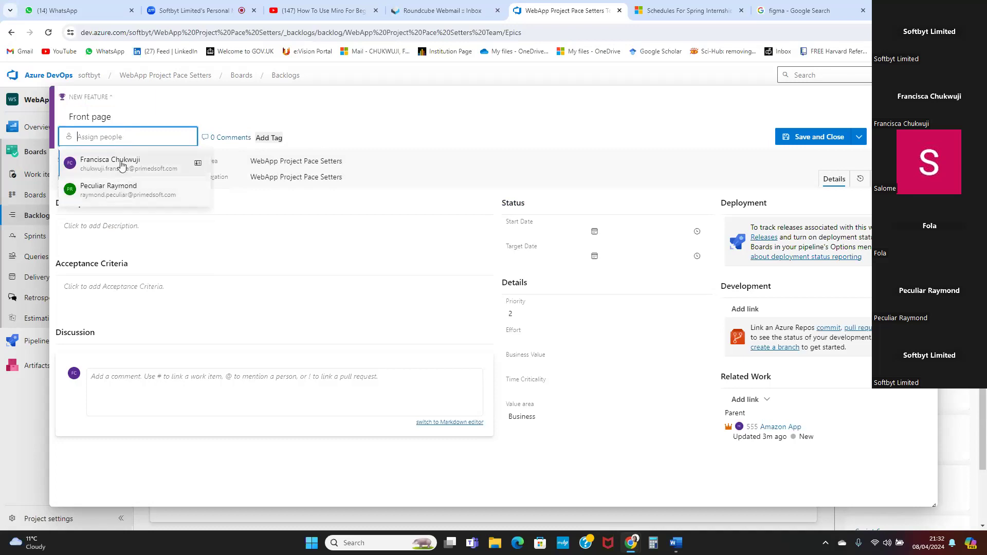
click(120, 134)
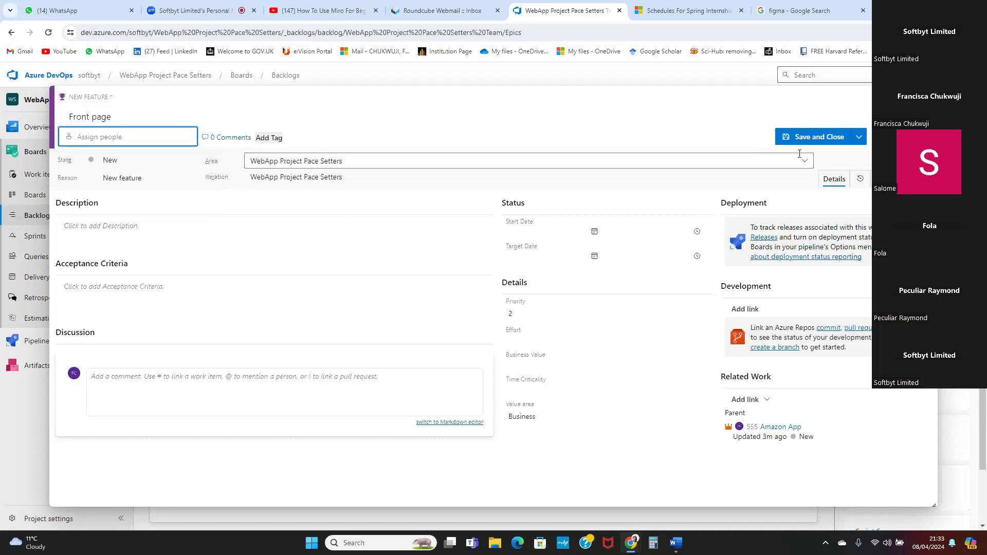
click(820, 137)
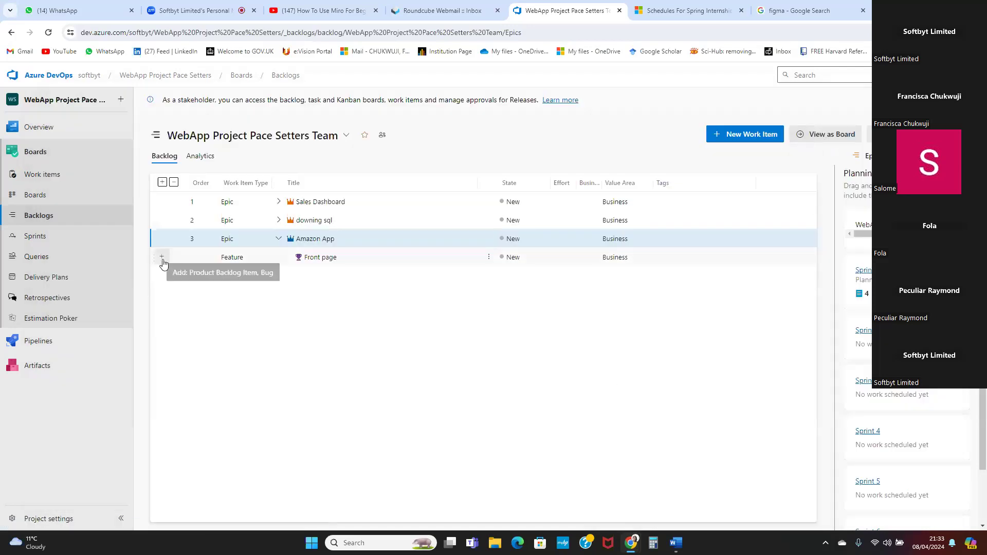
Start a product backlog item under the Front page feature with the title "Mission statement".
click(162, 260)
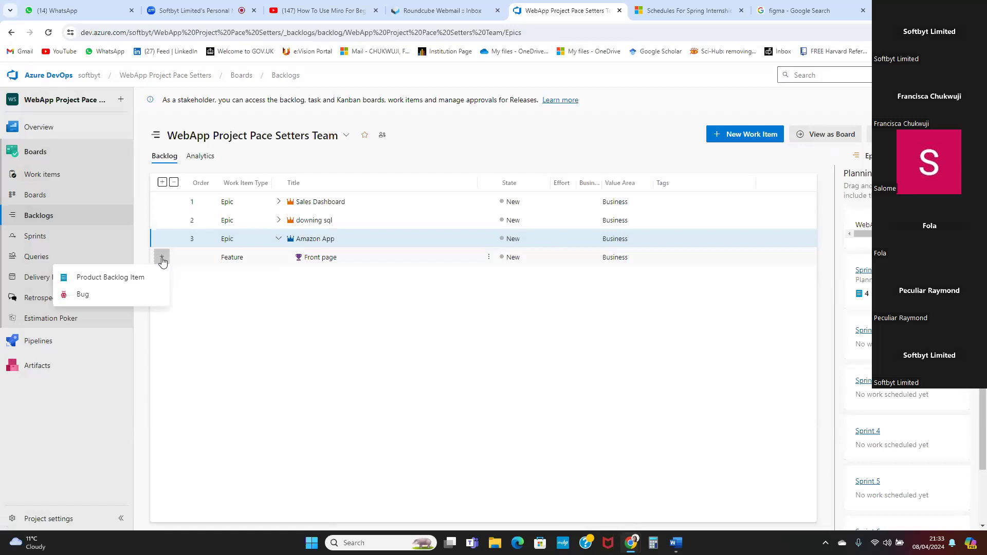
click(119, 280)
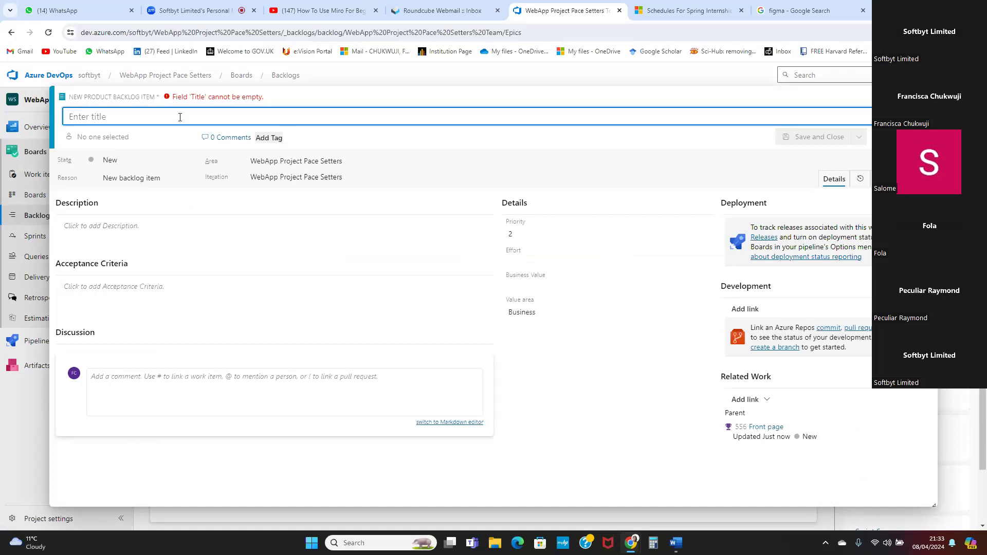
text(M)
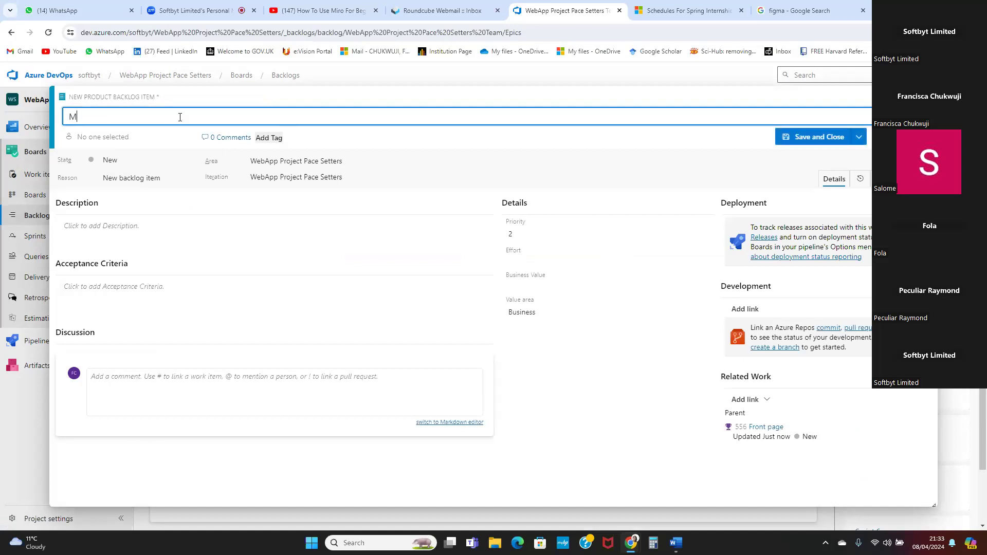
text(ission statement)
Replace the new backlog item's title with "Logo", and clear the title again.
drag(147, 116, 56, 118)
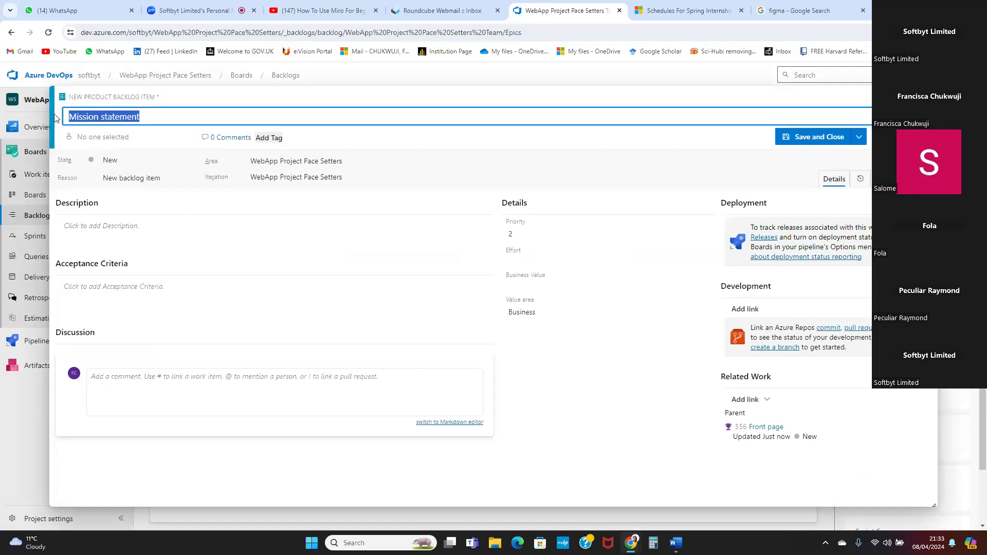
text(Logo)
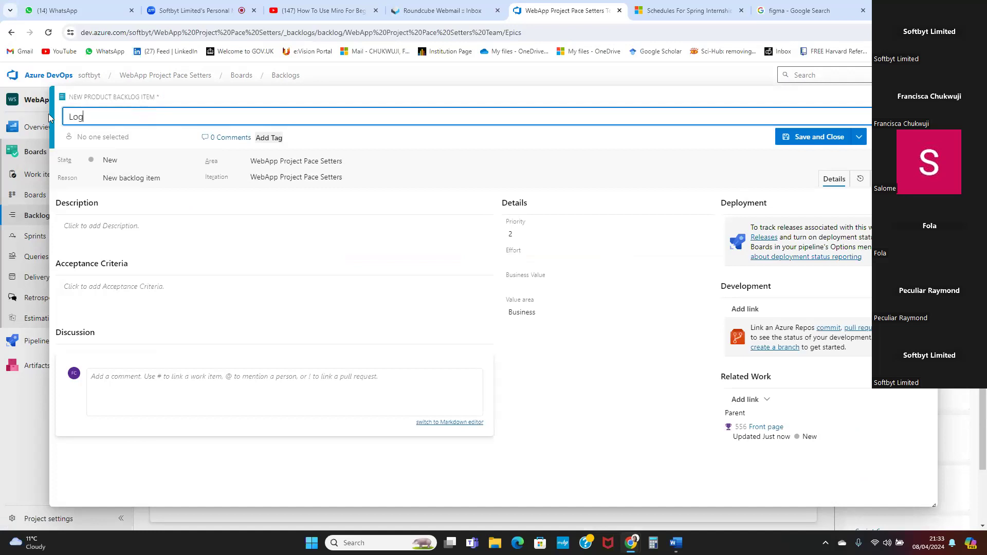
key(BackSpace)
key(BackSpace)
key(BackSpace)
key(BackSpace)
Title the new backlog item "Registeration", assign it to the second suggested team member, and save it.
text(Registeration)
click(103, 136)
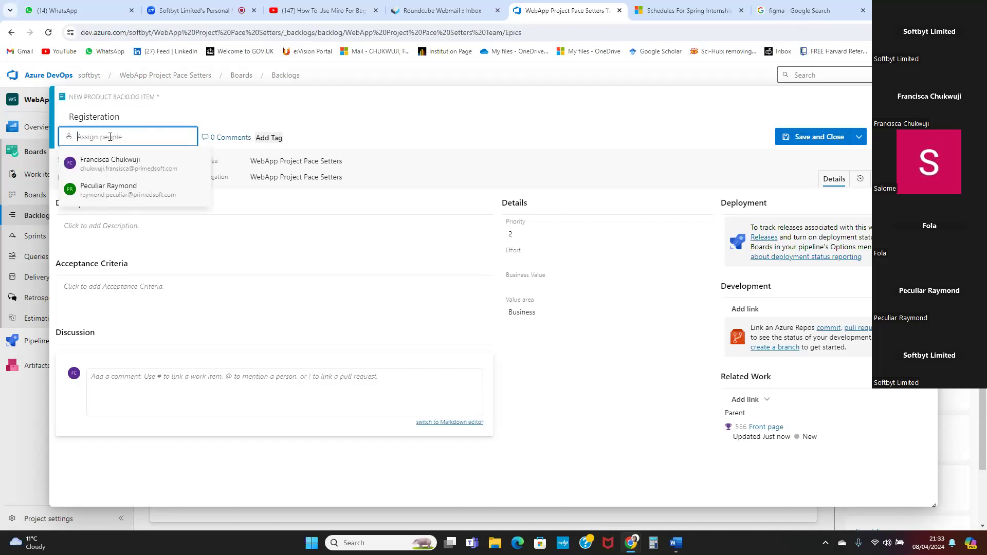
click(104, 190)
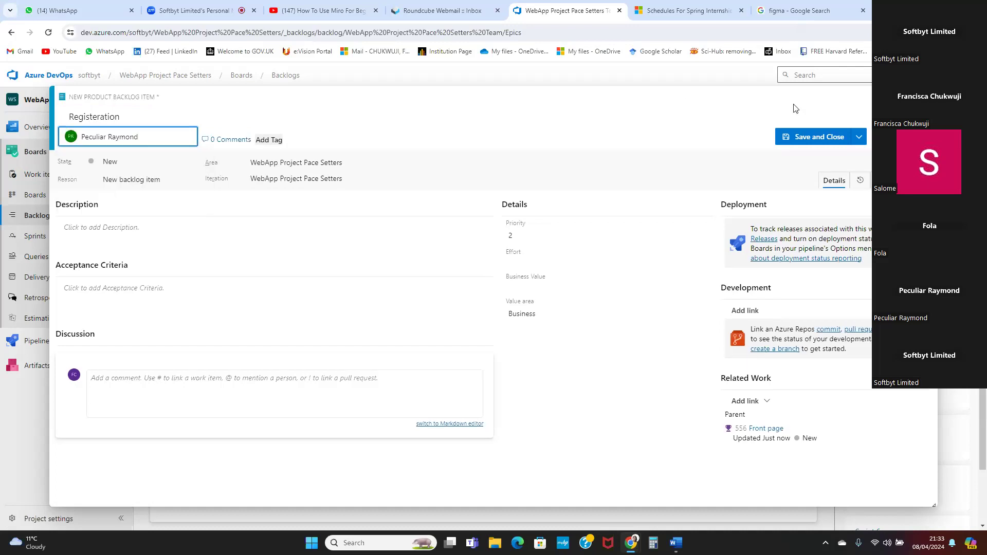
click(809, 137)
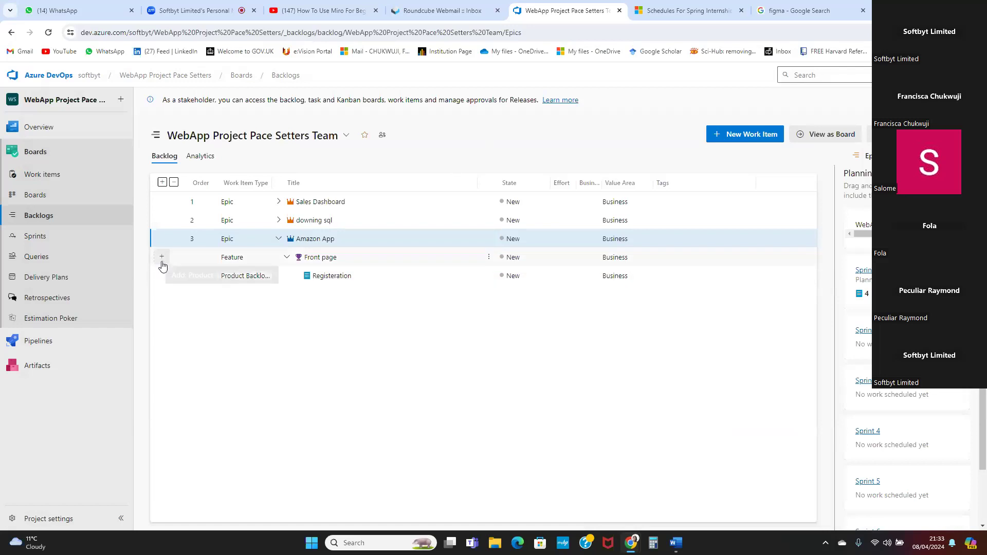
click(162, 259)
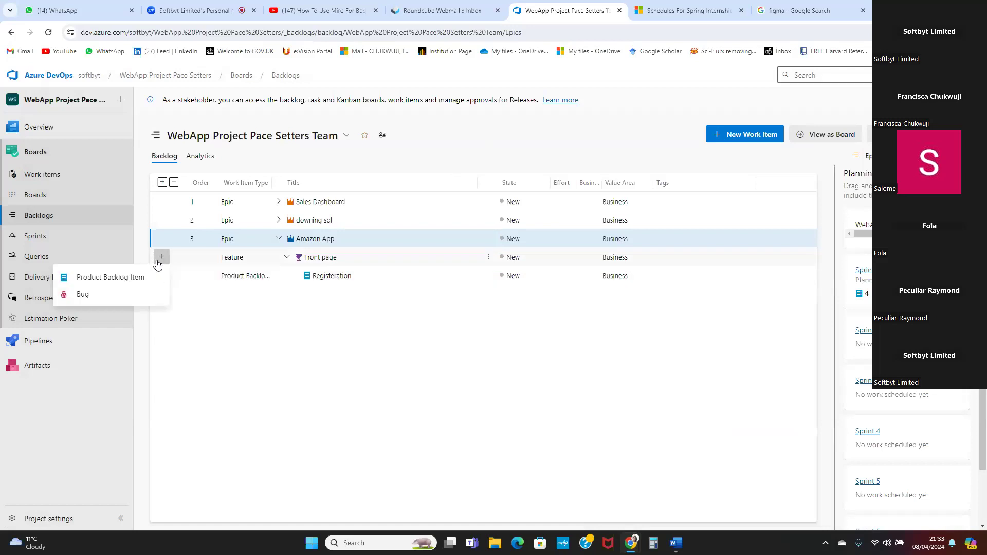
click(119, 280)
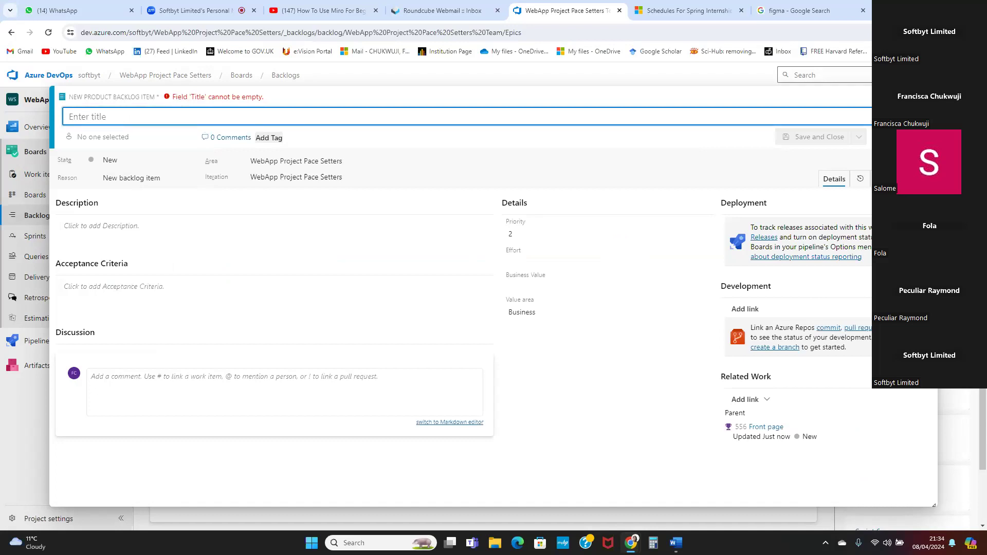
key(Escape)
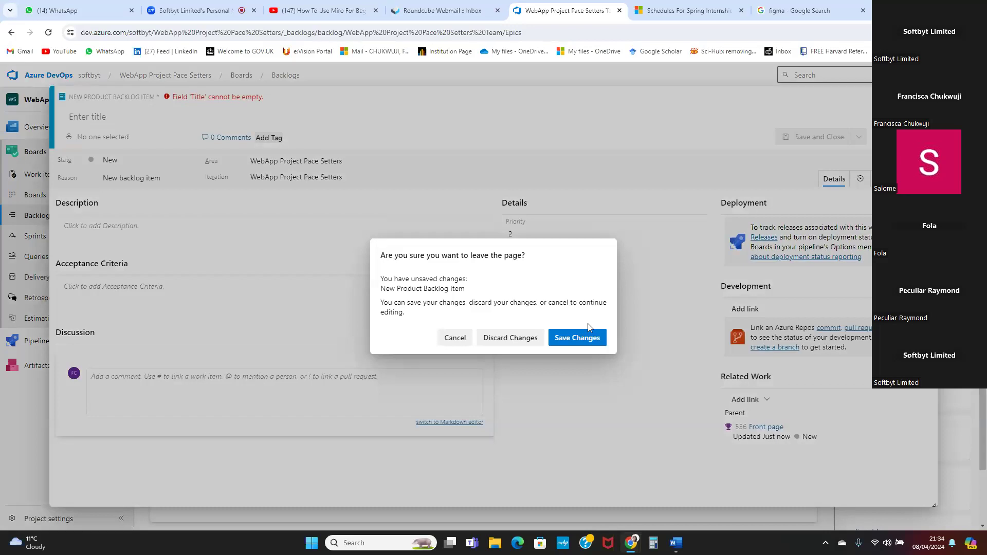
click(516, 343)
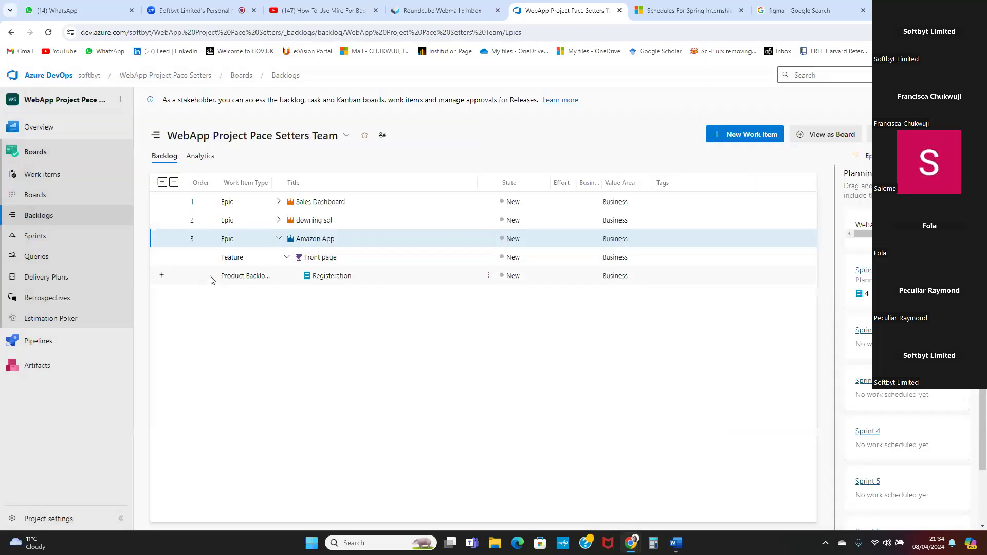
Add an unassigned feature titled "Product search" under the Amazon App epic and save it.
click(161, 240)
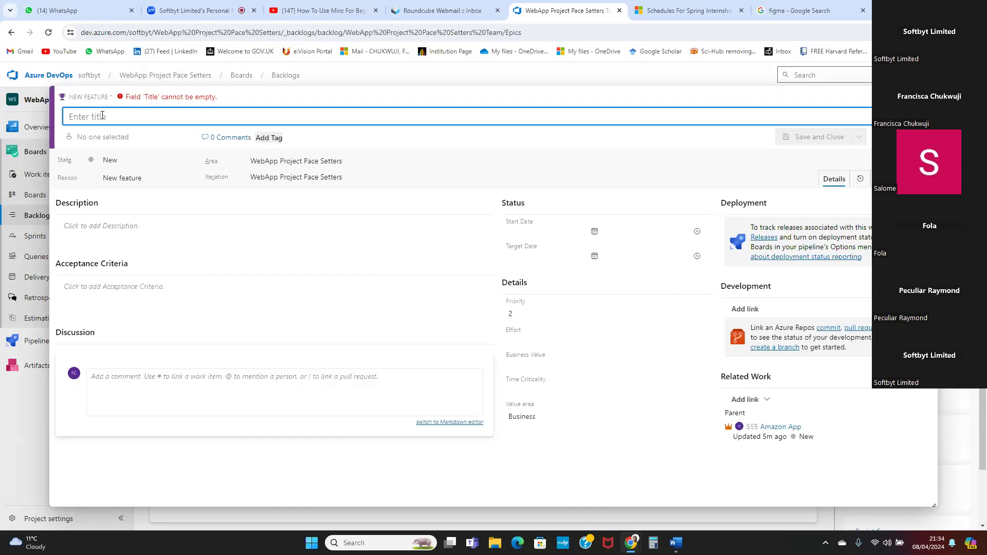
text(C)
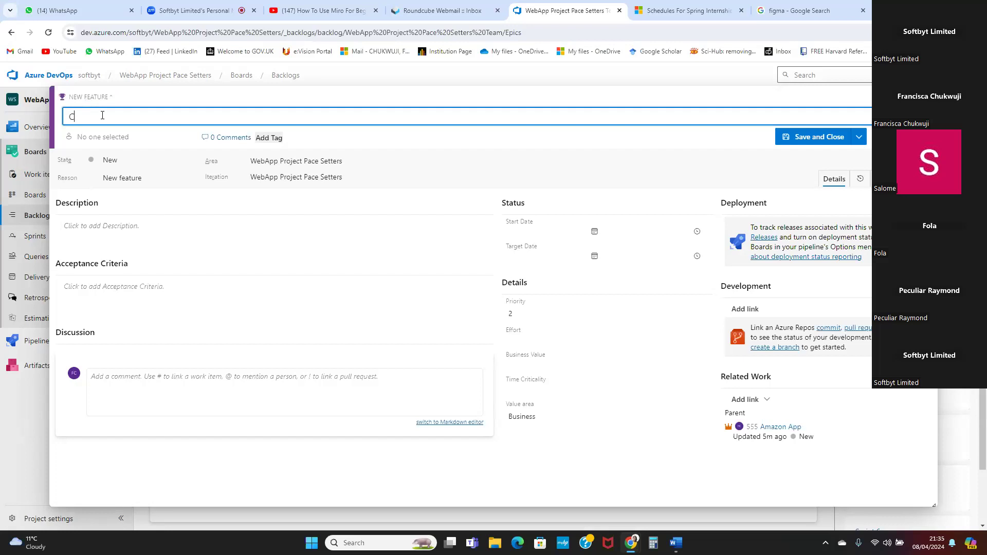
key(BackSpace)
text(Product Search)
click(819, 138)
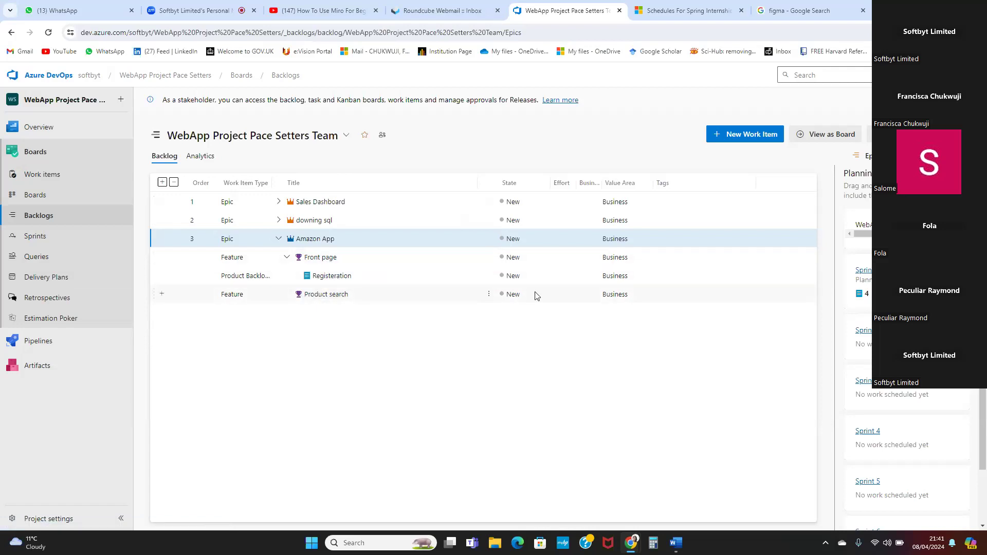
Collapse the Amazon App epic and look through the contents of the downing sql and Sales Dashboard epics.
click(279, 238)
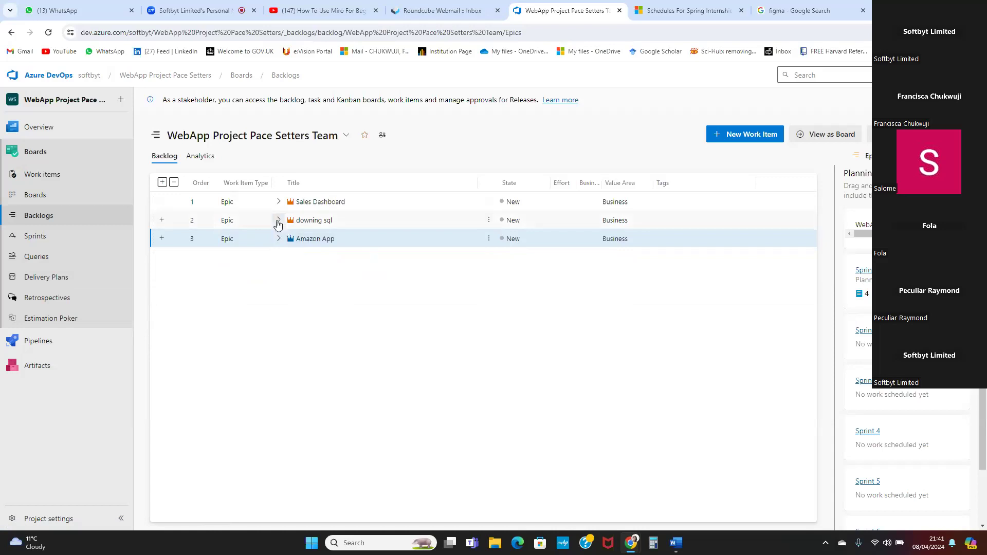
click(278, 221)
click(278, 223)
click(279, 203)
click(278, 202)
Examine the available actions for the Sales Dashboard epic, including its assignment options.
click(489, 205)
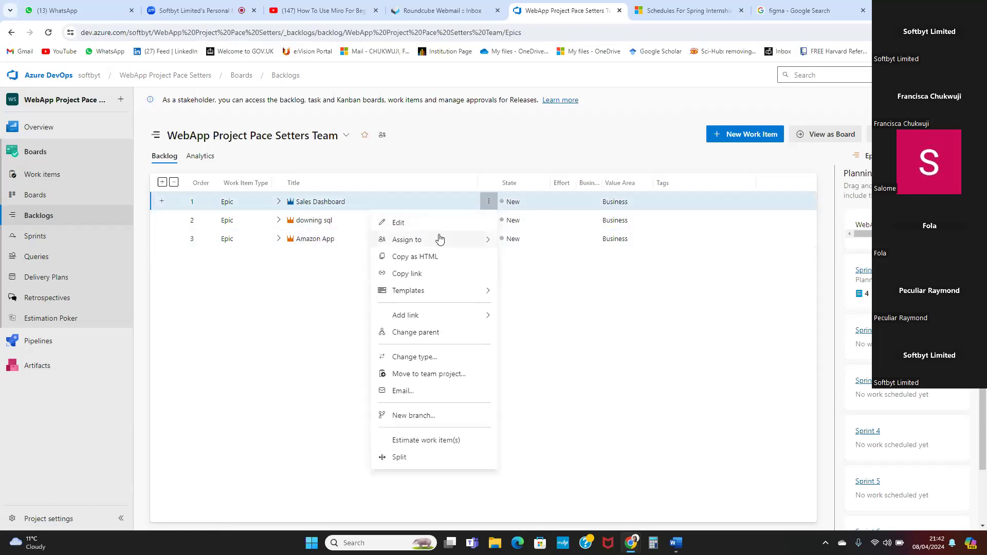
mouse_move(437, 246)
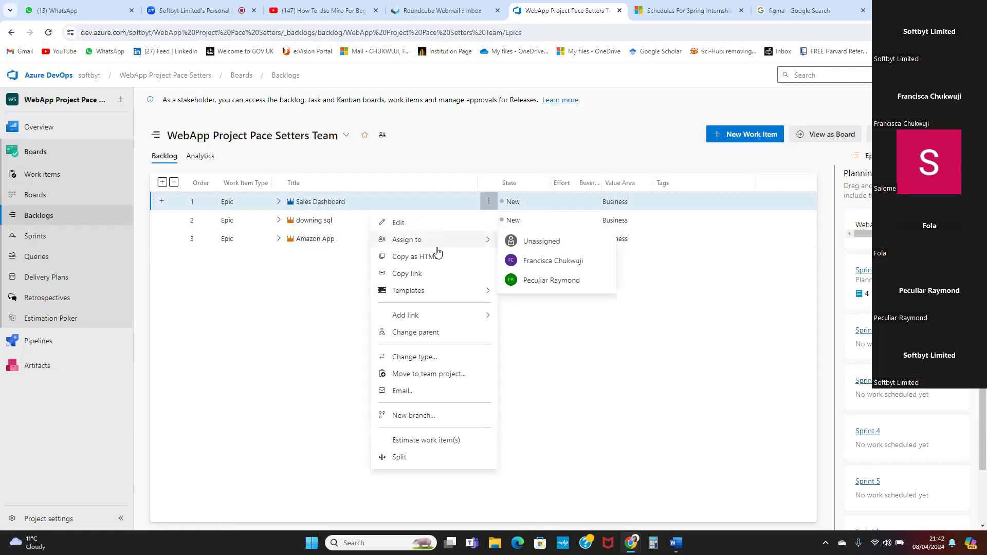
mouse_move(470, 294)
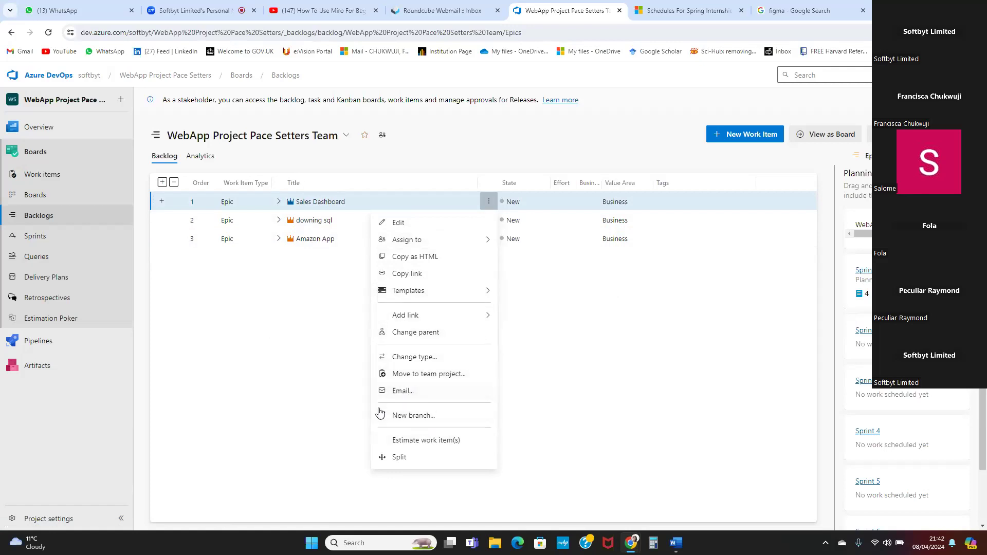
click(324, 422)
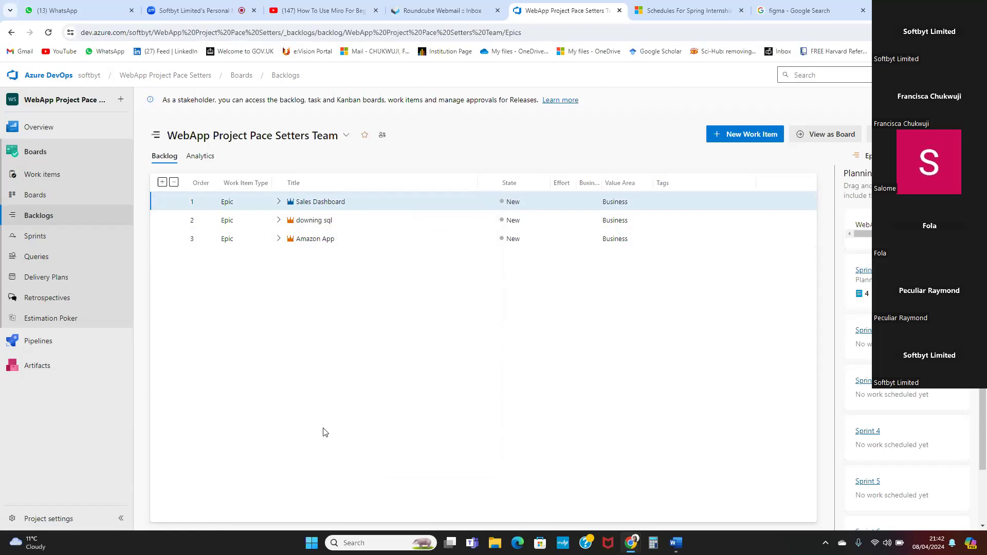
Expand the whole backlog by two levels to view every feature and backlog item, and collapse it to epics.
click(161, 182)
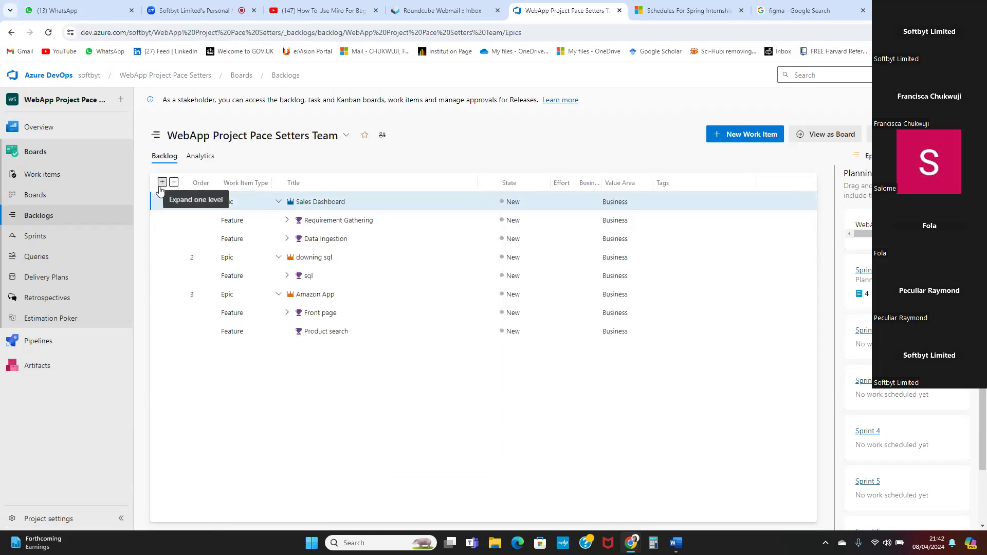
click(162, 182)
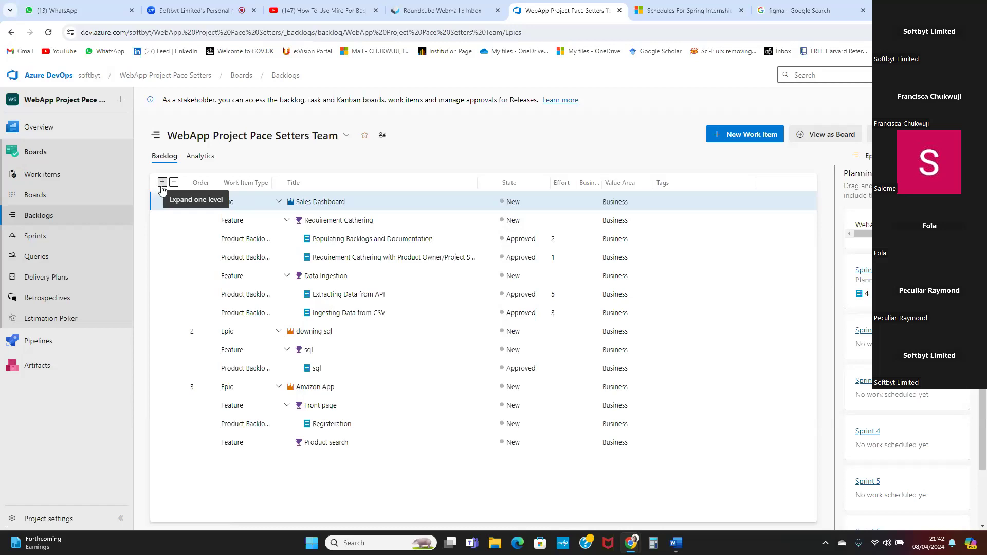
click(173, 183)
click(173, 183)
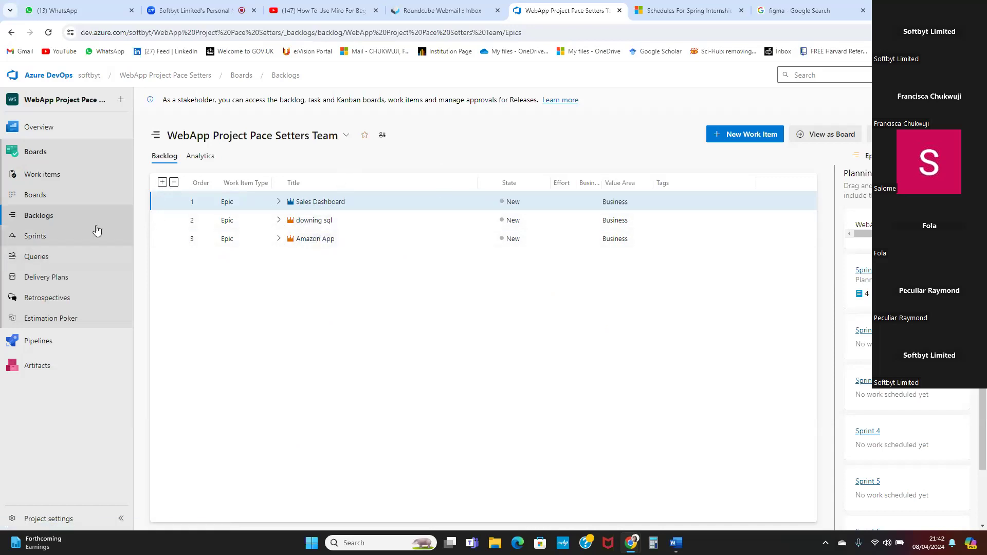
Move the "sql" and "Populating Backlogs and Documentation" cards to the New column of the team's Kanban board.
click(34, 240)
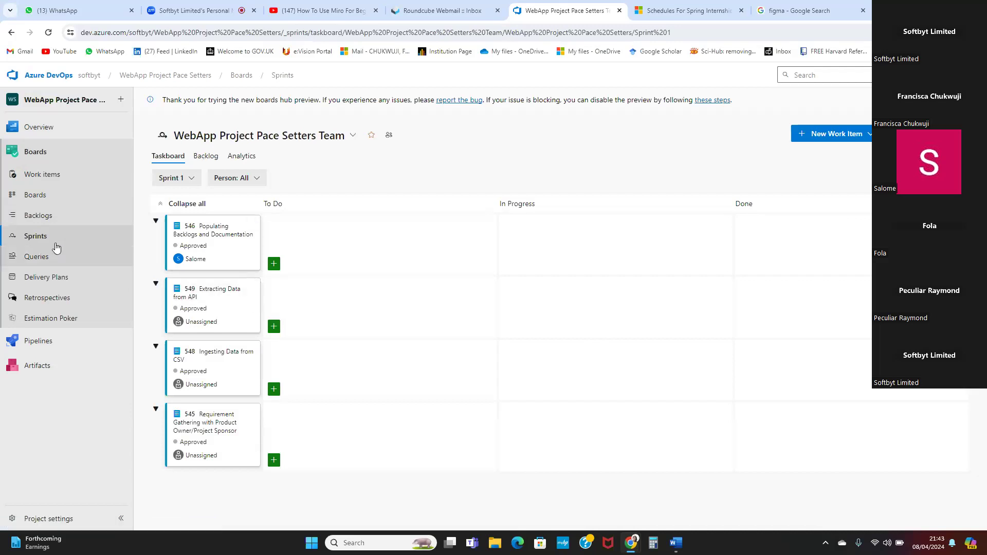
click(37, 215)
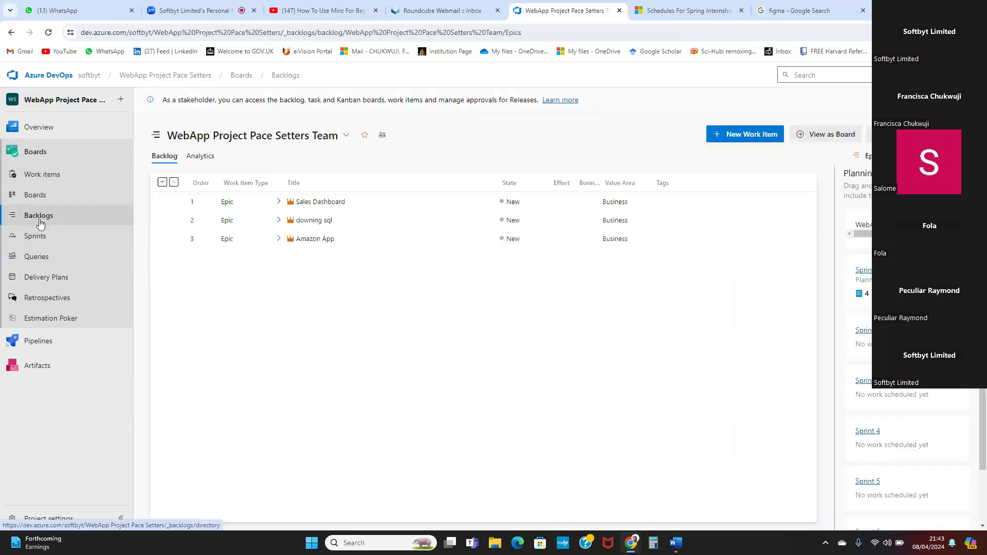
click(36, 200)
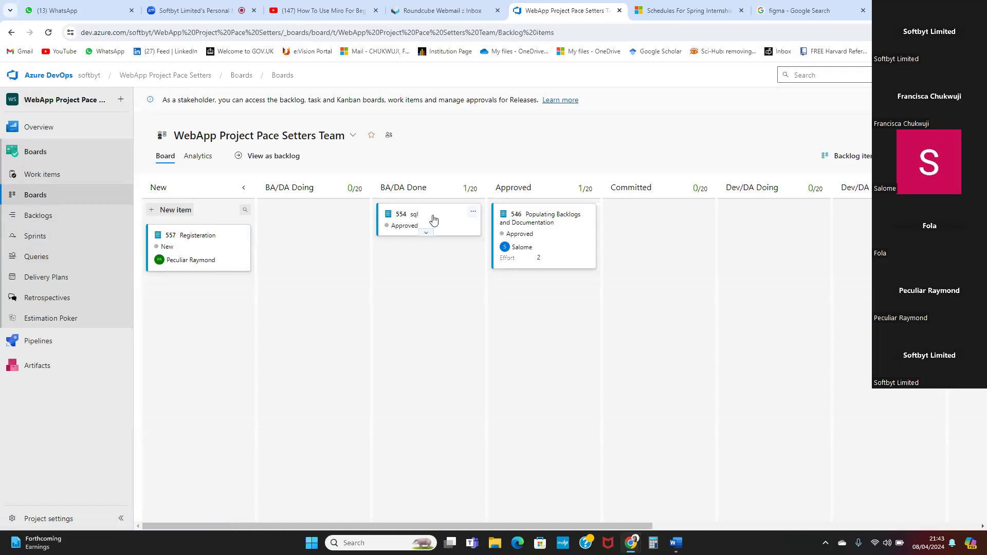
drag(439, 227, 198, 300)
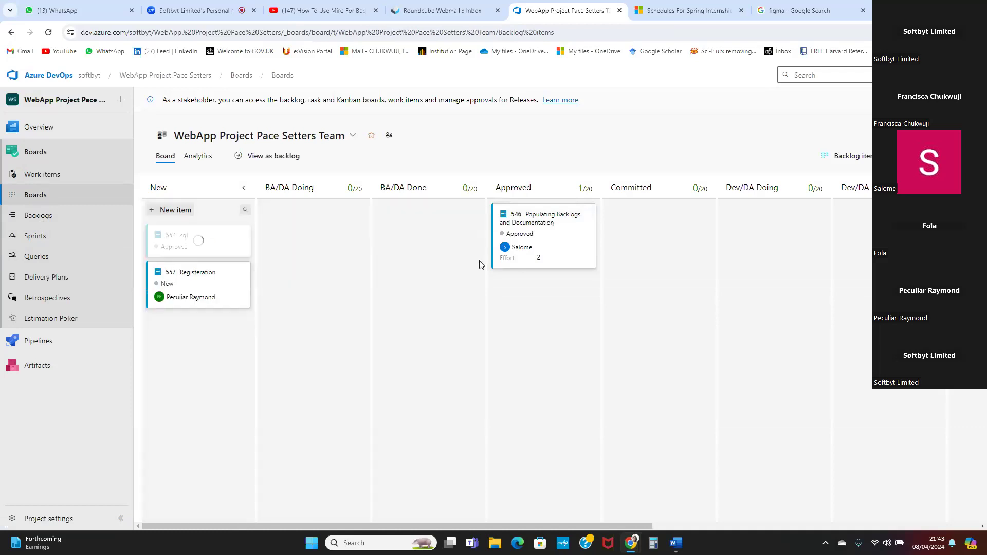
drag(556, 242, 196, 354)
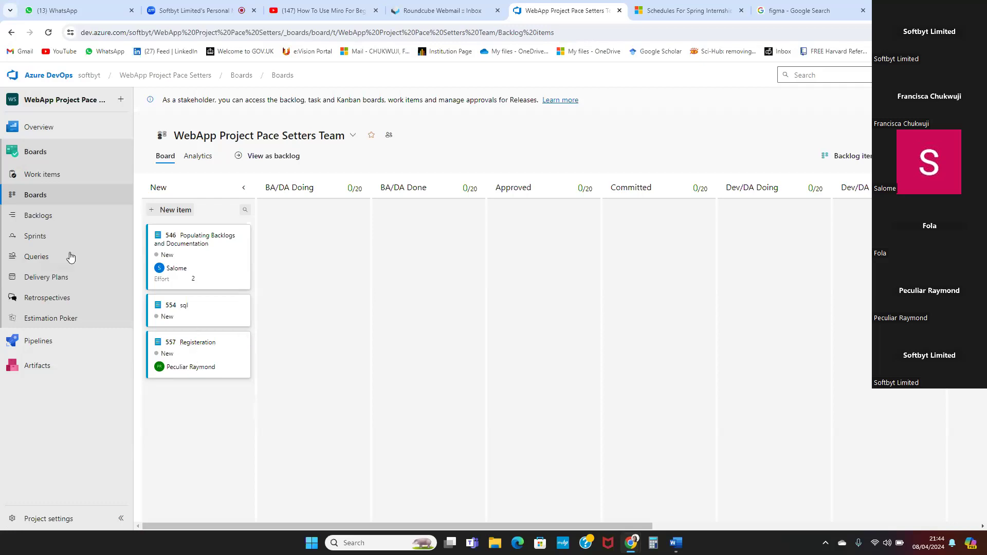
Review the Amazon App epic's features and backlog item in the backlog, and open and close the Product search feature.
click(32, 202)
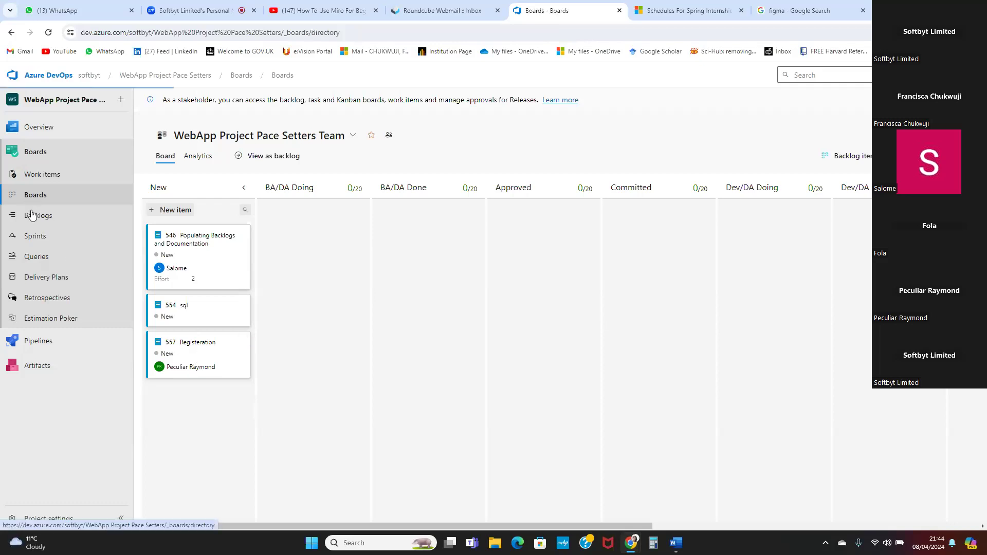
click(36, 218)
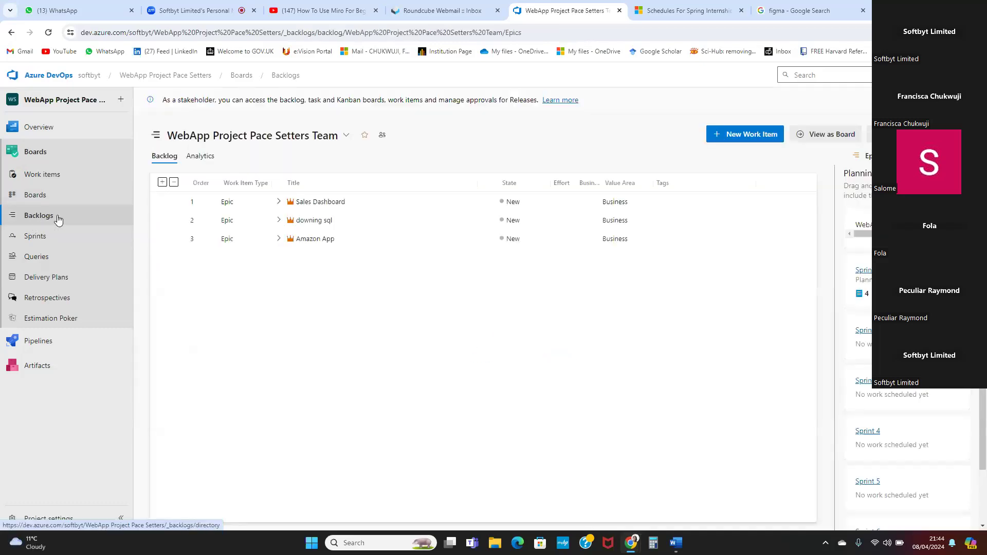
click(278, 240)
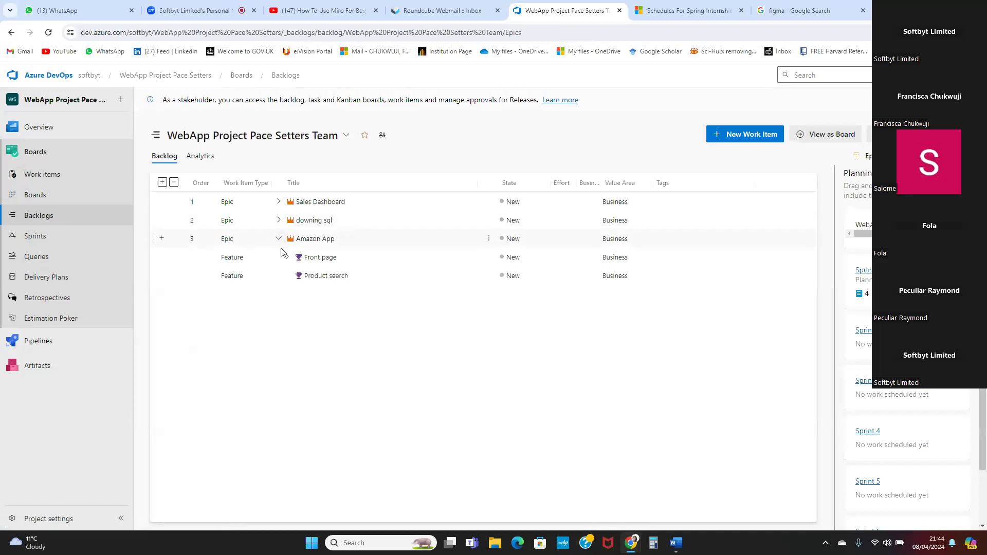
click(288, 259)
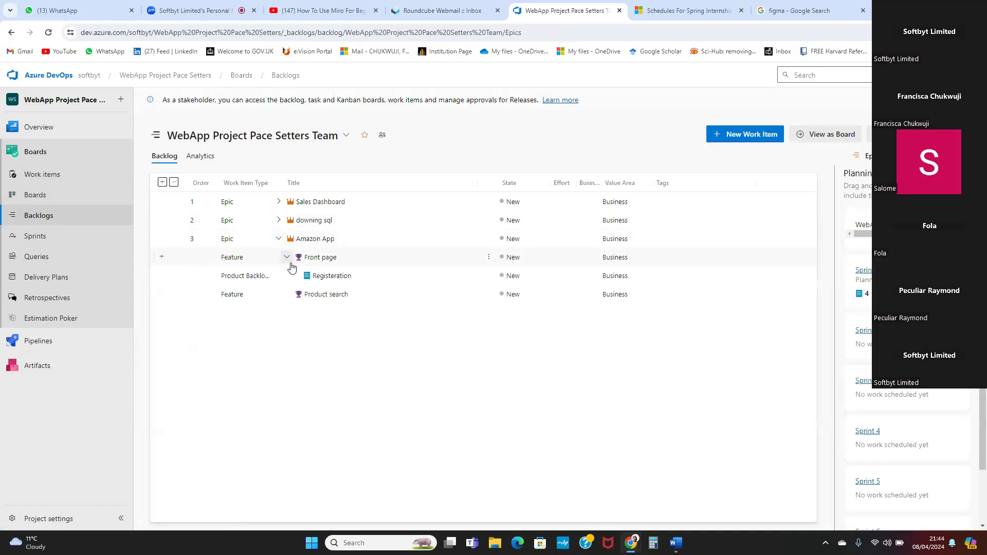
click(305, 298)
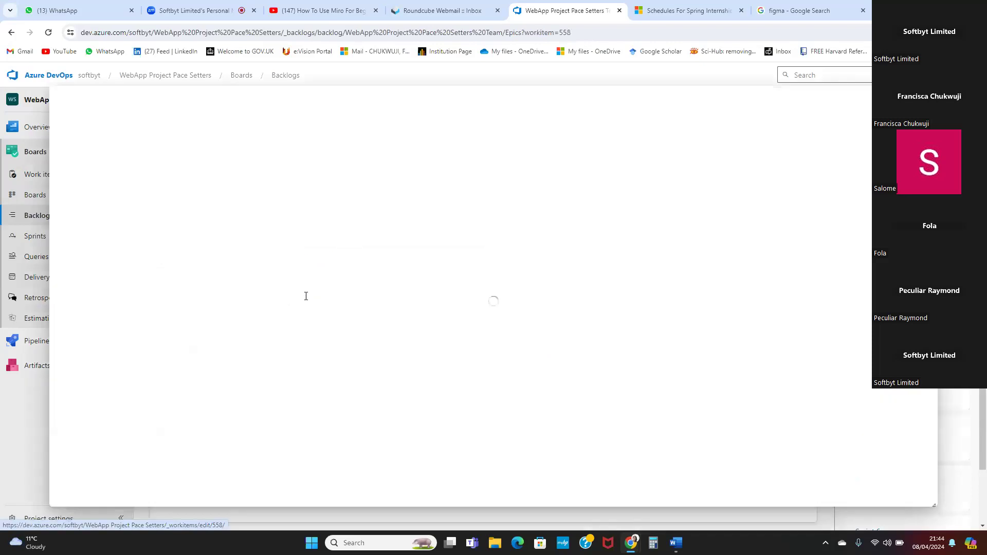
click(925, 97)
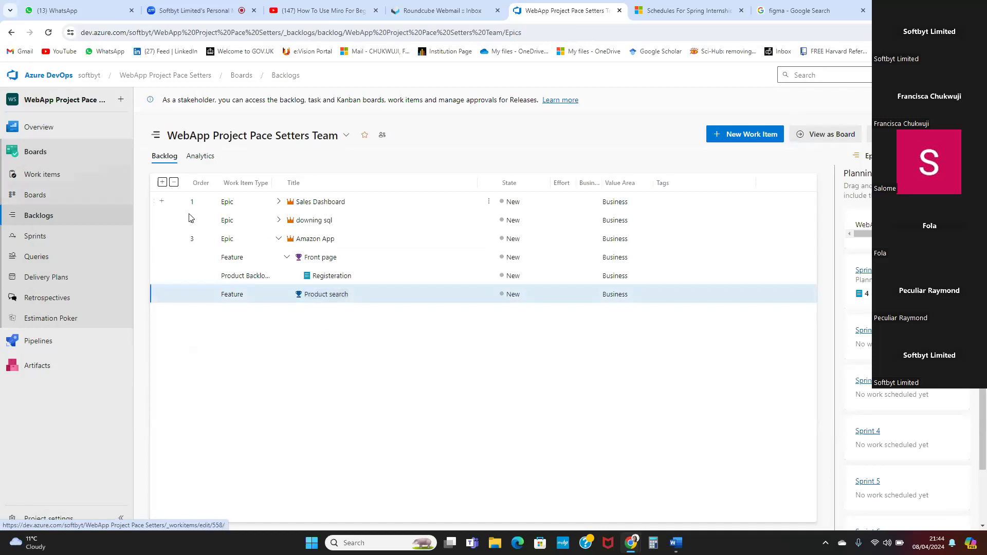
Examine the states of the items under the downing sql and Sales Dashboard epics, and return to the Kanban board.
click(278, 238)
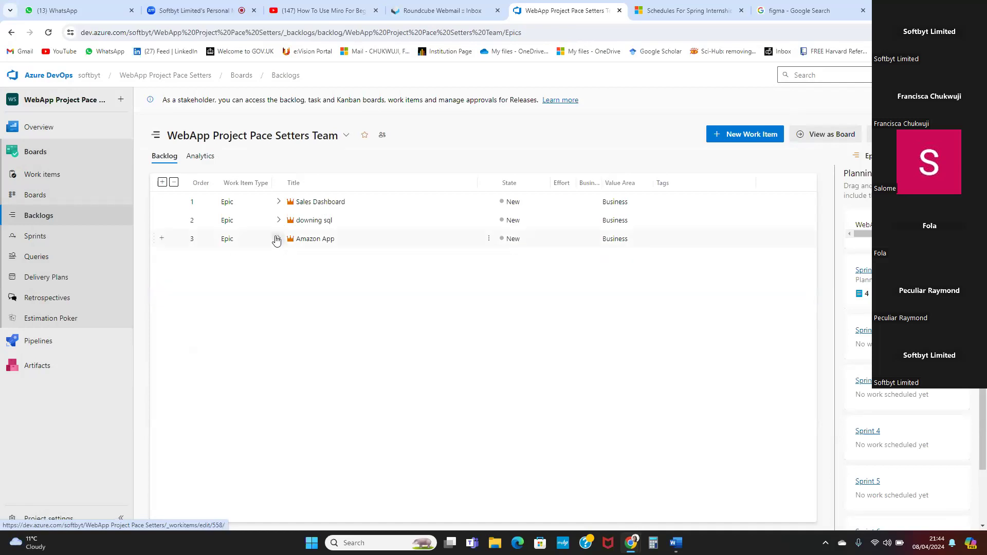
click(279, 220)
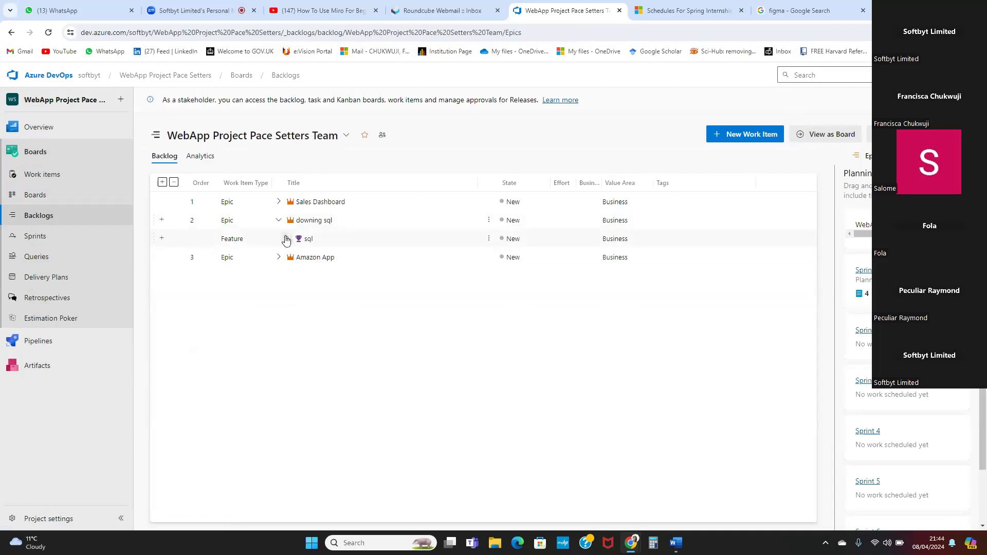
click(287, 239)
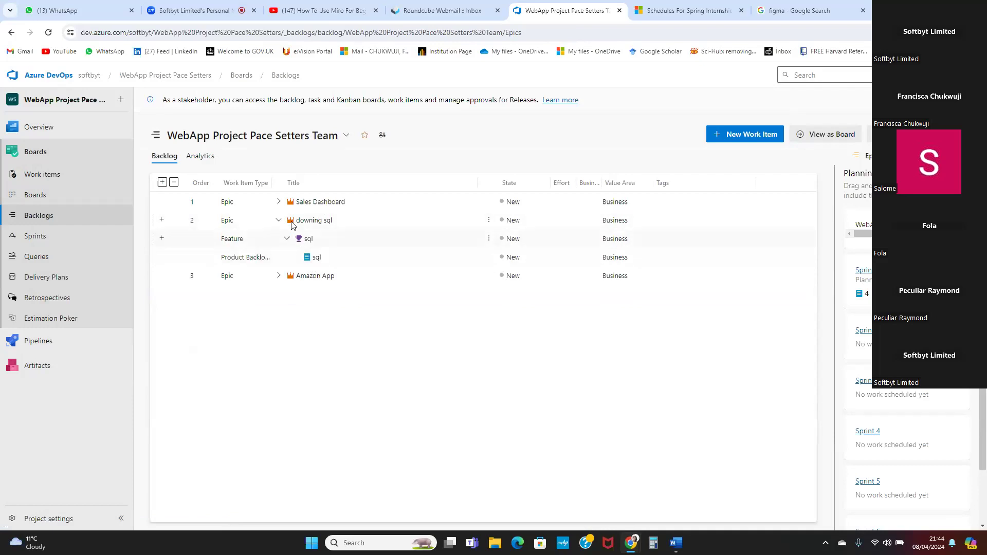
click(278, 202)
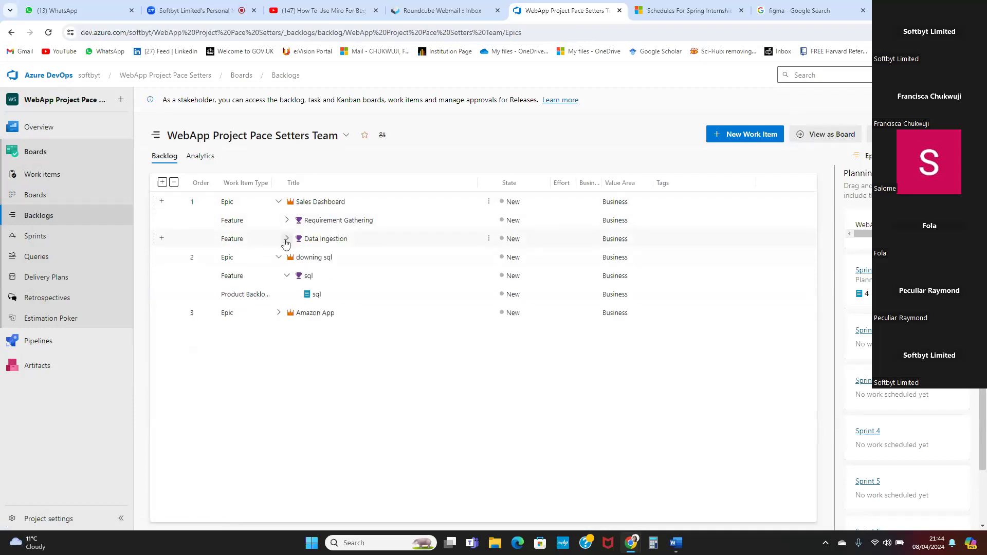
click(286, 239)
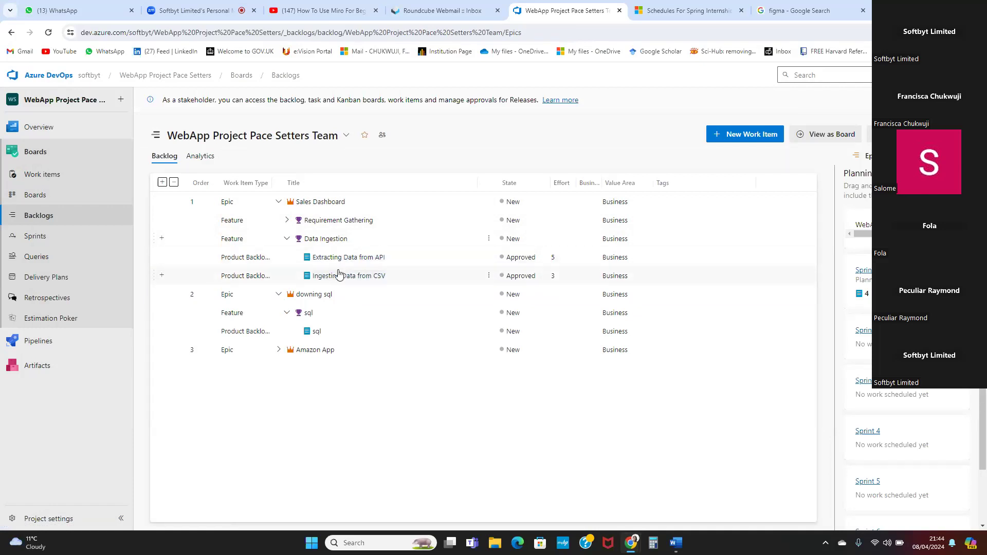
click(285, 239)
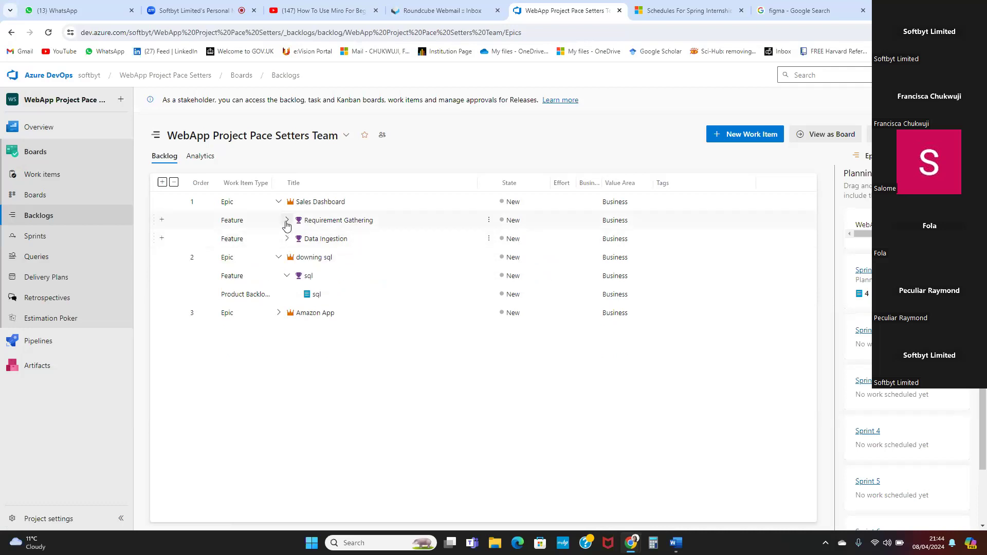
click(286, 221)
click(286, 221)
click(278, 257)
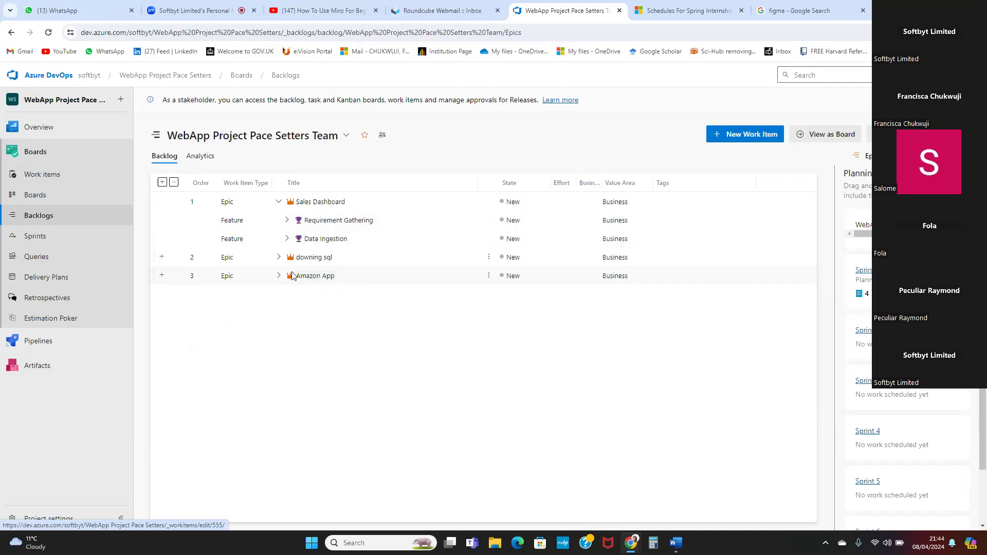
click(279, 204)
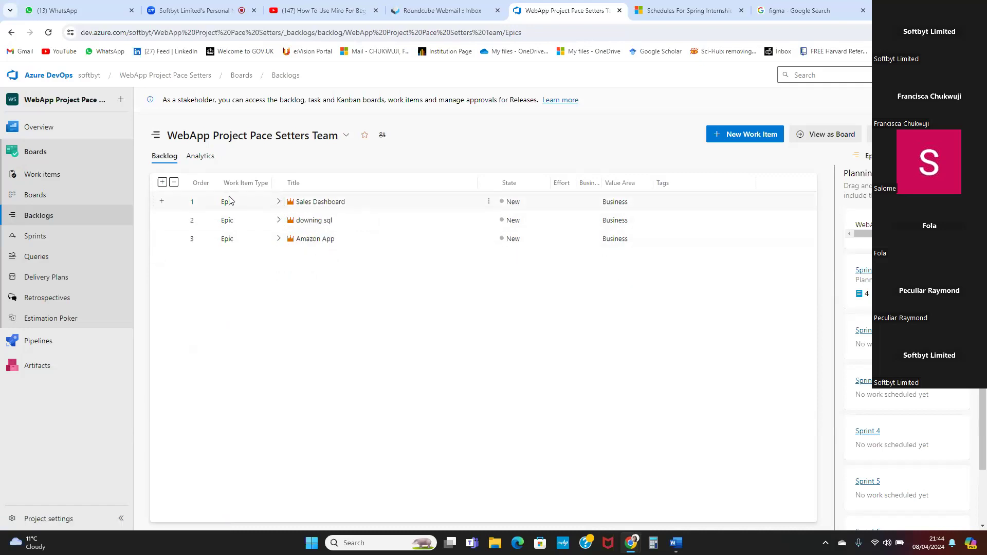
click(35, 195)
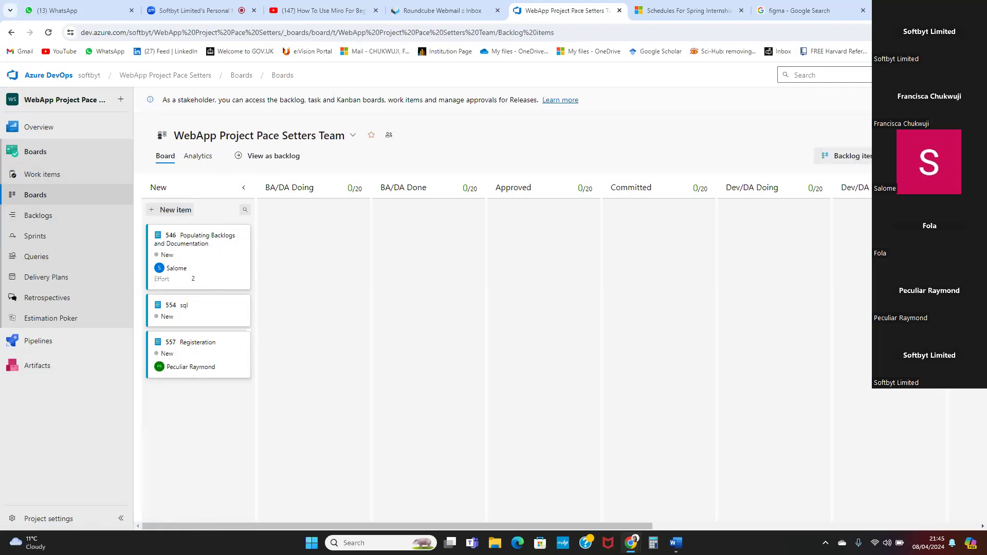
View the team's Epics and Features boards in turn, and return to the Backlog items board.
click(862, 164)
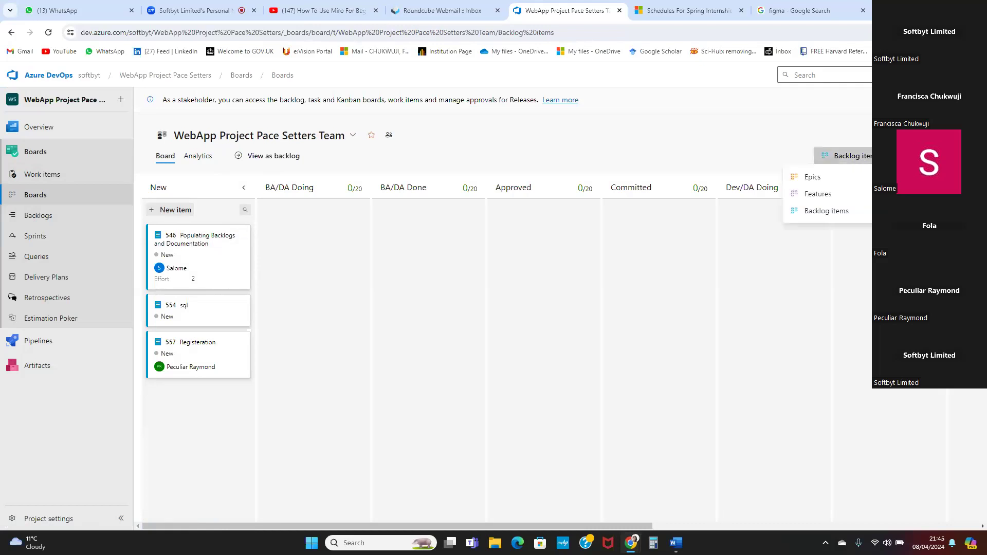
click(825, 177)
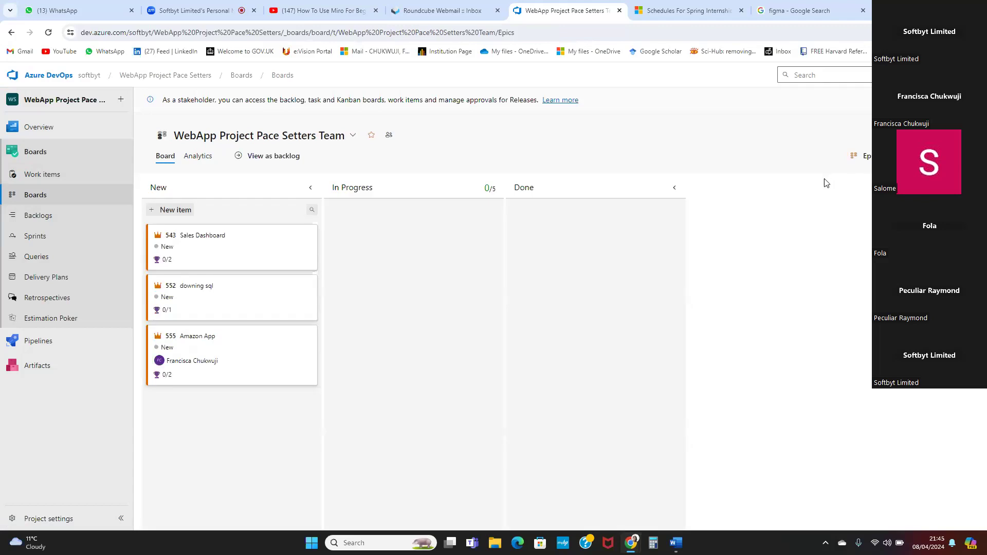
click(858, 155)
click(848, 196)
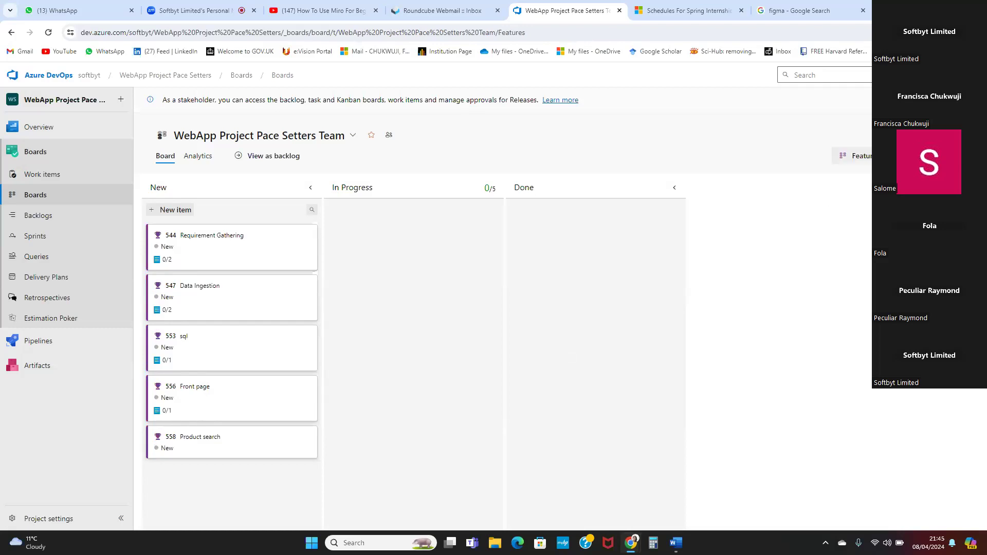
click(857, 156)
click(824, 212)
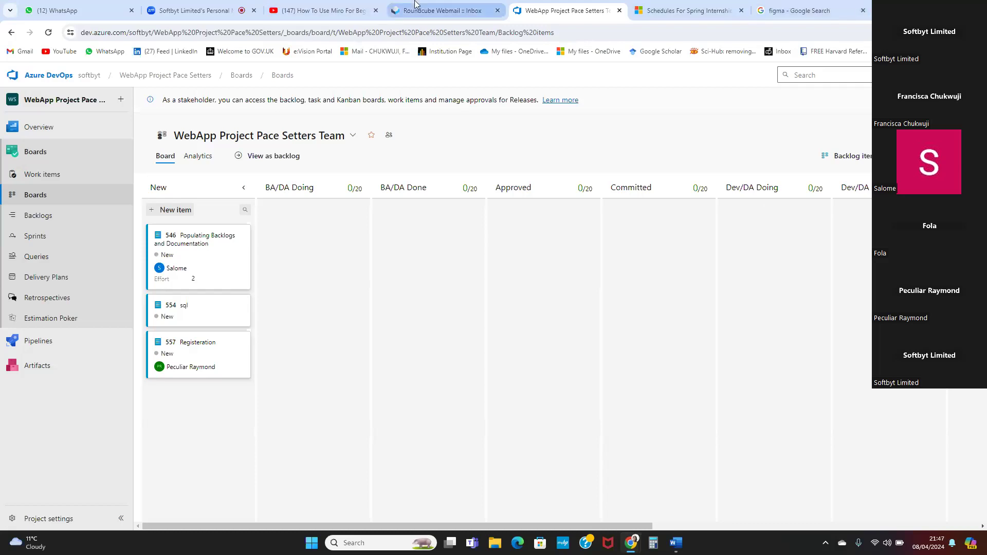
mouse_move(421, 4)
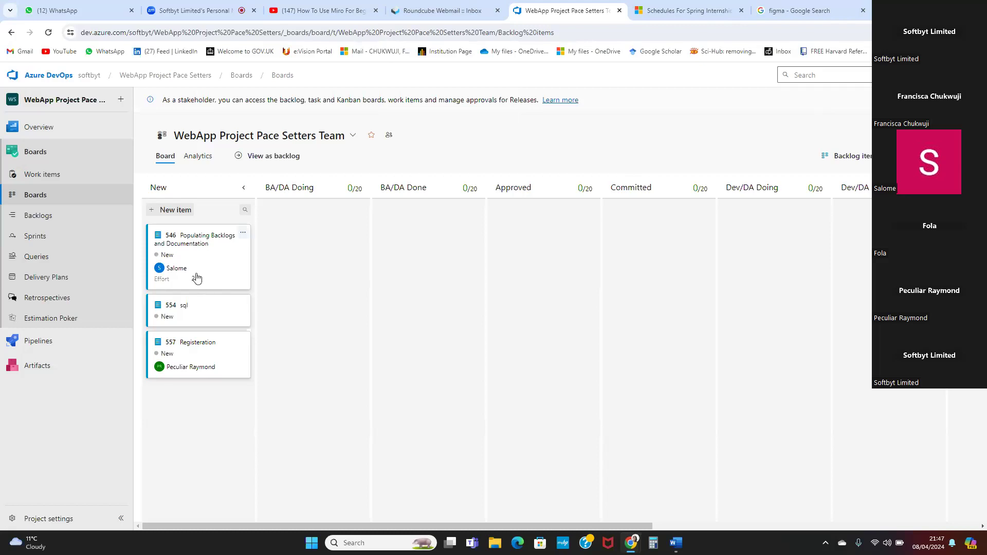
Review the assignee and effort fields on the three cards in the New column of the Backlog items board.
click(222, 263)
click(195, 323)
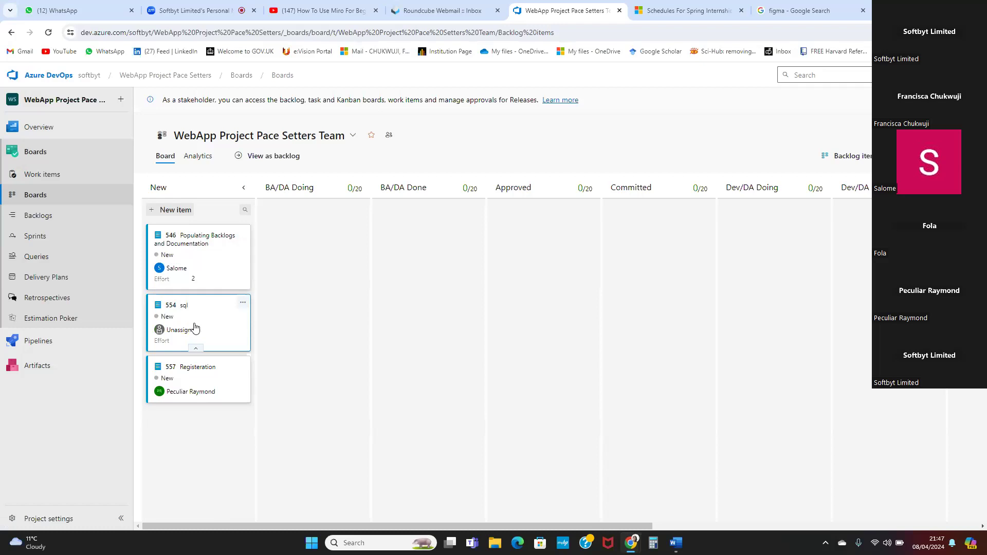
click(194, 396)
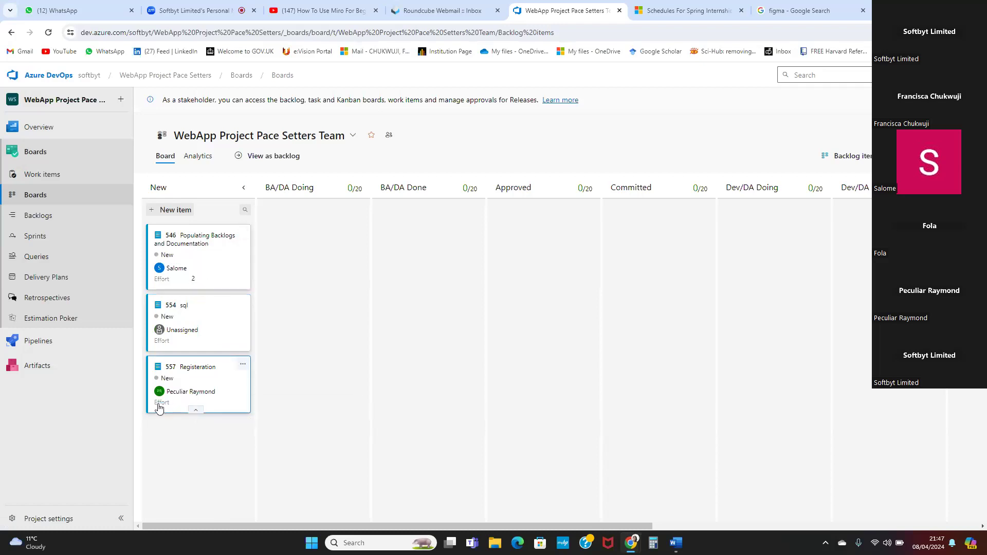
click(162, 346)
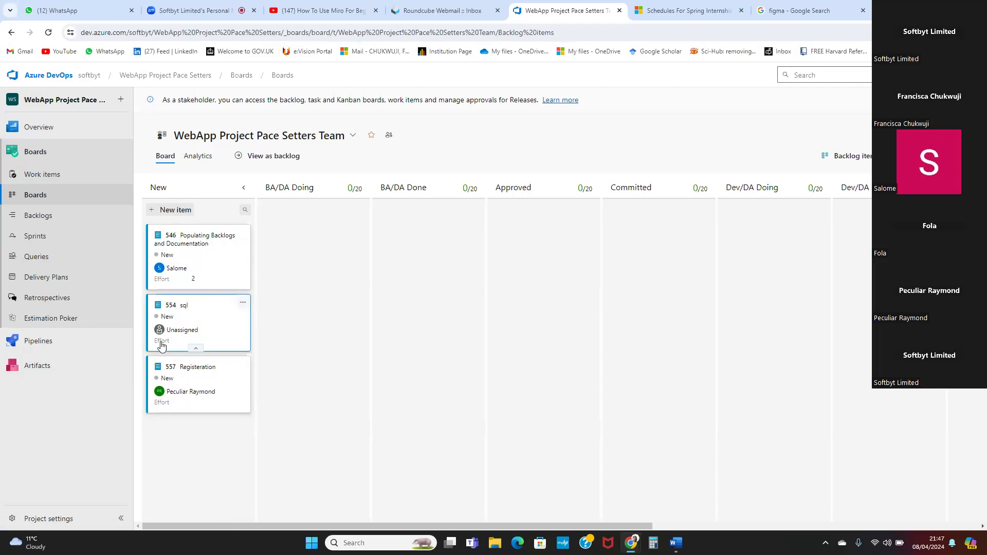
click(192, 279)
text(2)
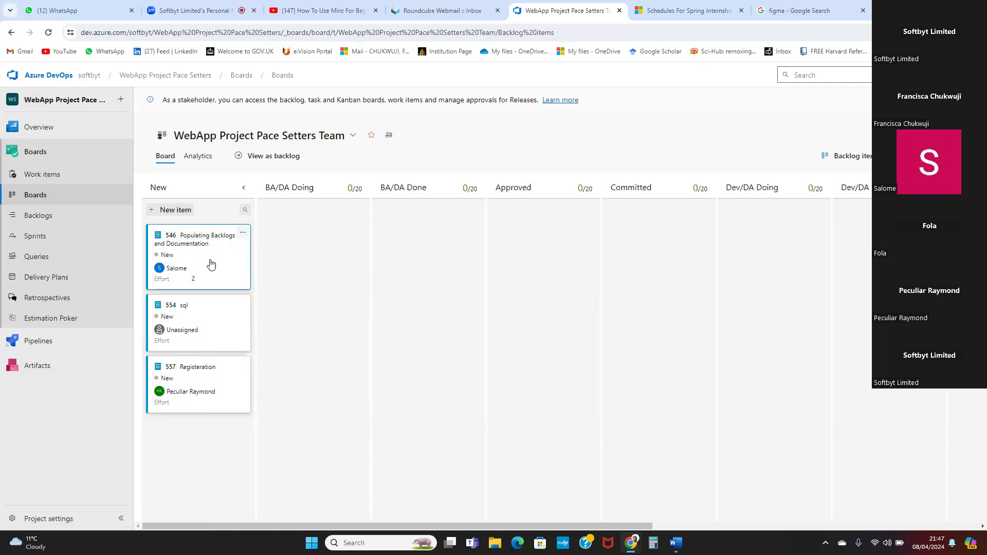
Move the "Populating Backlogs and Documentation" card to BA/DA Doing and back to New, and check the state of each New card.
drag(225, 266, 324, 247)
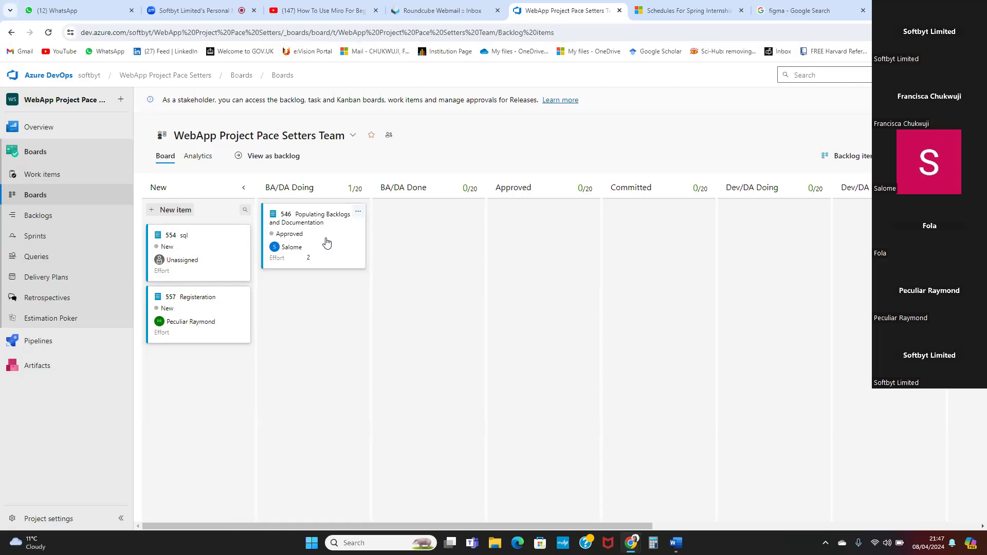
drag(328, 243, 209, 381)
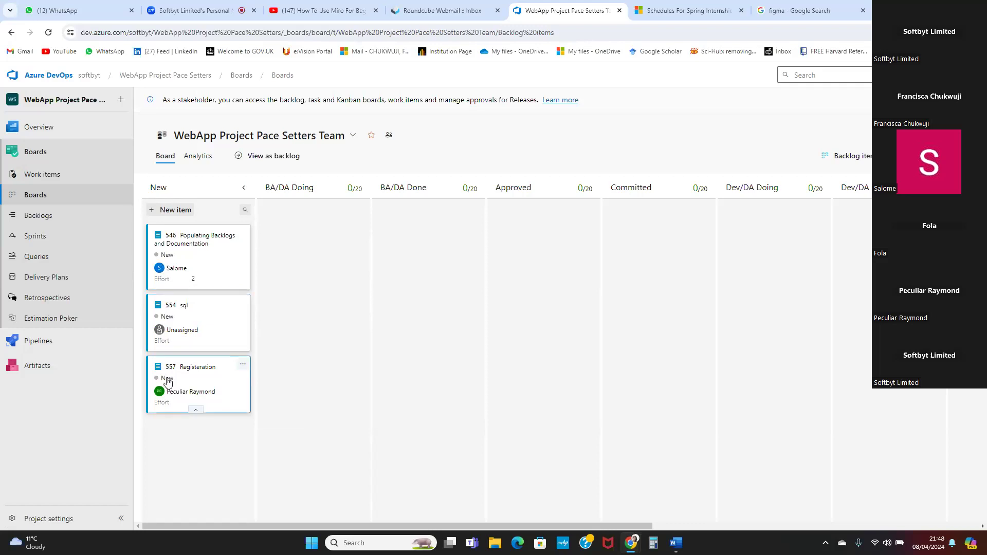
click(166, 260)
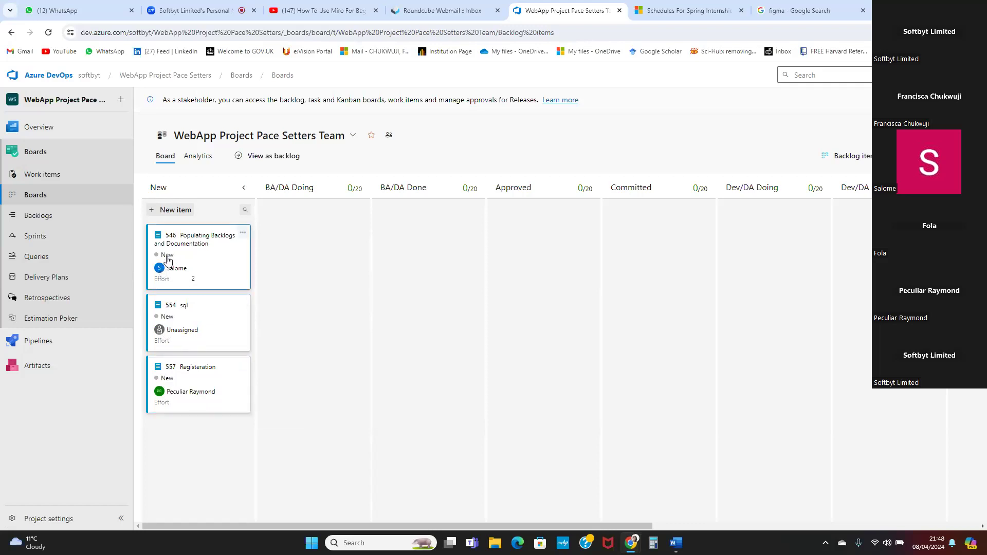
click(160, 329)
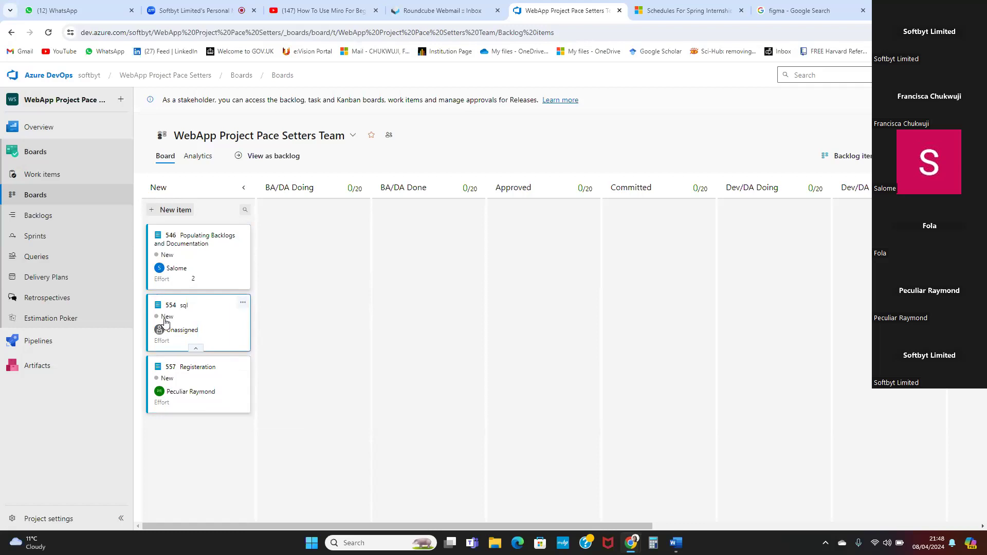
click(165, 381)
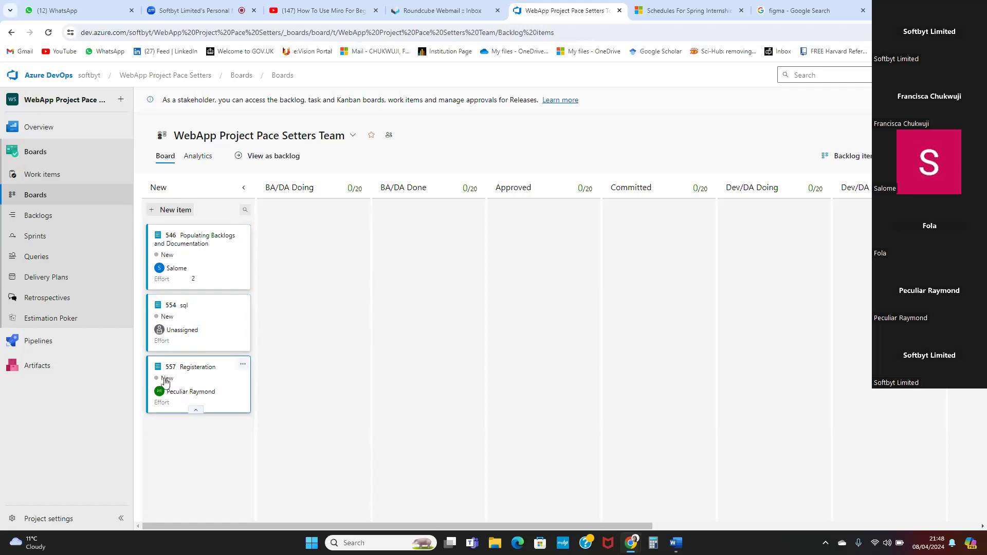
Move the "Populating Backlogs and Documentation" card to BA/DA Done and the "sql" card to BA/DA Doing.
drag(195, 258, 407, 246)
click(299, 241)
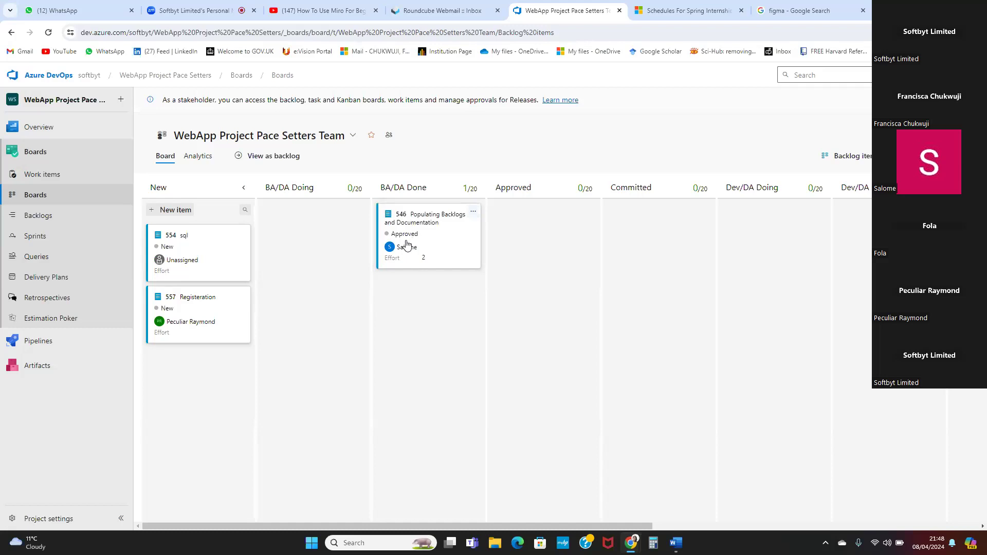
click(224, 267)
drag(224, 268, 326, 280)
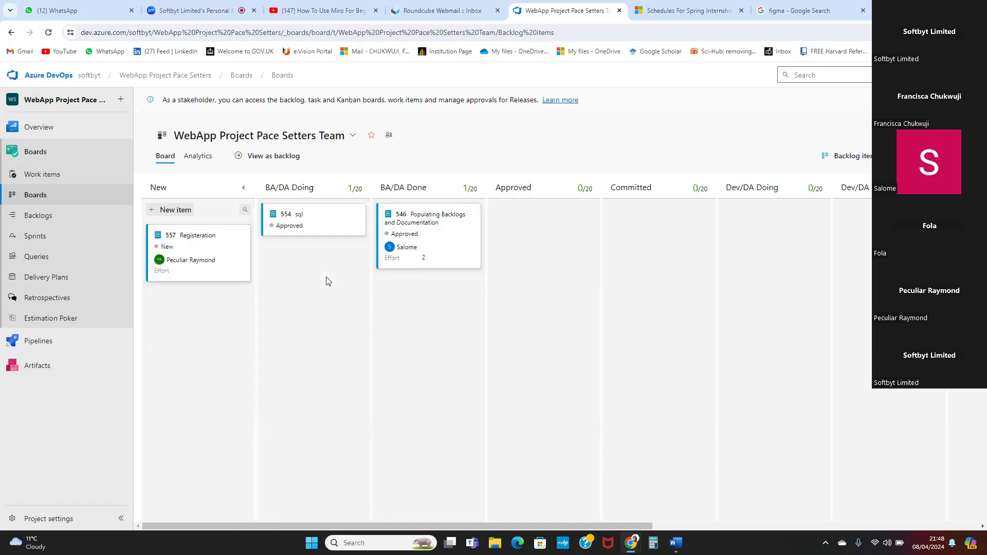
Move the "Populating Backlogs and Documentation" card to Committed, and take the "sql" card through Approved into Committed.
drag(432, 245, 404, 241)
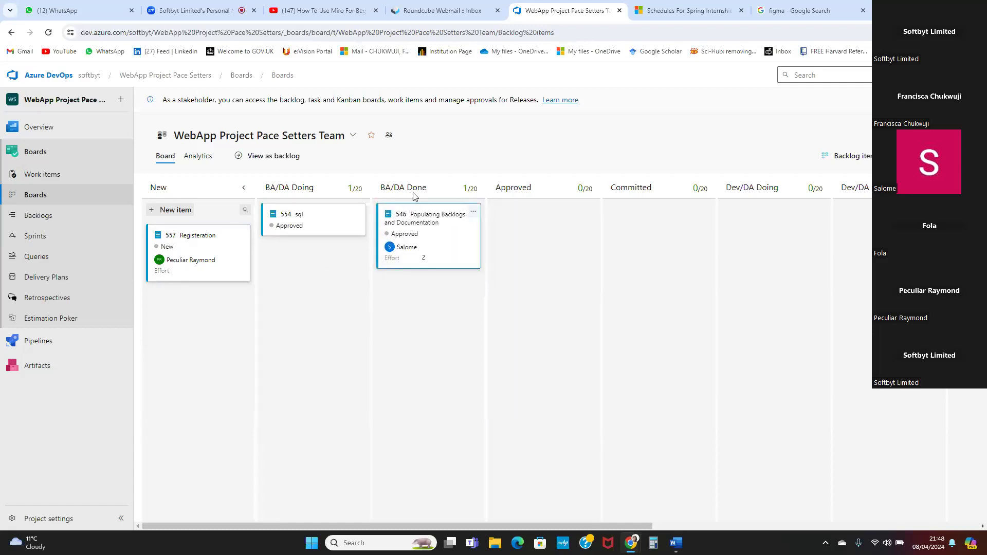
drag(403, 245, 642, 262)
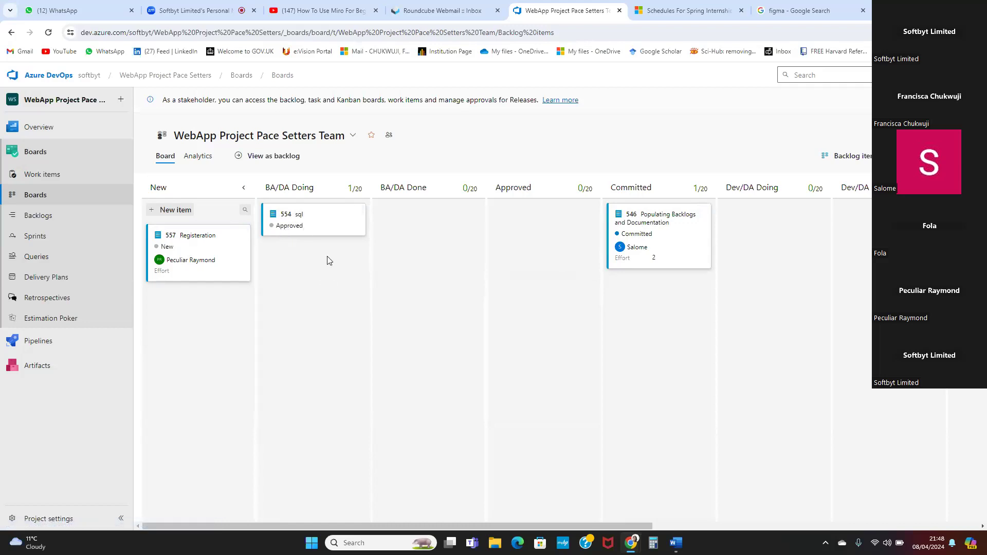
click(311, 235)
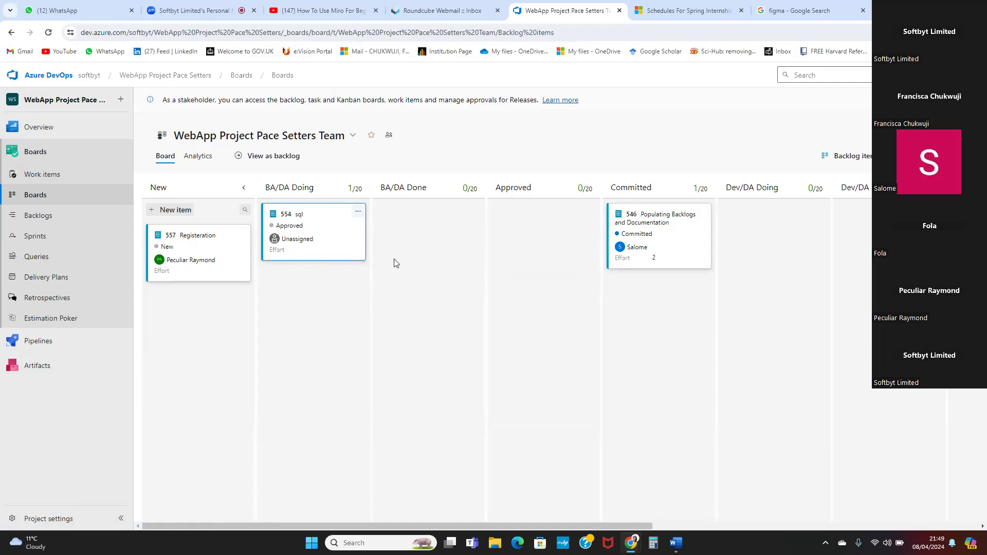
drag(304, 234, 497, 252)
drag(519, 221, 627, 290)
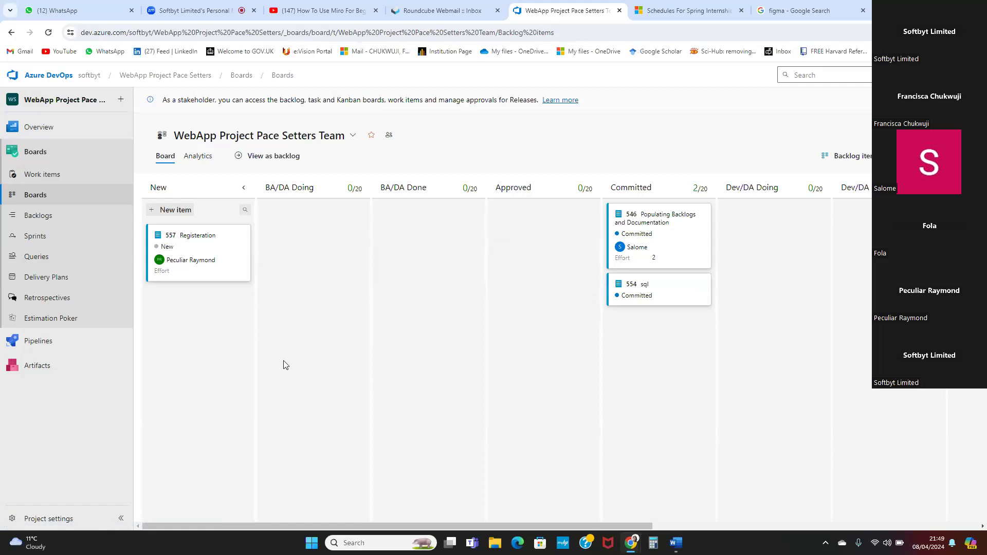
Move the "sql" card from Committed to UAT Done and on to the column following it.
drag(670, 291, 924, 401)
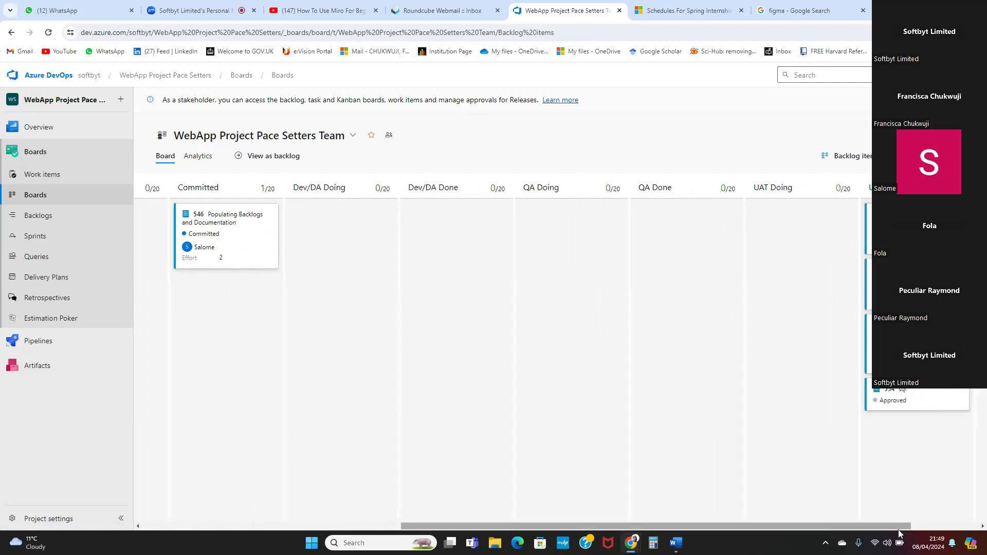
click(938, 525)
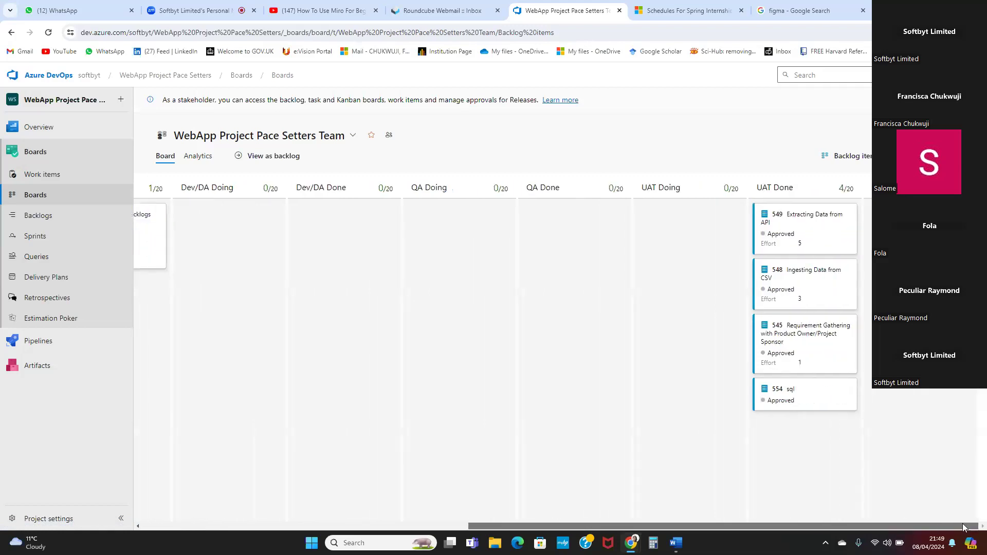
drag(815, 396, 936, 409)
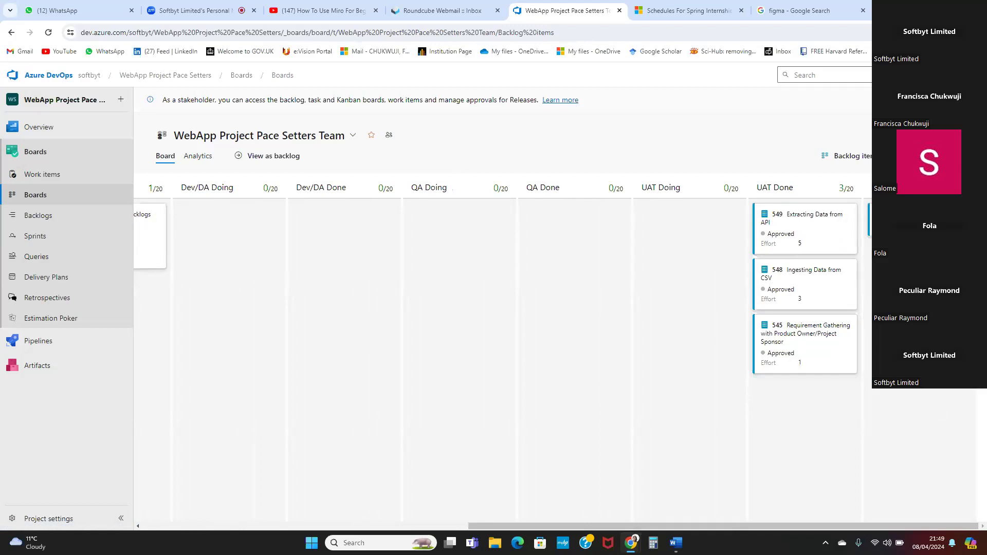
Return the "sql" and "Populating Backlogs and Documentation" cards to the New column.
drag(894, 221, 201, 310)
drag(619, 255, 198, 342)
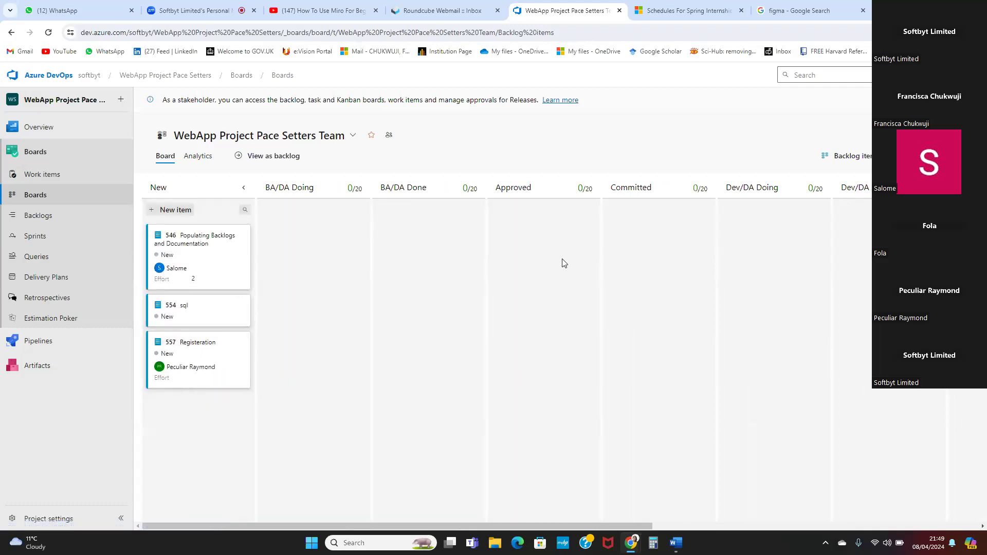
Review the item states on the Sprint 1 taskboard, and start and discard a blank task for "Populating Backlogs and Documentation".
click(167, 262)
click(42, 237)
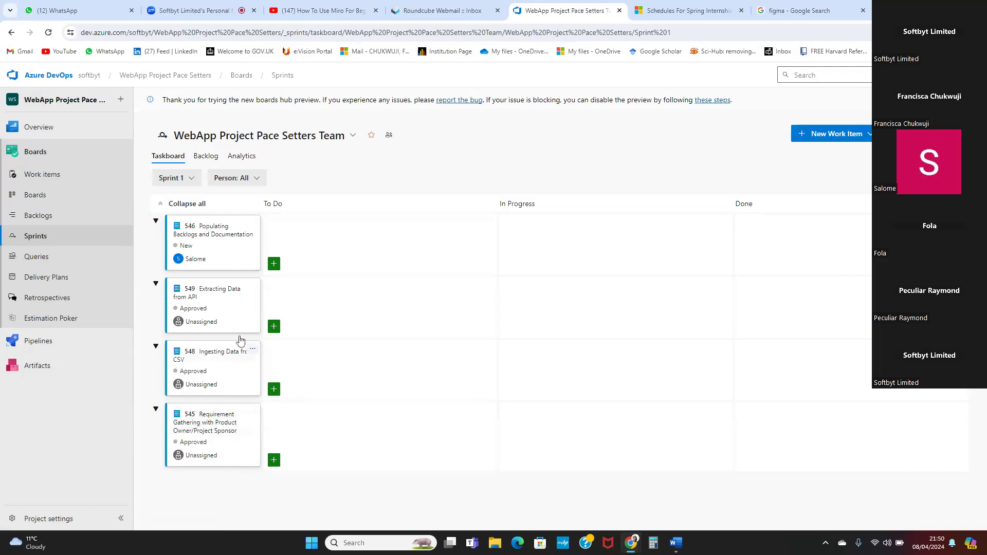
click(182, 249)
click(196, 314)
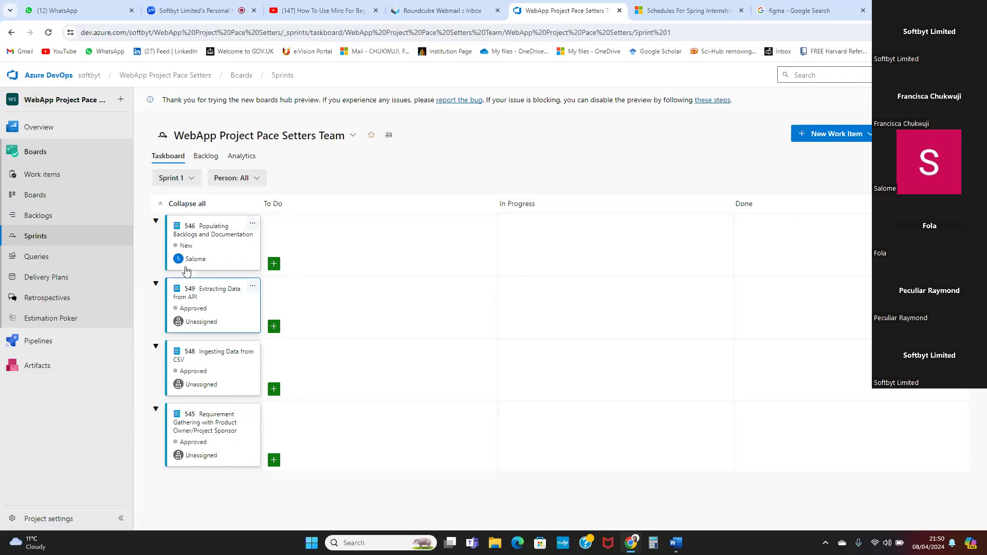
click(186, 247)
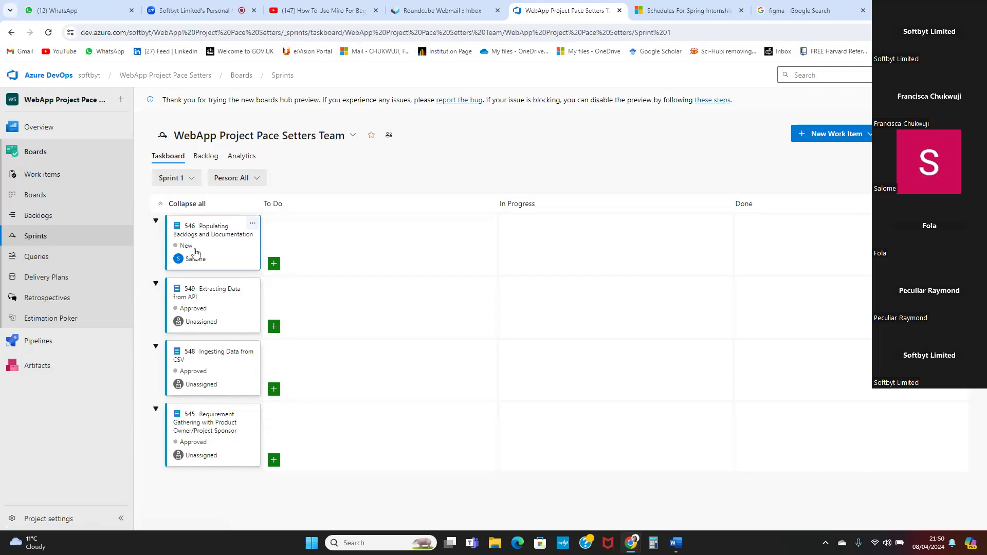
click(274, 263)
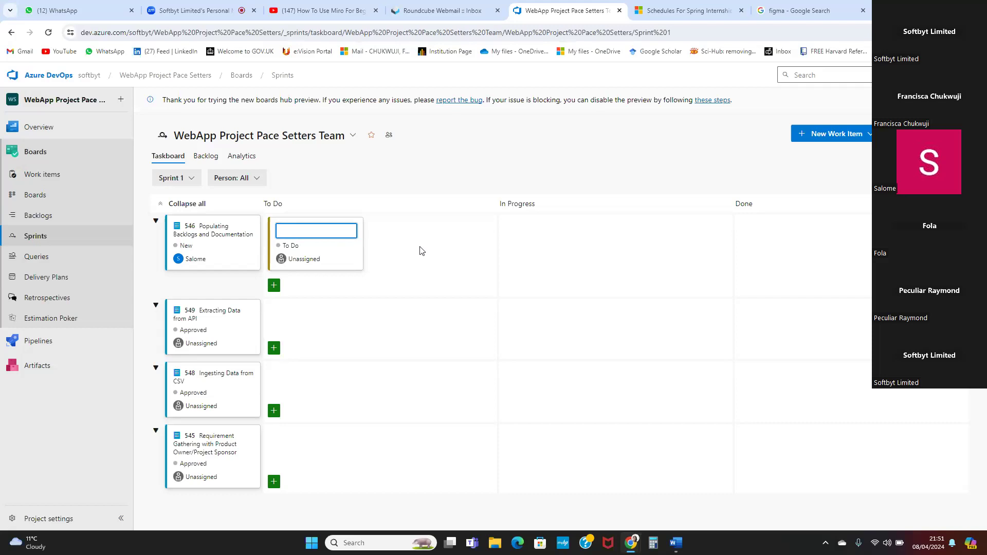
click(229, 250)
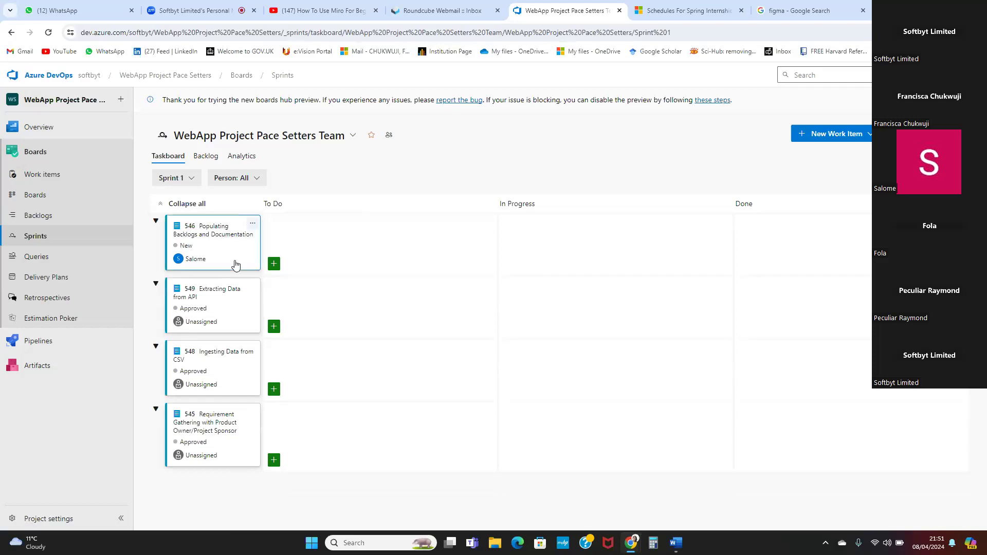
Open the team's DEMO retrospective, start a blank feedback card in each of its three columns, and review the existing feedback.
click(49, 298)
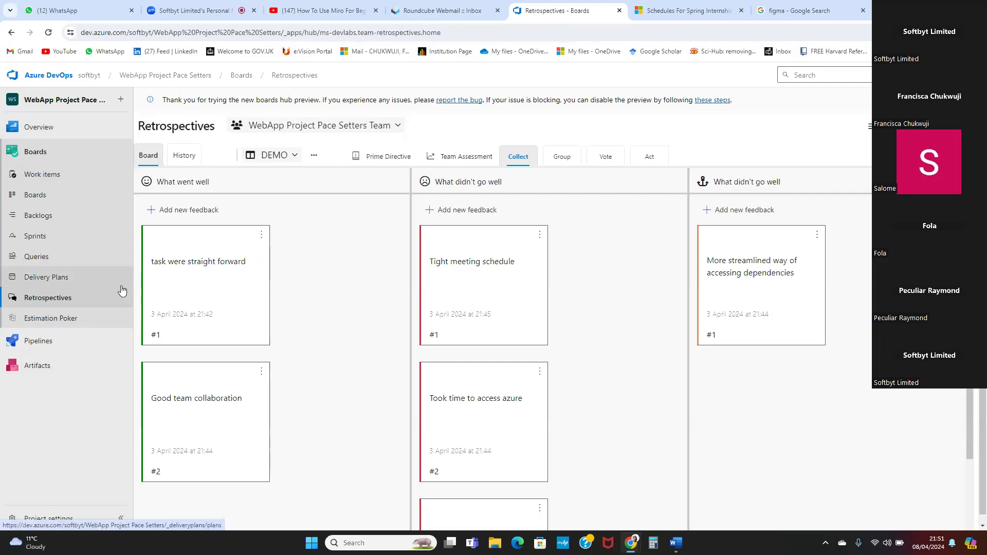
click(181, 213)
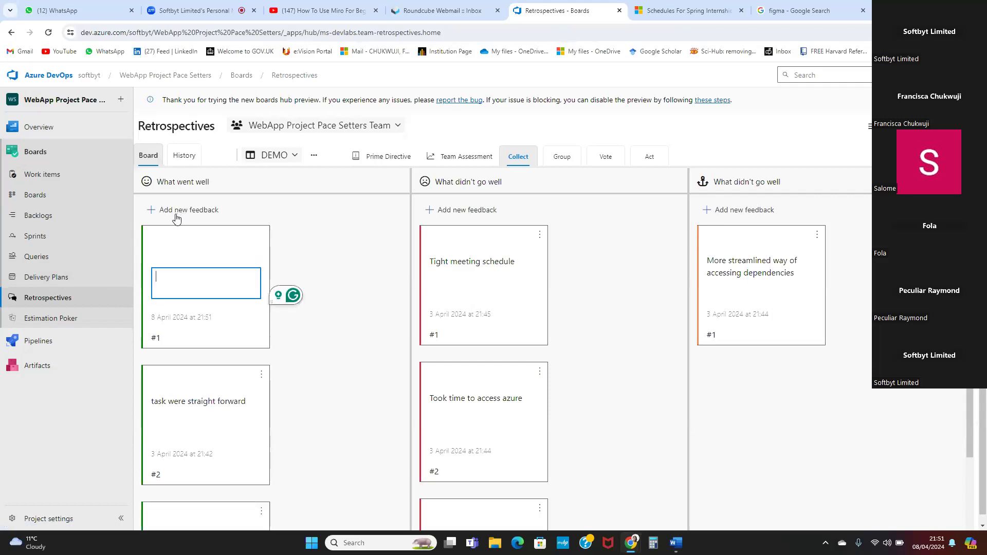
click(456, 213)
click(726, 213)
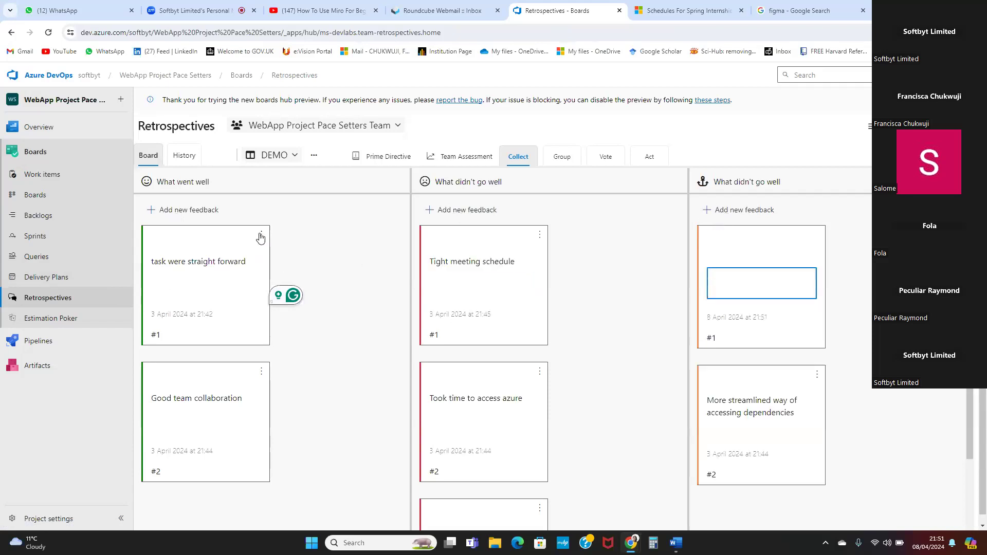
scroll(206, 403, down, 2)
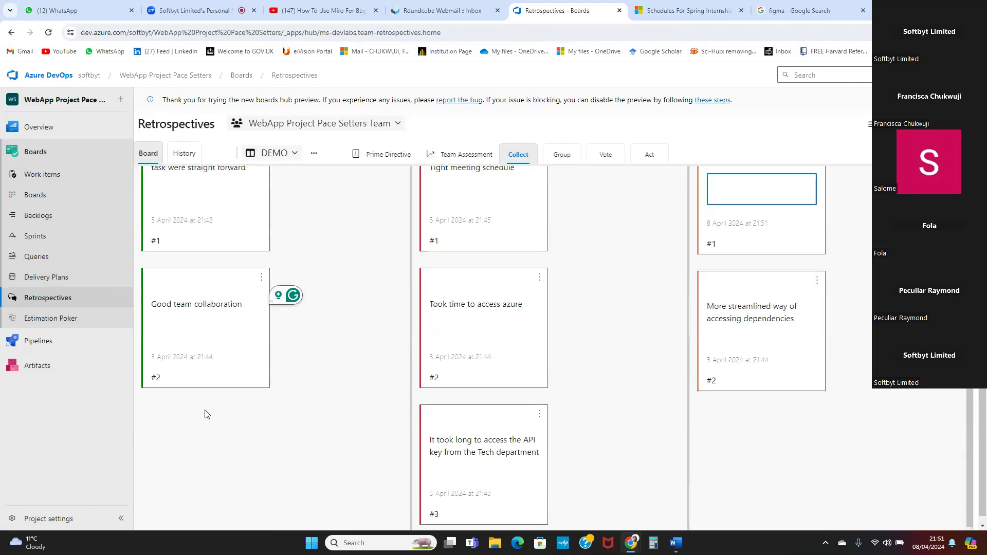
scroll(201, 415, up, 2)
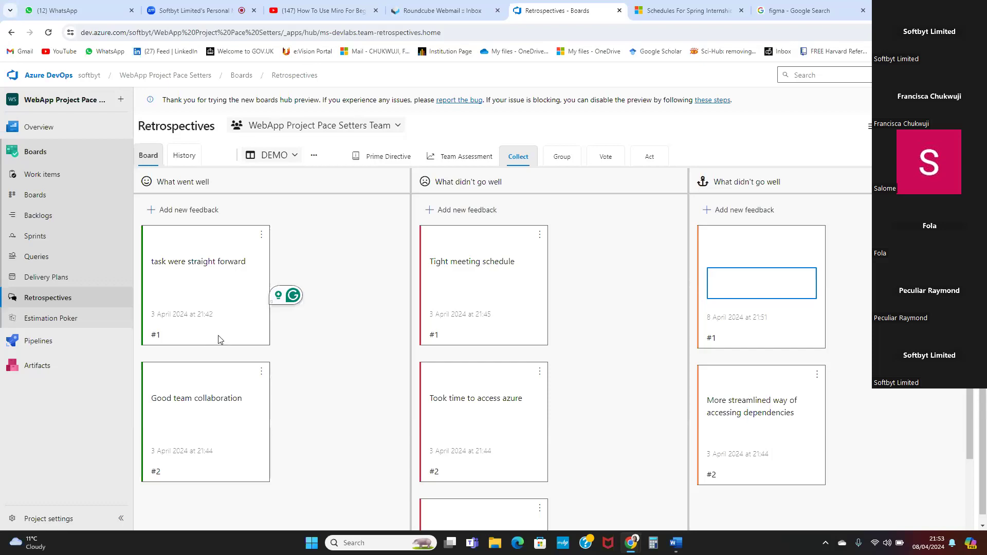
Check which retrospectives the team has, view the retrospective history, and return to the DEMO board.
click(295, 157)
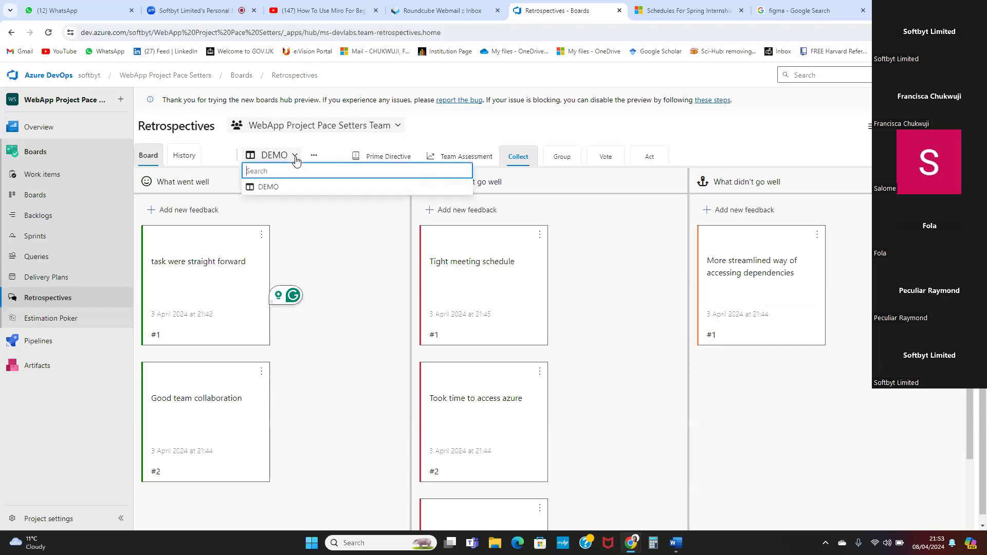
click(296, 161)
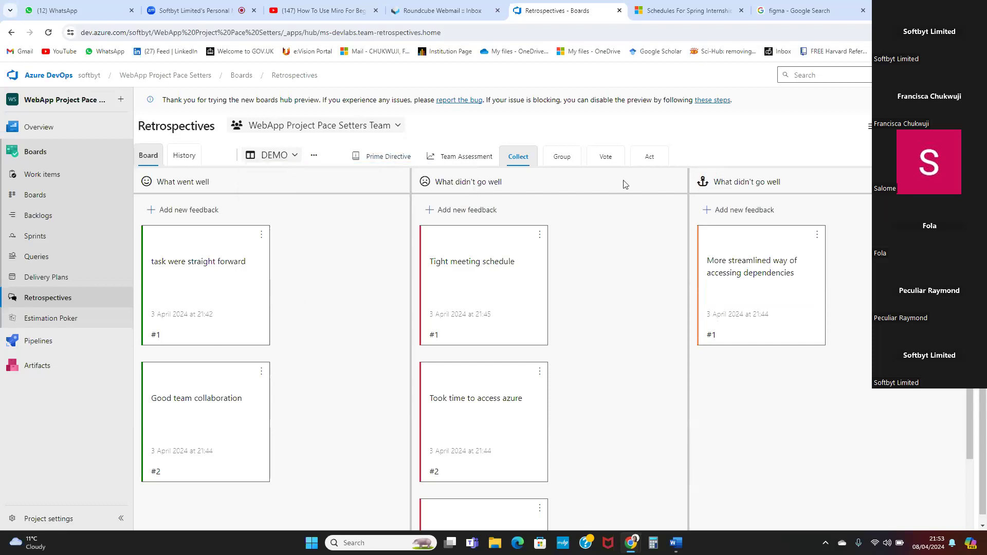
click(565, 168)
click(186, 158)
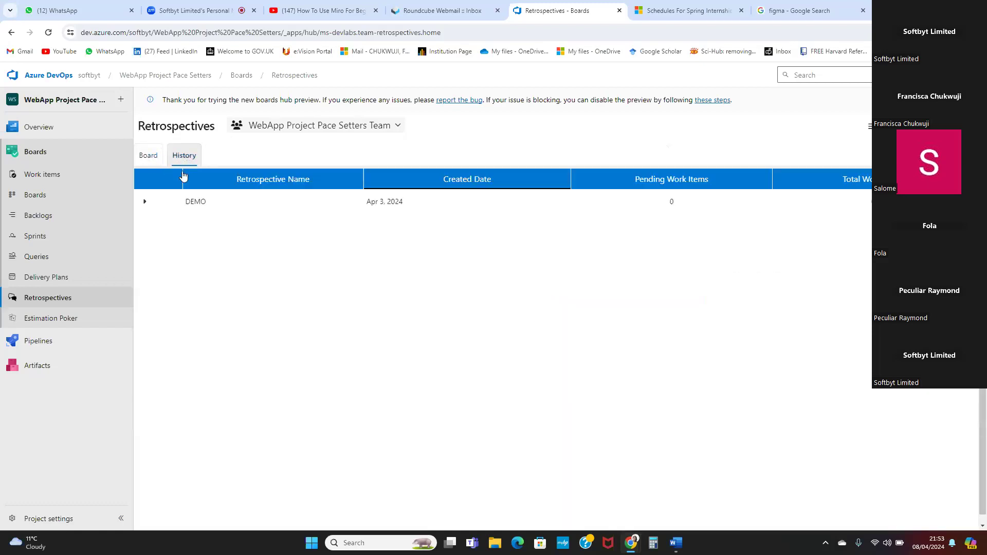
click(147, 159)
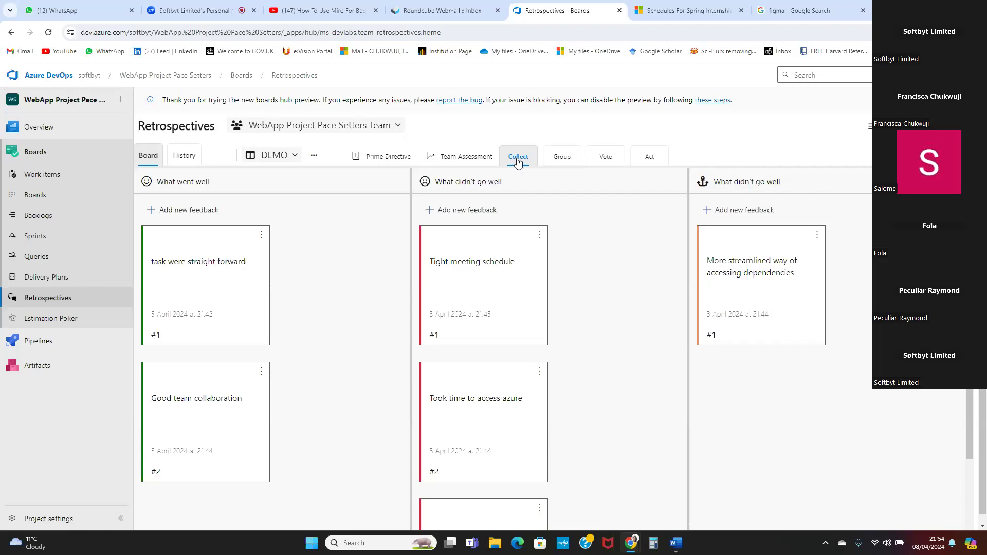
View the Group and Vote phases of the DEMO retrospective and go back to the Collect phase.
click(563, 161)
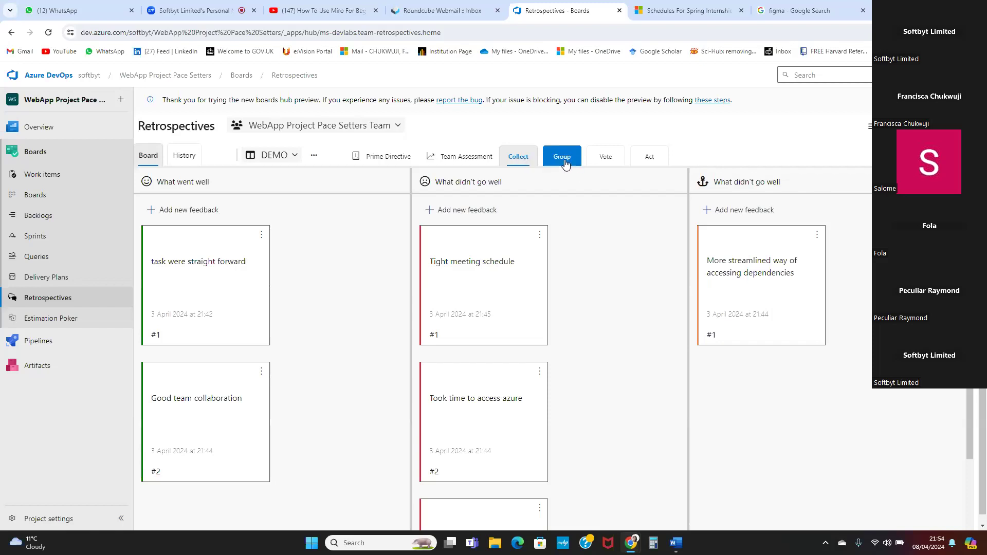
click(606, 160)
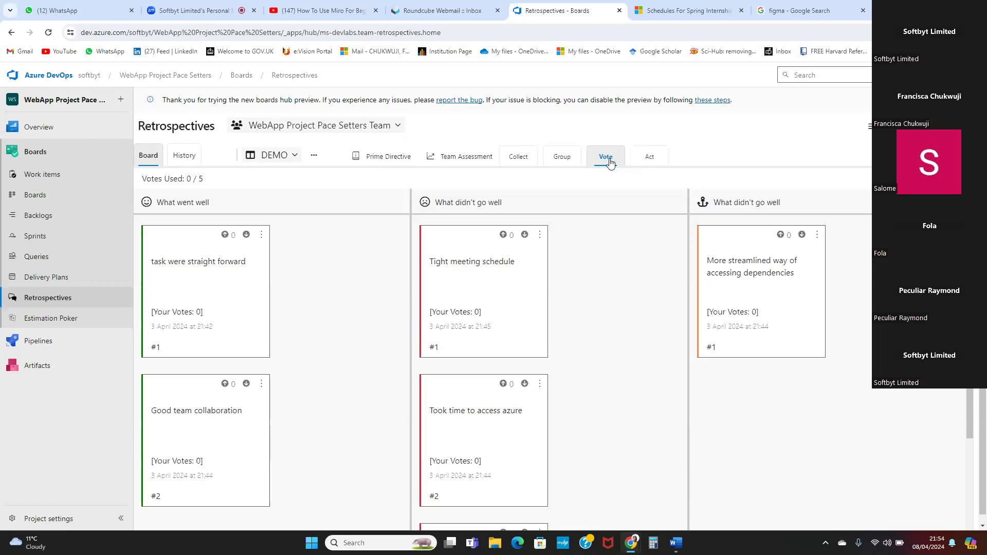
click(519, 157)
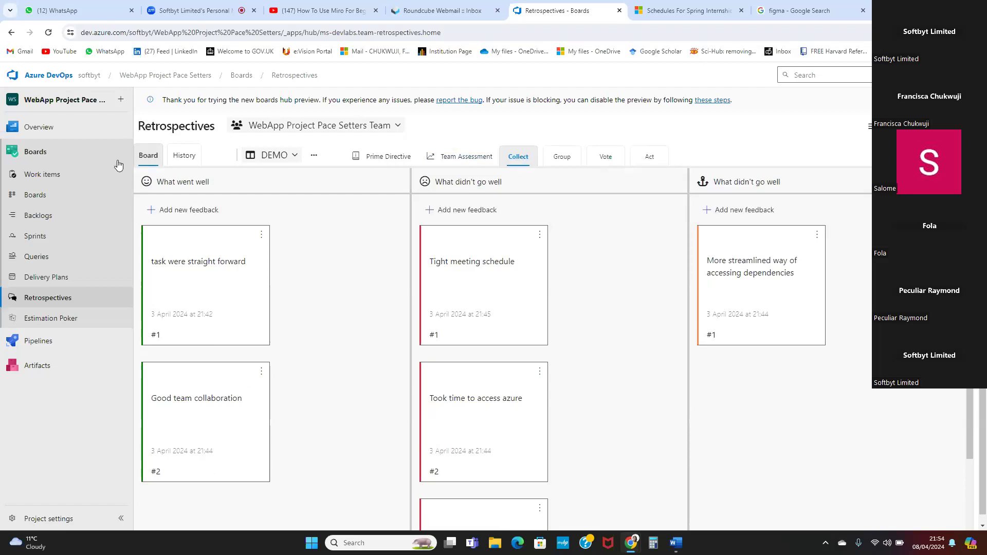
Open the Estimation Poker rounds, switch to the Zoom meeting and return to Azure DevOps.
click(60, 322)
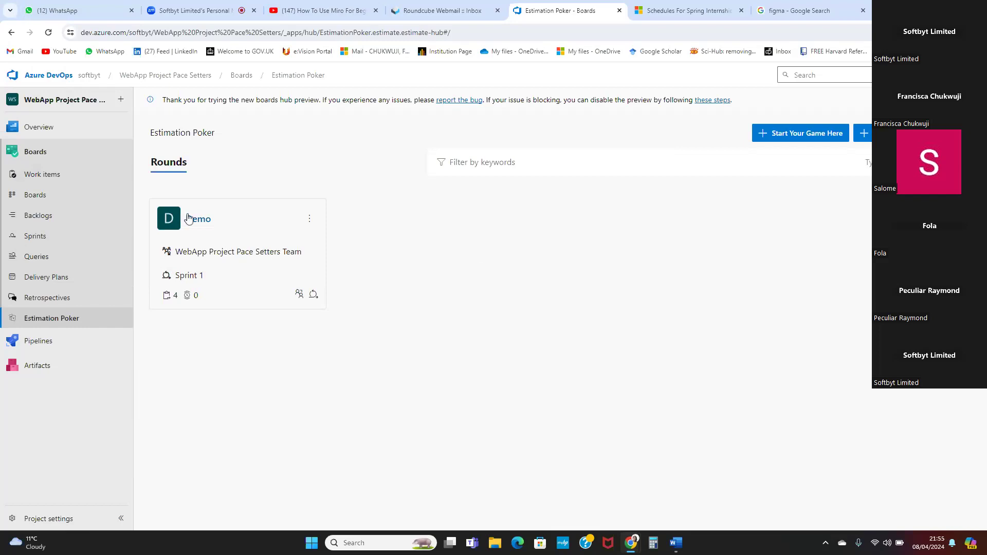
mouse_move(11, 335)
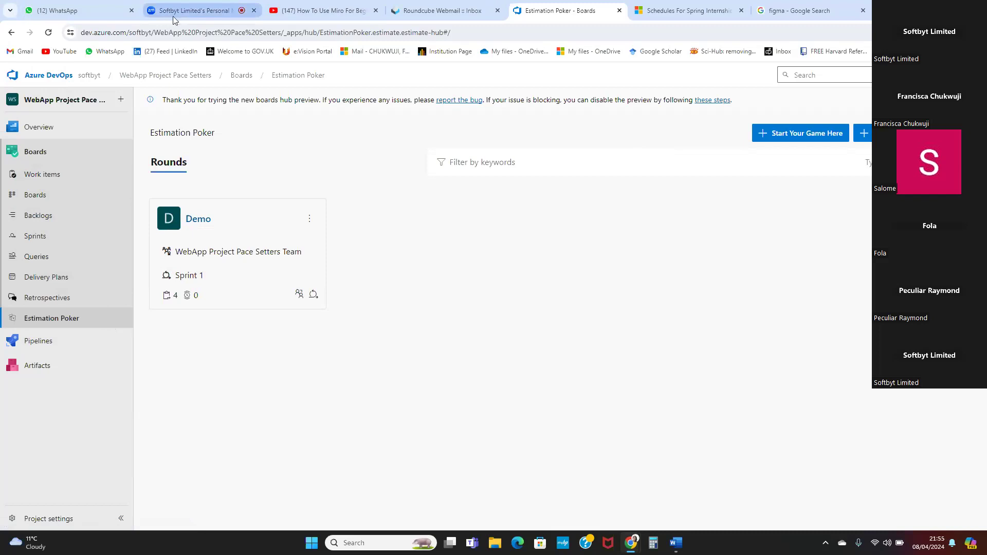
mouse_move(172, 17)
click(175, 11)
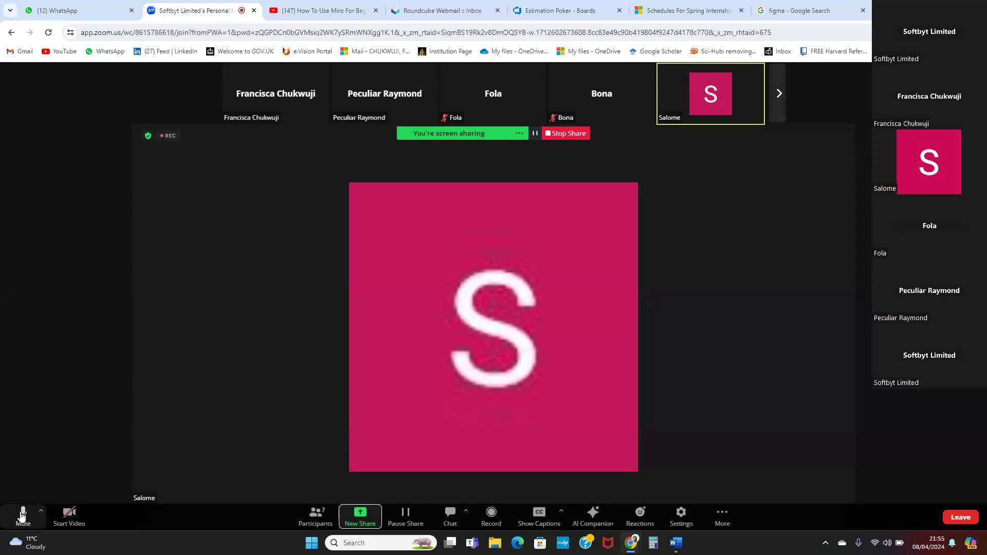
click(561, 6)
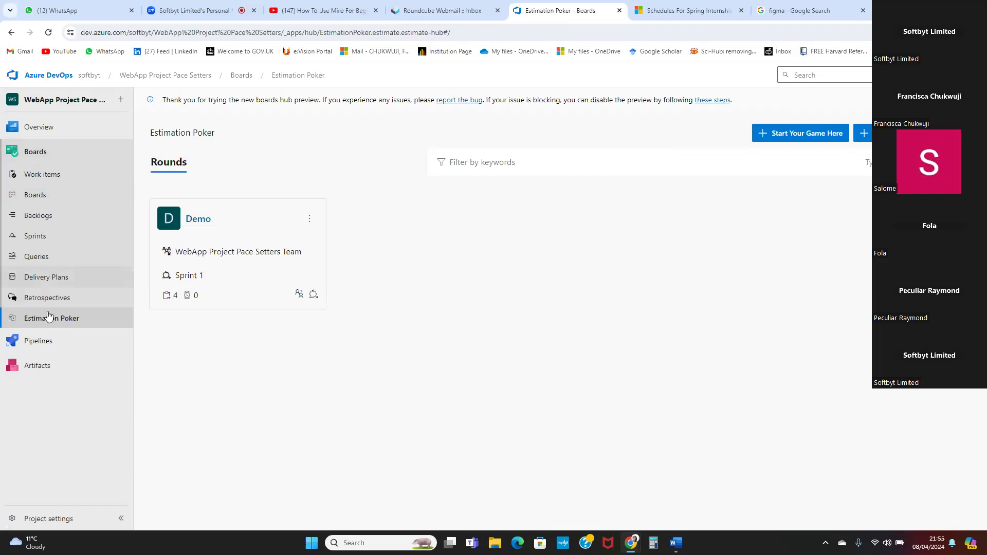
Look through the project's Pipelines, Environments, Library and Artifacts pages.
click(45, 341)
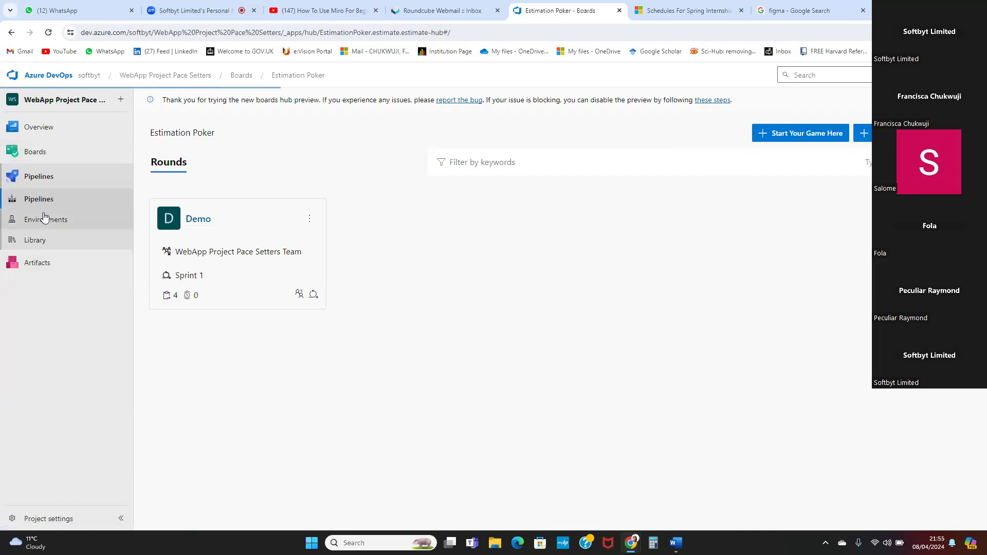
mouse_move(35, 157)
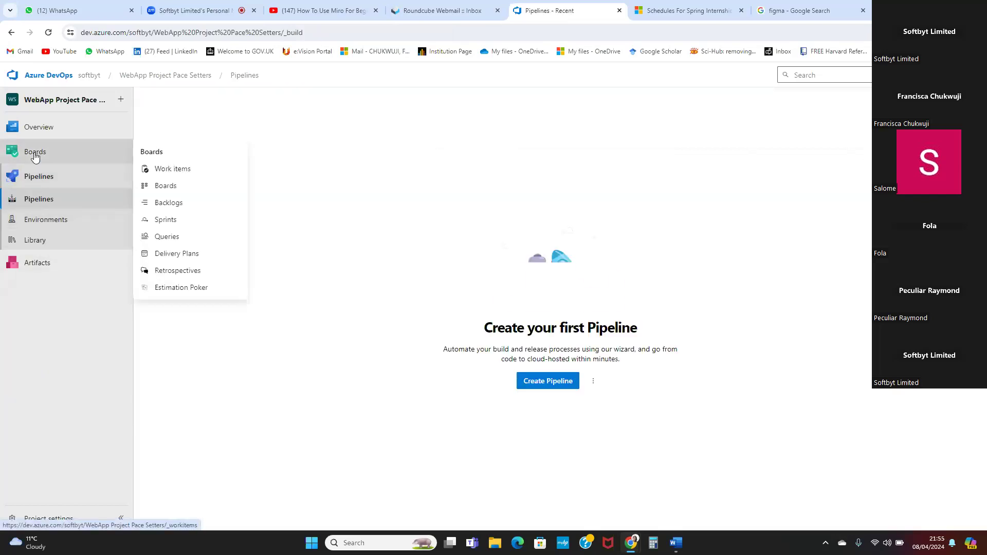
click(51, 223)
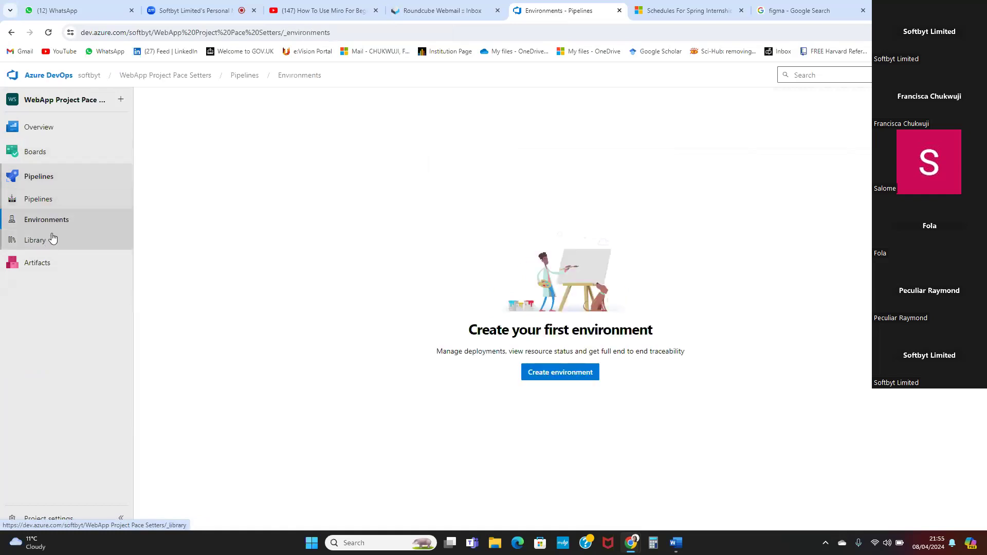
click(48, 243)
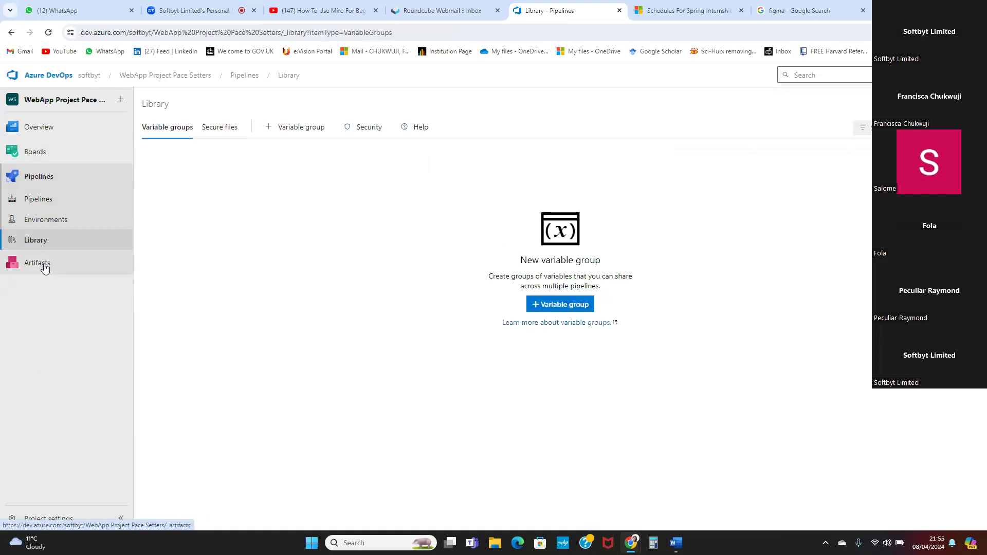
click(45, 265)
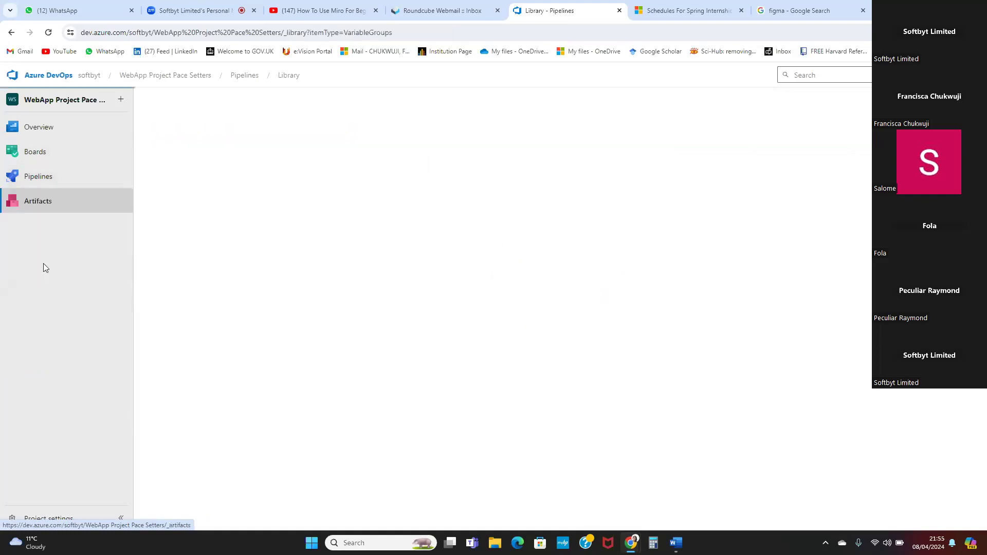
Open the Amazon App epic from the project's recently updated work items.
mouse_move(34, 153)
click(36, 160)
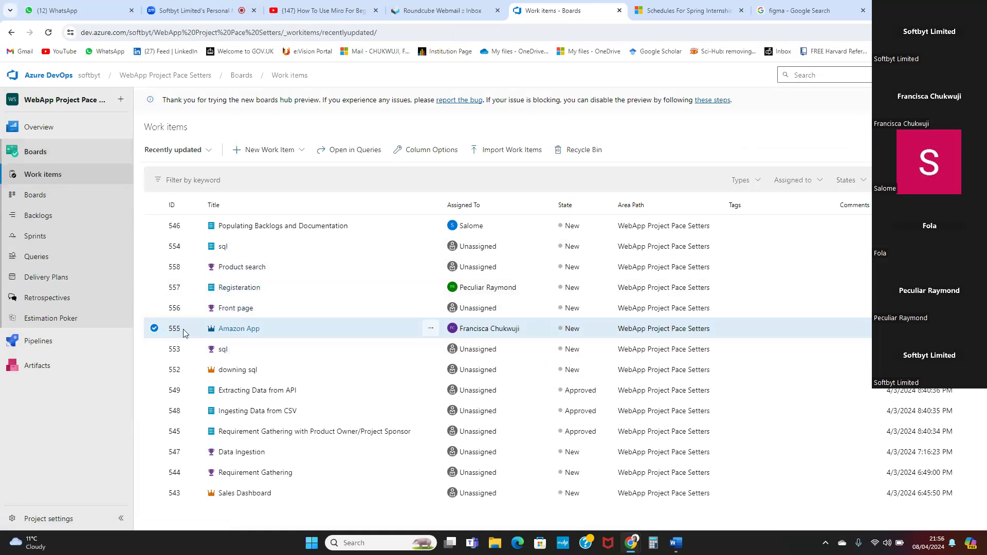
click(252, 330)
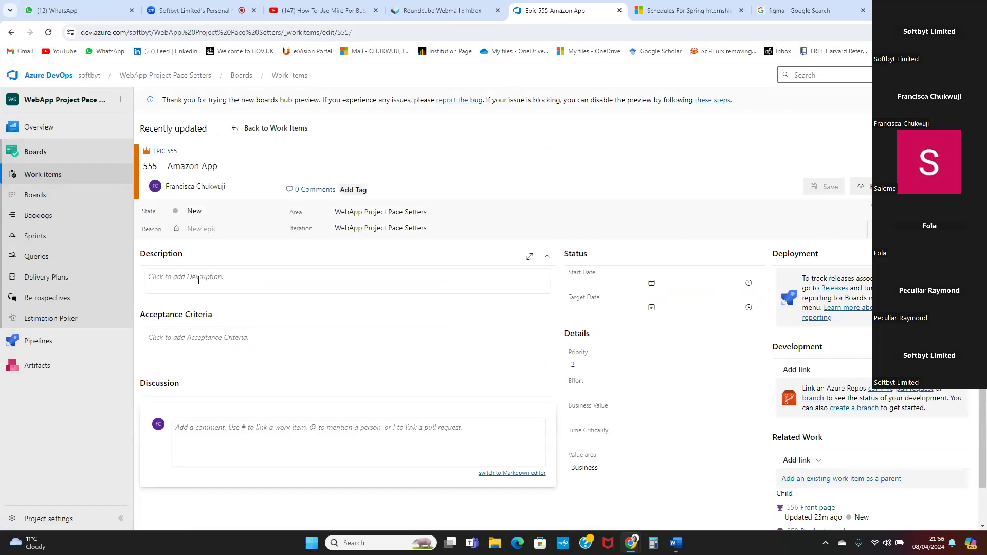
Review the mode, work item, card and security options for a new Estimation Poker game, and dismiss the form without creating one.
click(54, 324)
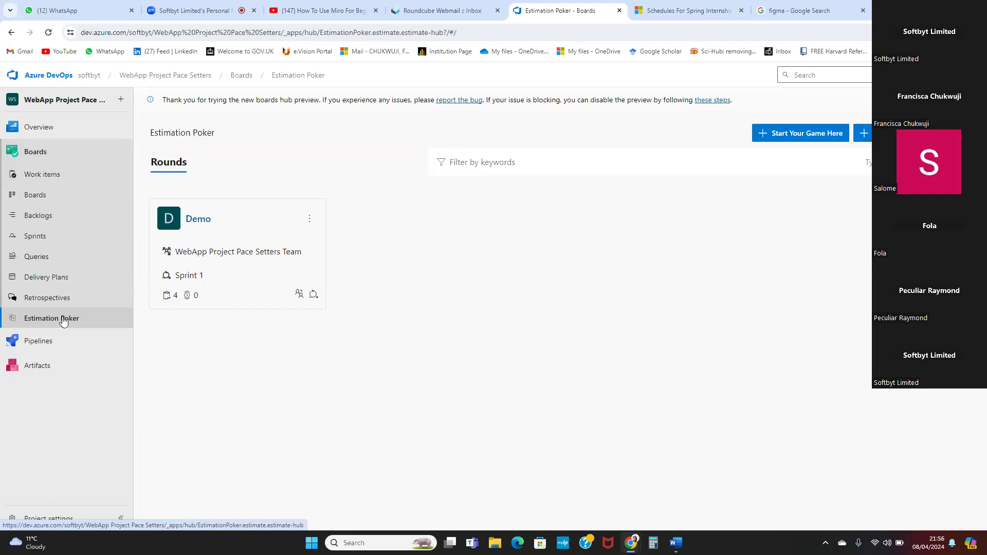
click(815, 138)
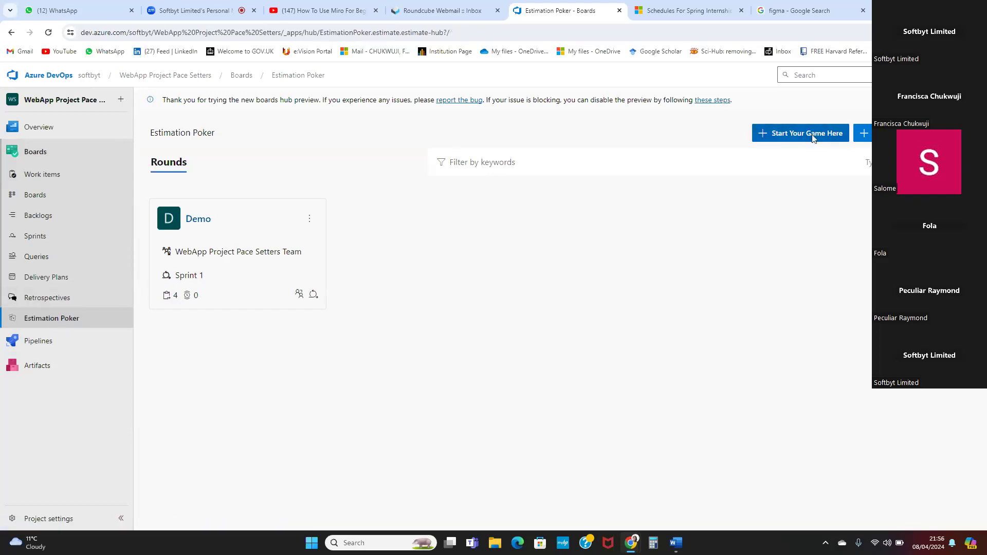
click(780, 135)
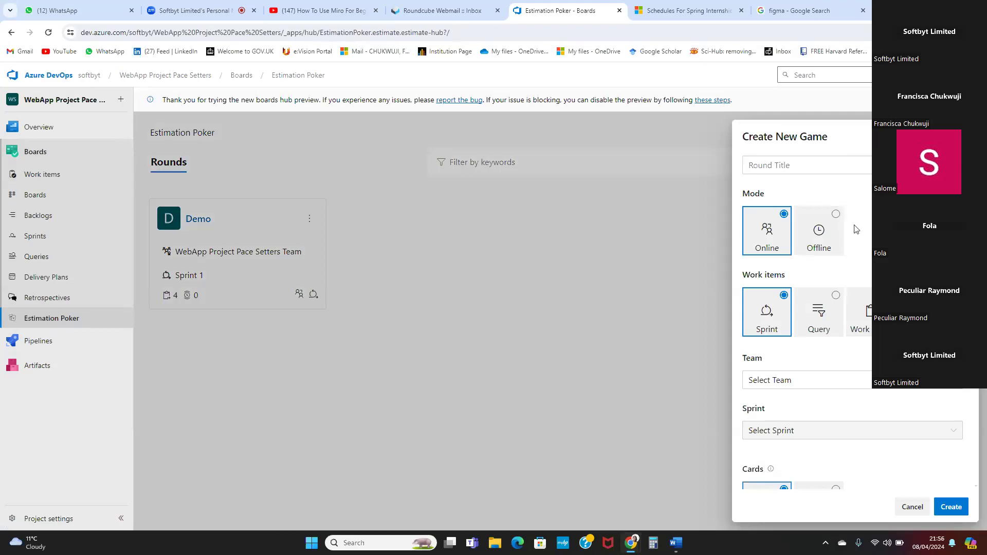
scroll(838, 432, down, 3)
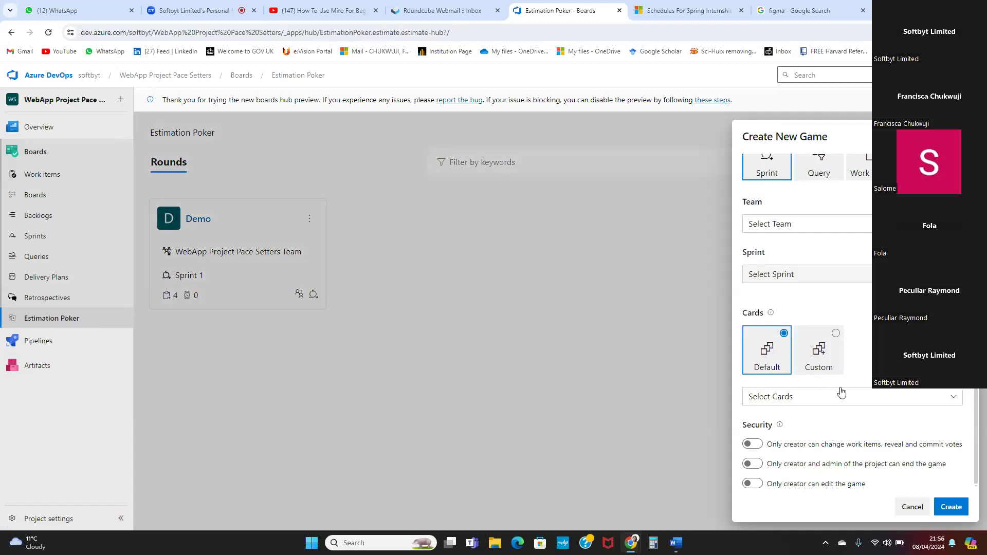
scroll(804, 401, up, 2)
scroll(804, 401, up, 1)
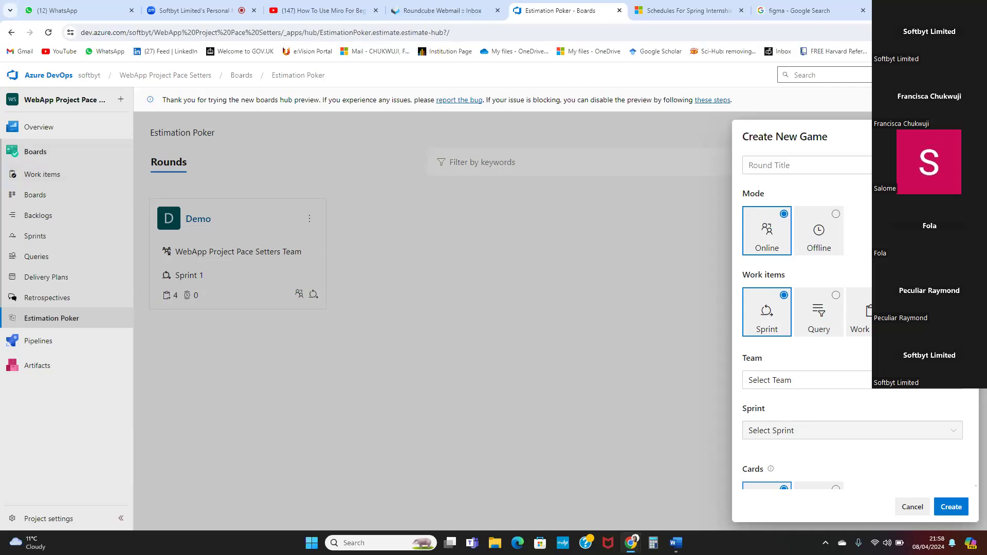
click(960, 136)
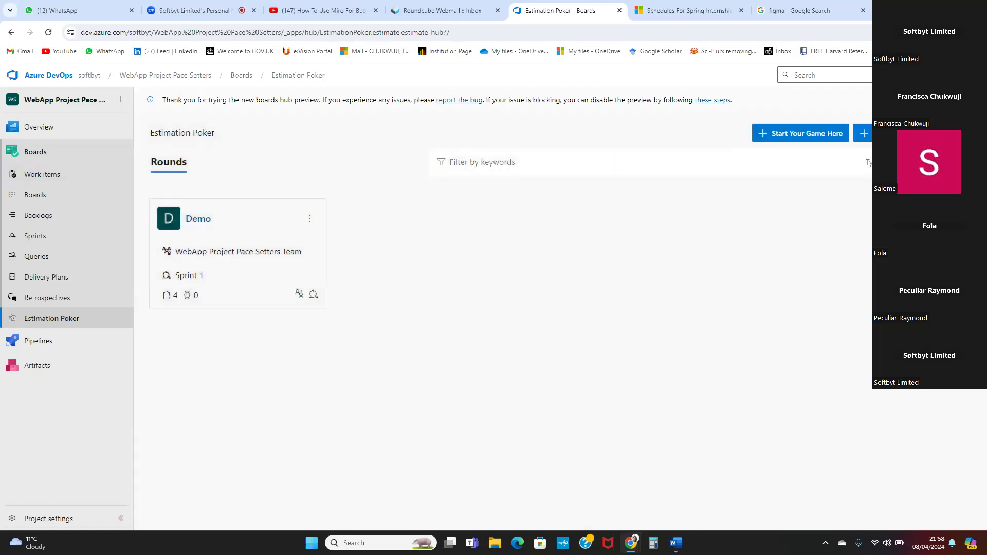
Open the recently updated work items as a query, read the description and acceptance criteria of "Populating Backlogs and Documentation", and close the query.
click(44, 177)
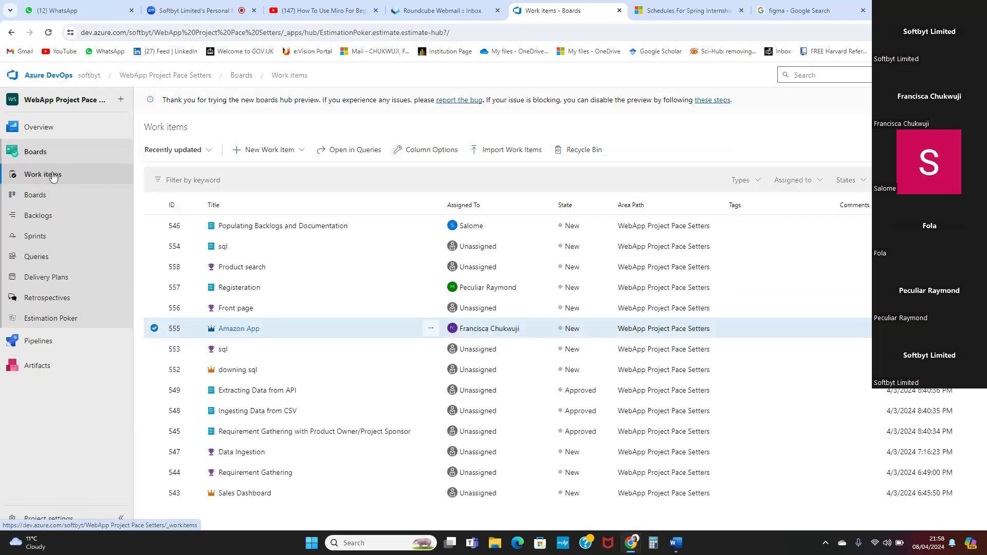
click(357, 150)
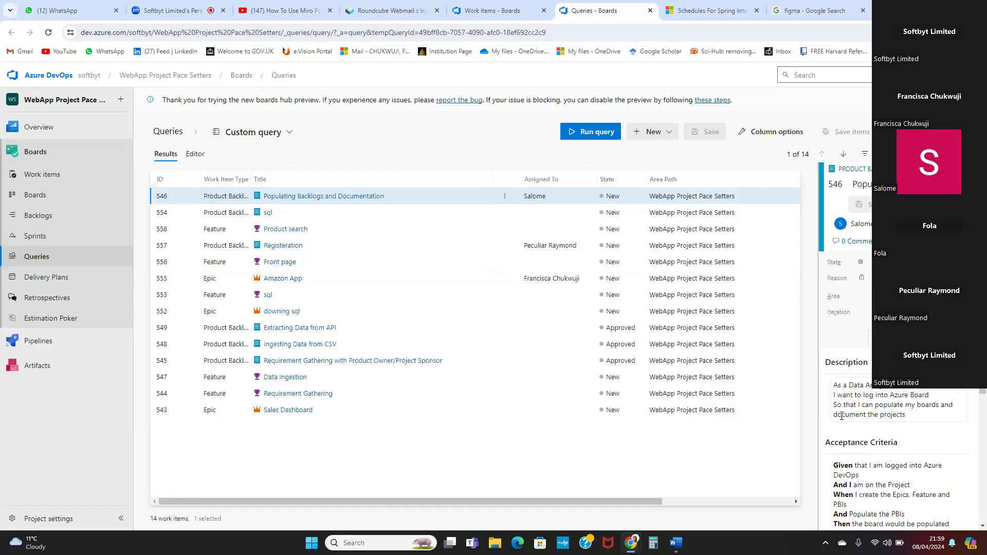
scroll(926, 415, down, 1)
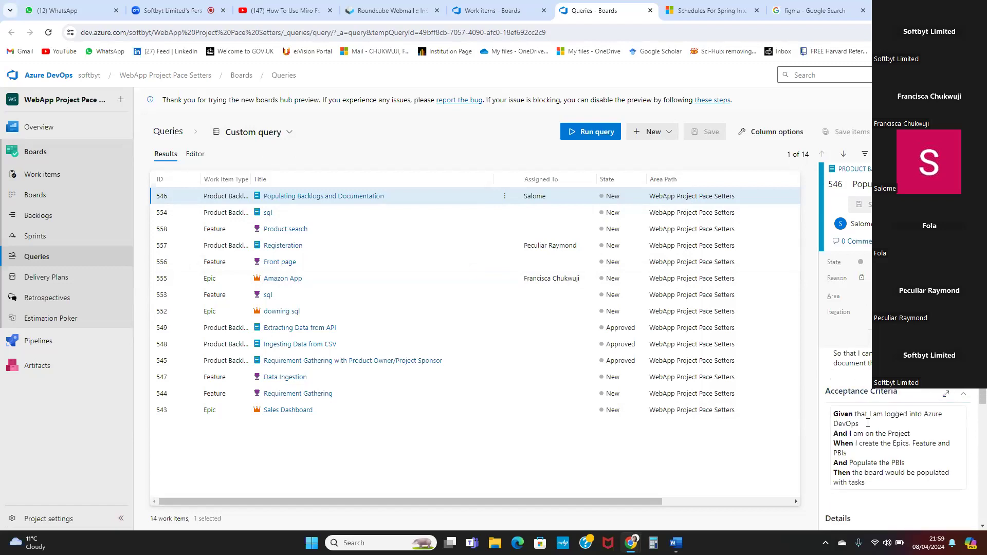
scroll(868, 422, down, 1)
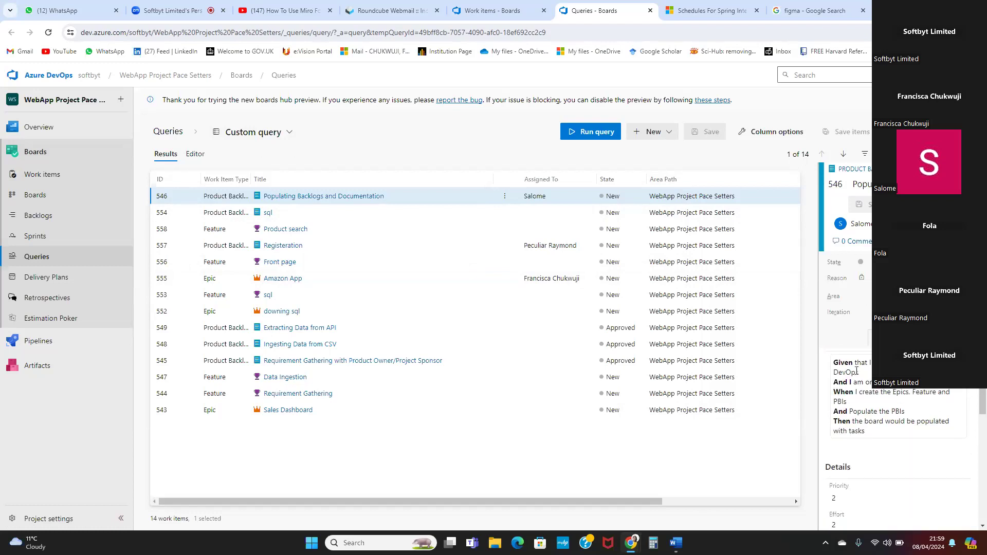
scroll(876, 425, up, 2)
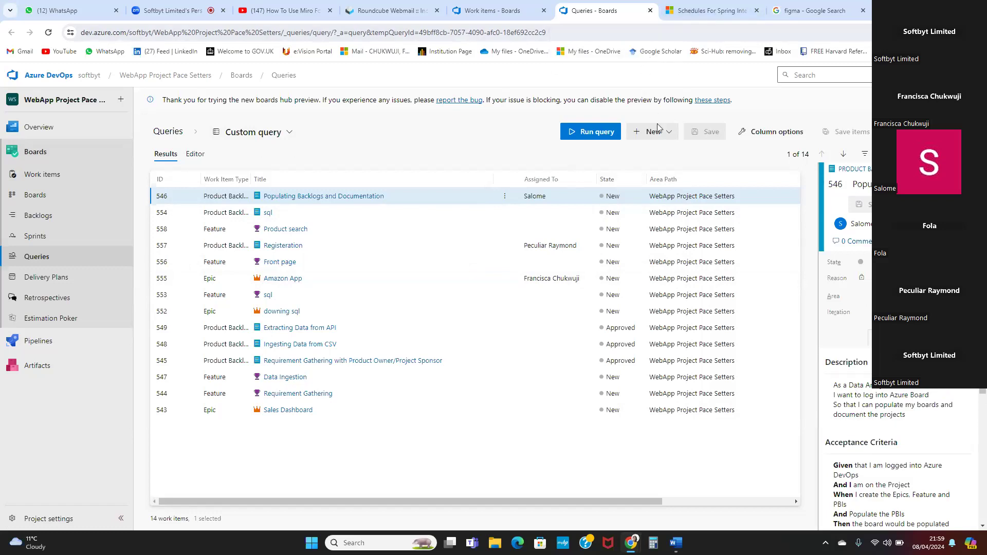
click(650, 11)
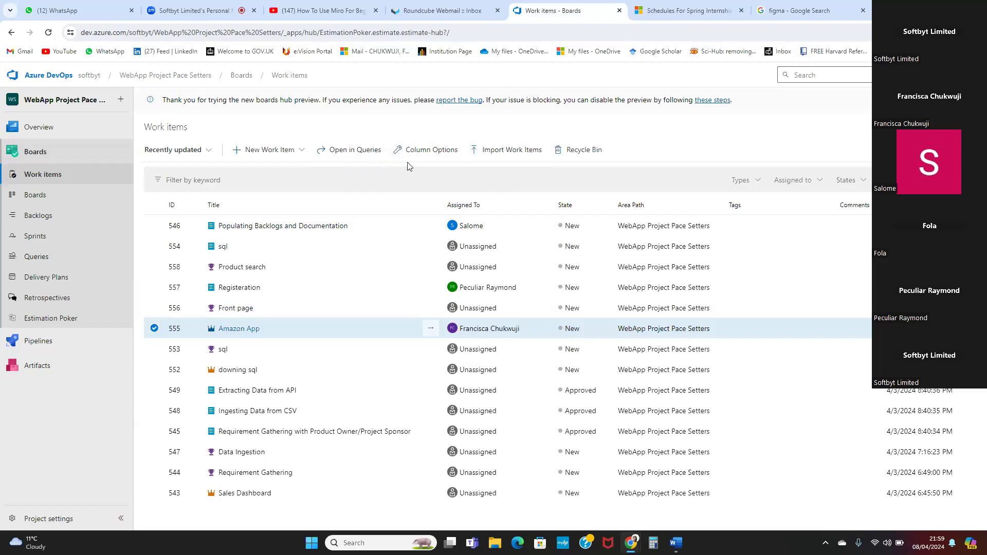
Open the CSV import form for work items and close it without choosing a file.
click(514, 154)
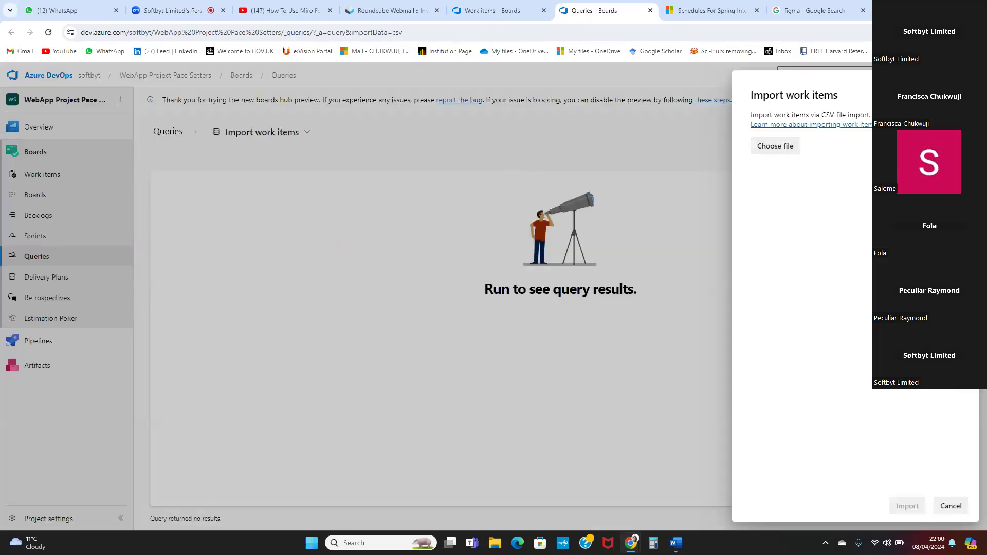
key(Escape)
click(650, 10)
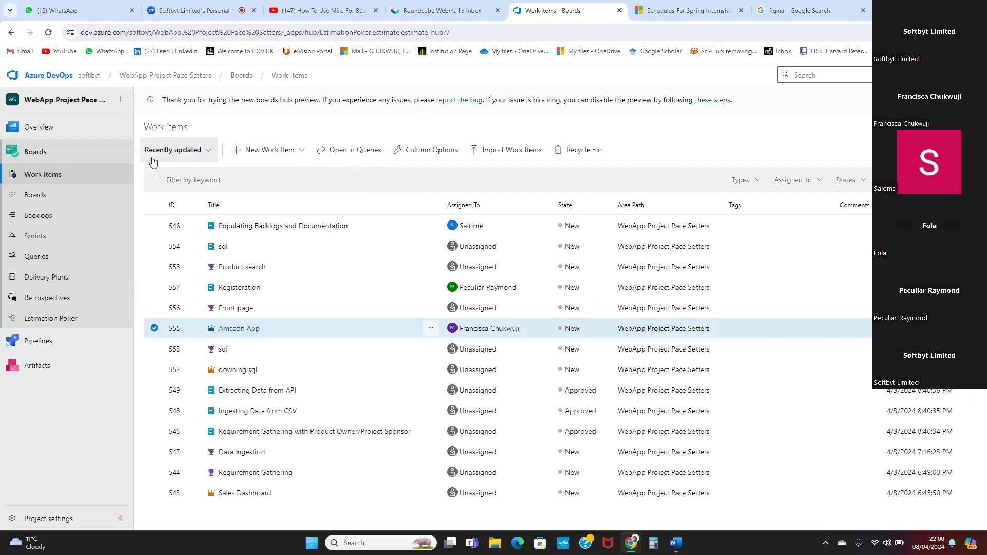
Revisit the recently updated work items and open the WebApp Project Pace Setters Team Kanban board.
click(51, 159)
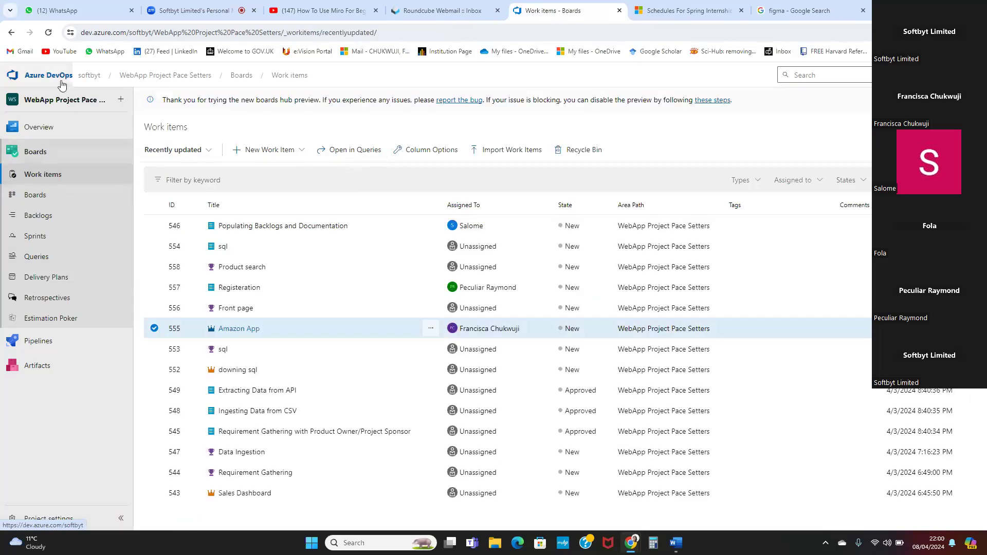
click(44, 179)
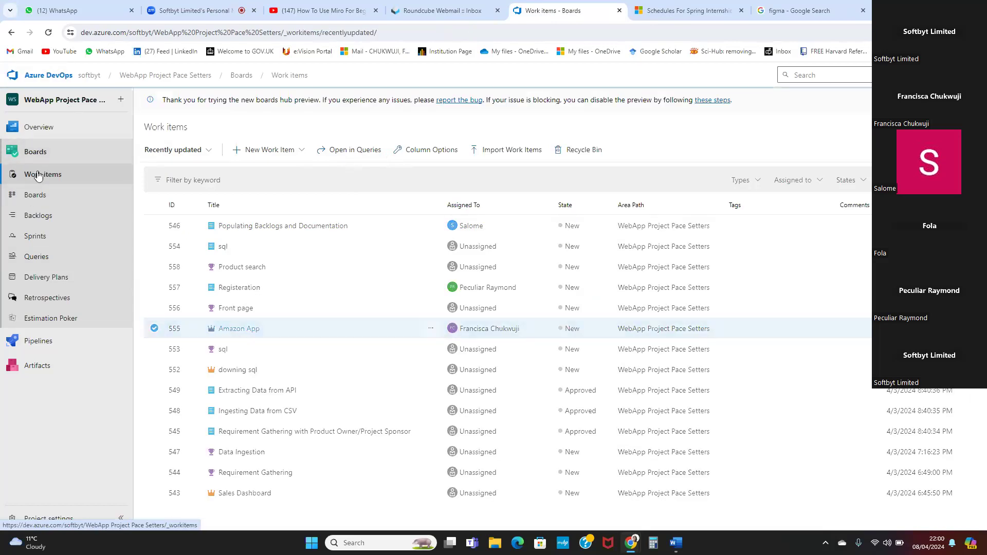
click(40, 195)
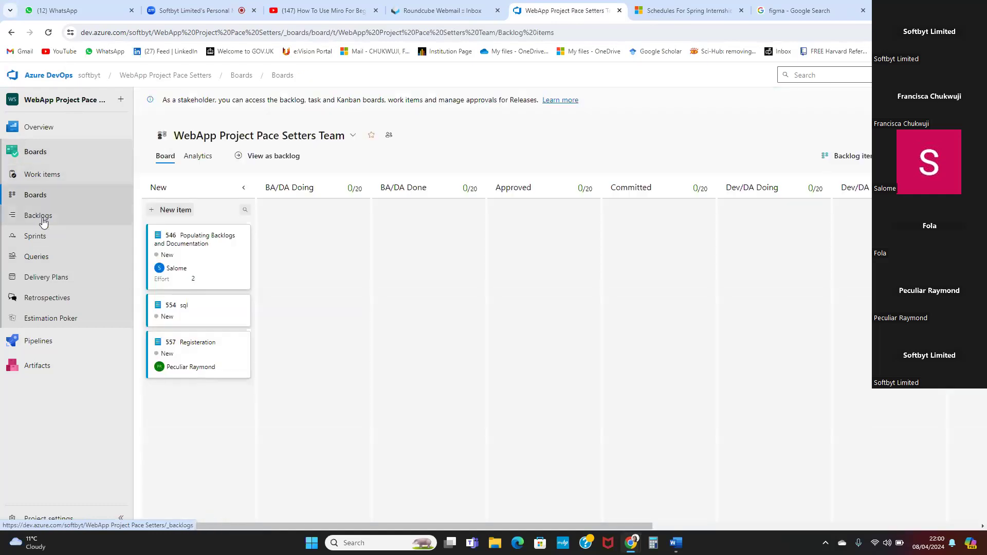
Open the team's Epics backlog and expand the Amazon App epic down through its Front page feature.
click(45, 219)
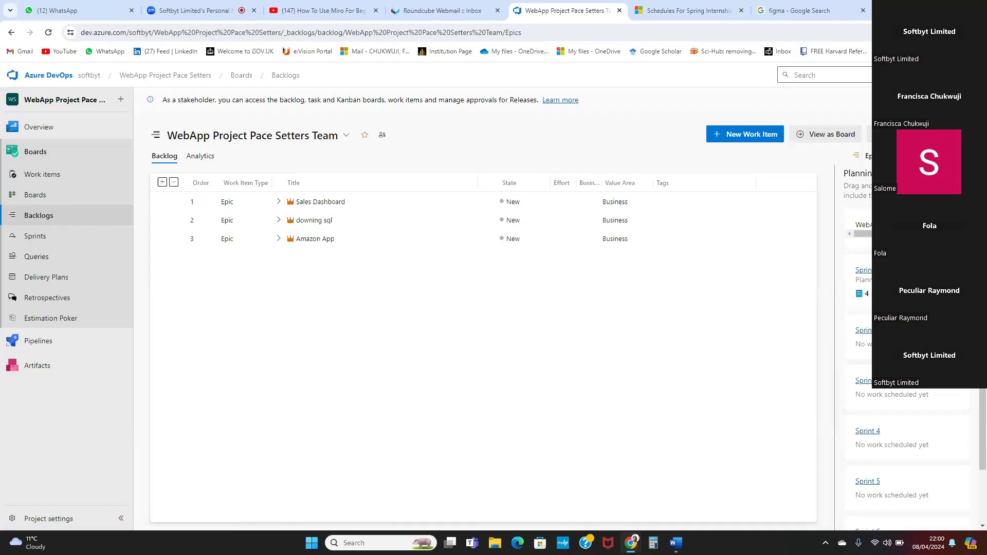
scroll(907, 360, down, 2)
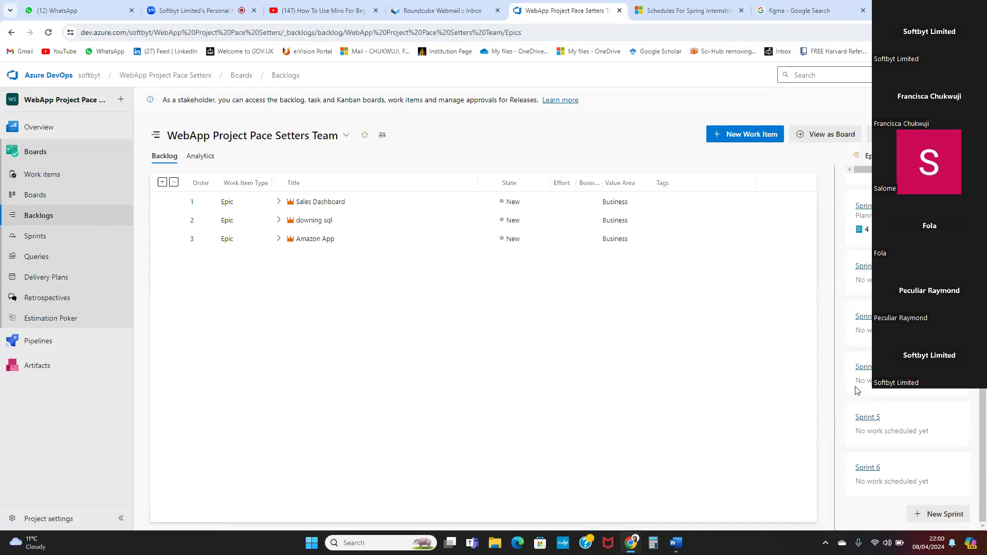
click(279, 241)
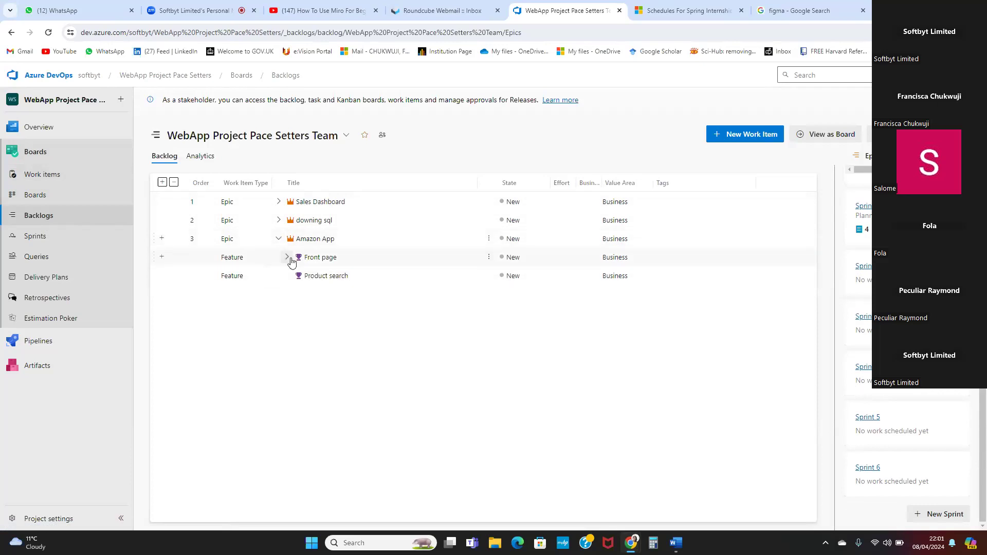
click(287, 258)
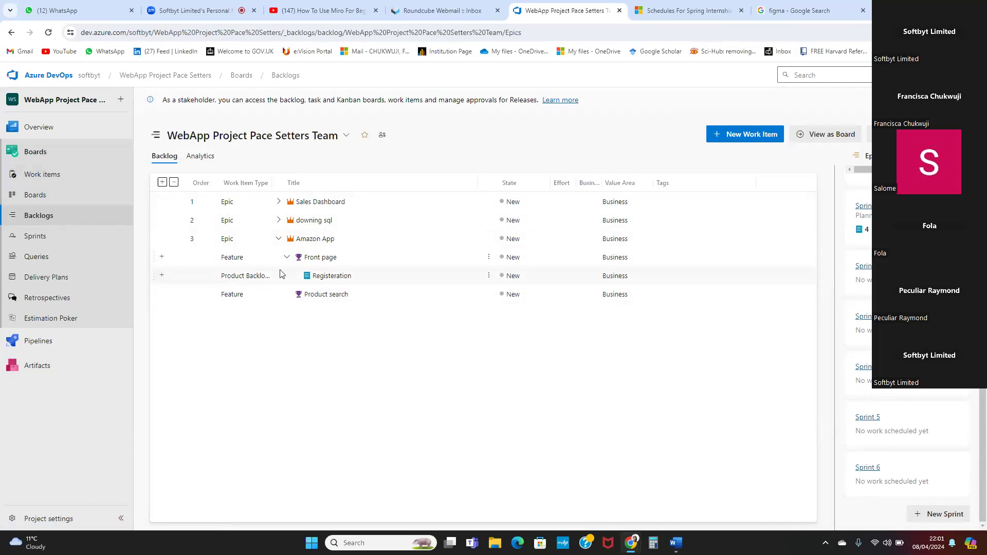
Collapse the Front page feature and its parent Amazon App epic in the backlog.
click(287, 258)
click(288, 259)
click(288, 258)
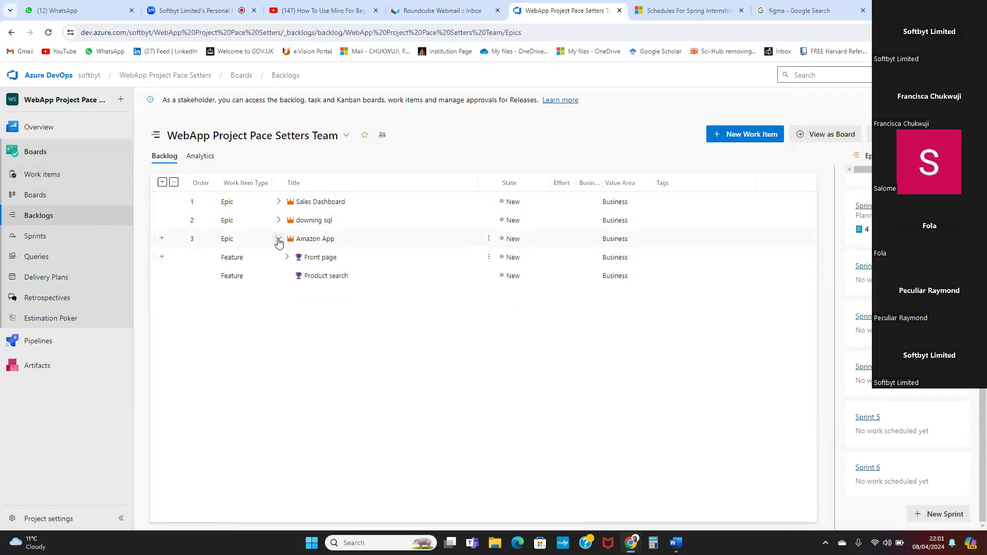
click(279, 239)
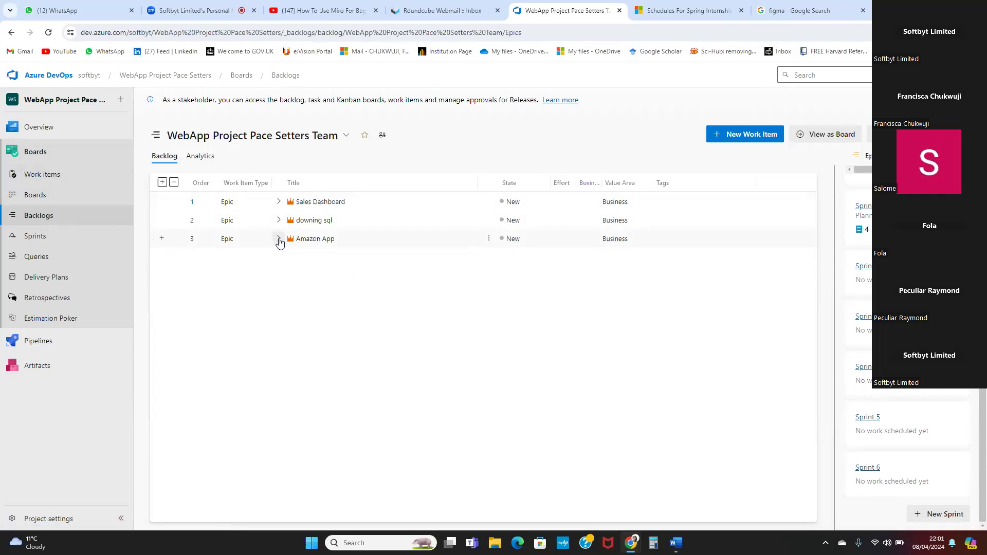